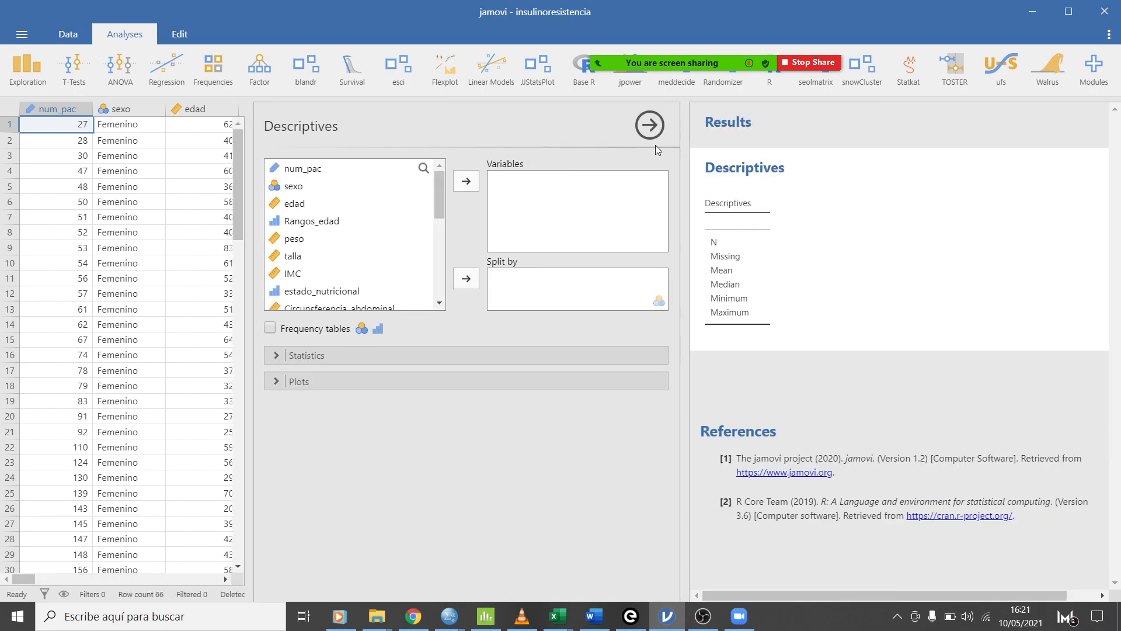
Add sexo to the analysed variables of the Descriptives analysis.
click(293, 187)
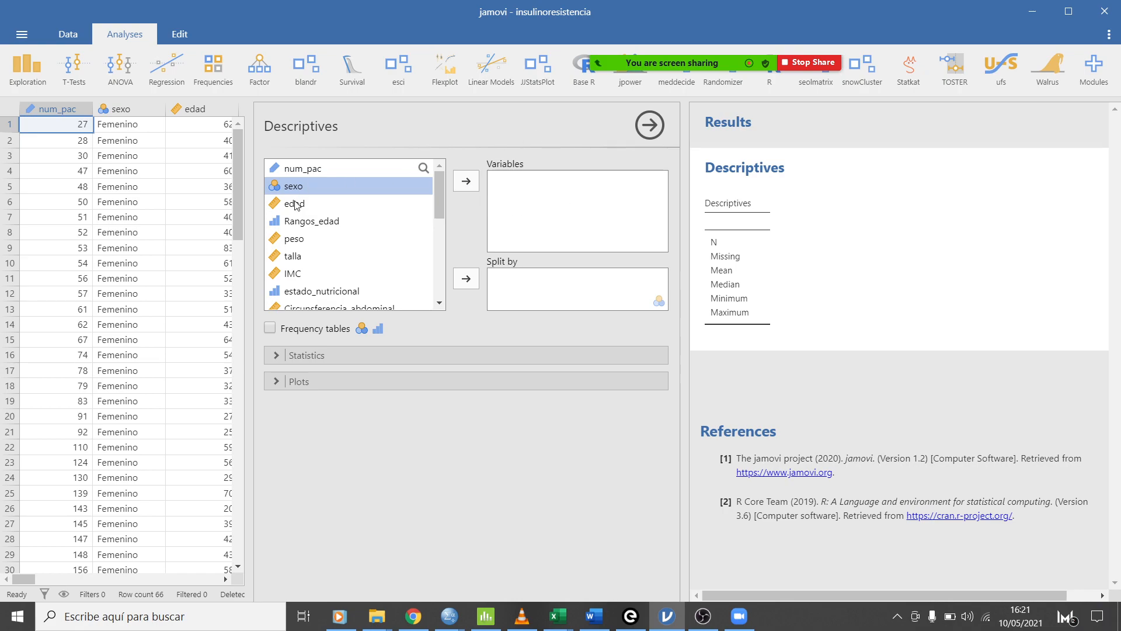
click(295, 204)
click(284, 239)
click(288, 273)
click(304, 202)
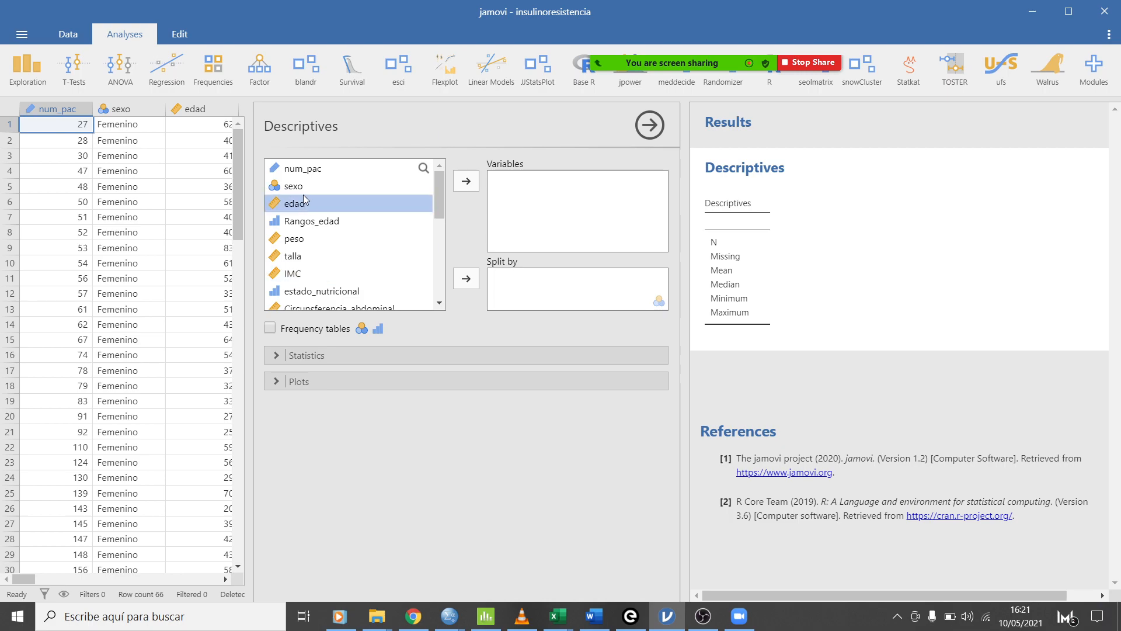
click(413, 186)
click(467, 183)
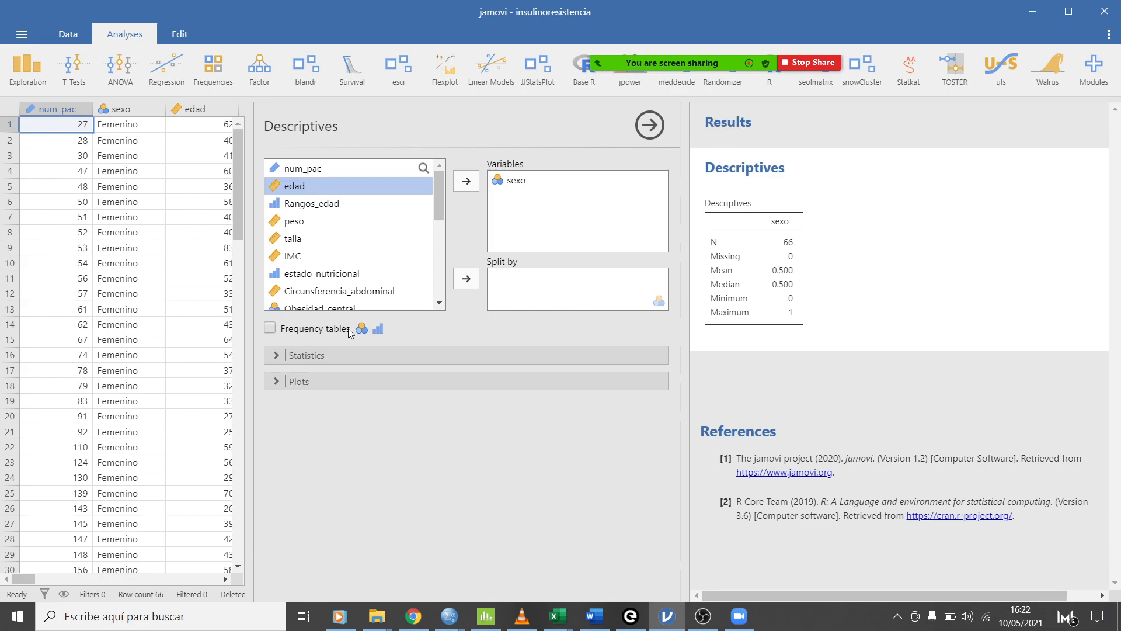
Enable frequency tables and a bar plot for sexo in the Descriptives analysis.
click(270, 328)
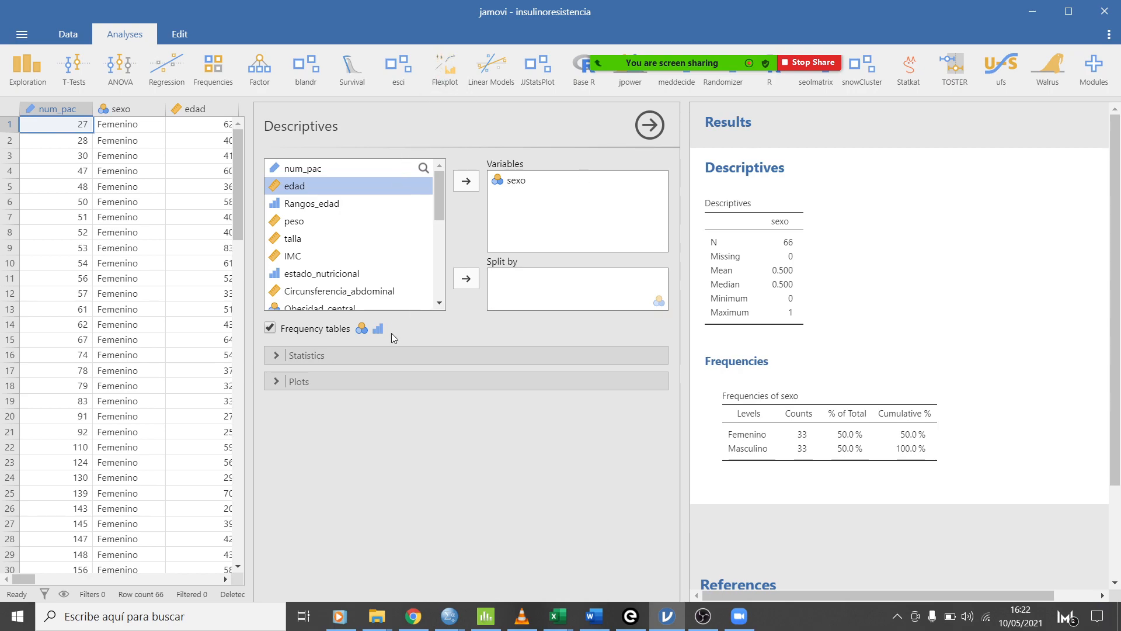
click(275, 385)
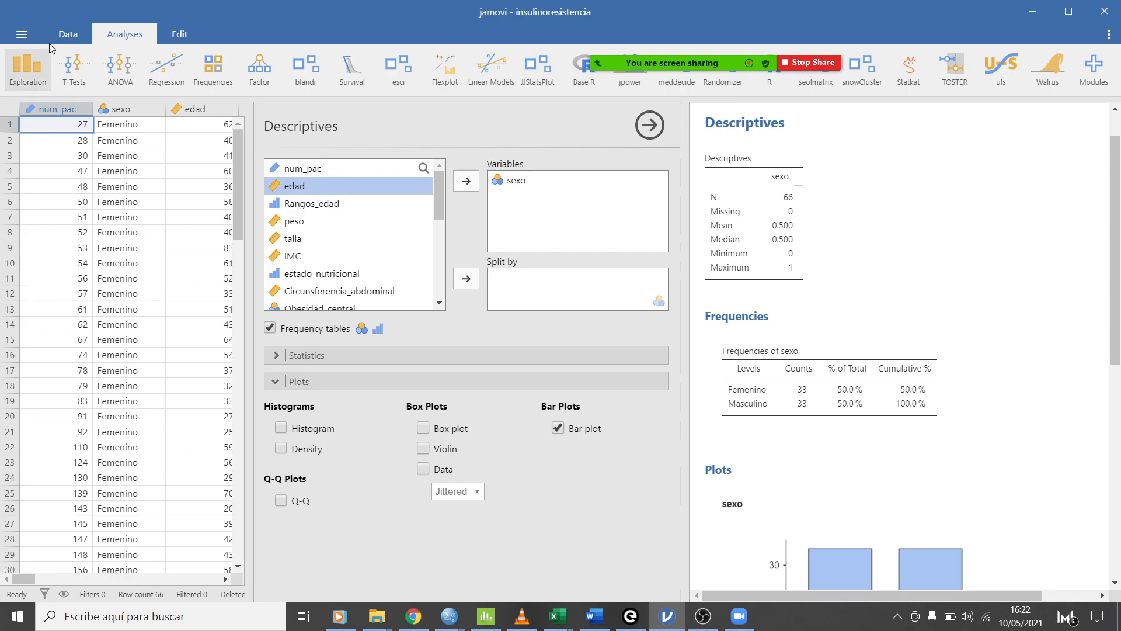
scroll(1061, 400, down, 4)
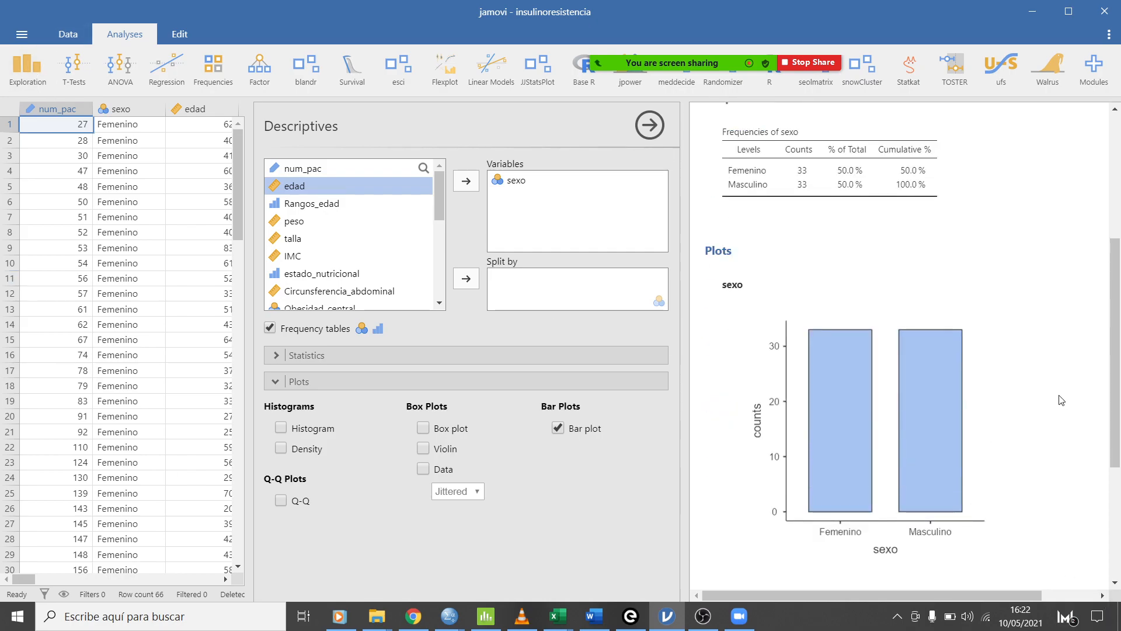
scroll(1061, 400, up, 1)
right_click(895, 246)
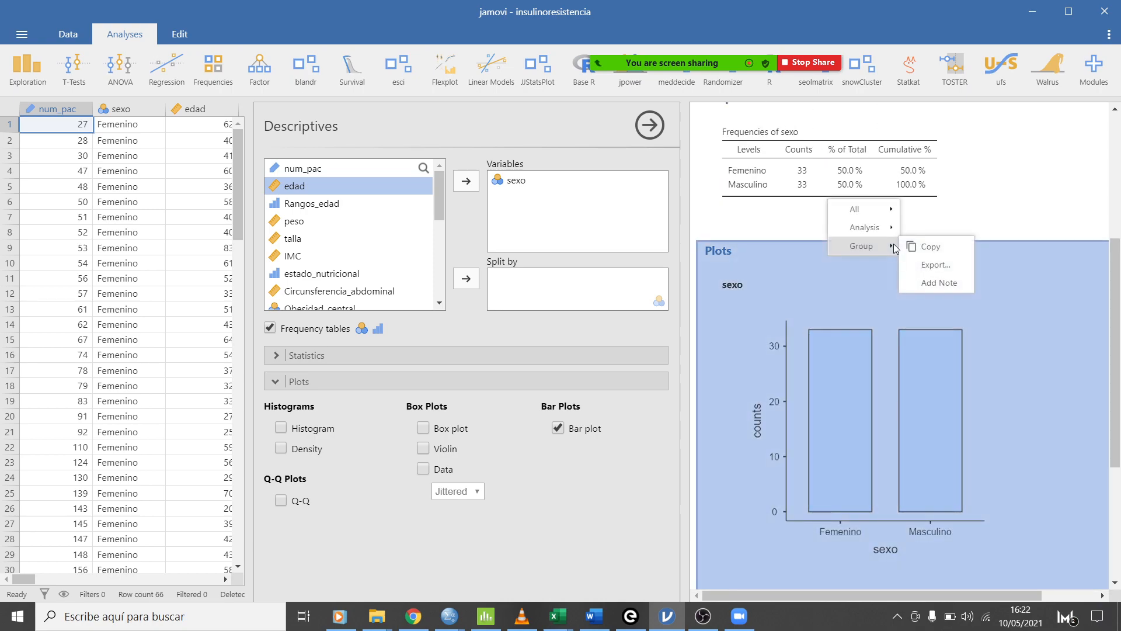
click(946, 265)
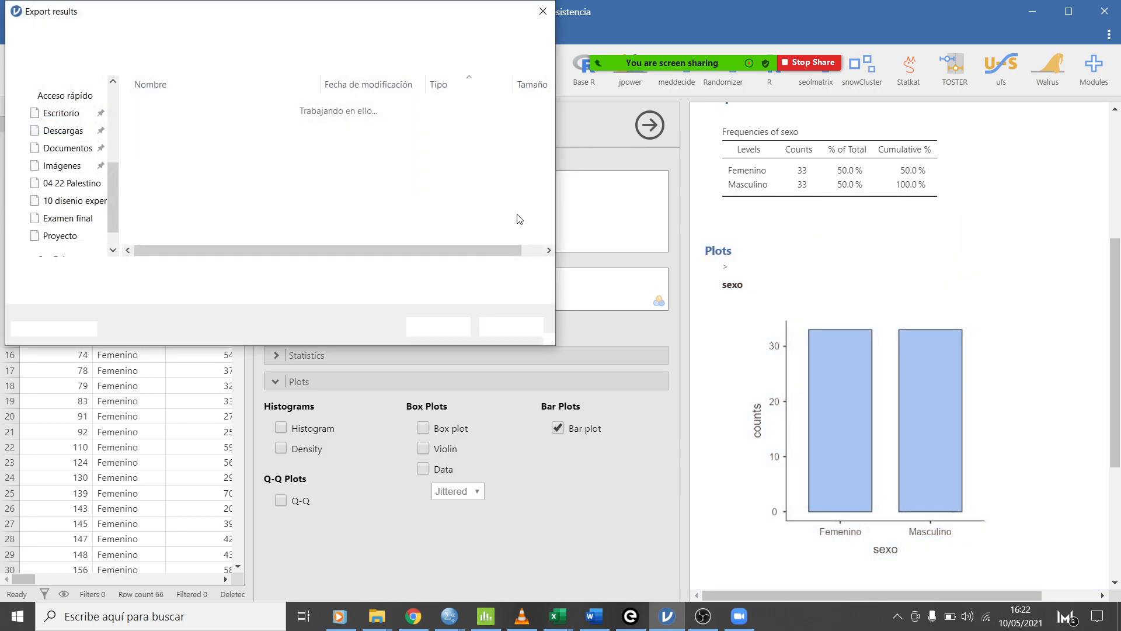
click(161, 290)
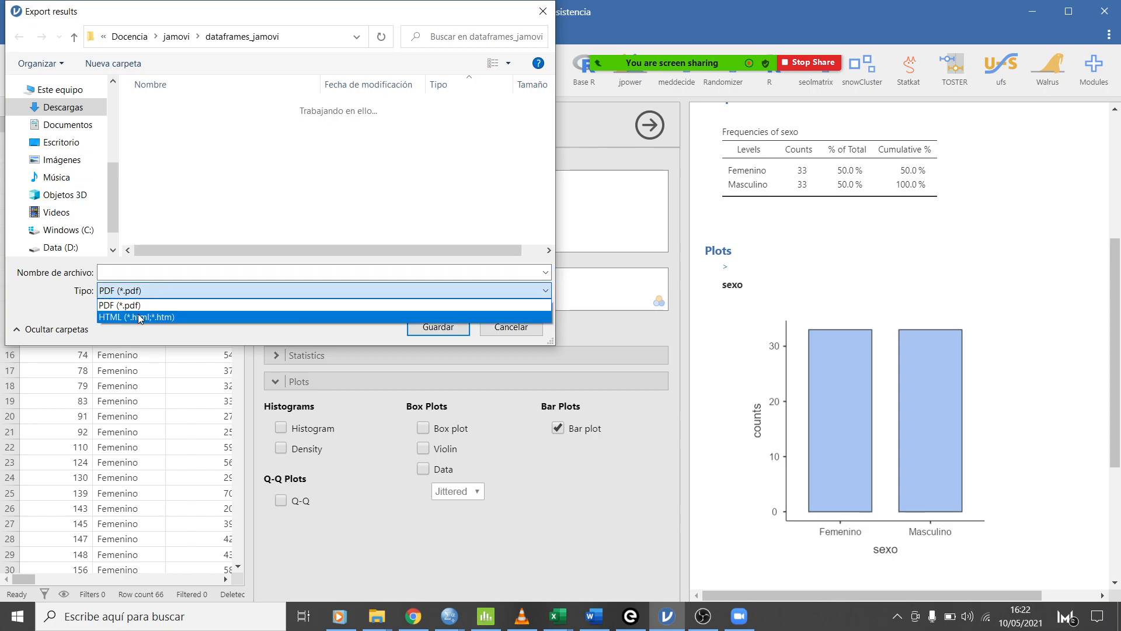
click(929, 245)
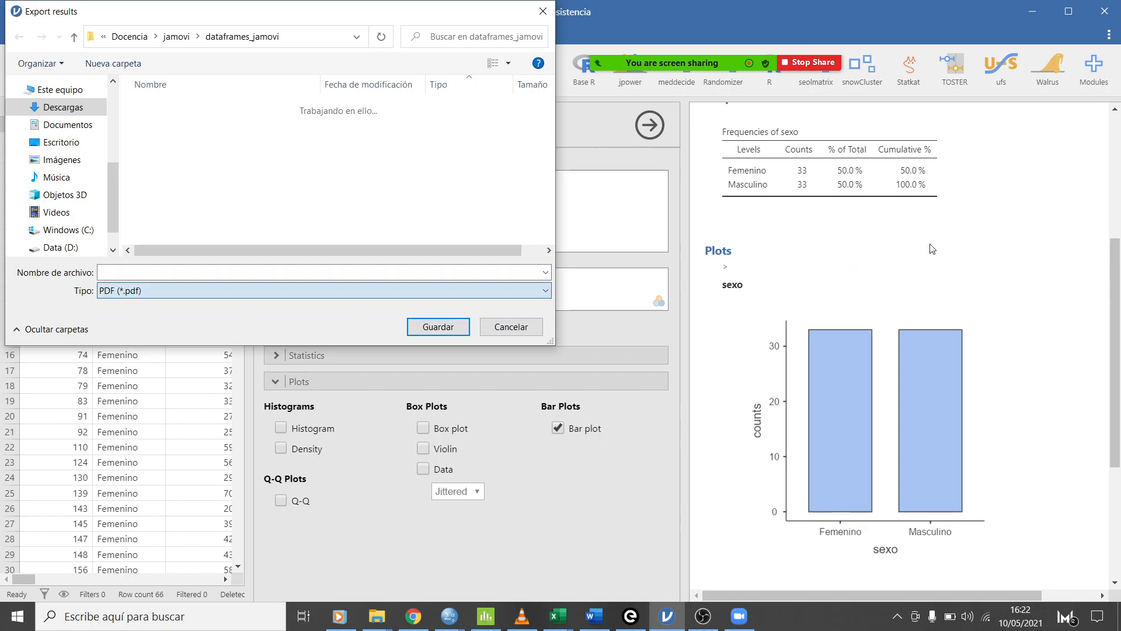
click(544, 11)
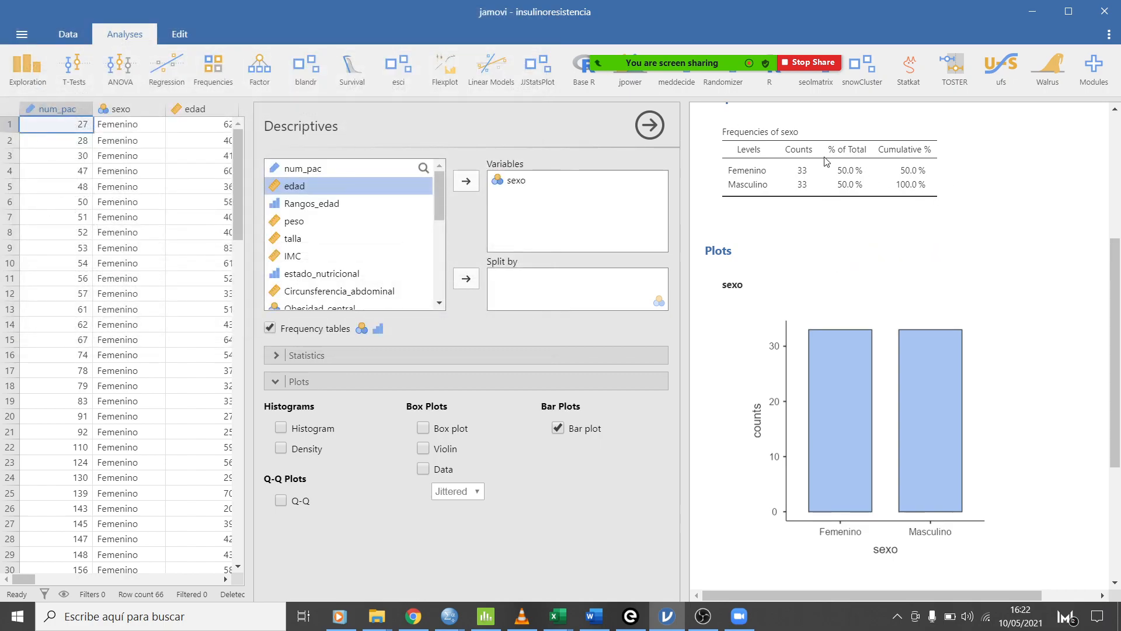
right_click(759, 133)
mouse_move(825, 157)
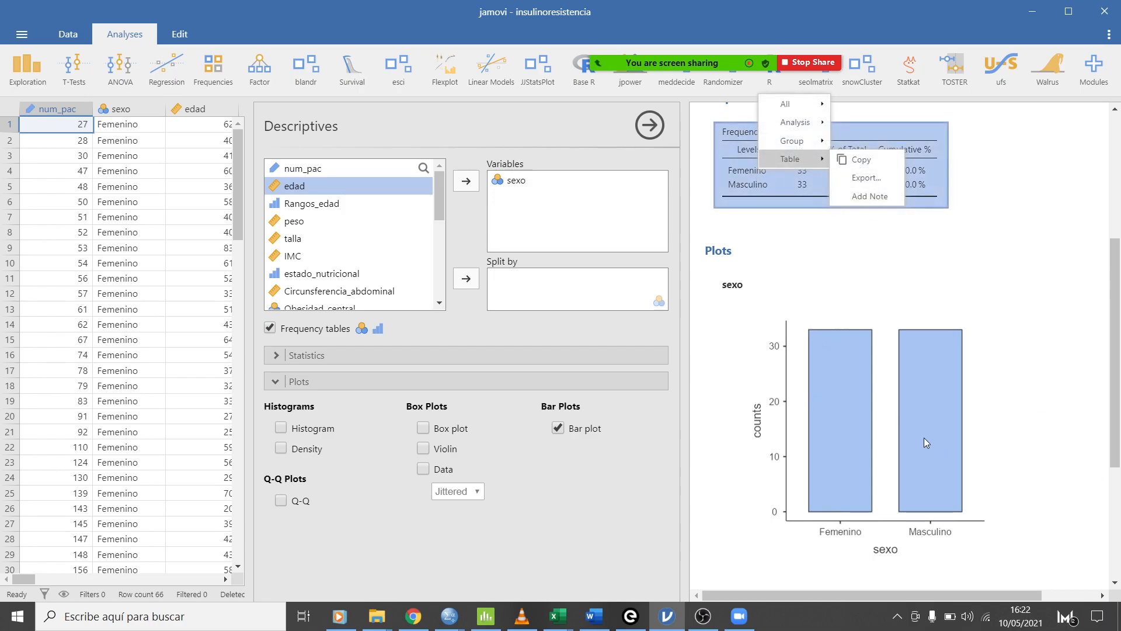
right_click(876, 409)
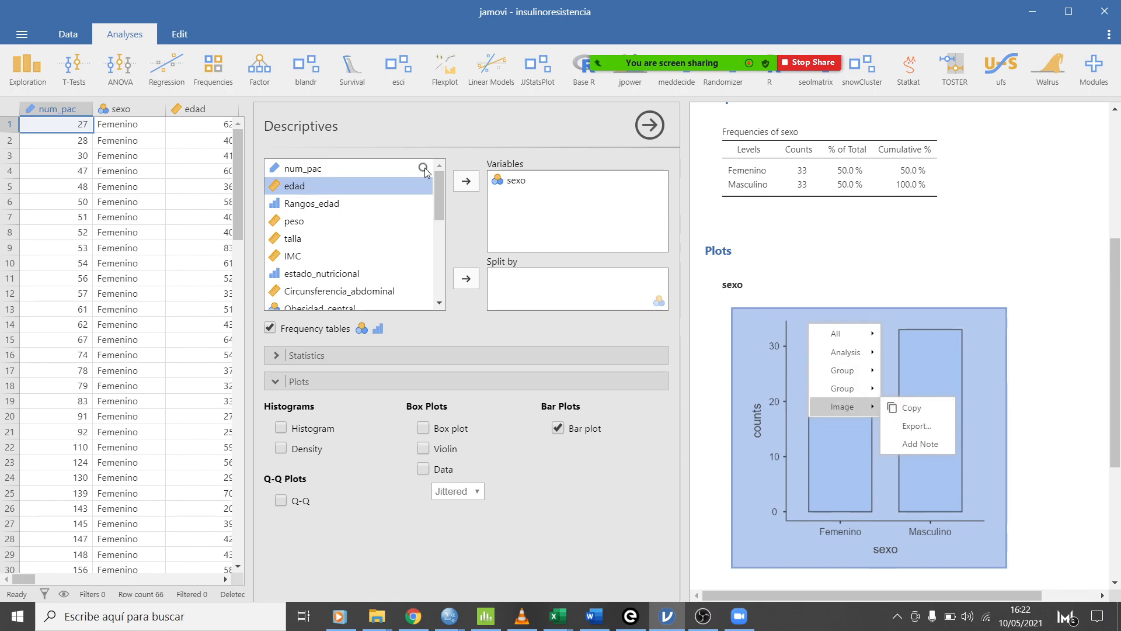
click(392, 229)
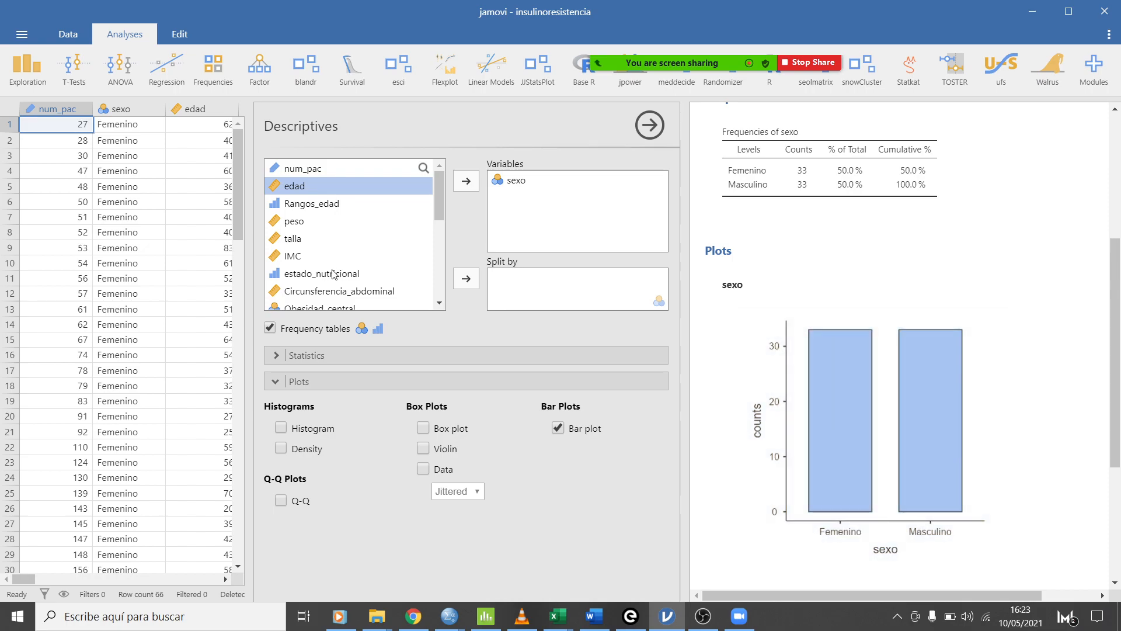
Add estado_nutricional to the analysed variables alongside sexo.
scroll(350, 269, down, 3)
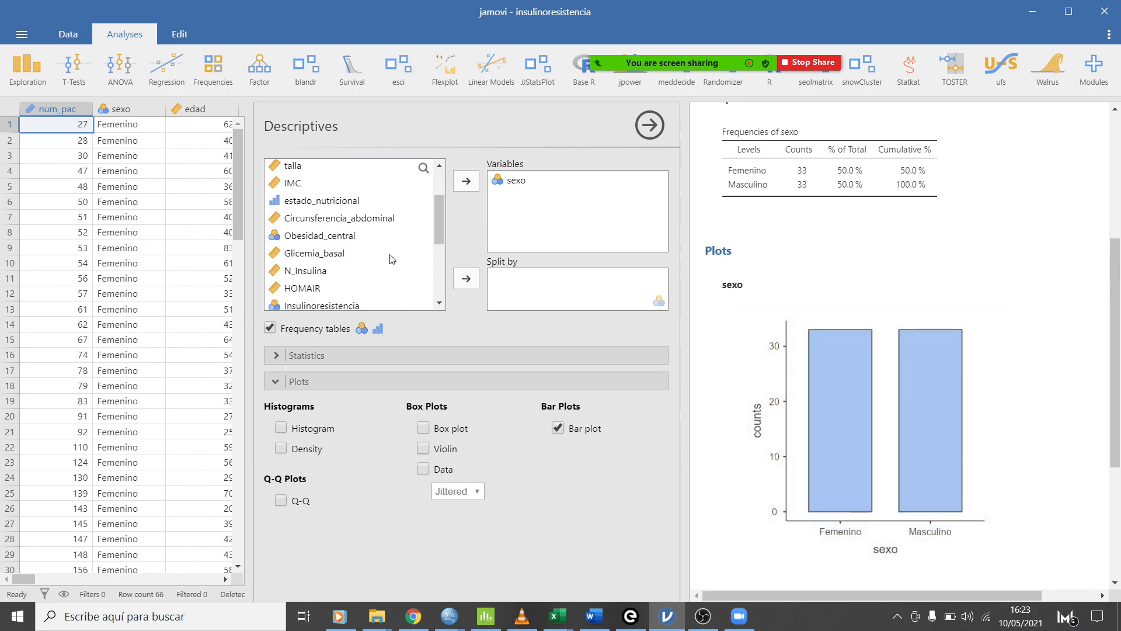
scroll(374, 266, down, 3)
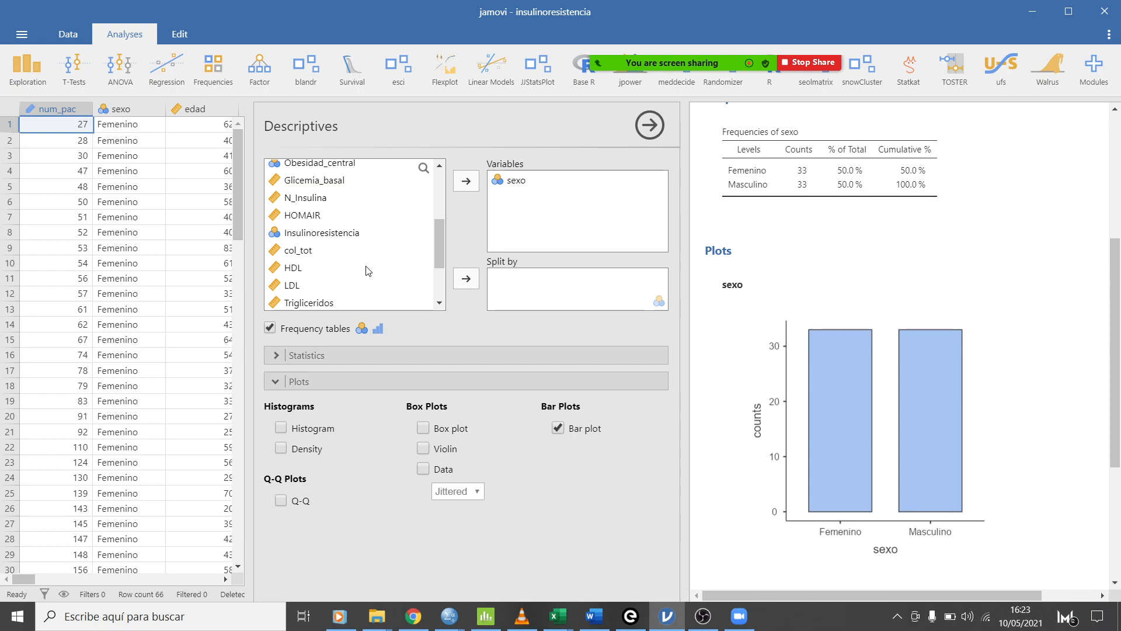
scroll(368, 270, down, 3)
scroll(368, 270, down, 1)
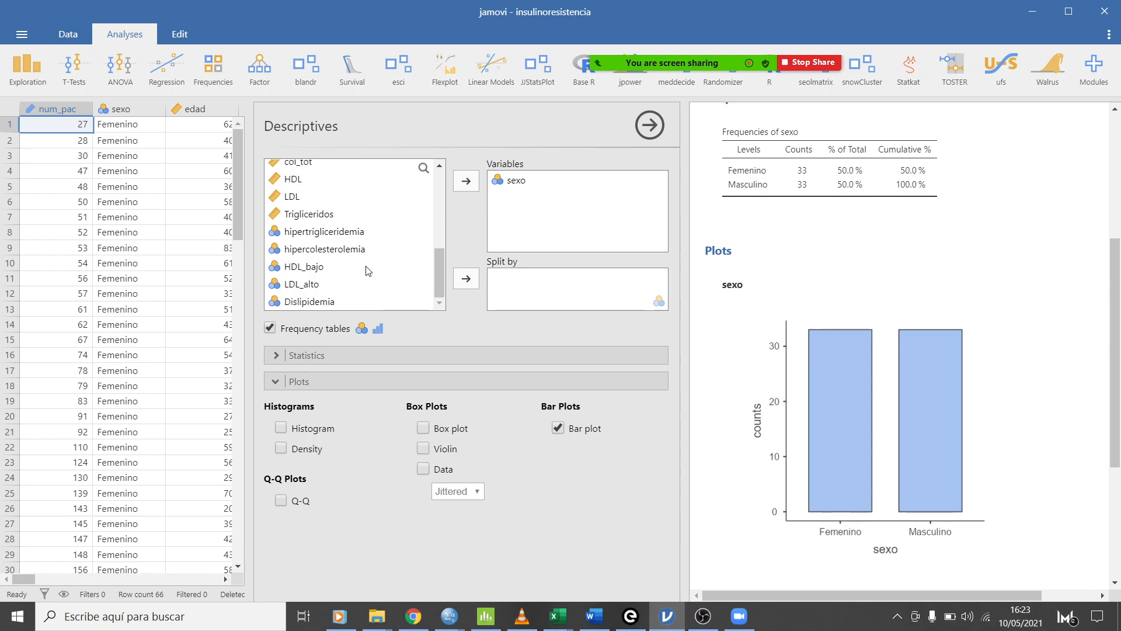
scroll(368, 270, up, 10)
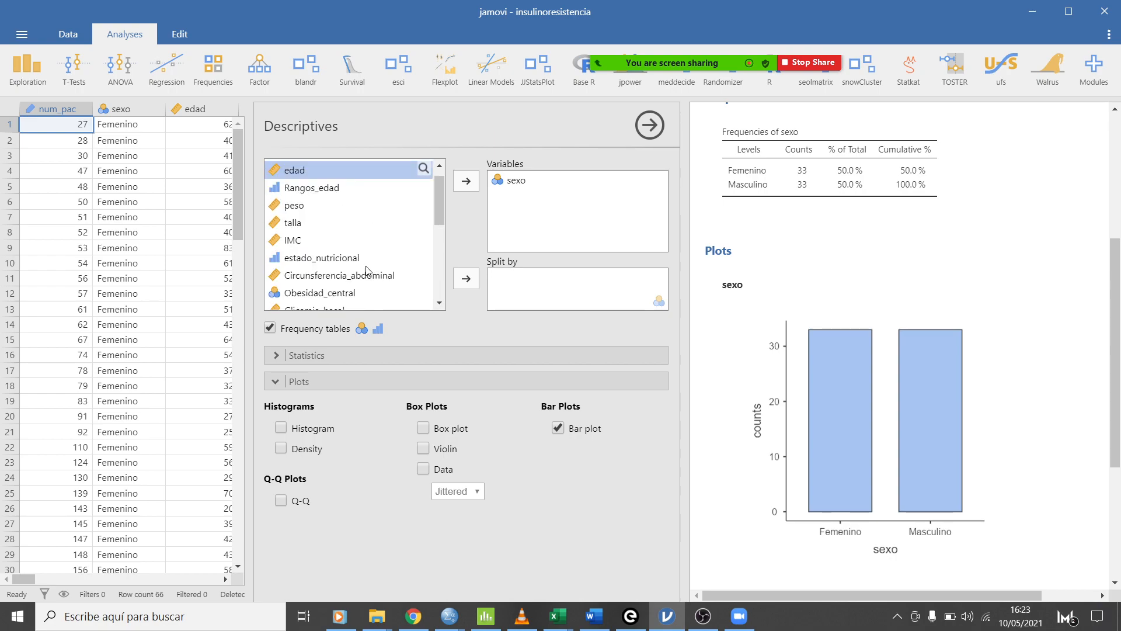
click(323, 259)
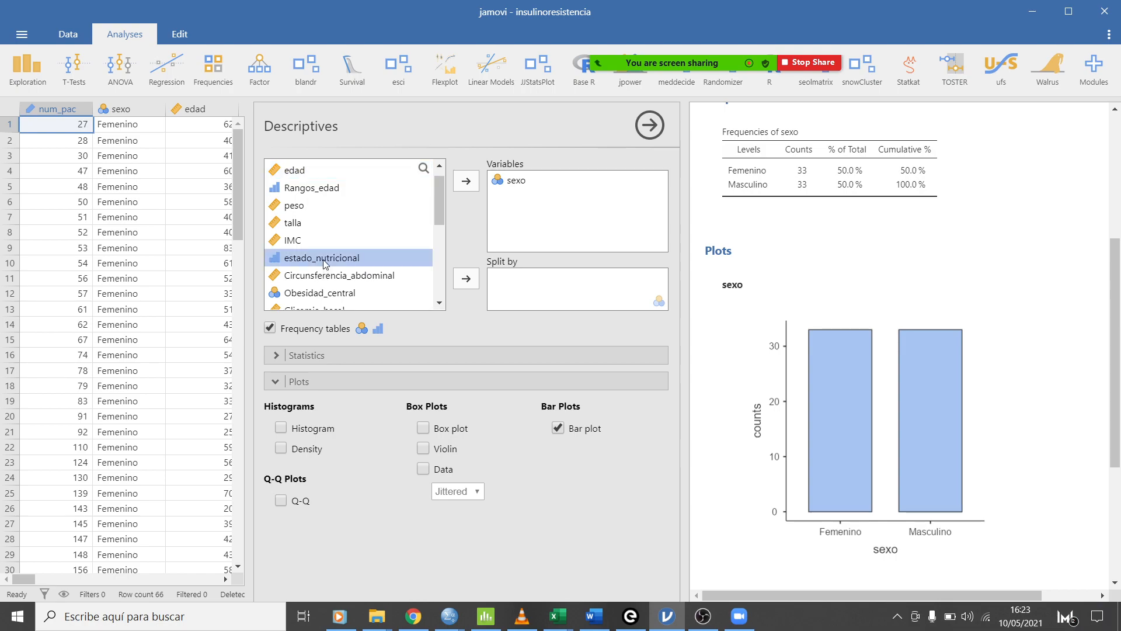
click(466, 181)
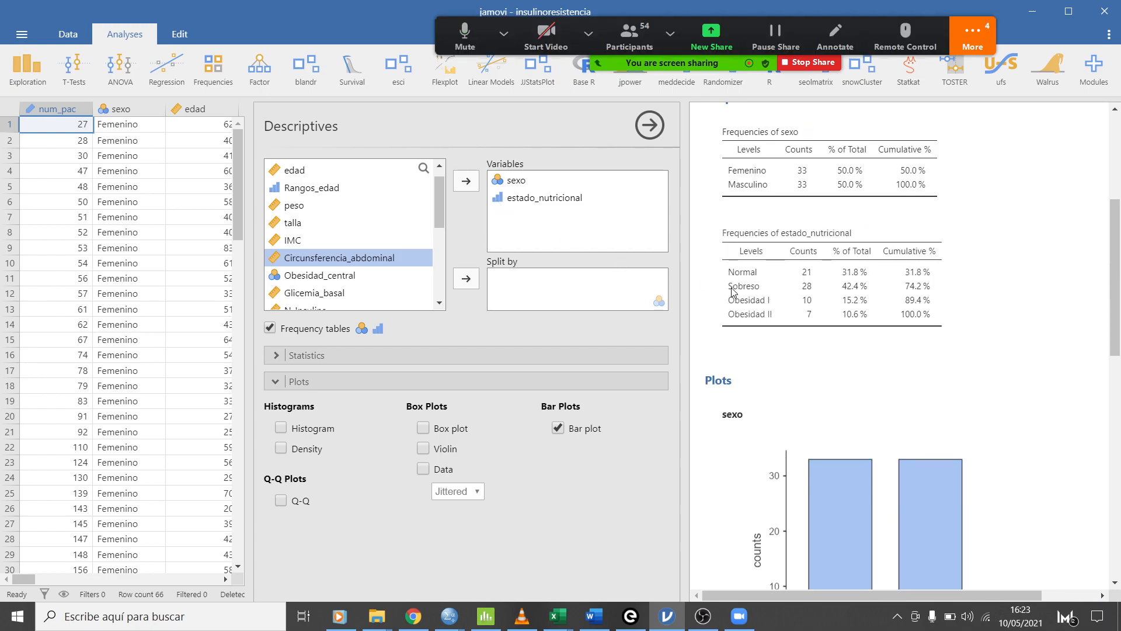
Check the new messages in the Zoom meeting chat and minimise the chat window.
click(955, 50)
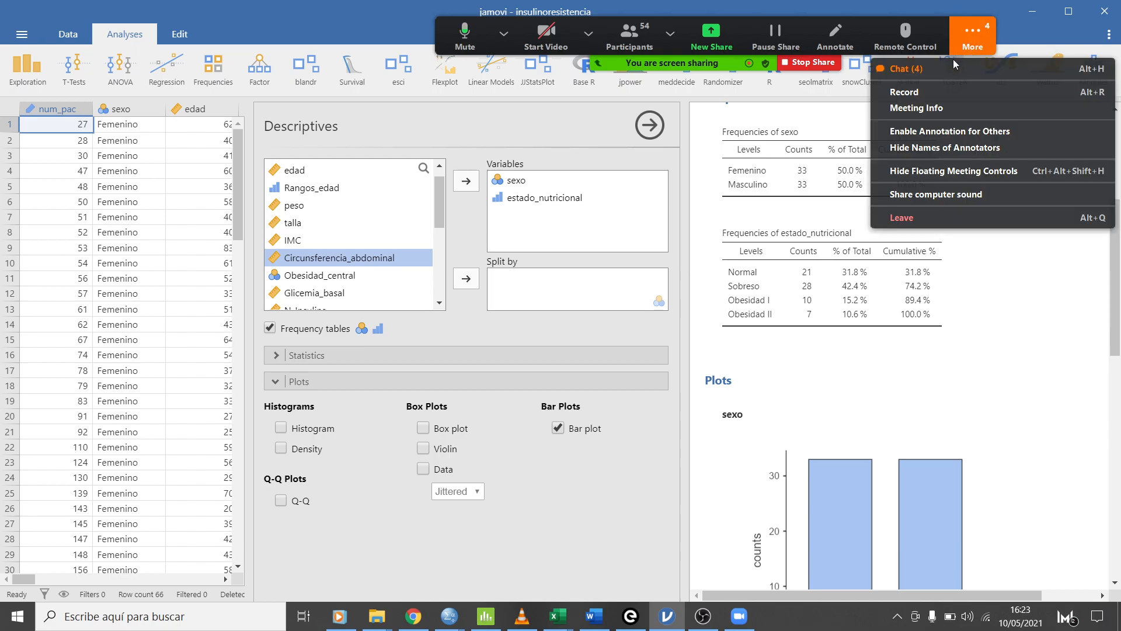
click(955, 67)
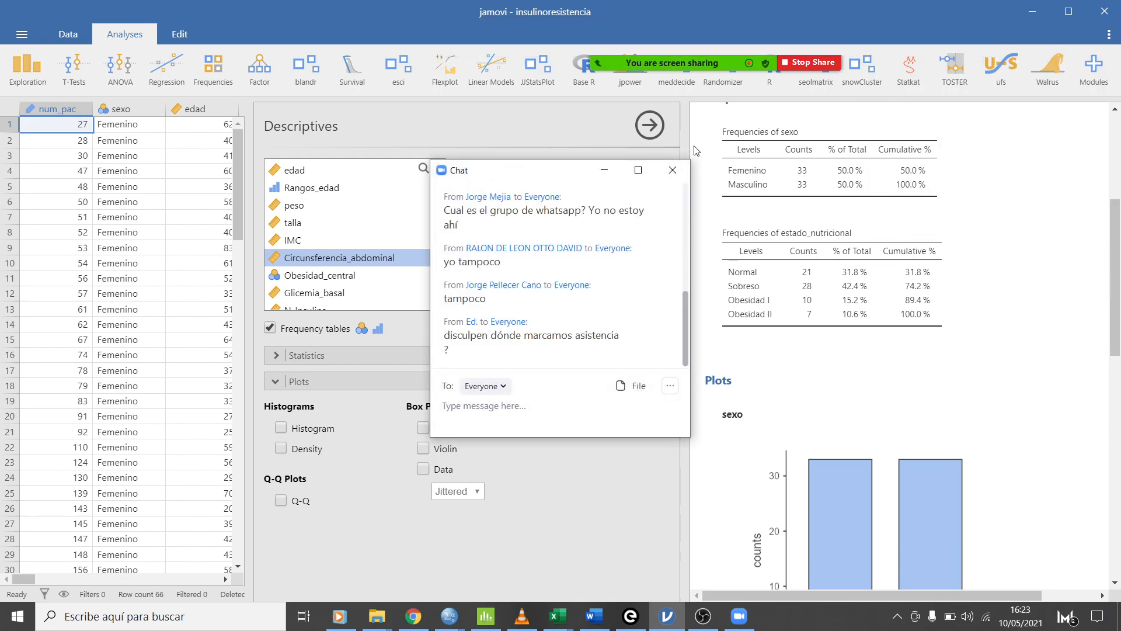
click(601, 170)
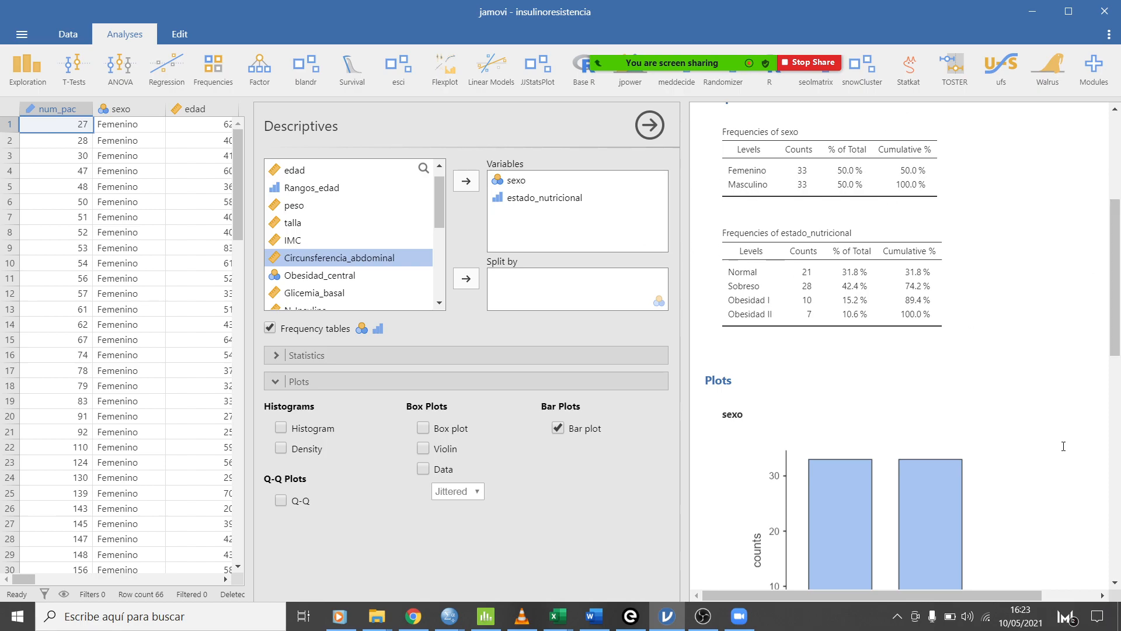
Examine the bar plots and frequency tables of sexo and estado_nutricional and the available descriptive statistics options.
scroll(1034, 377, down, 1)
scroll(1034, 378, down, 10)
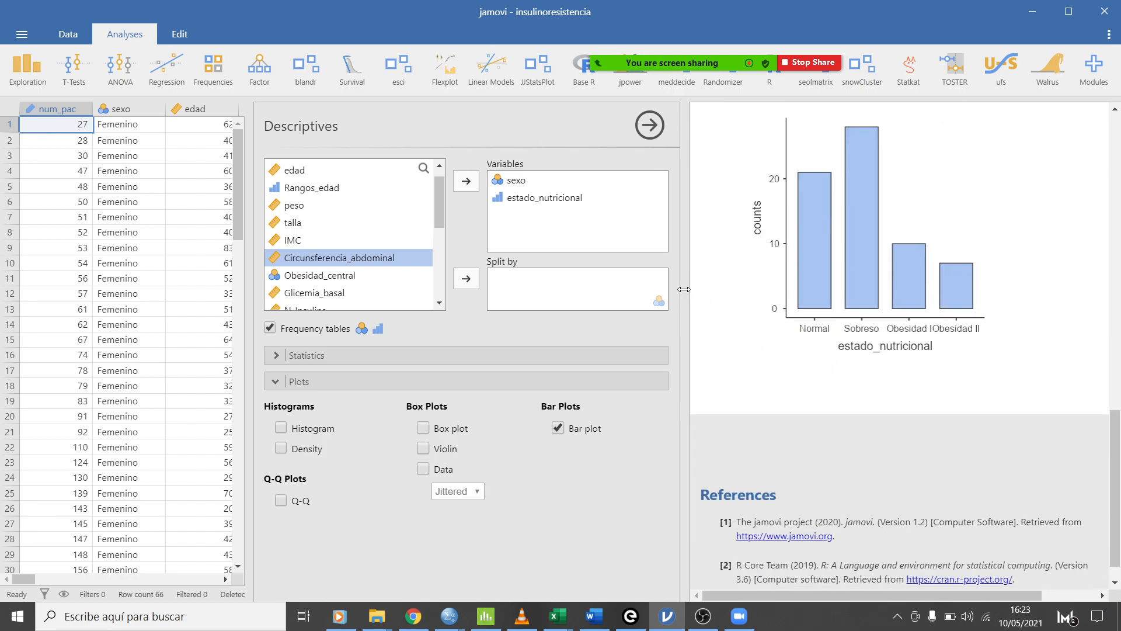
scroll(904, 337, up, 6)
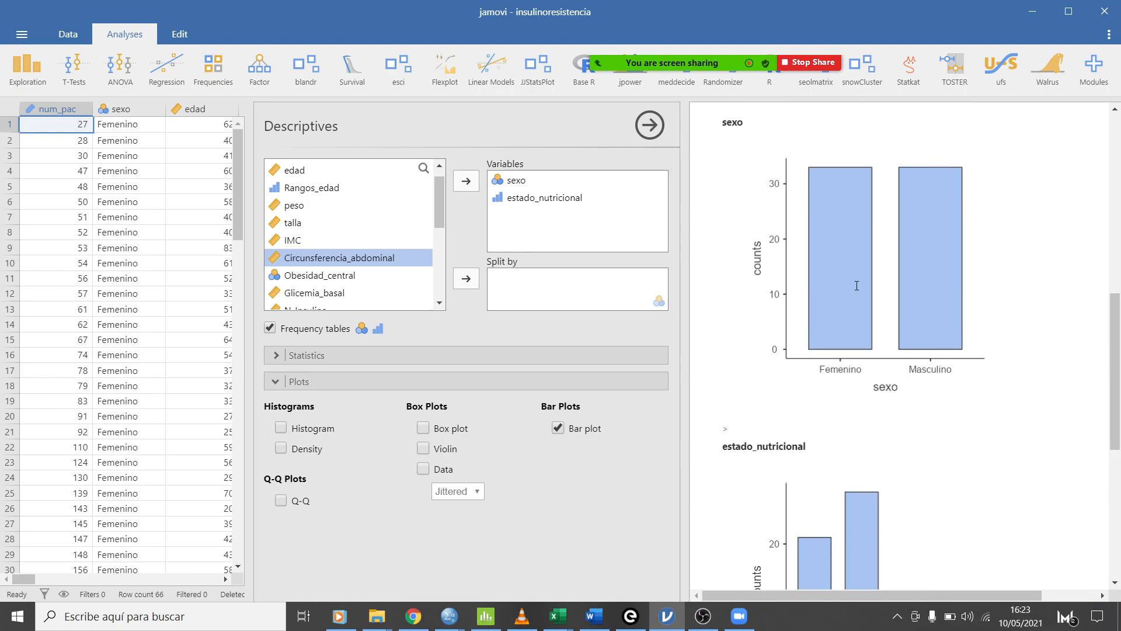
scroll(859, 397, down, 2)
scroll(857, 398, down, 1)
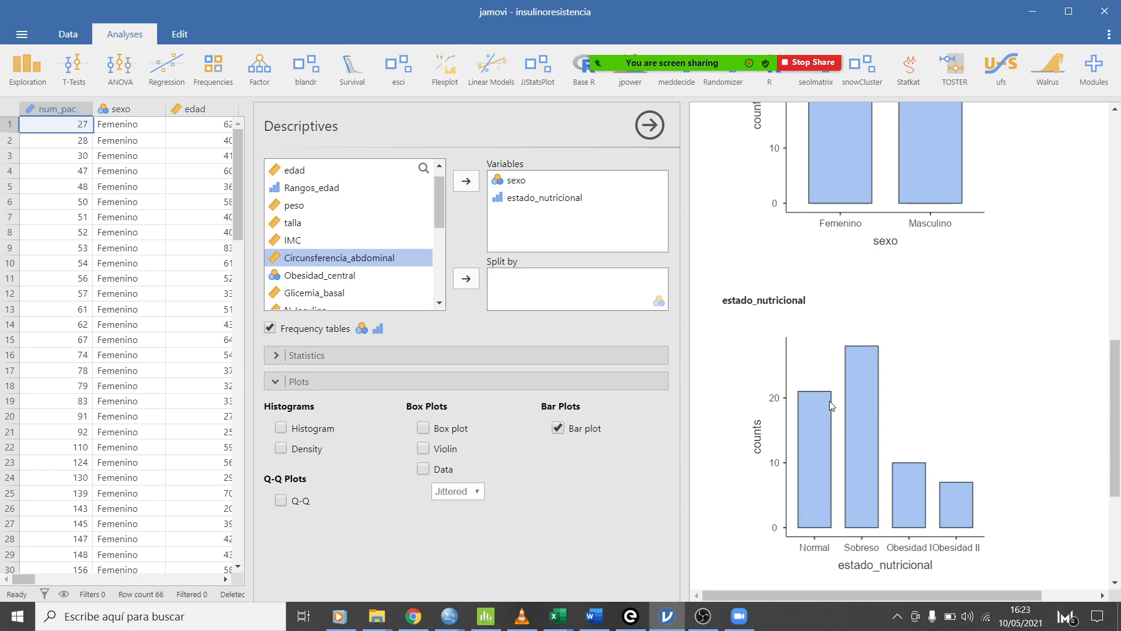
scroll(829, 401, down, 2)
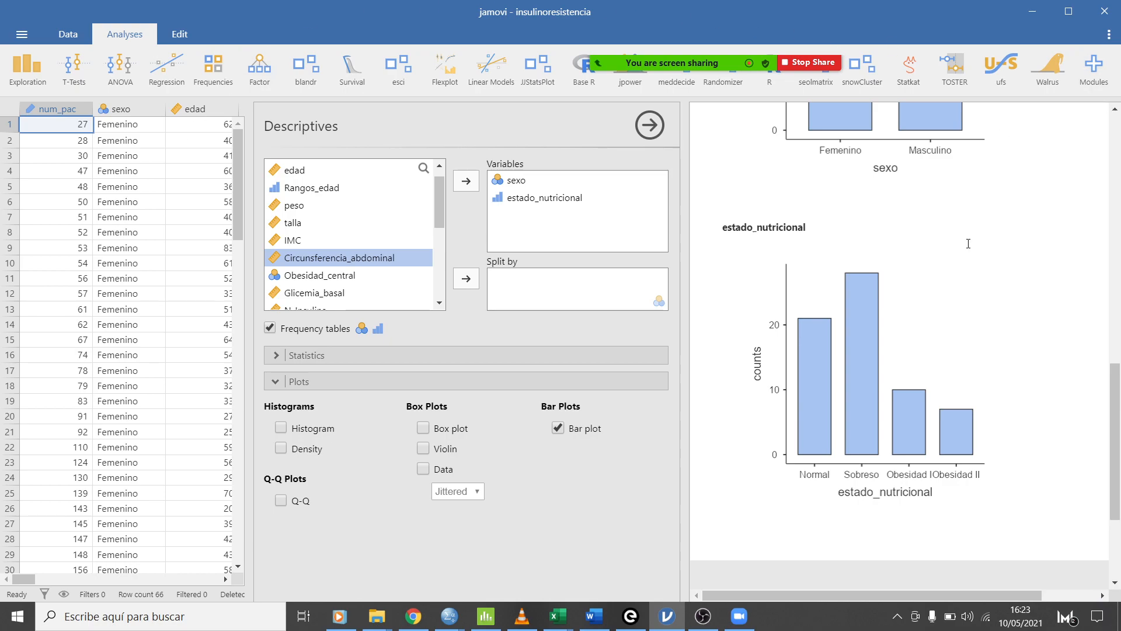
scroll(901, 273, up, 6)
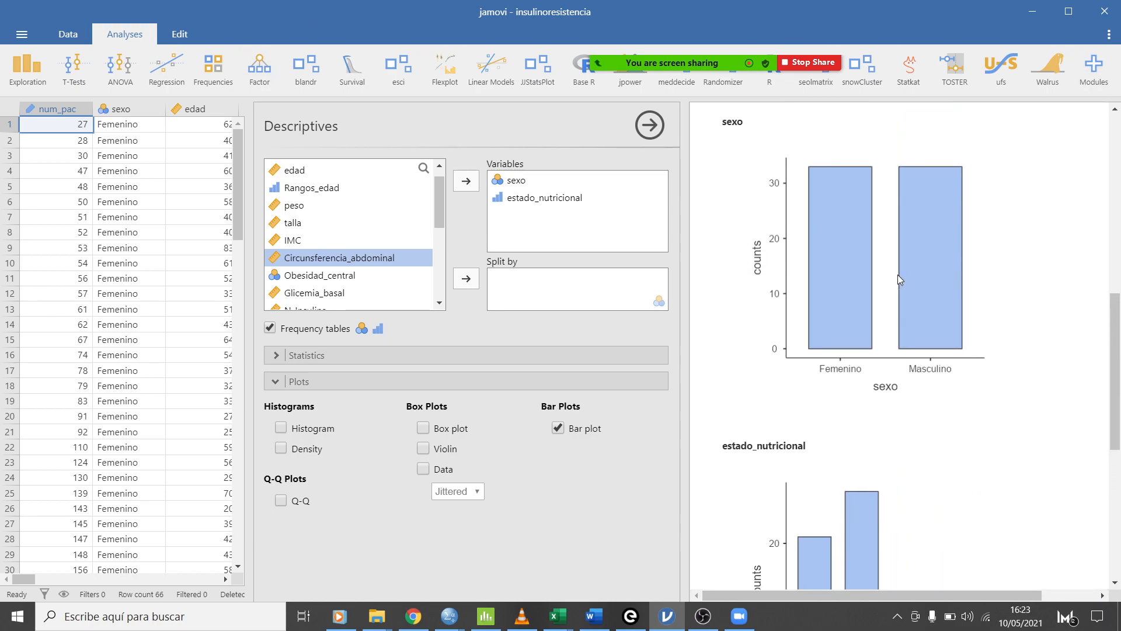
scroll(898, 275, down, 6)
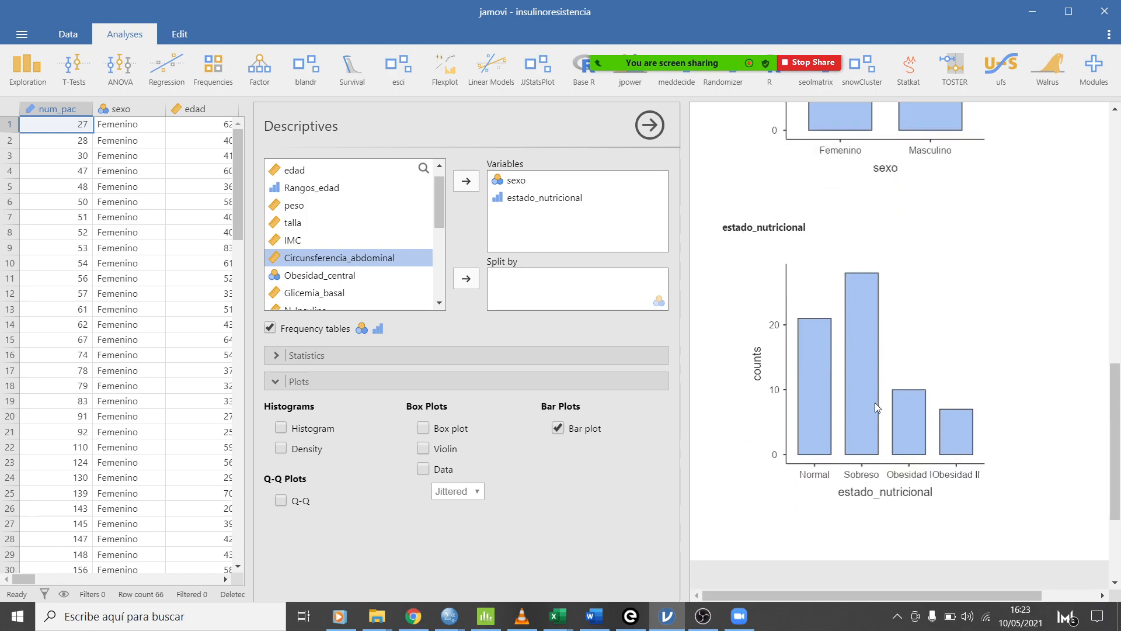
scroll(875, 407, down, 5)
scroll(875, 407, up, 16)
scroll(876, 407, up, 4)
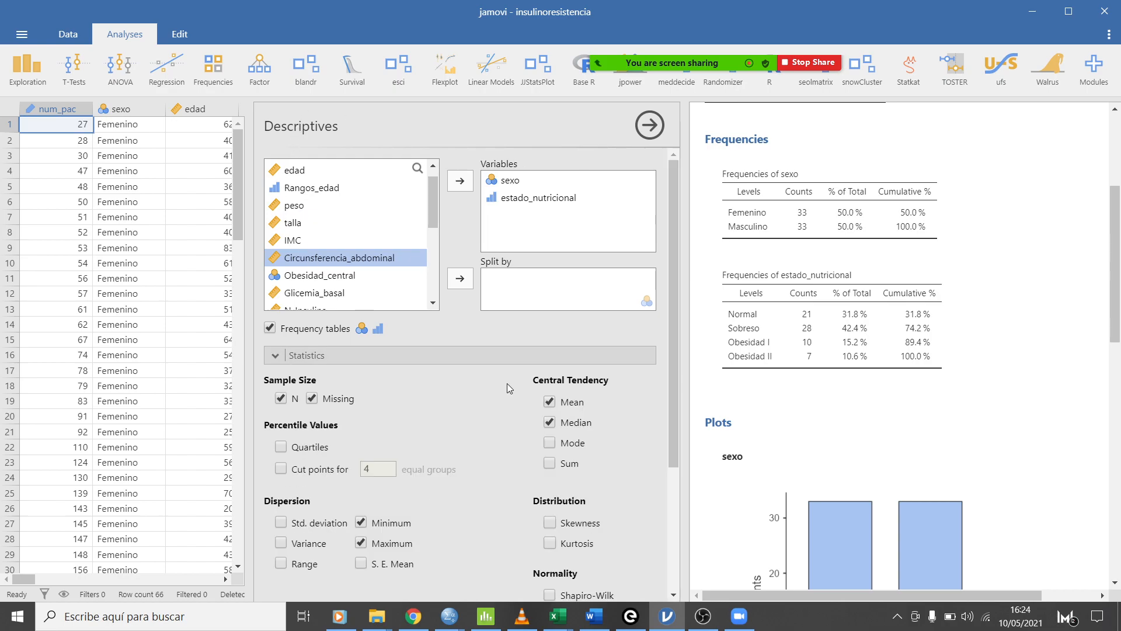
scroll(409, 430, down, 1)
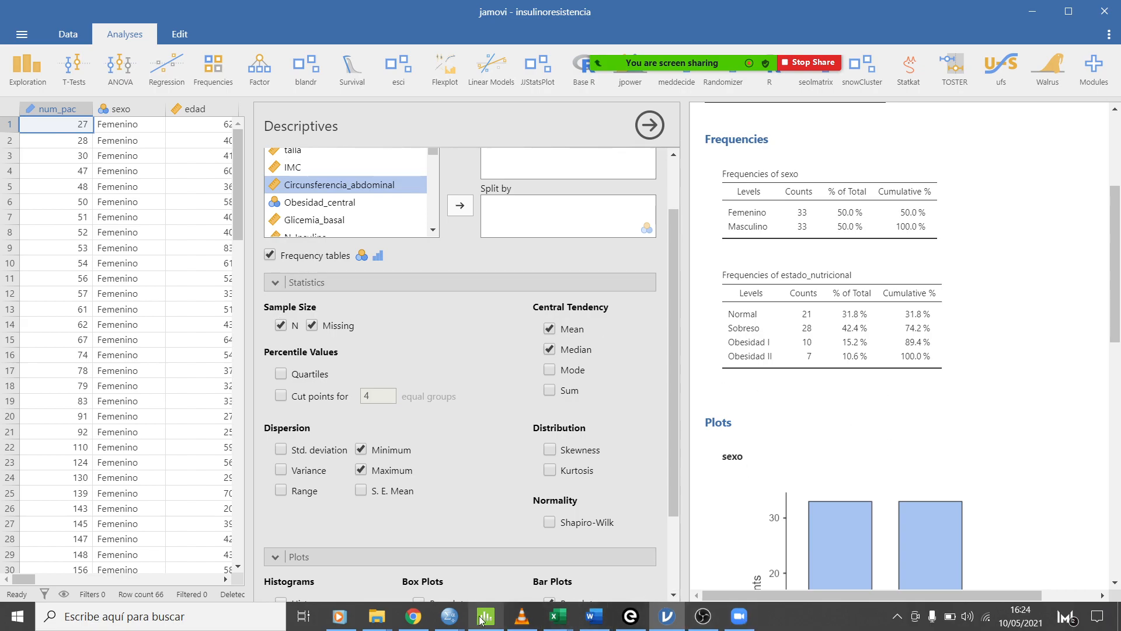
Switch to Chrome and present the Sutori story "Estadística descriptiva univariante con jamovi" full screen at the "Variables ordinales" slide.
click(426, 613)
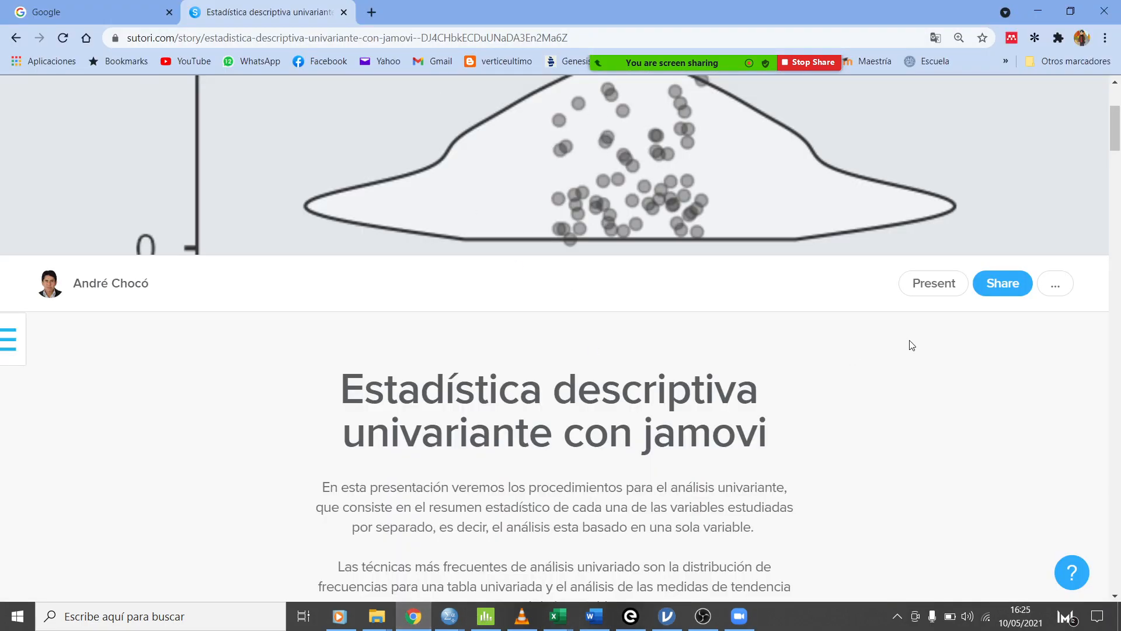
click(934, 285)
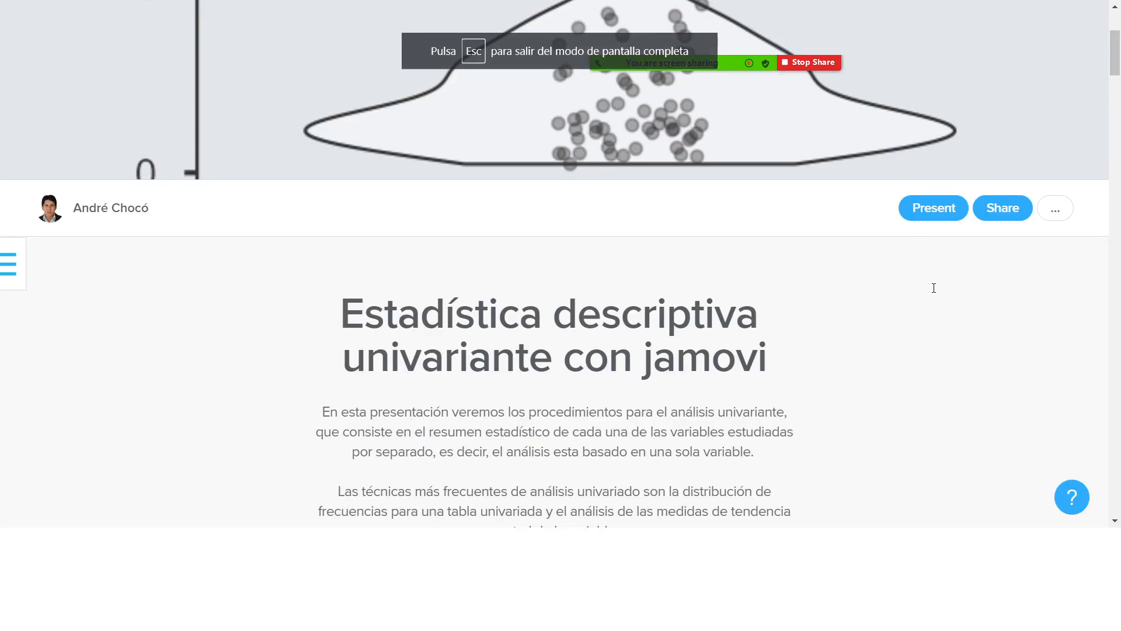
key(Down)
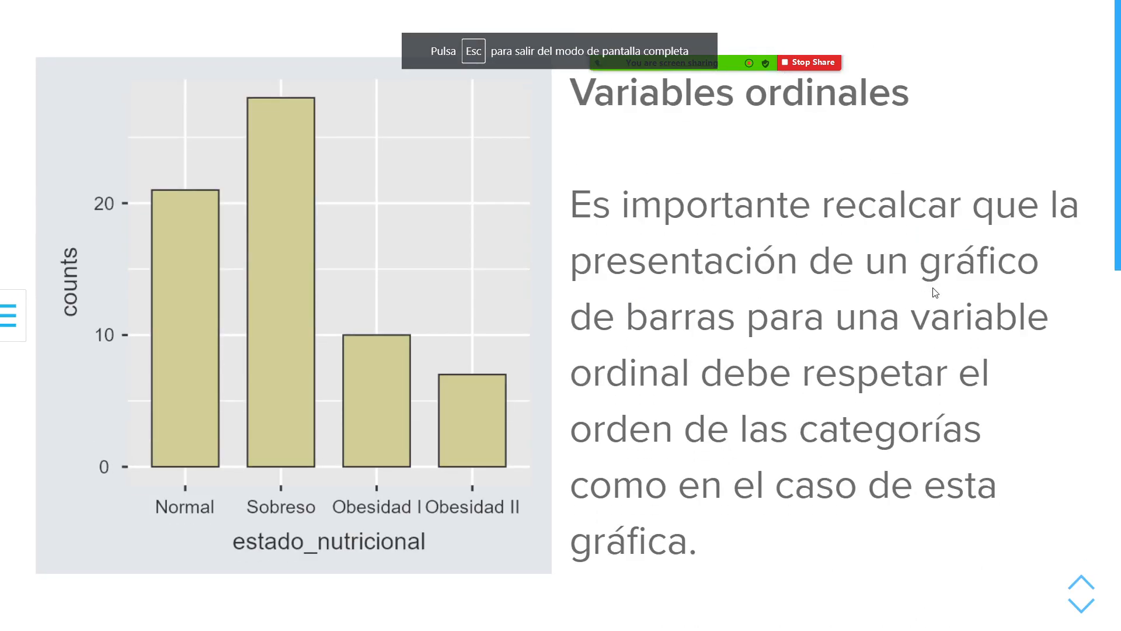
key(Down)
key(Up)
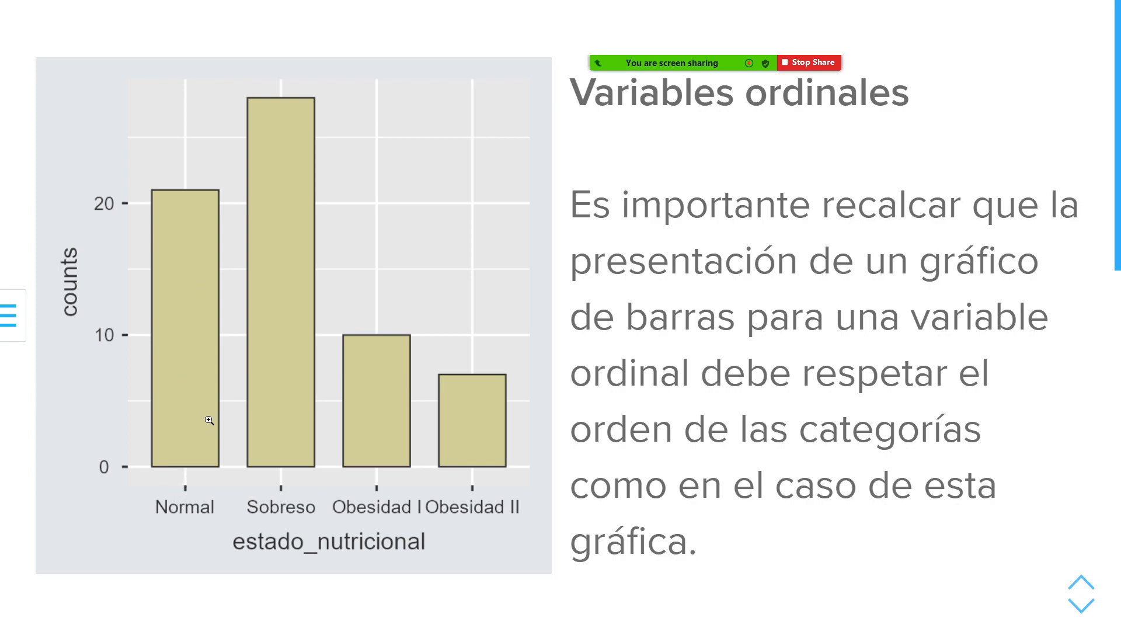
Leave the full-screen presentation, switch to jamovi and open the variable setup of the estado_nutricional column.
key(Escape)
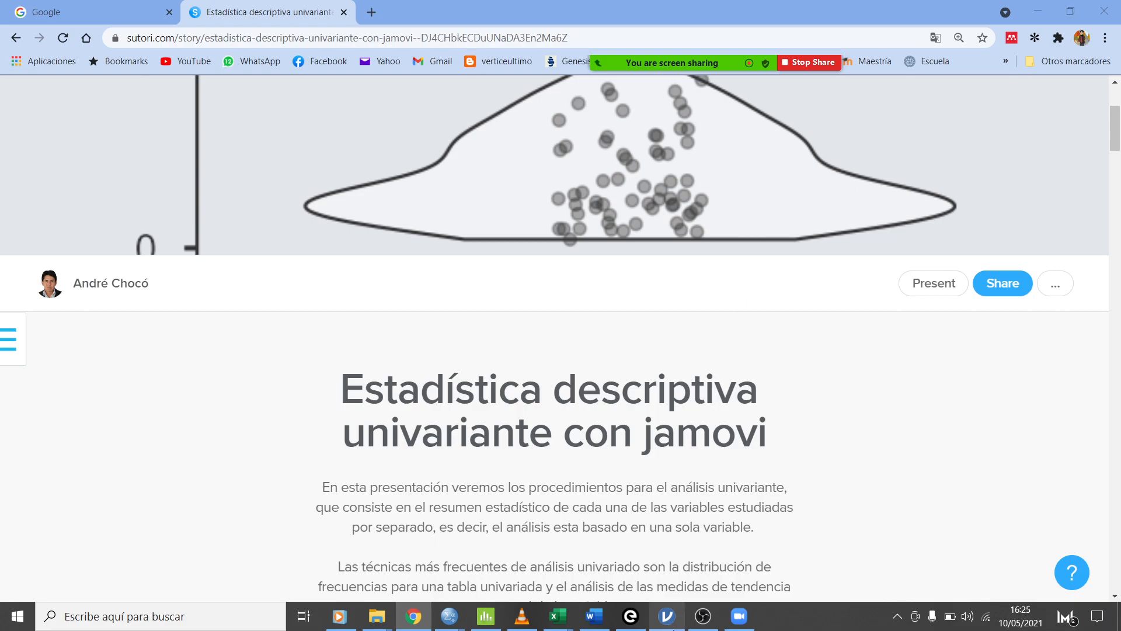
click(666, 618)
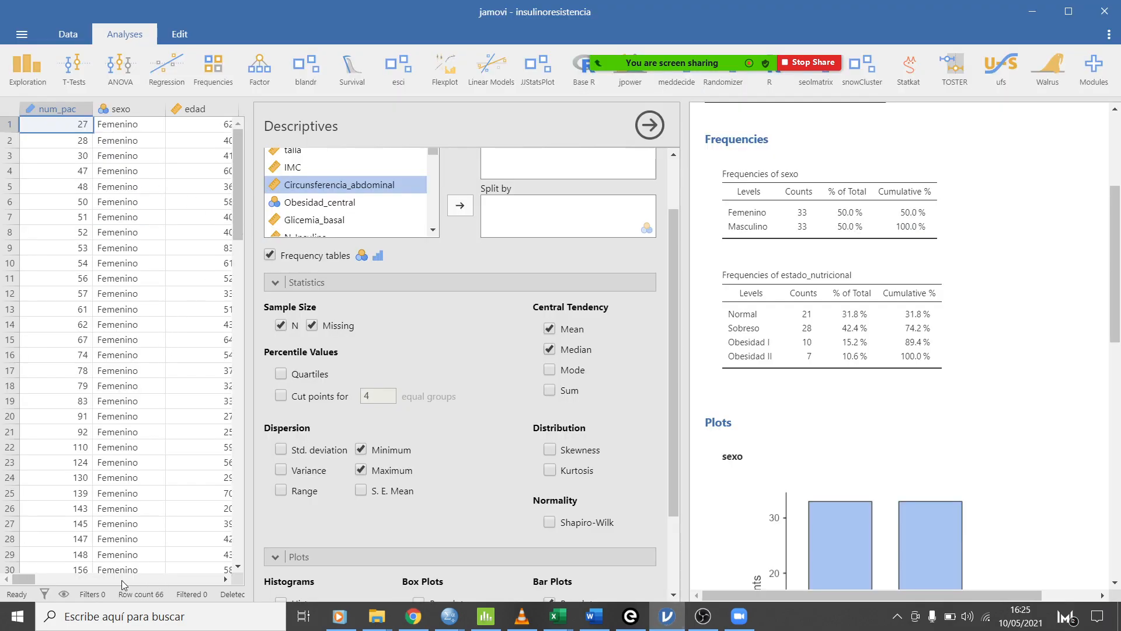
click(225, 579)
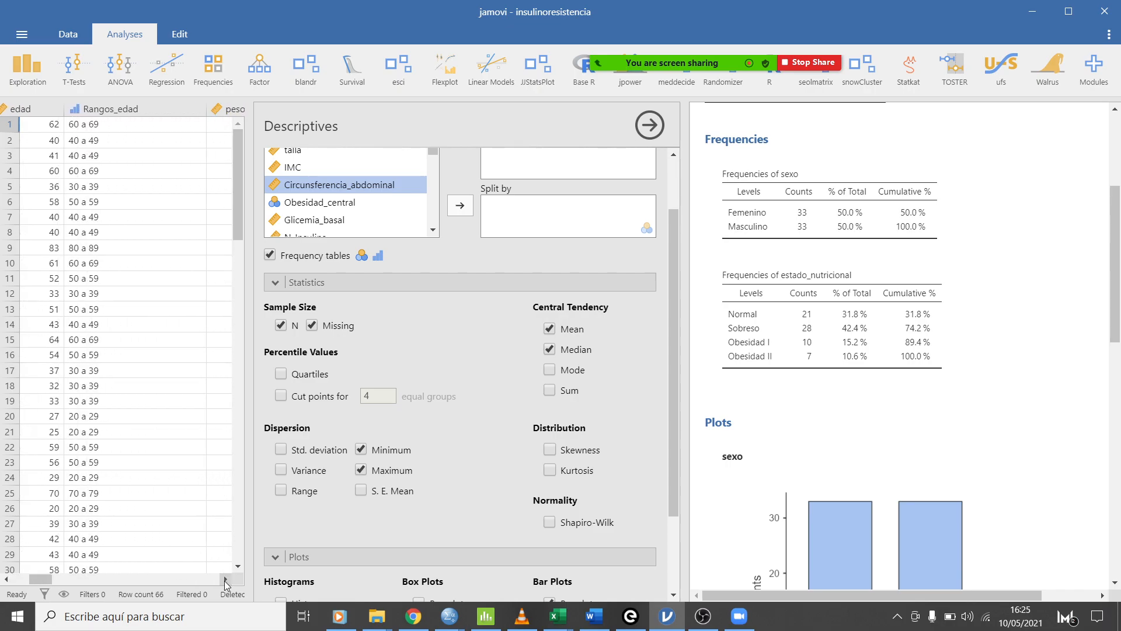
click(225, 578)
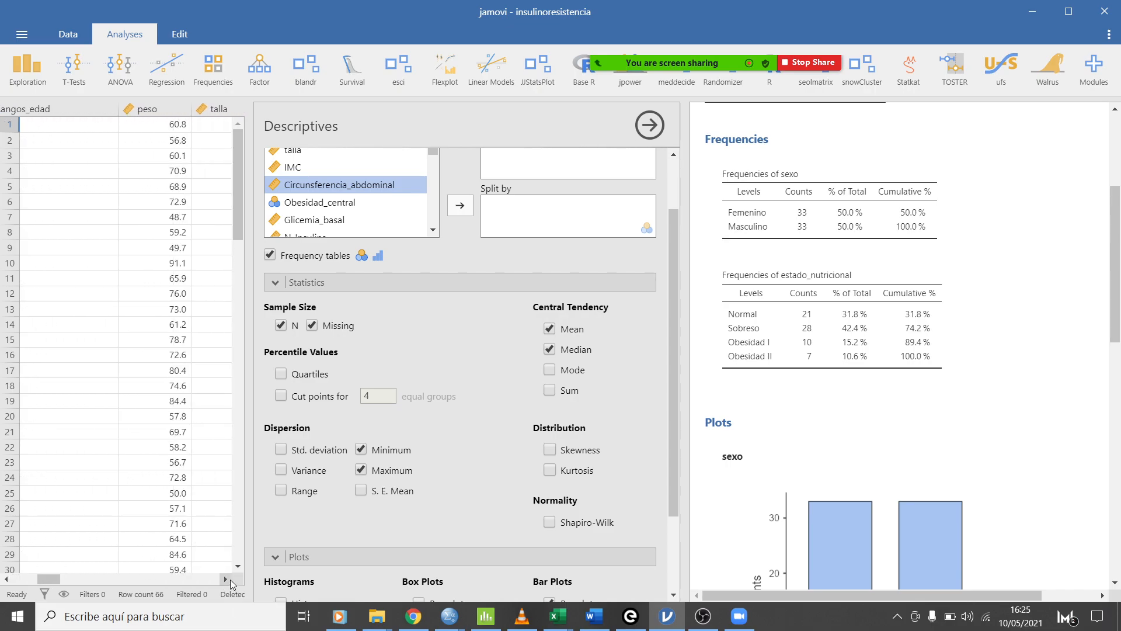
click(225, 578)
click(225, 579)
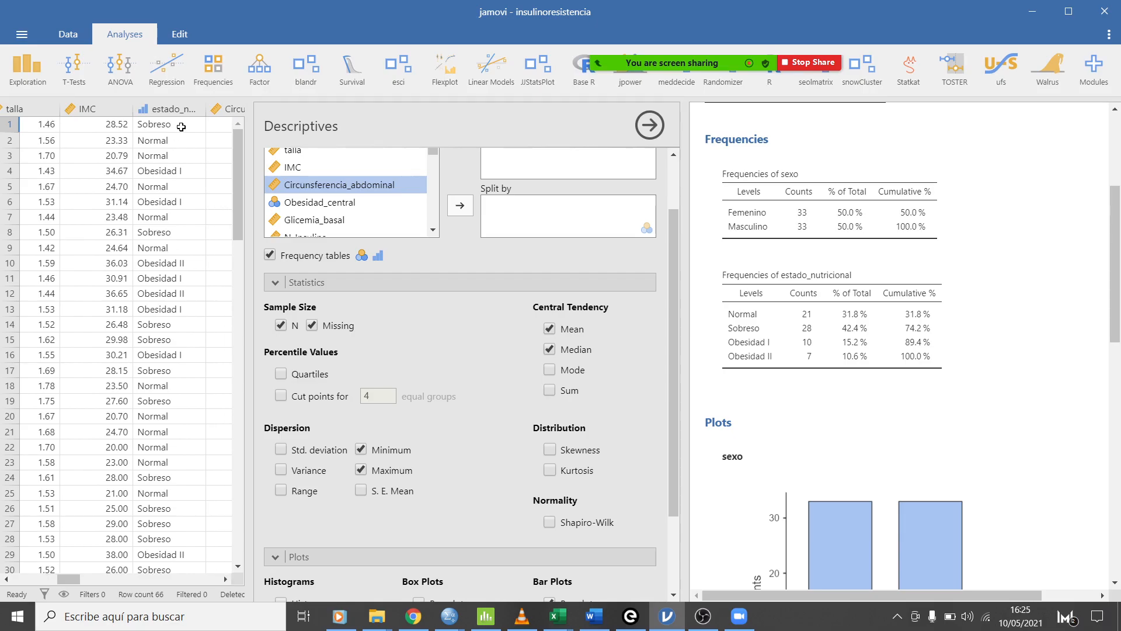
double_click(175, 108)
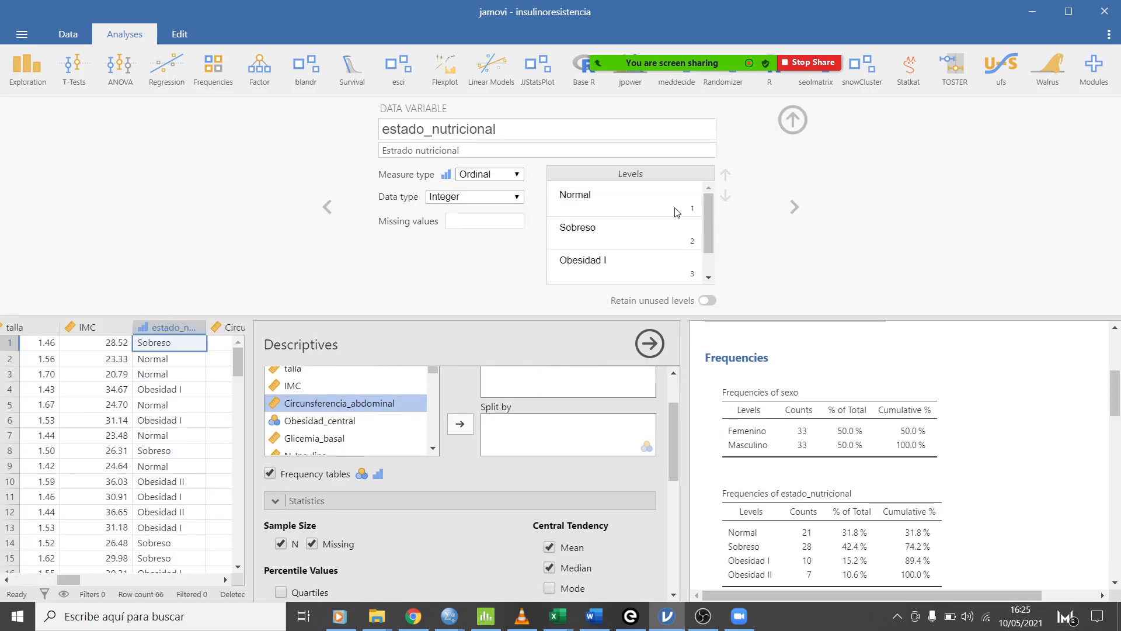
Review the order and numeric codes of the estado_nutricional levels from Normal to Obesidad II without changing them.
scroll(677, 212, down, 1)
scroll(692, 217, up, 1)
click(619, 209)
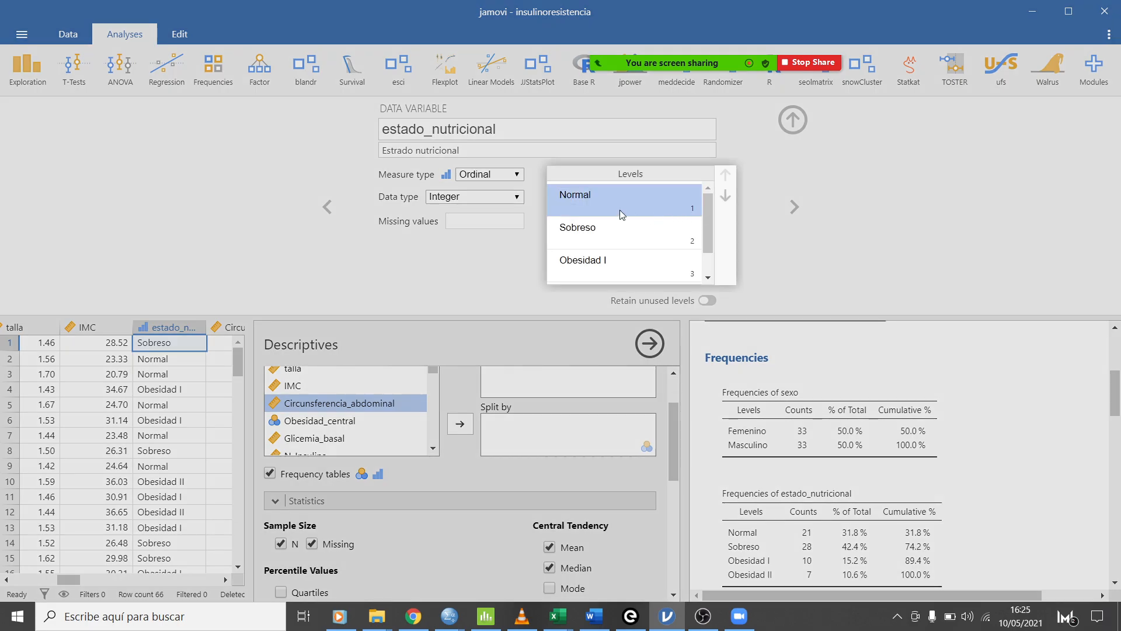
double_click(609, 194)
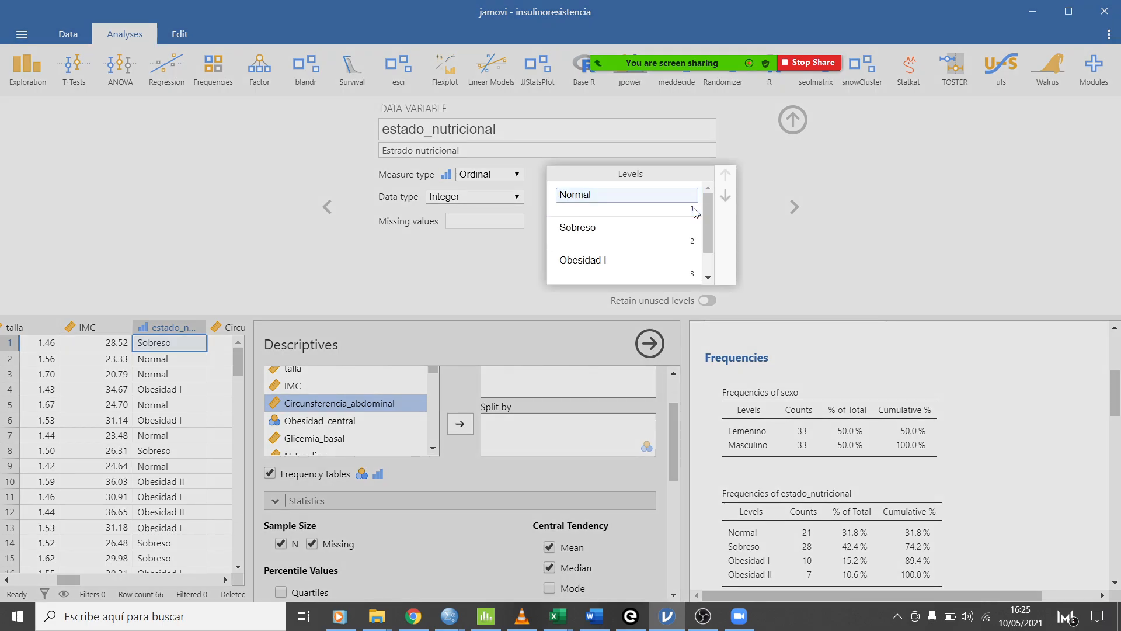
click(618, 227)
click(616, 265)
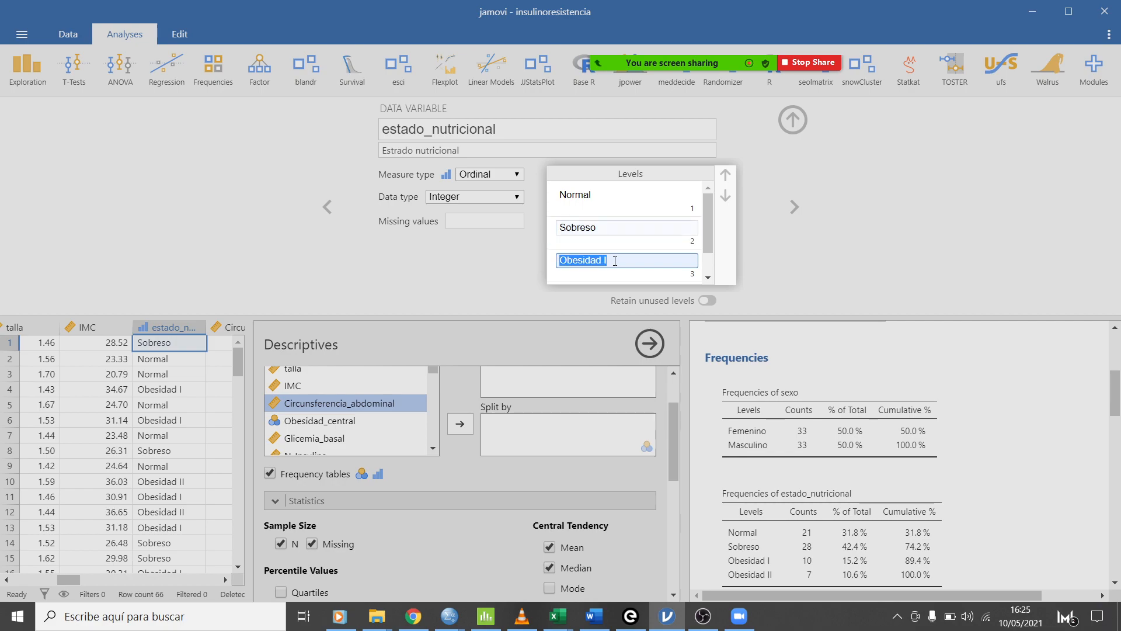
click(678, 203)
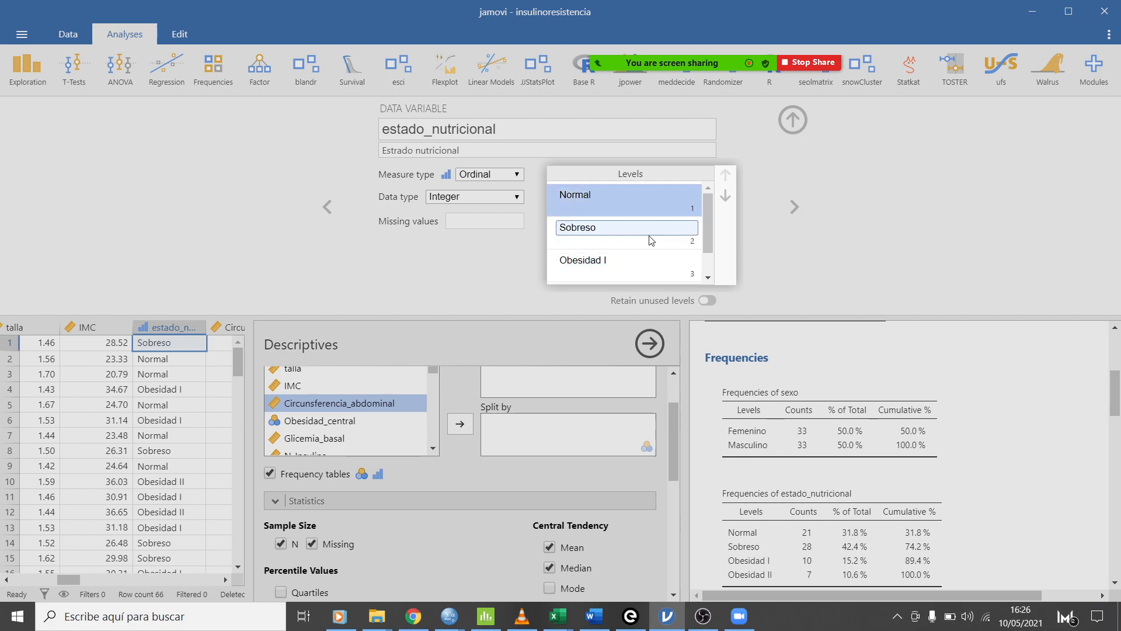
click(671, 236)
click(650, 261)
scroll(650, 260, down, 1)
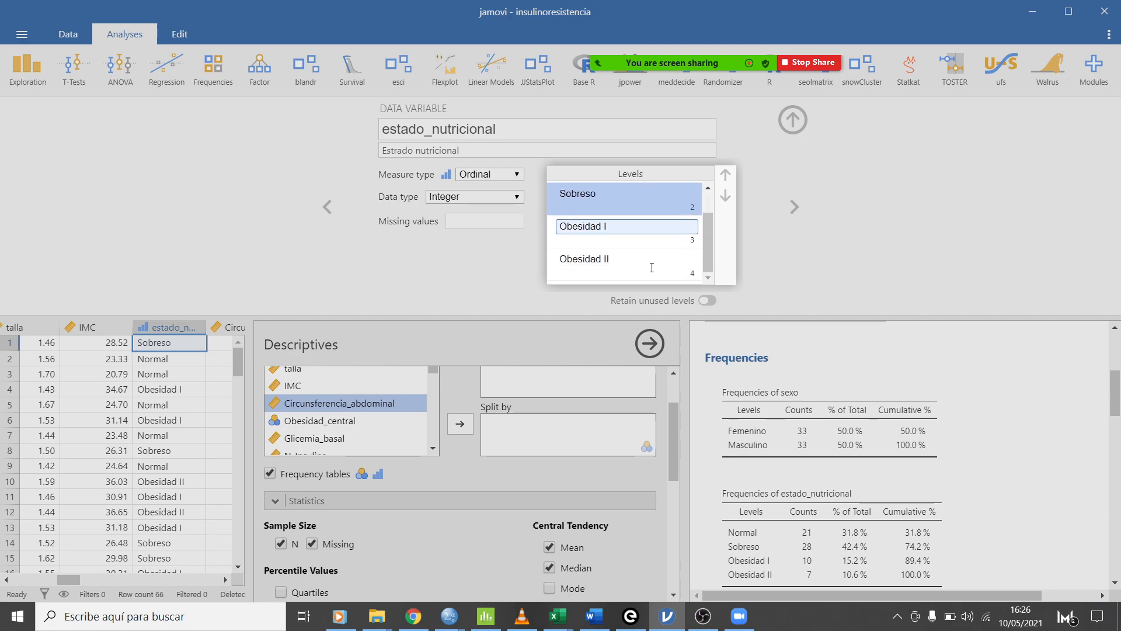
click(651, 260)
click(579, 232)
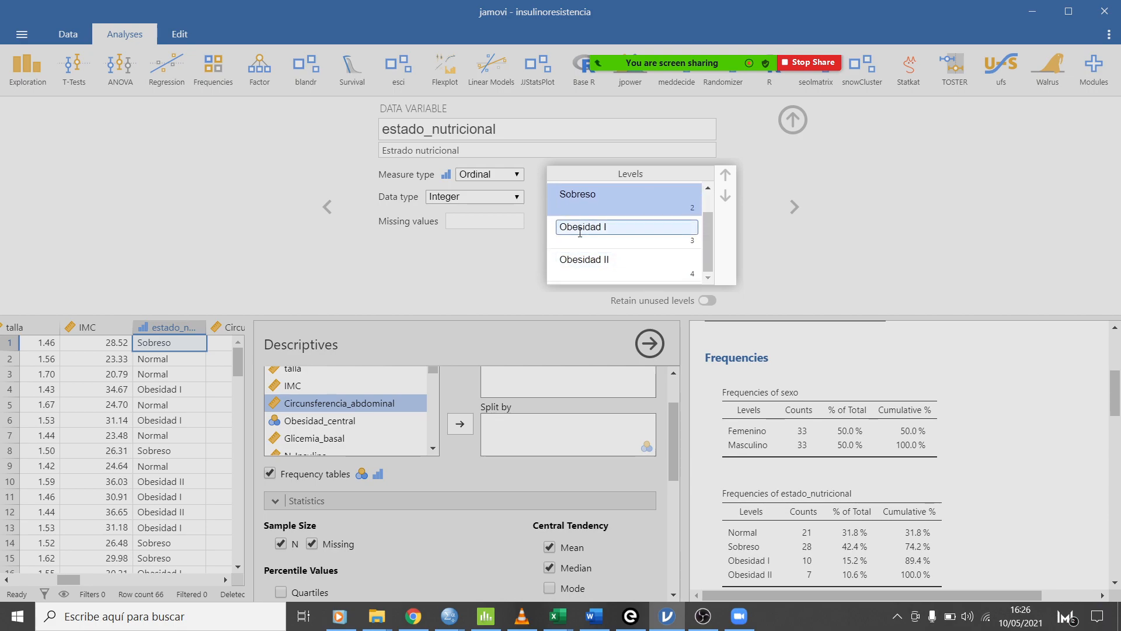
key(Return)
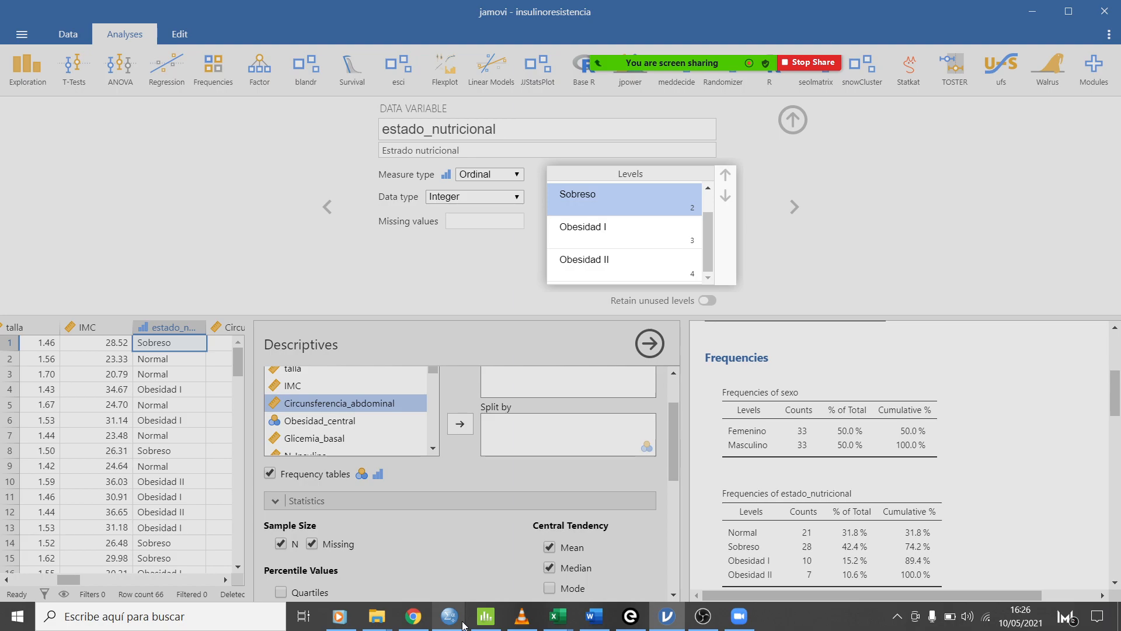
Switch to Chrome, present the Sutori story full screen and advance past "Tablas de frecuencia" to the "Variables numéricas" slide.
click(413, 616)
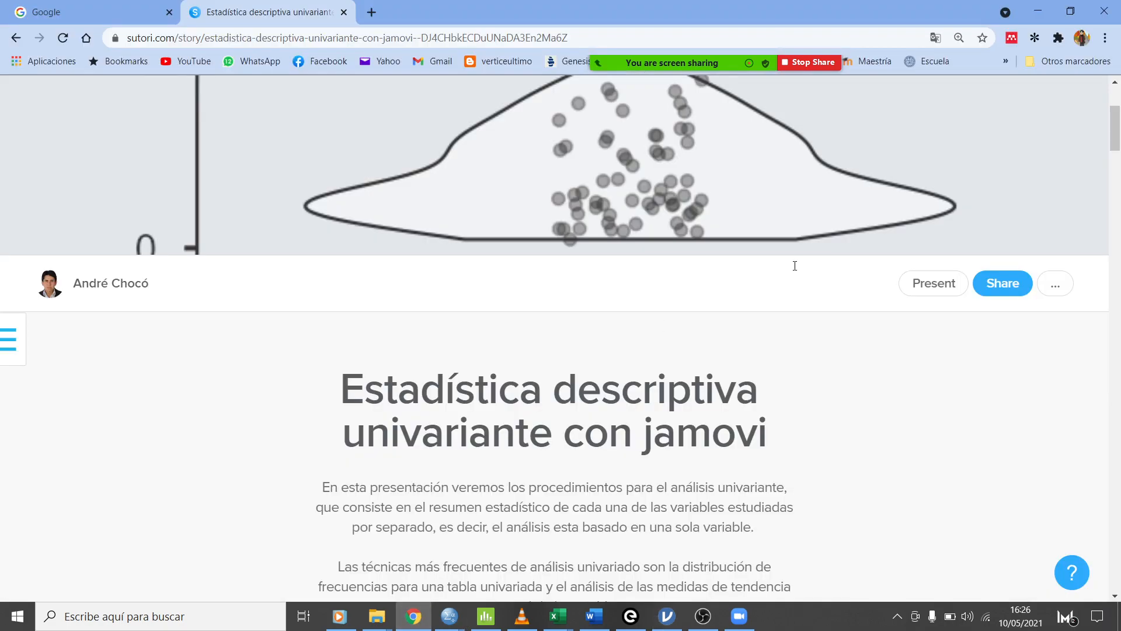
click(942, 285)
click(1086, 613)
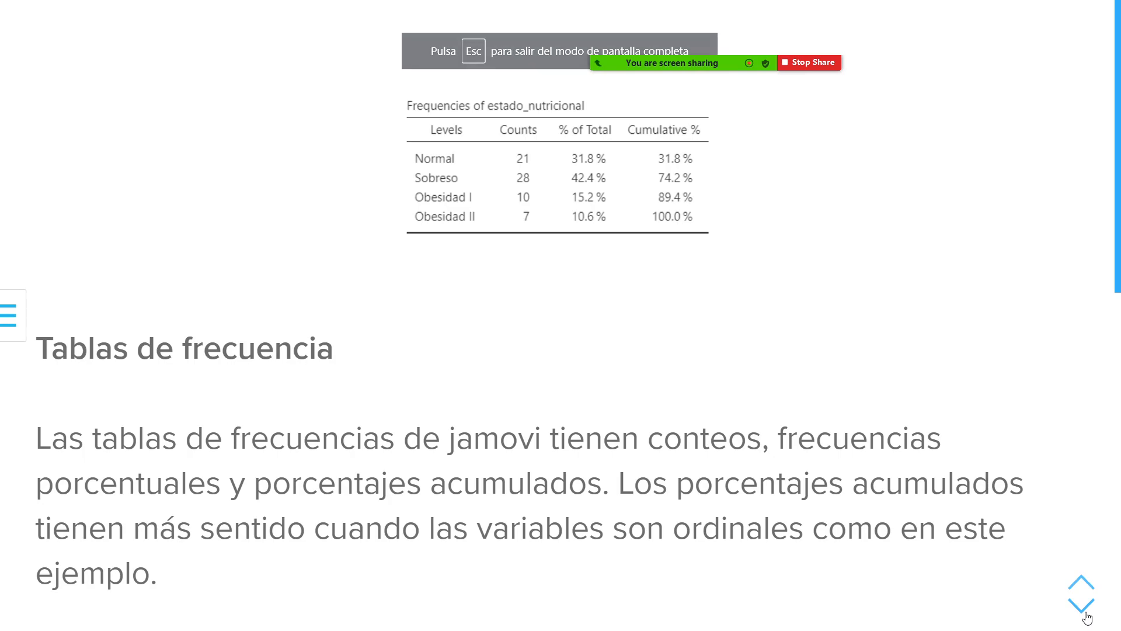
click(1084, 607)
click(1086, 617)
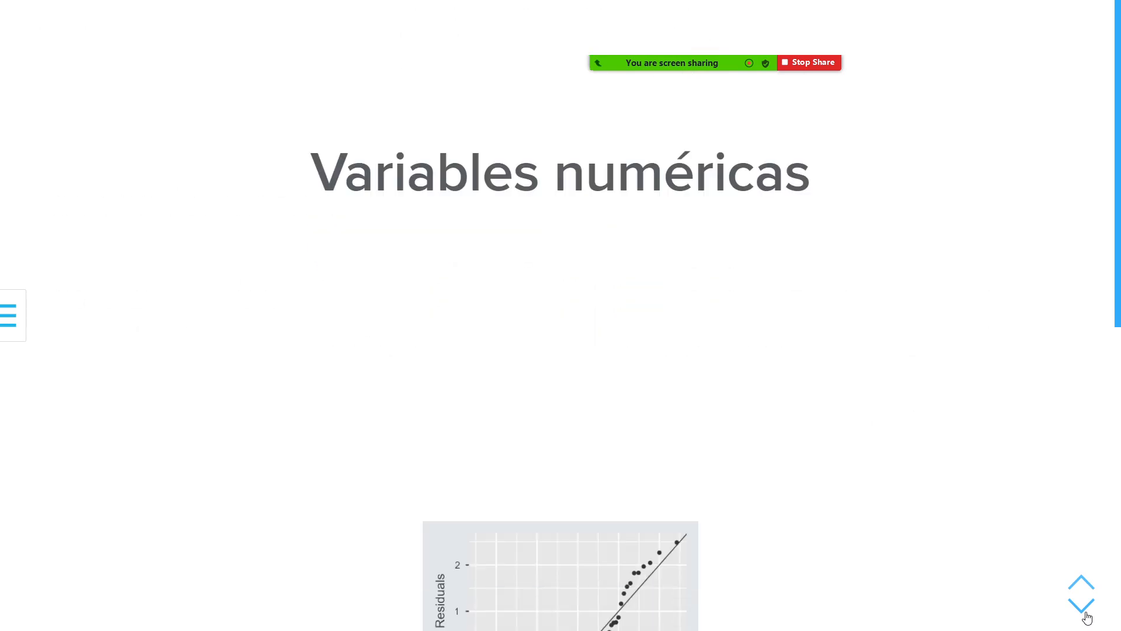
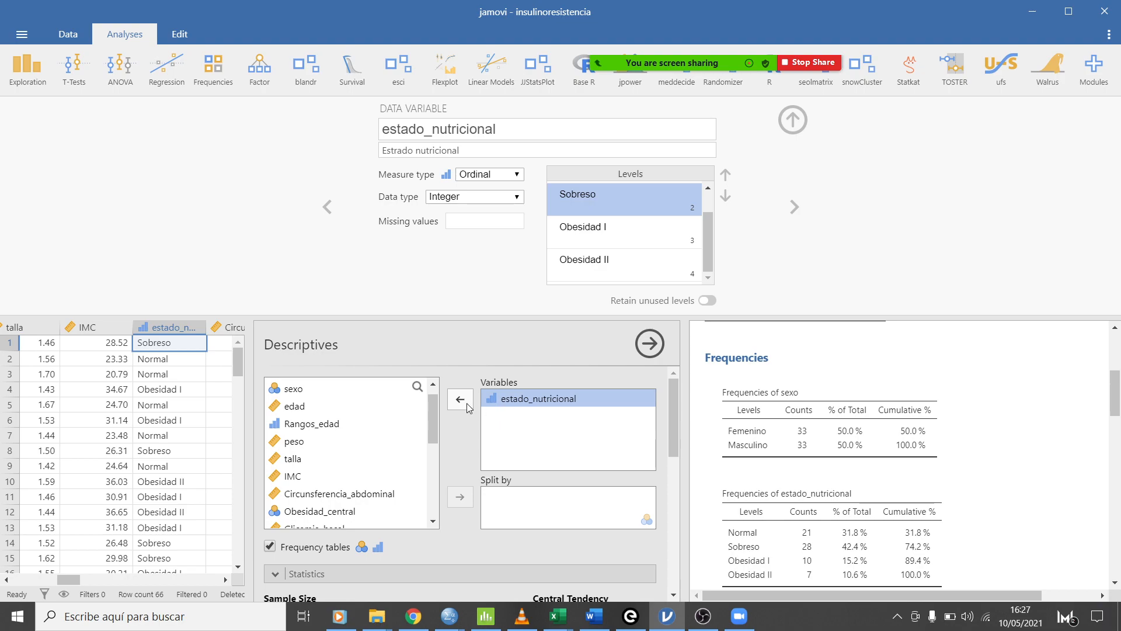
Remove estado_nutricional from the analysed variables in jamovi's Descriptives and add edad, IMC and HOMAIR instead.
click(462, 401)
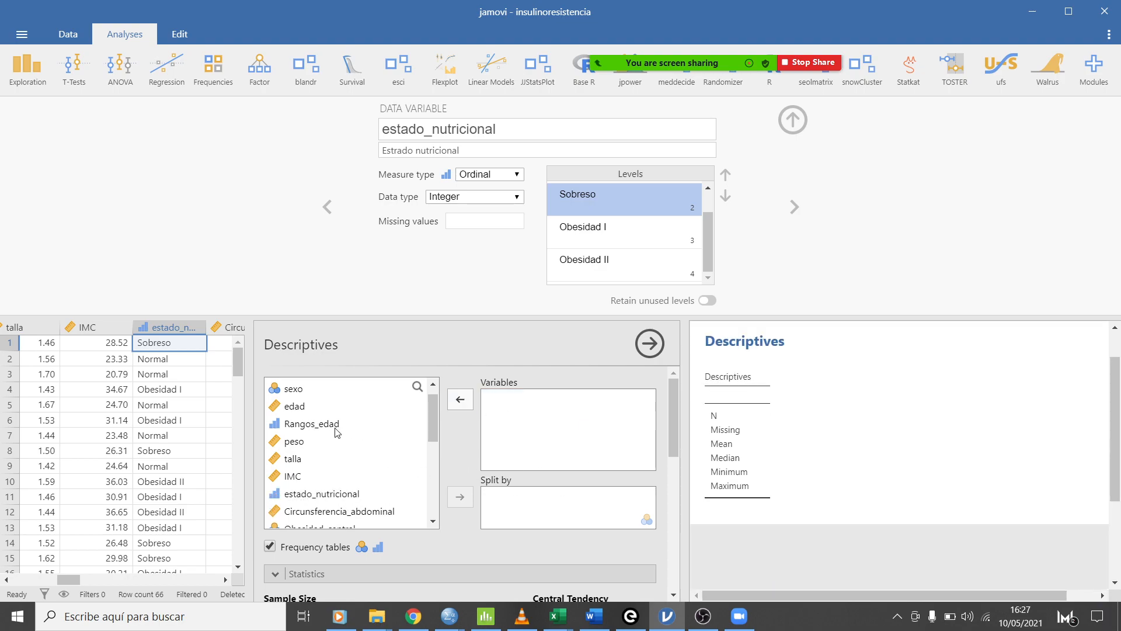
scroll(292, 458, down, 2)
scroll(292, 416, up, 3)
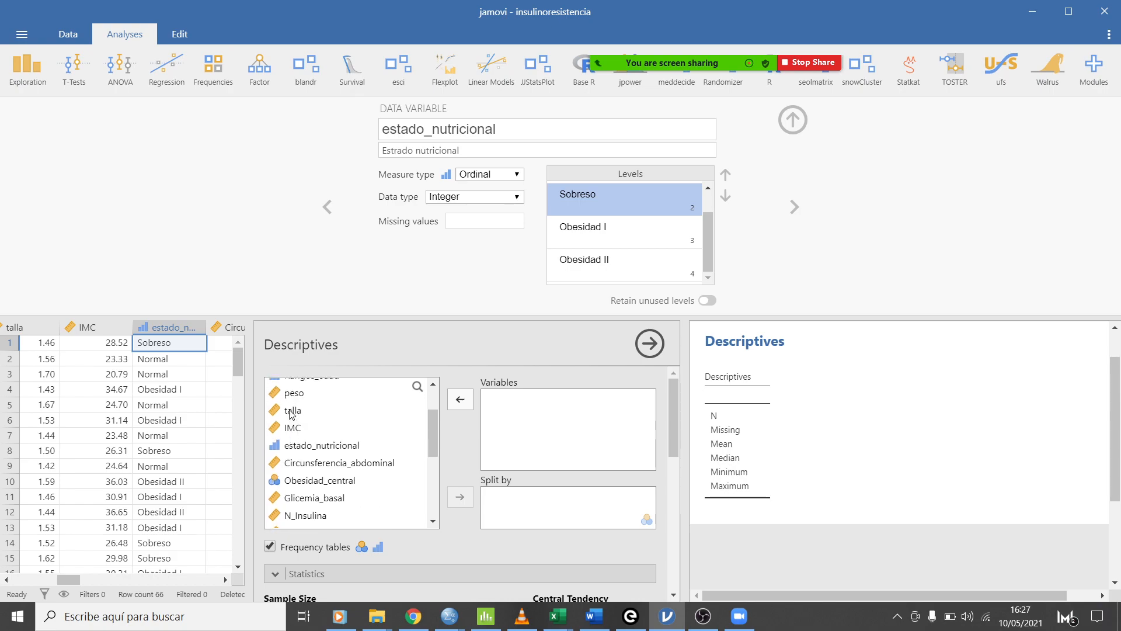
click(308, 421)
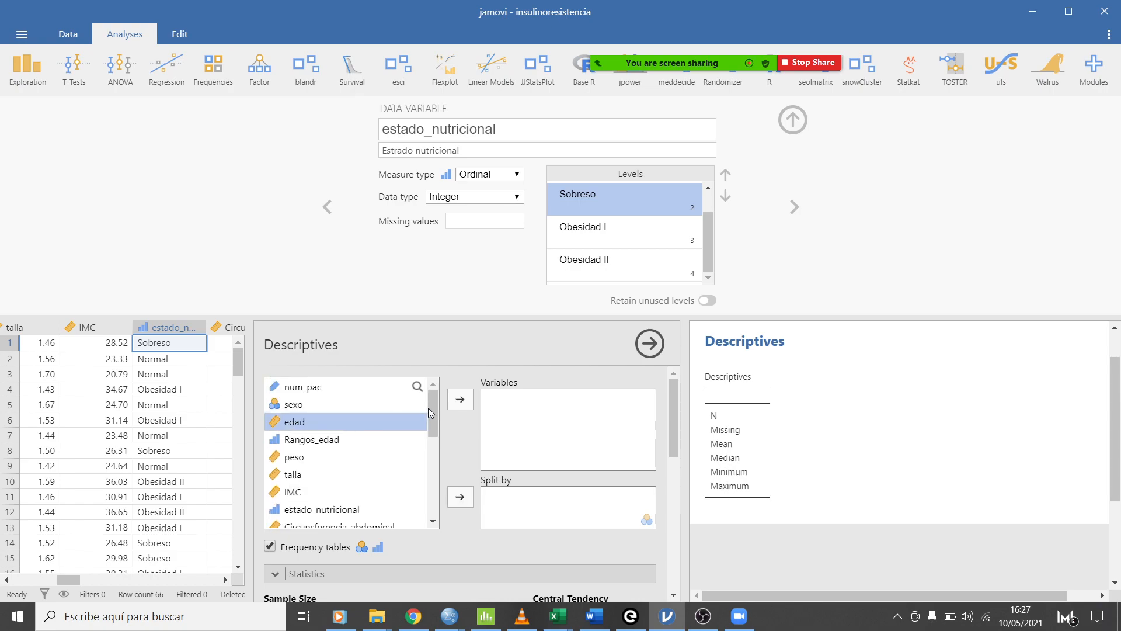
click(460, 399)
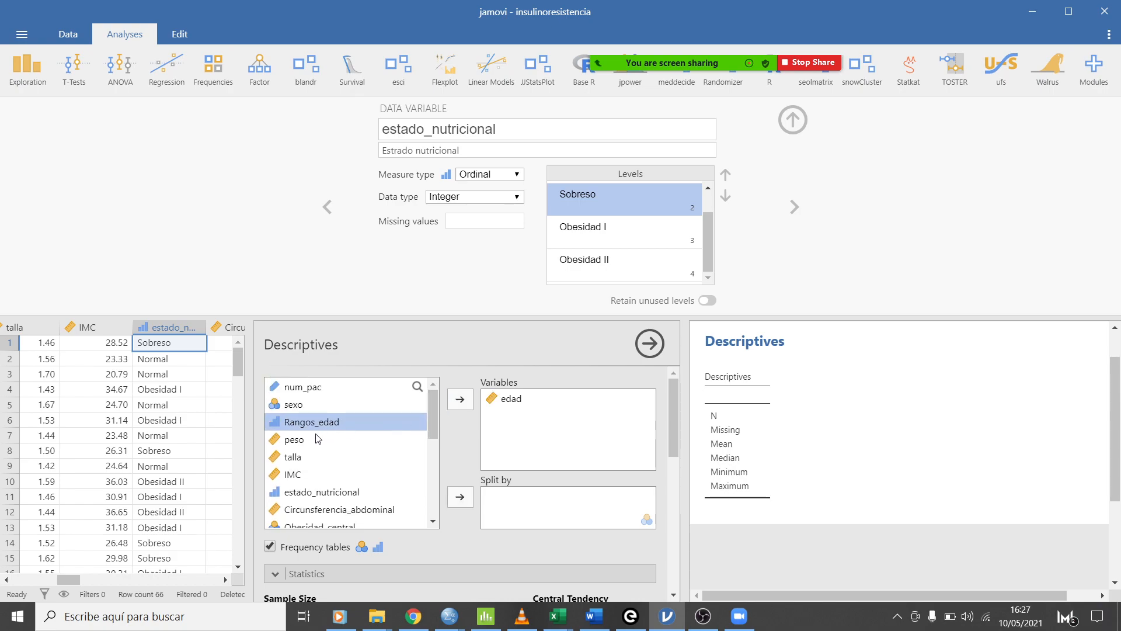
click(460, 399)
scroll(340, 484, down, 4)
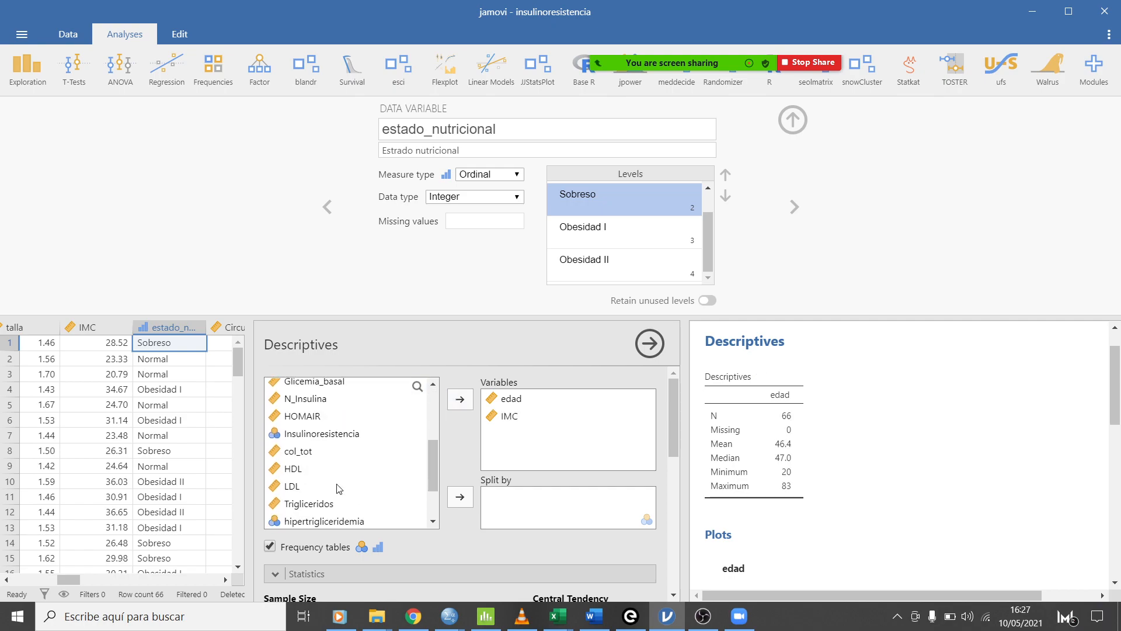
click(306, 416)
click(460, 401)
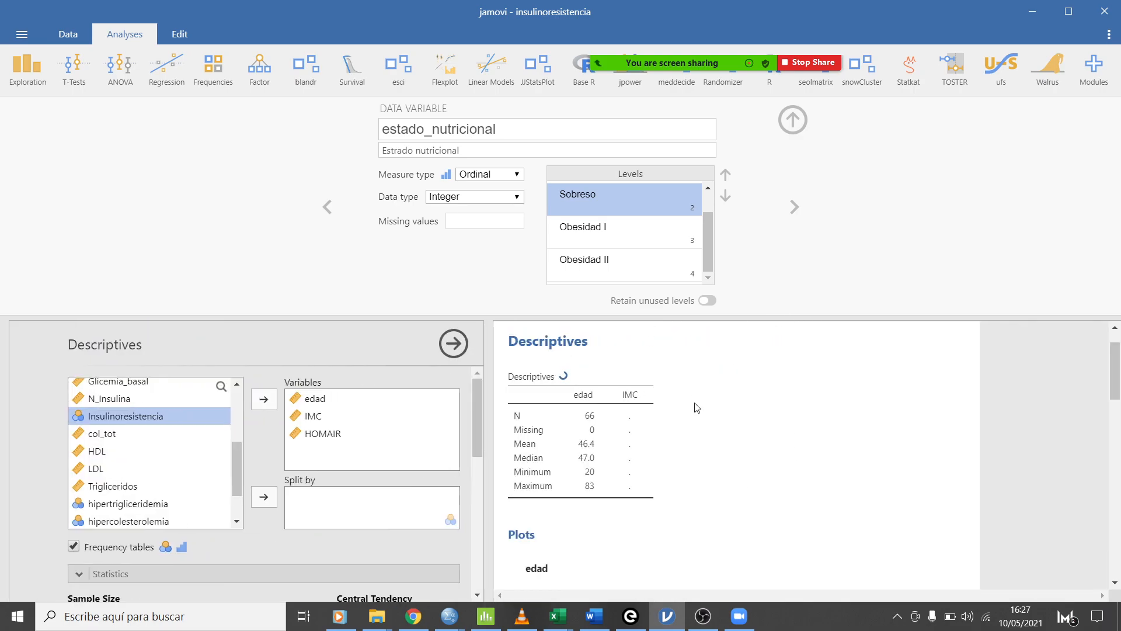
Turn off the frequency tables and replace the bar plots with Q-Q plots for the numeric variables.
scroll(724, 402, down, 1)
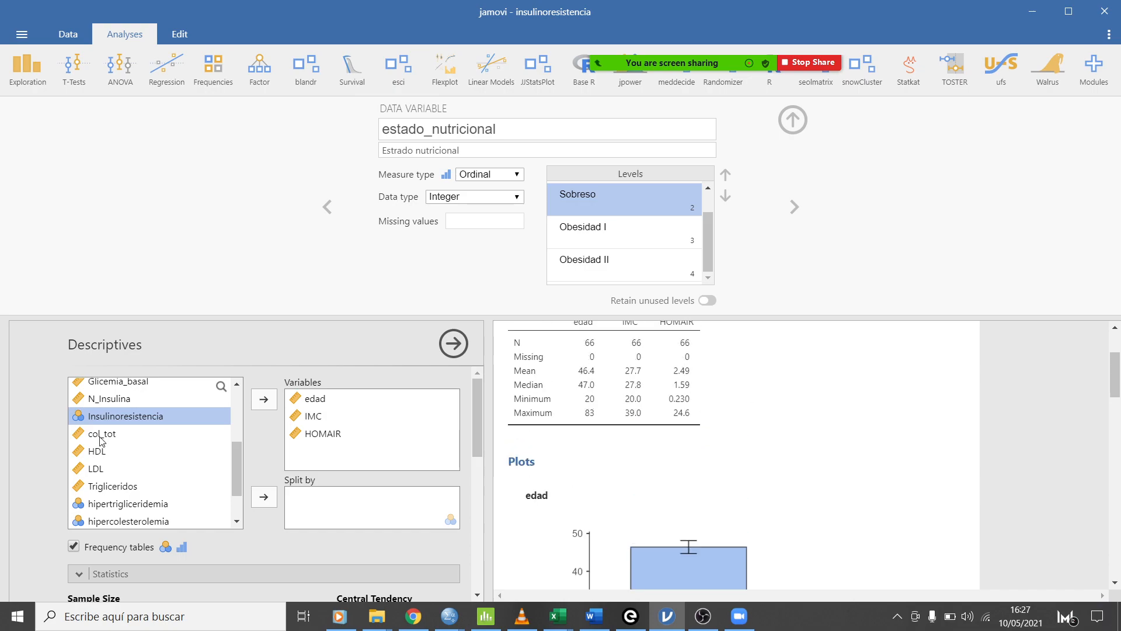
scroll(157, 526, down, 1)
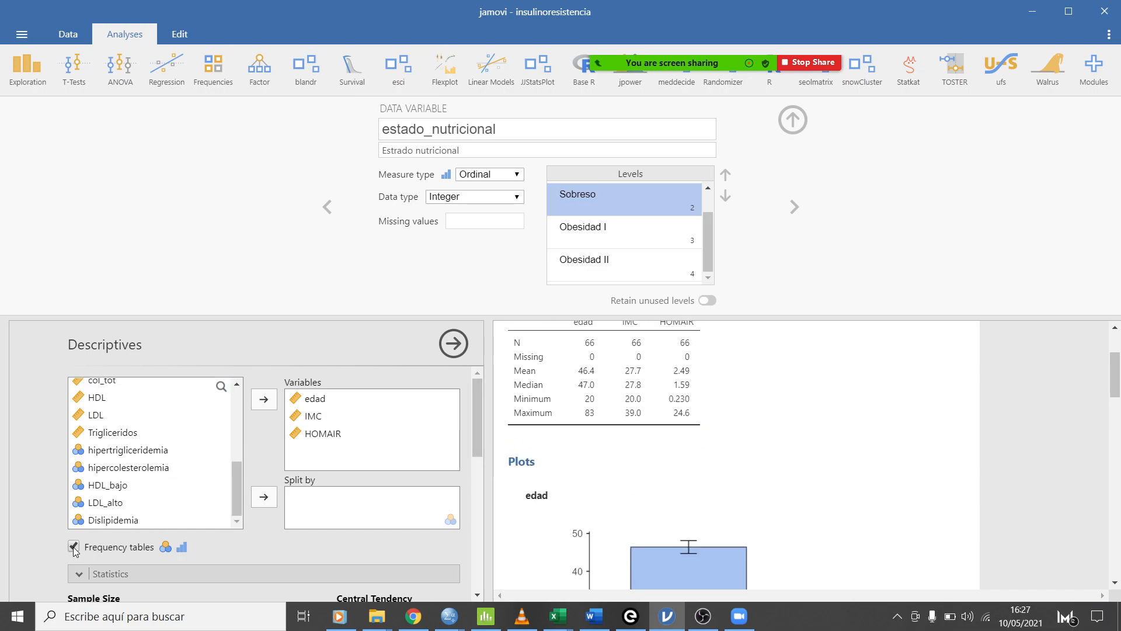
click(74, 547)
scroll(343, 512, down, 4)
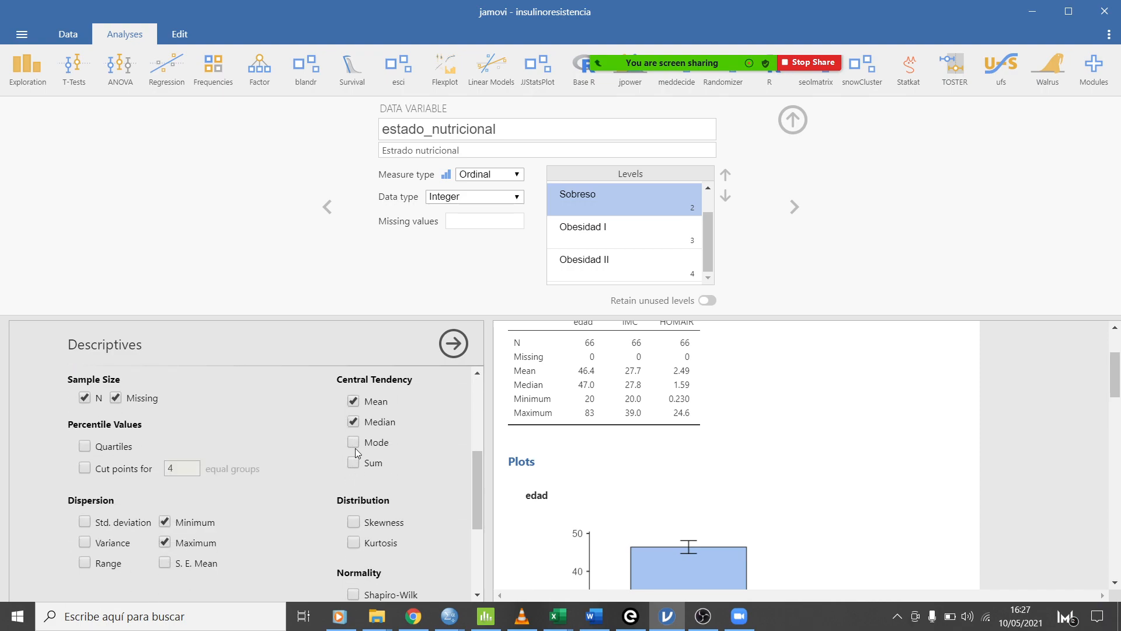
scroll(357, 442, down, 3)
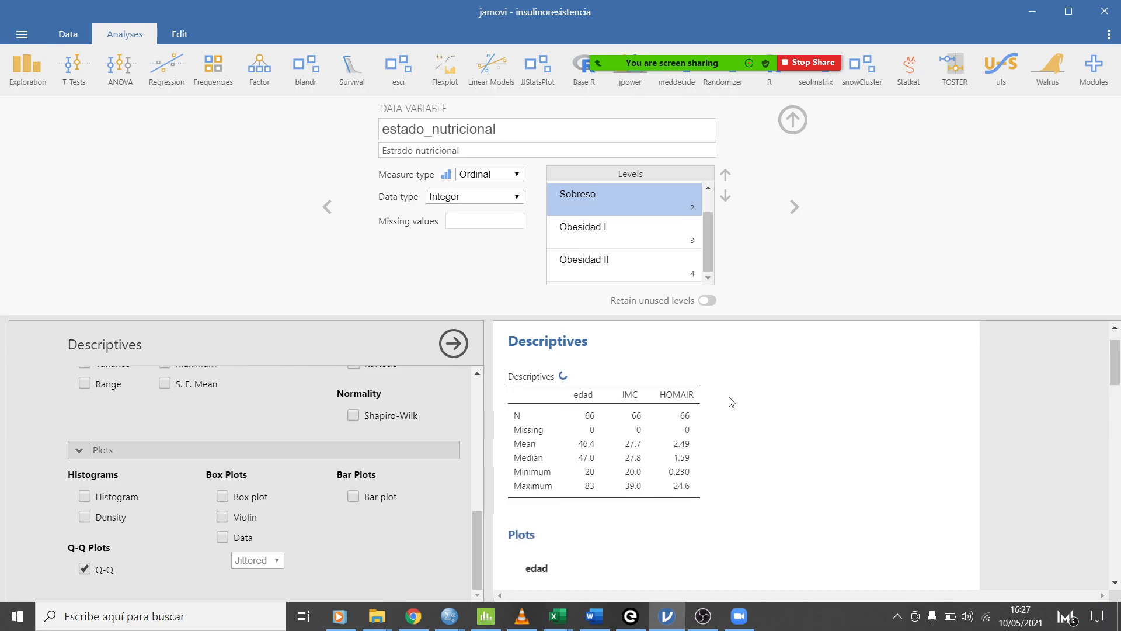
Examine the Q-Q plots of edad, IMC and HOMAIR, comparing how closely the points follow the diagonal line.
scroll(732, 402, down, 4)
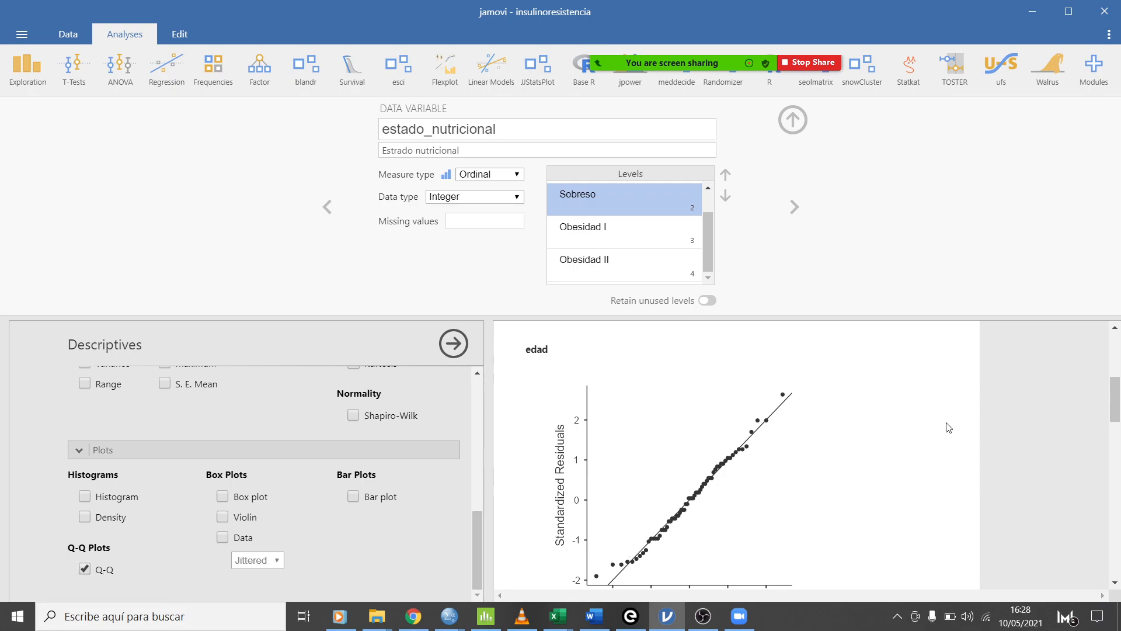
scroll(818, 470, down, 2)
scroll(642, 500, up, 2)
scroll(648, 506, down, 2)
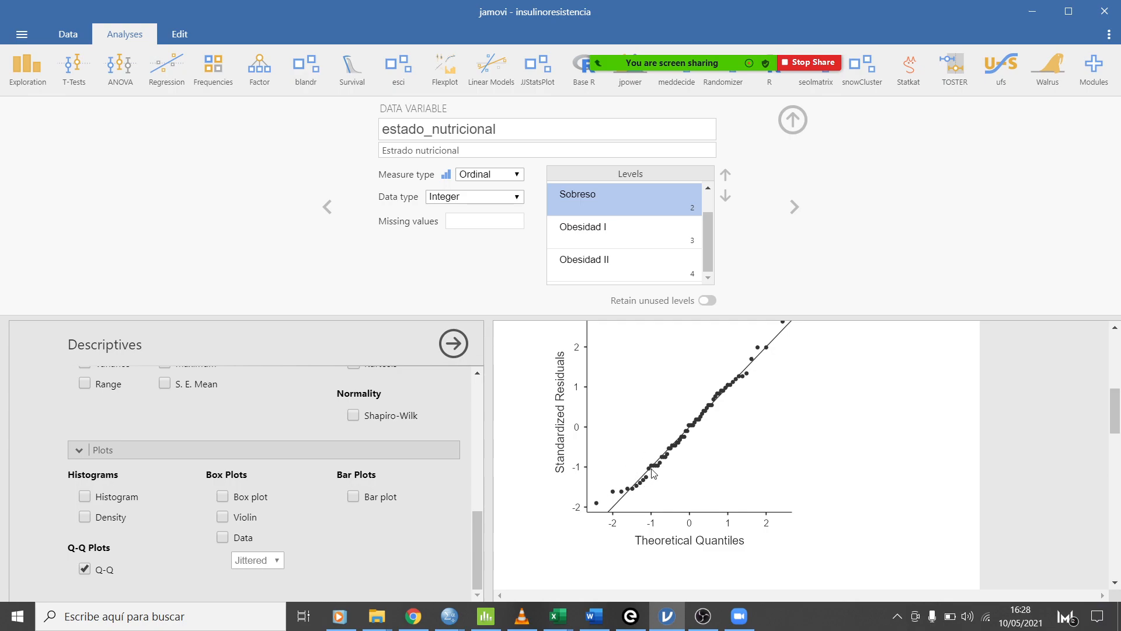
scroll(687, 470, up, 1)
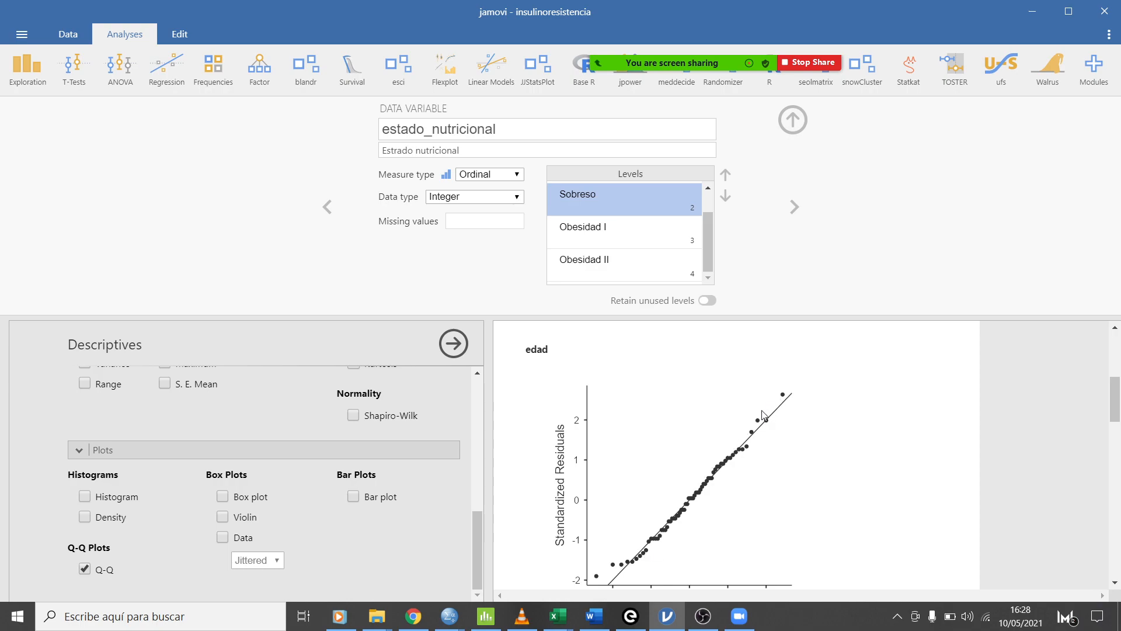
scroll(876, 463, down, 1)
scroll(876, 463, down, 5)
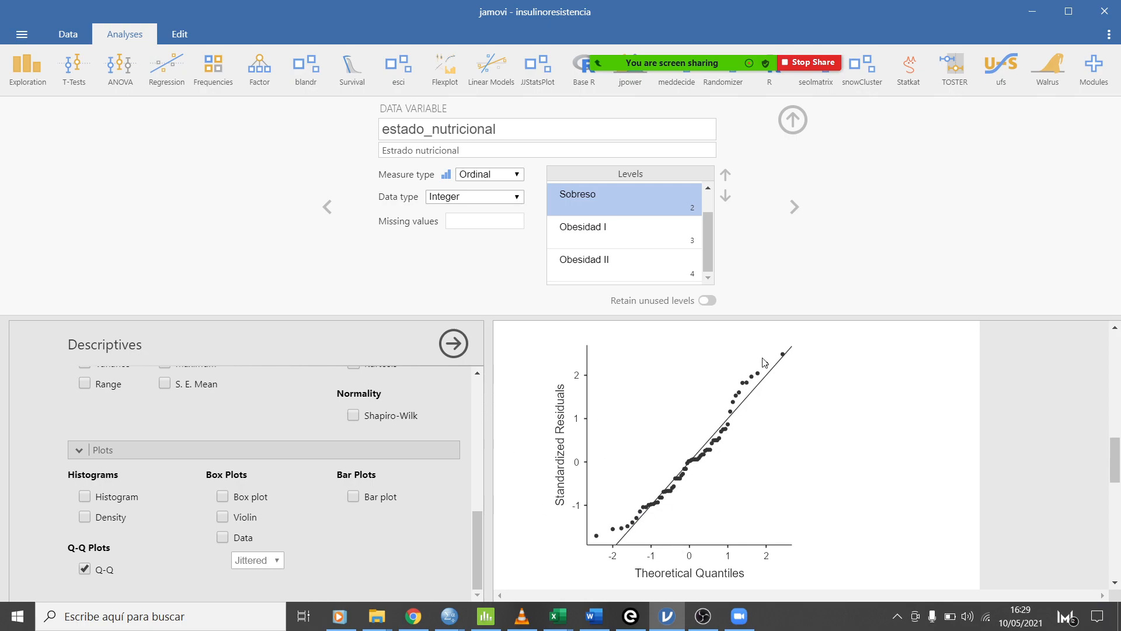
scroll(718, 517, down, 2)
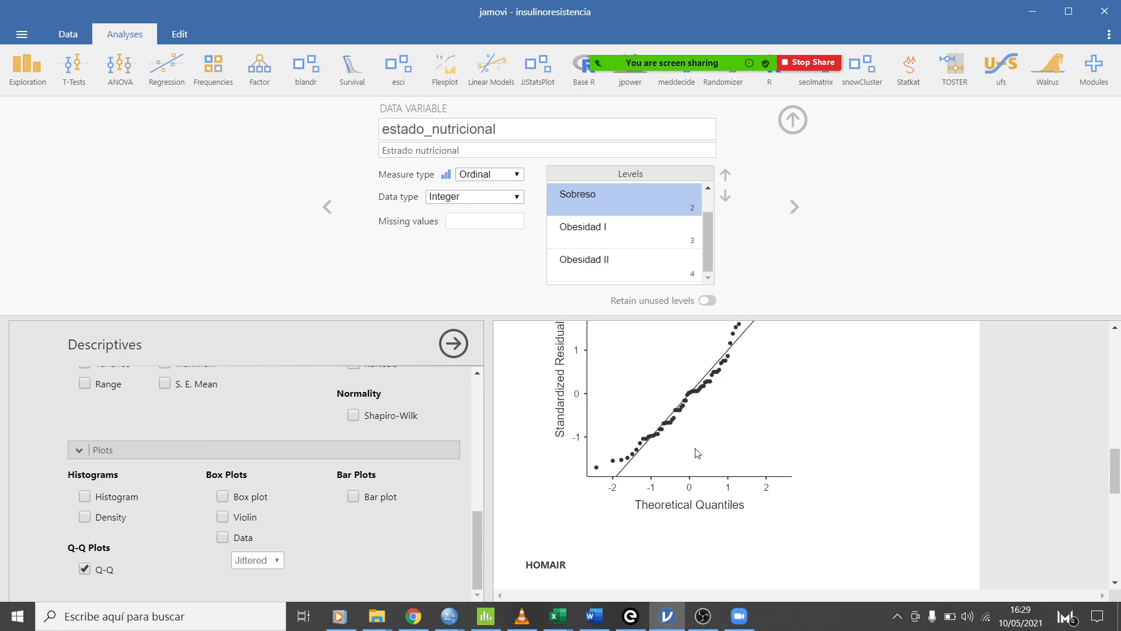
scroll(696, 453, up, 1)
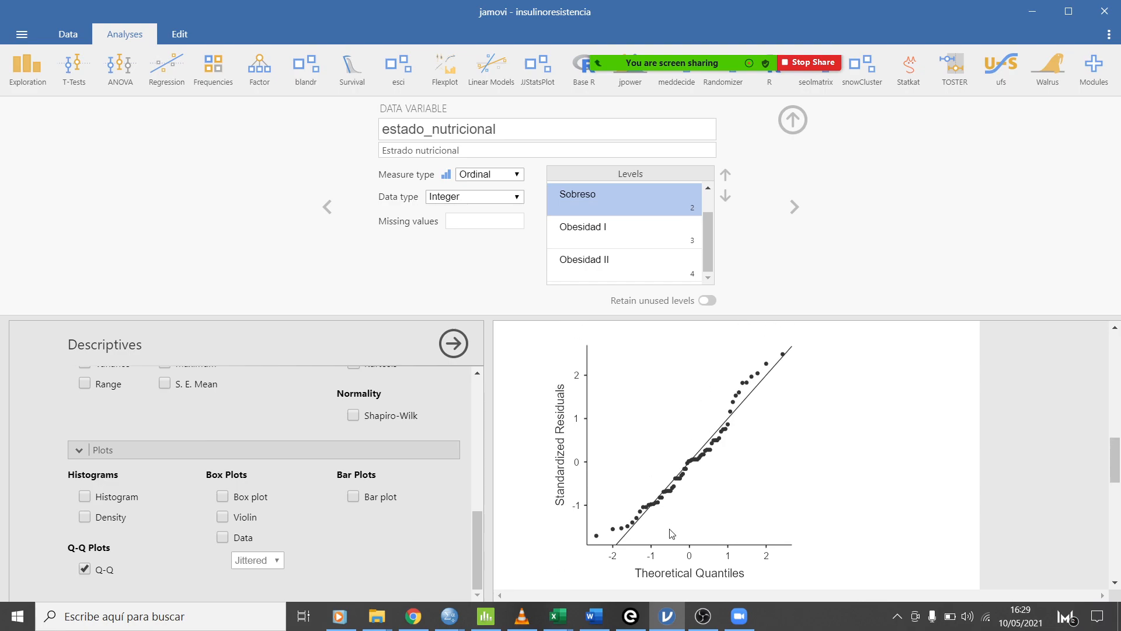
scroll(677, 507, down, 3)
scroll(677, 507, up, 3)
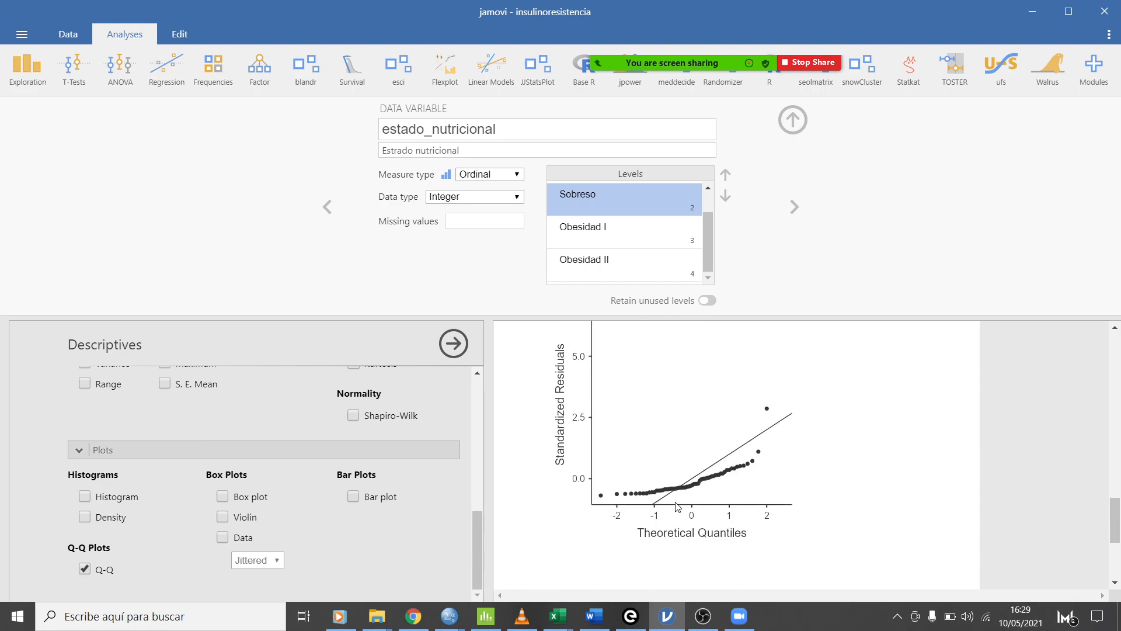
scroll(678, 507, down, 4)
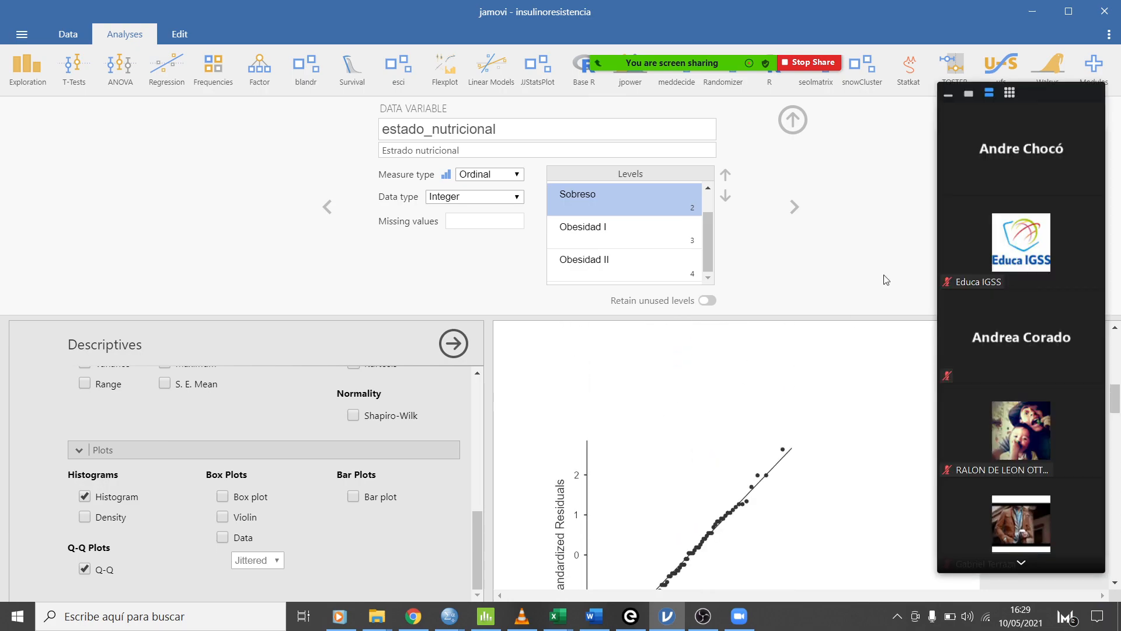
Collapse the meeting's video panel and examine the histograms of edad, IMC and HOMAIR together with their Q-Q plots.
click(949, 95)
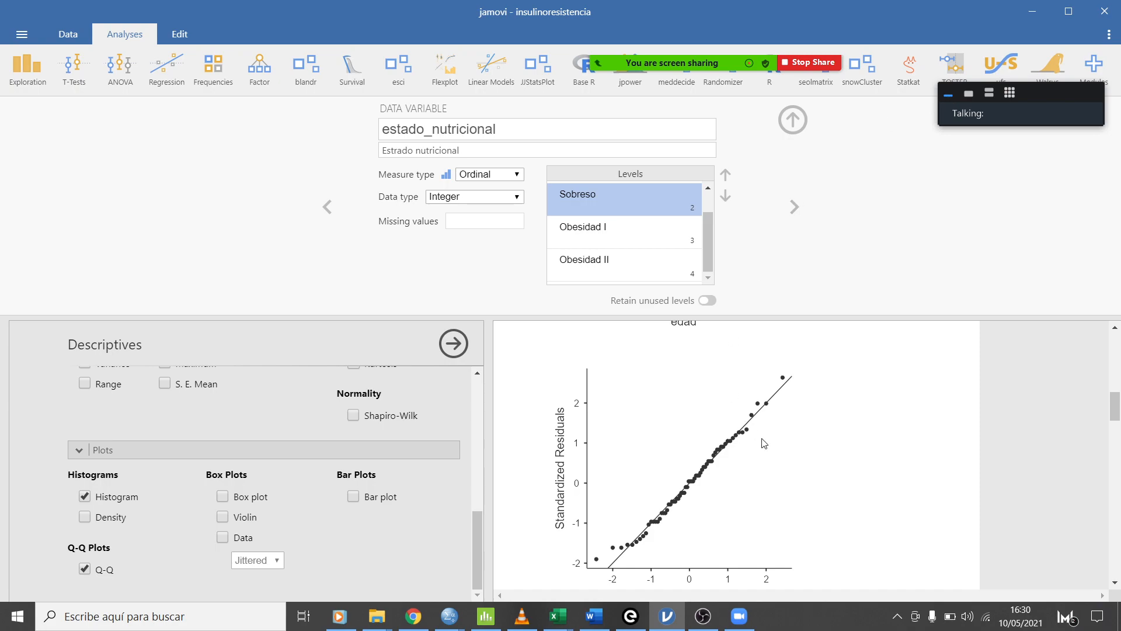
scroll(736, 471, down, 1)
scroll(742, 485, up, 5)
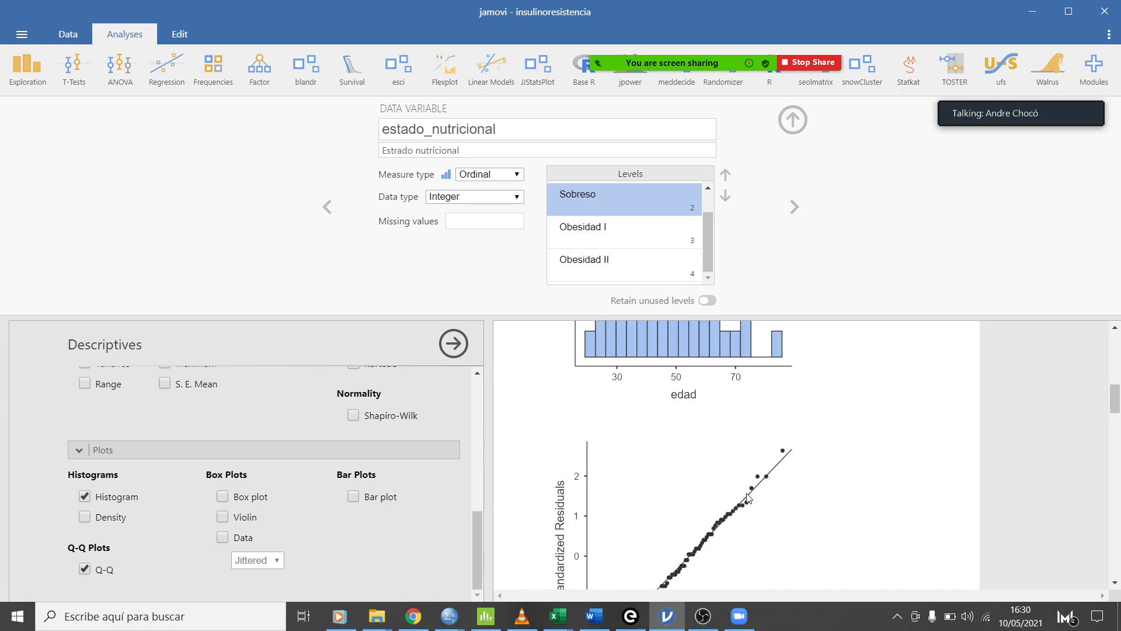
scroll(750, 498, up, 5)
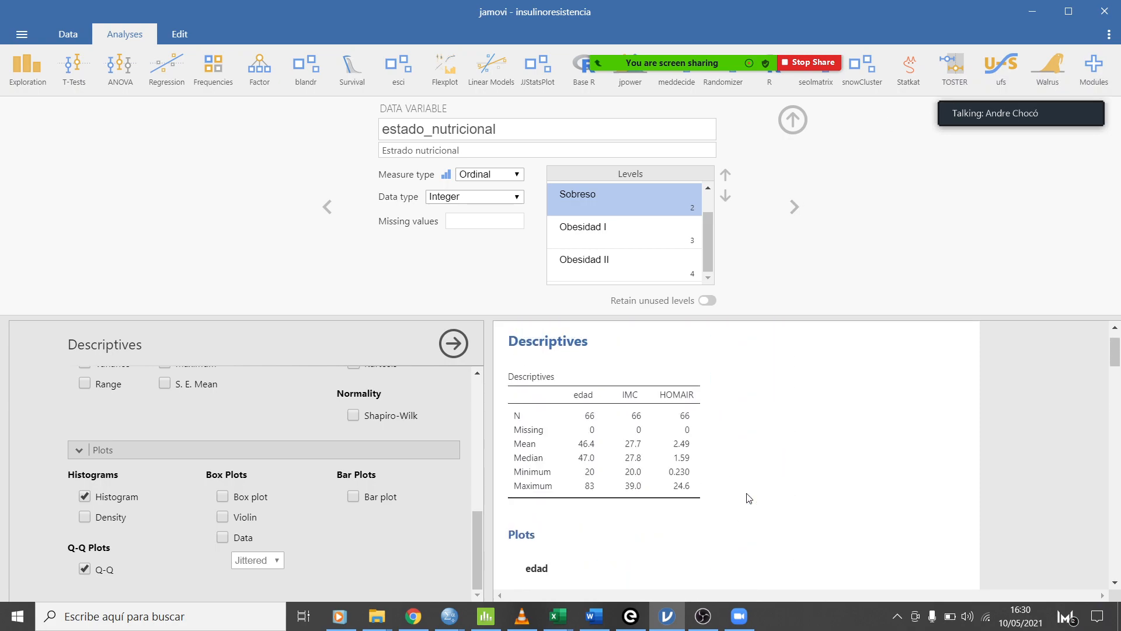
scroll(750, 498, down, 2)
scroll(750, 498, down, 3)
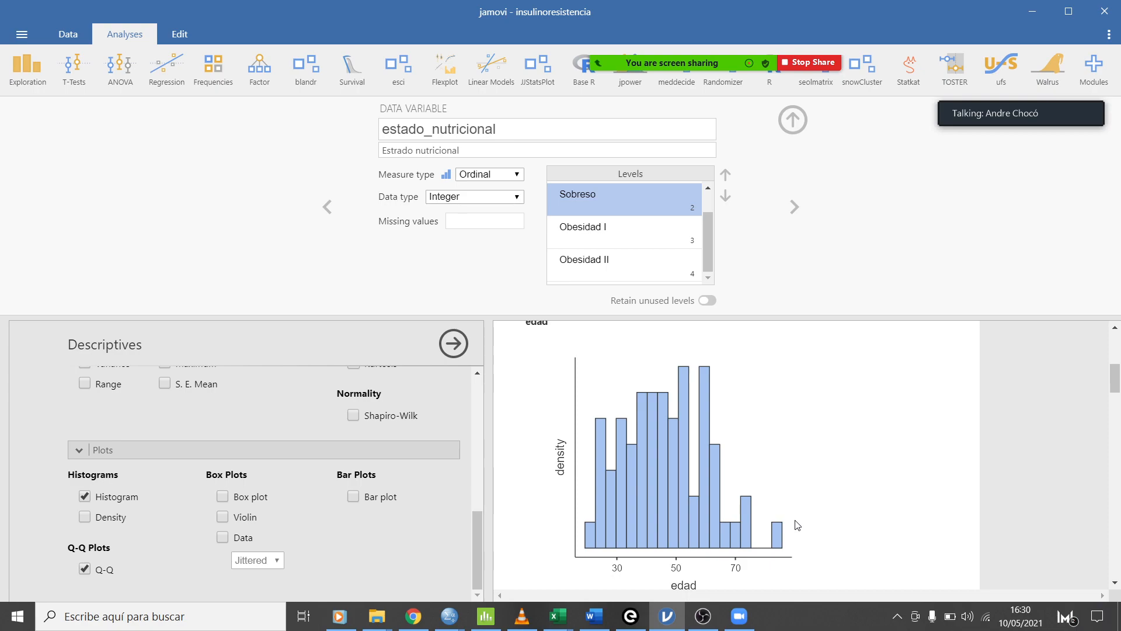
scroll(724, 483, down, 10)
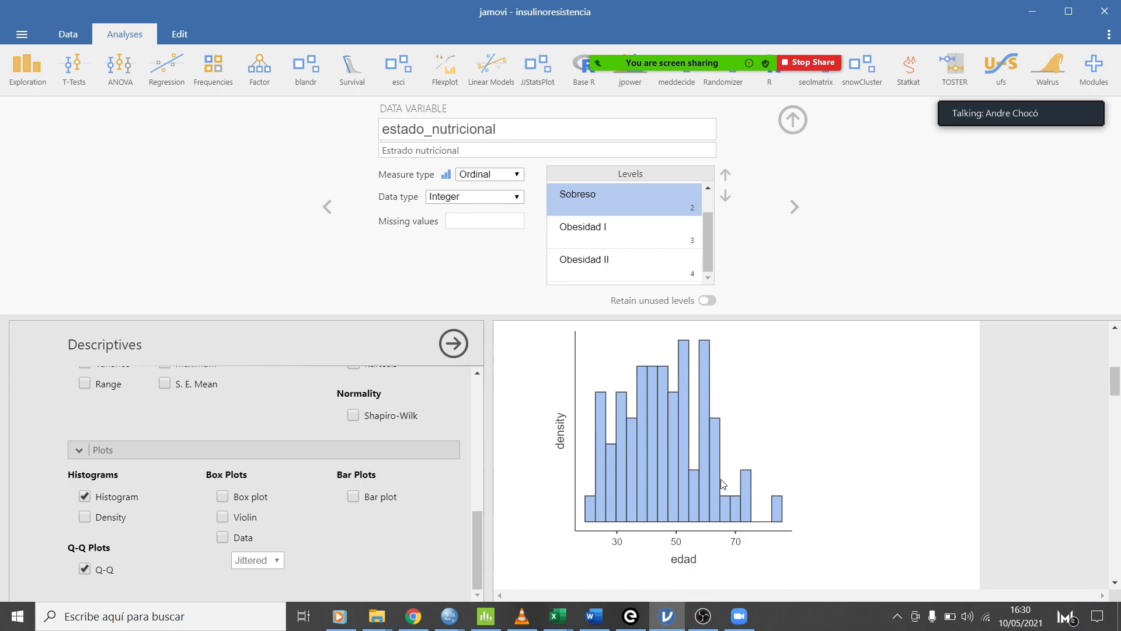
scroll(720, 480, up, 3)
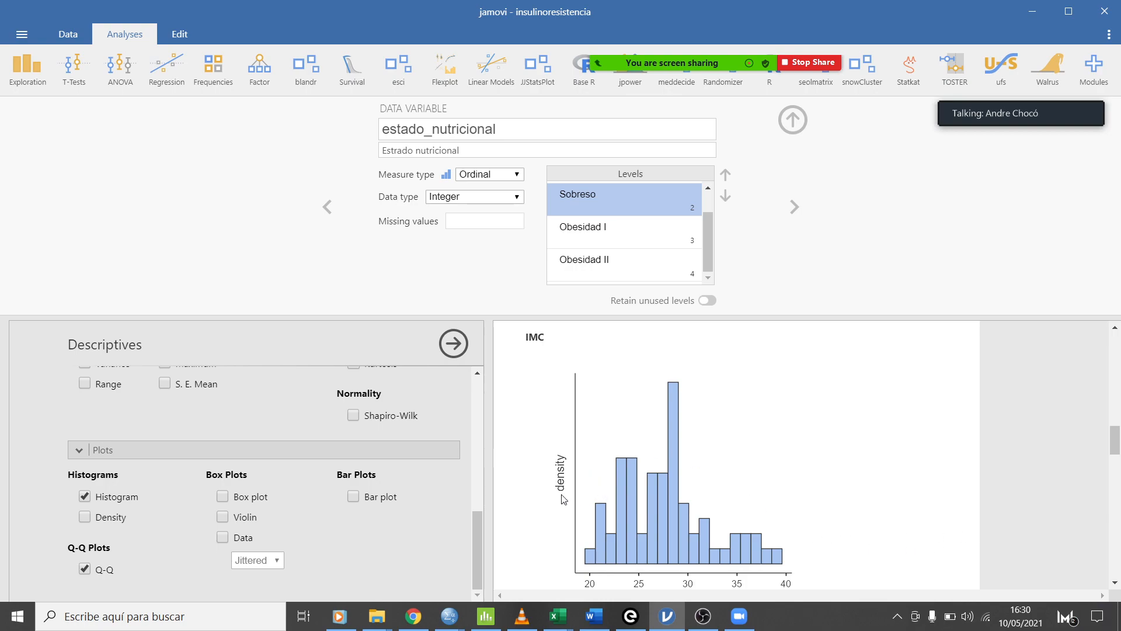
scroll(757, 472, down, 6)
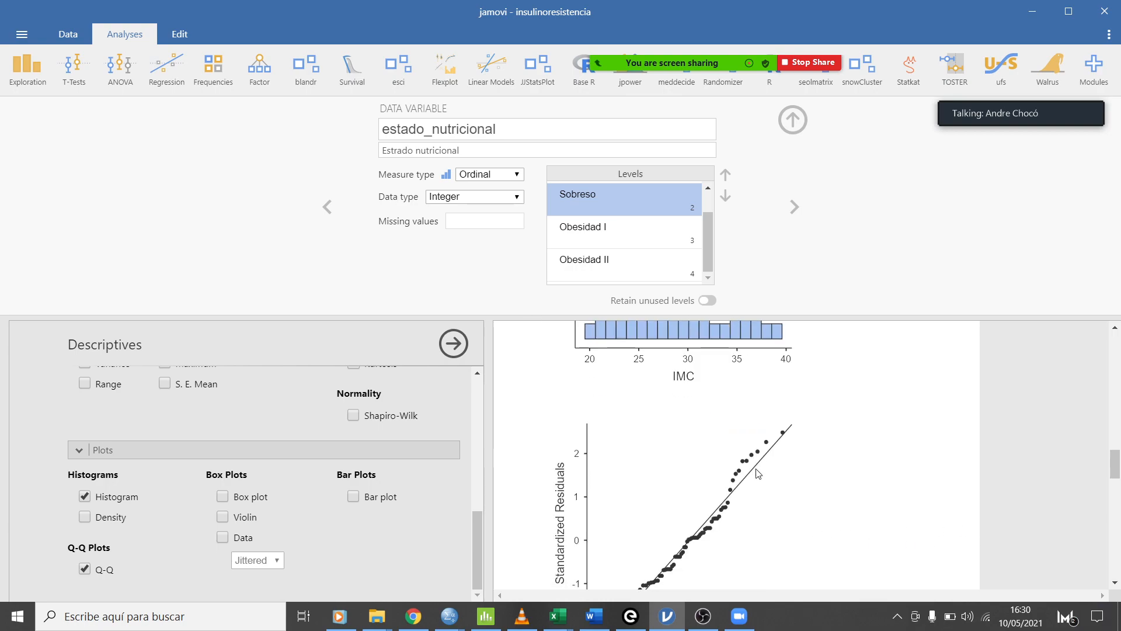
scroll(757, 472, down, 5)
scroll(756, 471, up, 2)
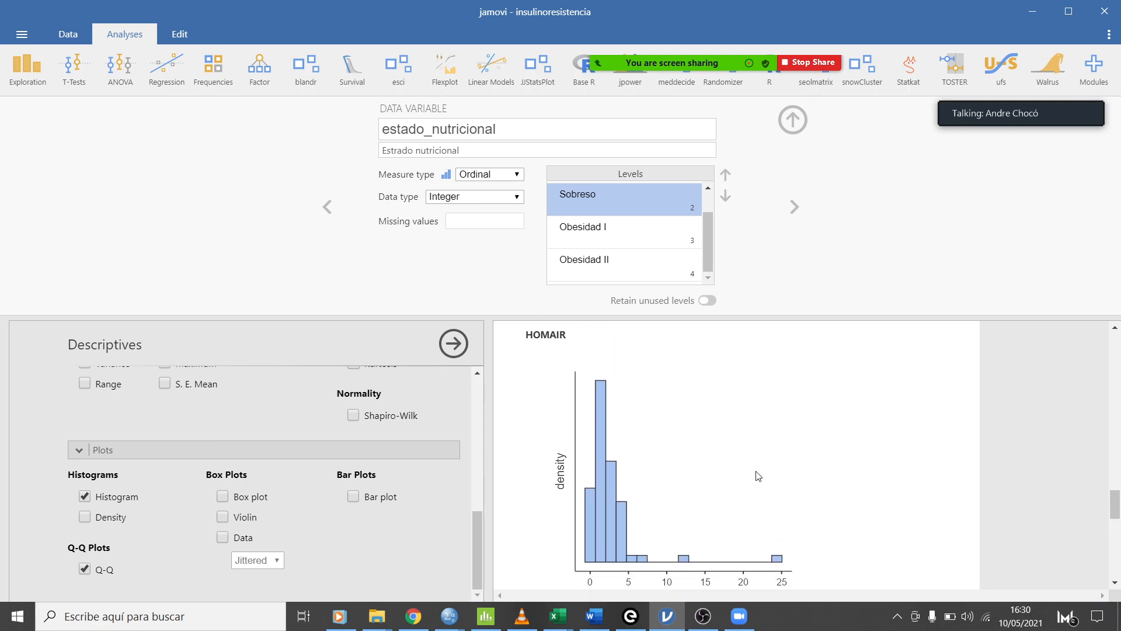
scroll(626, 431, down, 1)
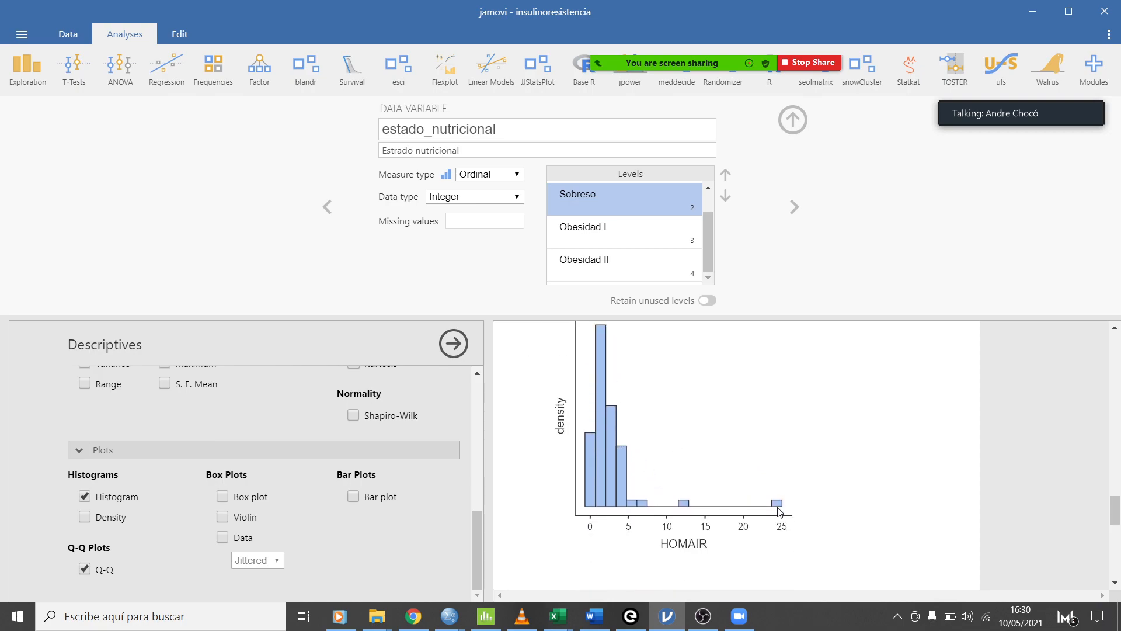
scroll(773, 441, up, 10)
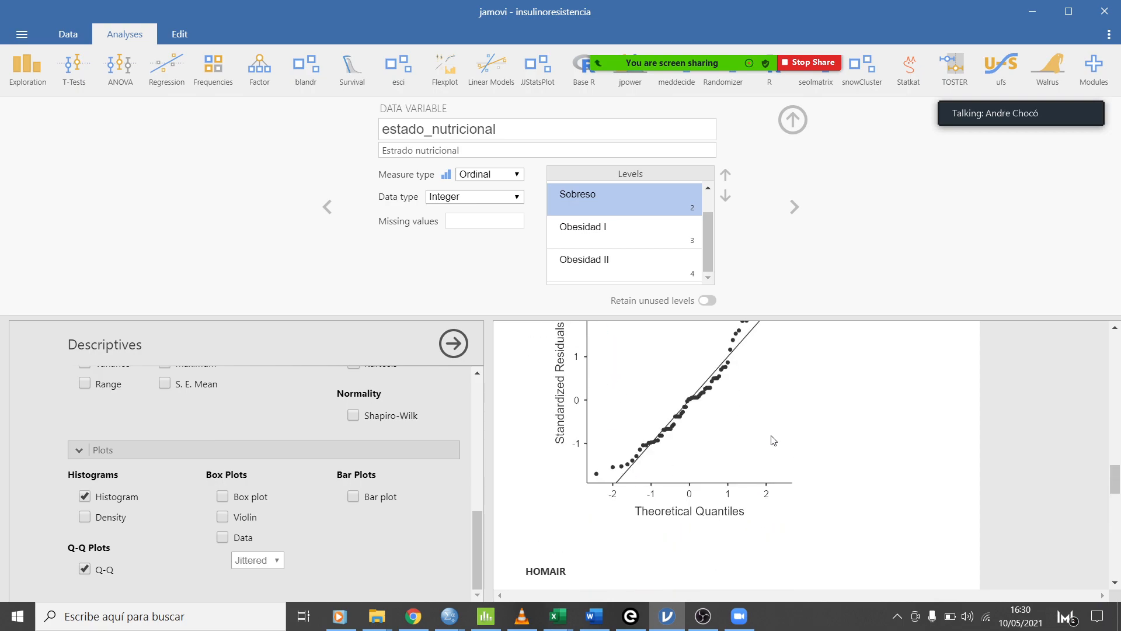
scroll(774, 441, up, 8)
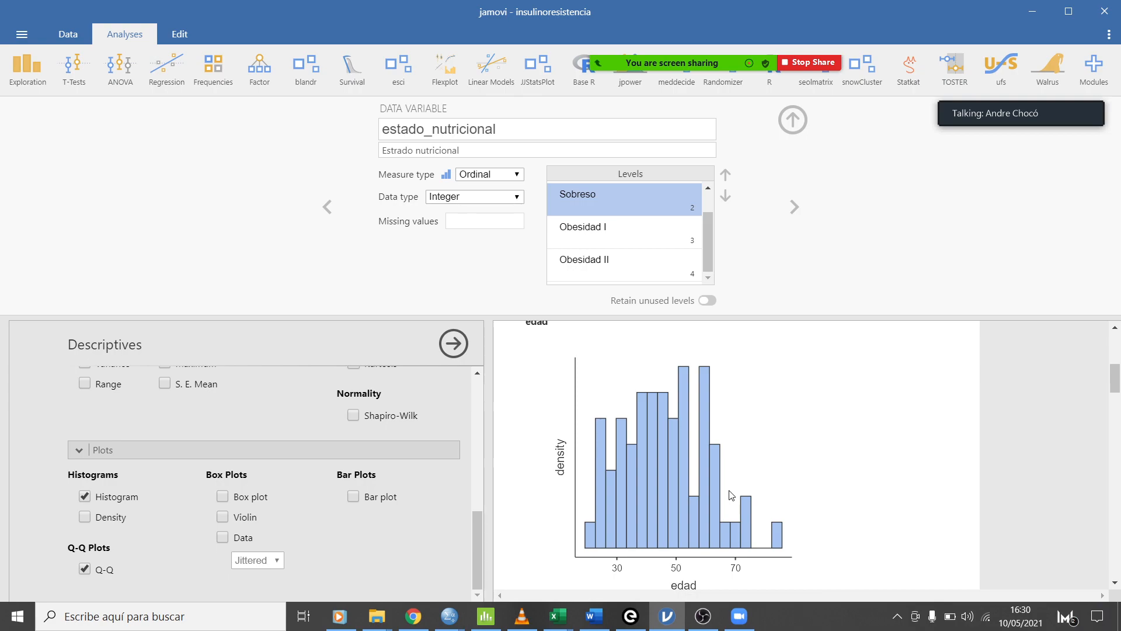
scroll(732, 496, down, 15)
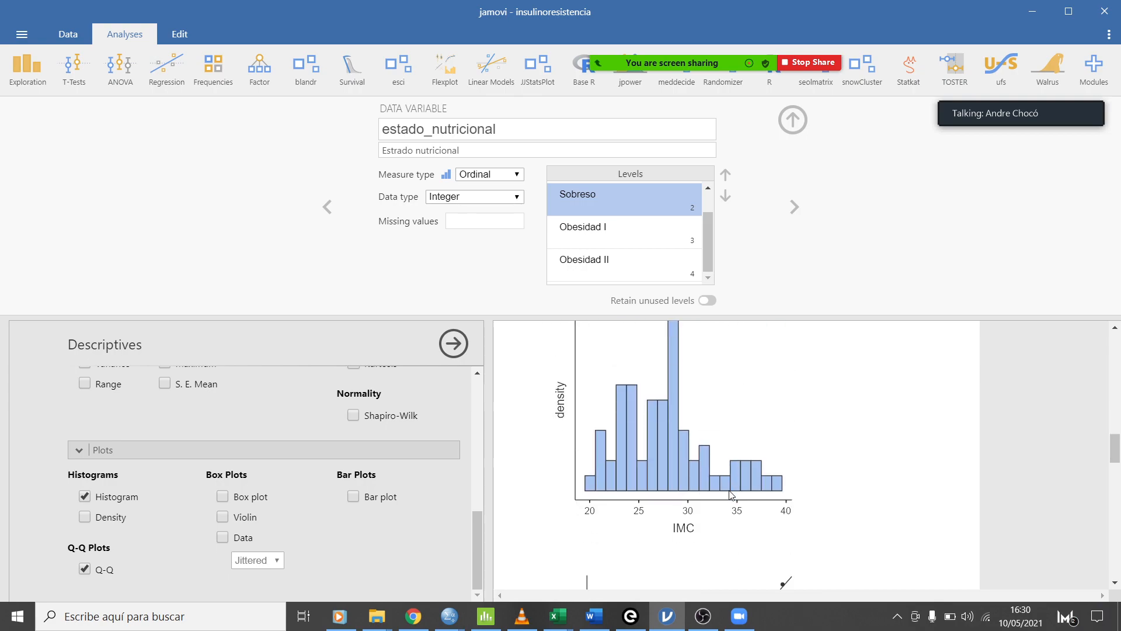
Add box plots for the numeric variables and examine the box and whiskers of edad.
scroll(732, 495, down, 6)
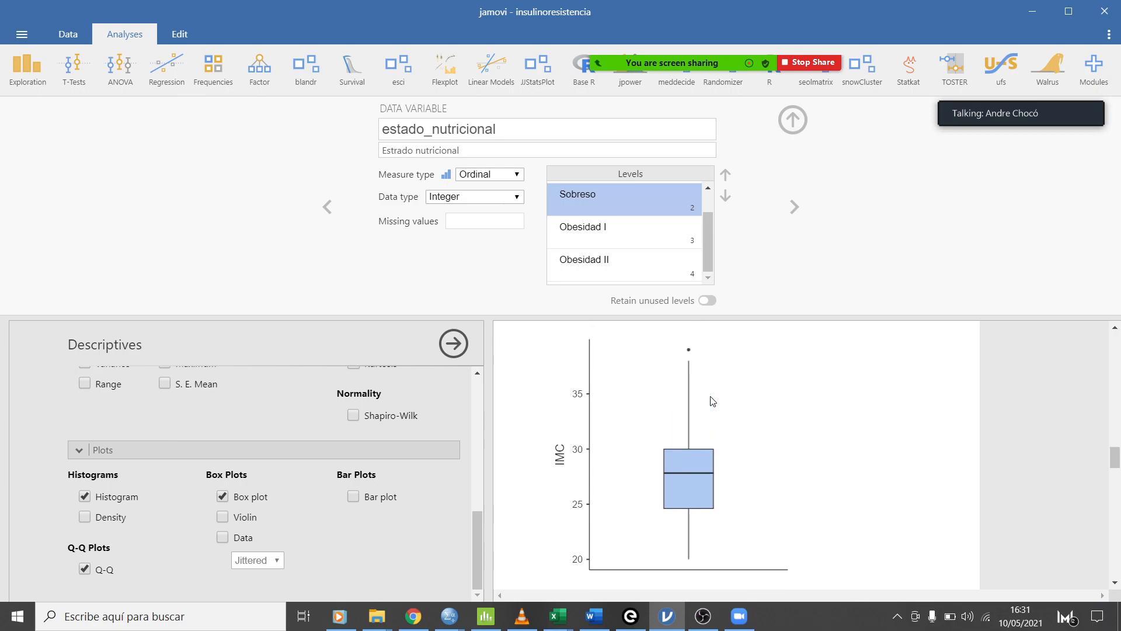
scroll(713, 402, up, 10)
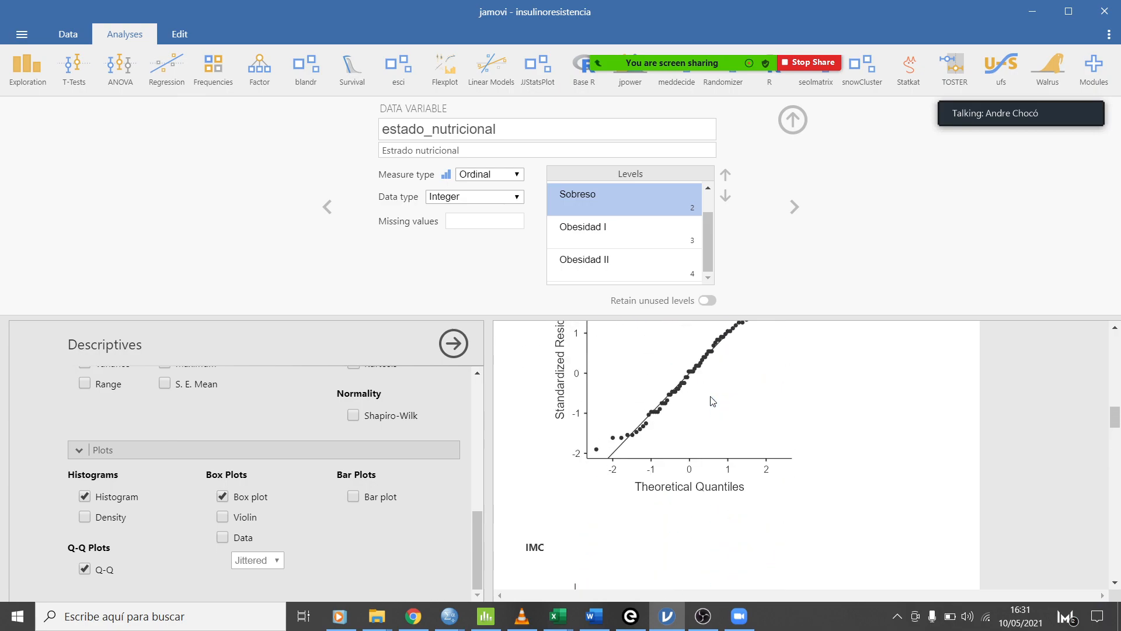
scroll(712, 401, up, 10)
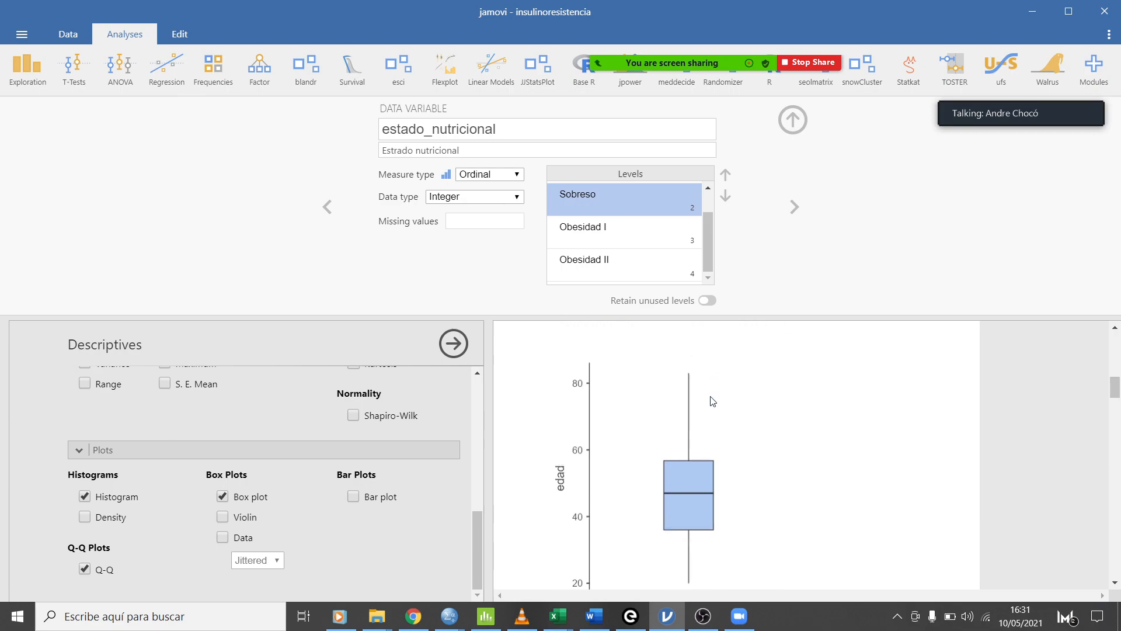
scroll(710, 420, down, 1)
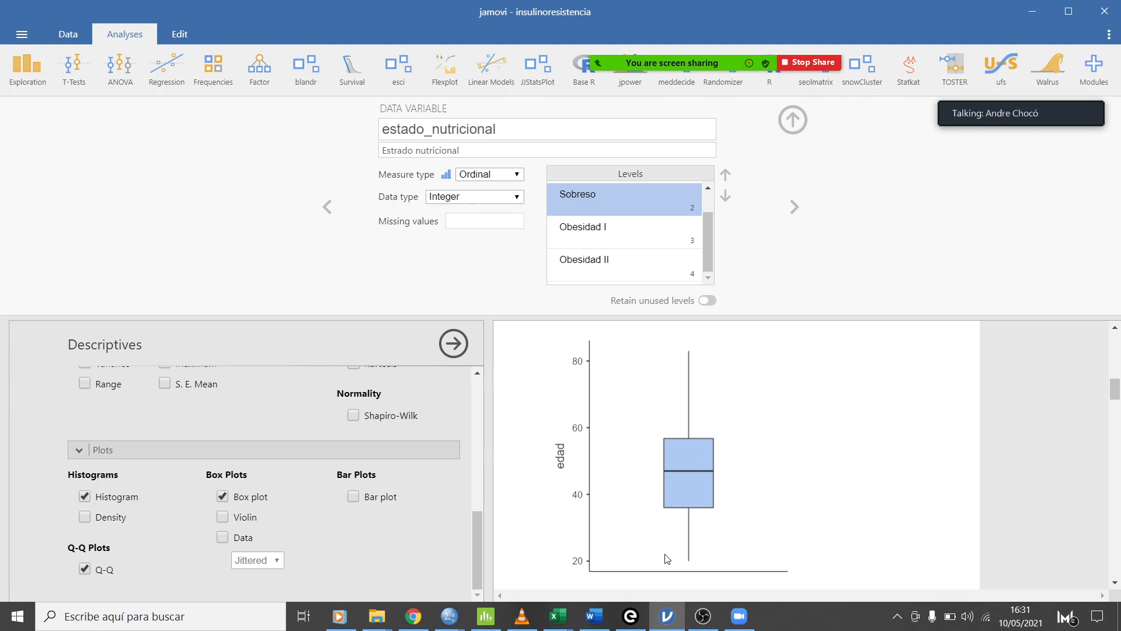
scroll(228, 431, up, 2)
Look through the dataset variables available for the Descriptives analysis.
scroll(226, 426, up, 8)
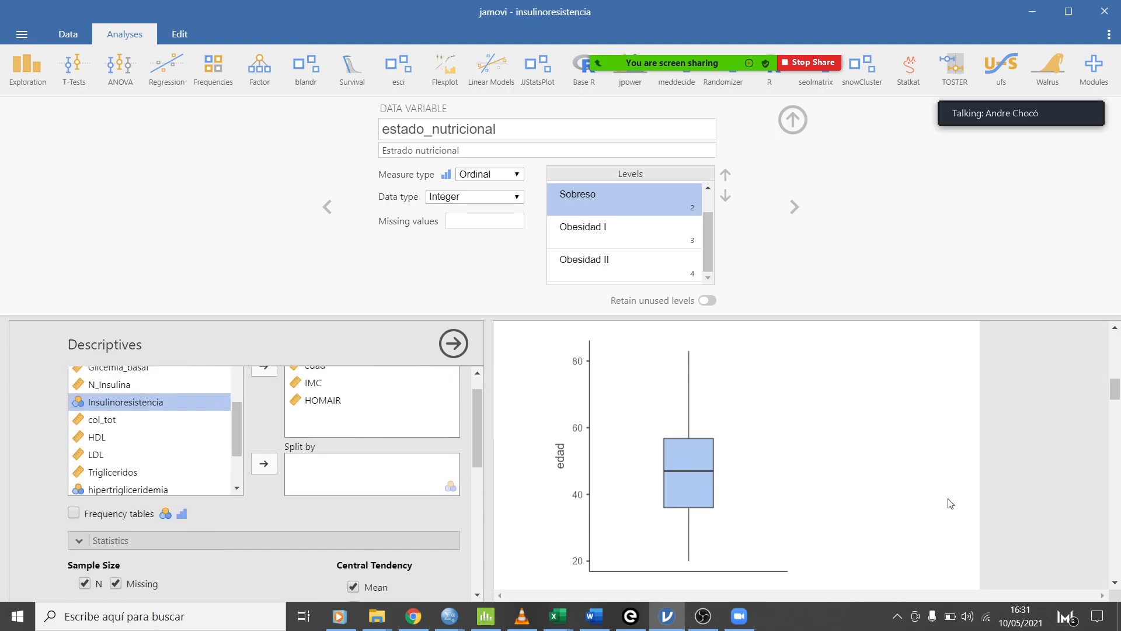
scroll(82, 473, up, 3)
scroll(101, 468, up, 1)
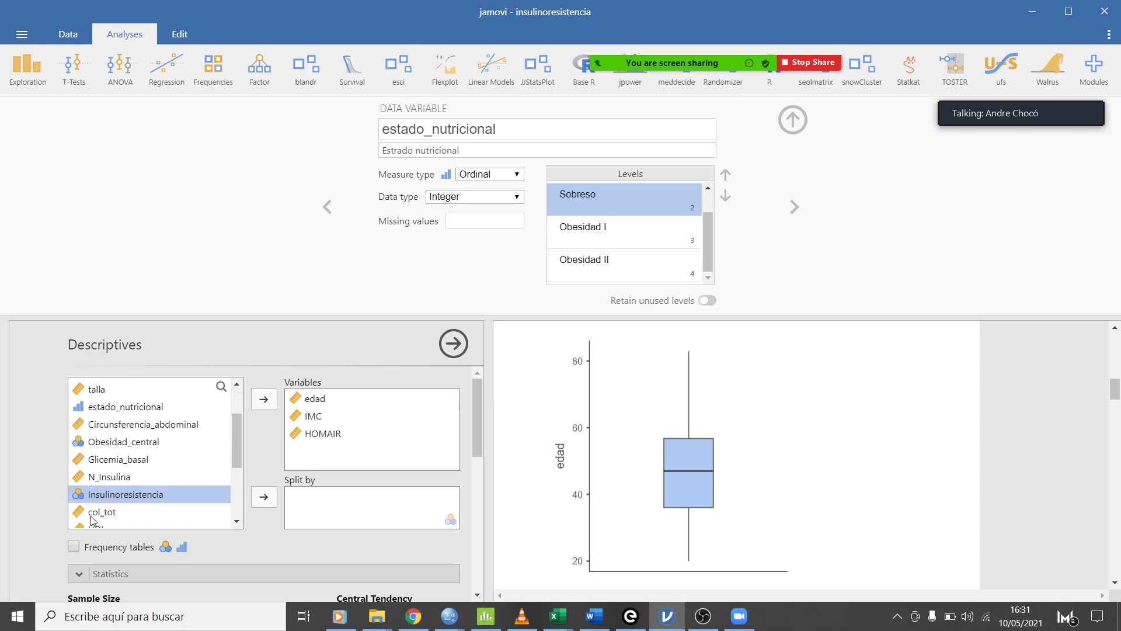
scroll(100, 469, down, 3)
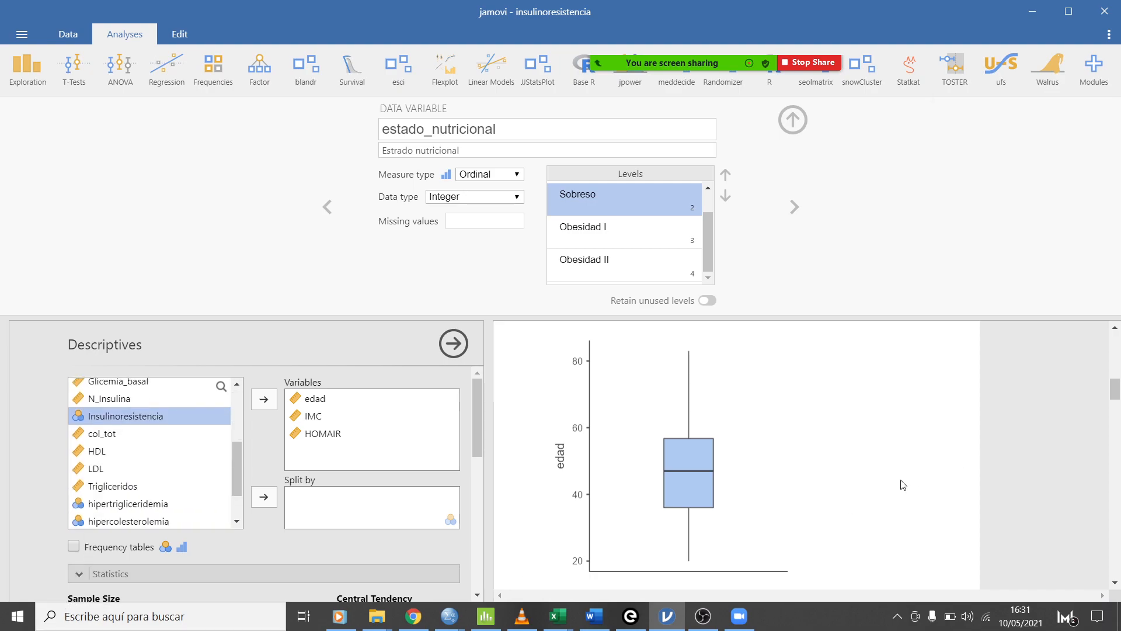
scroll(903, 485, down, 3)
scroll(871, 478, down, 2)
scroll(871, 476, up, 5)
Examine the box plots of IMC and HOMAIR for symmetry and outliers, comparing them with the Q-Q plots.
scroll(789, 466, down, 10)
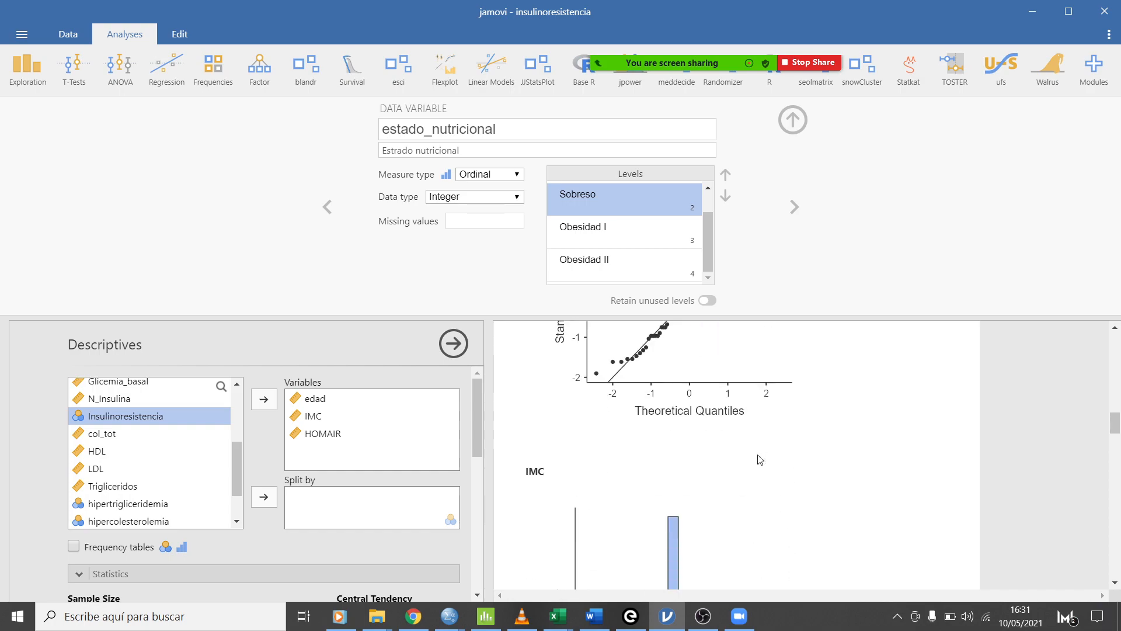
scroll(760, 459, down, 5)
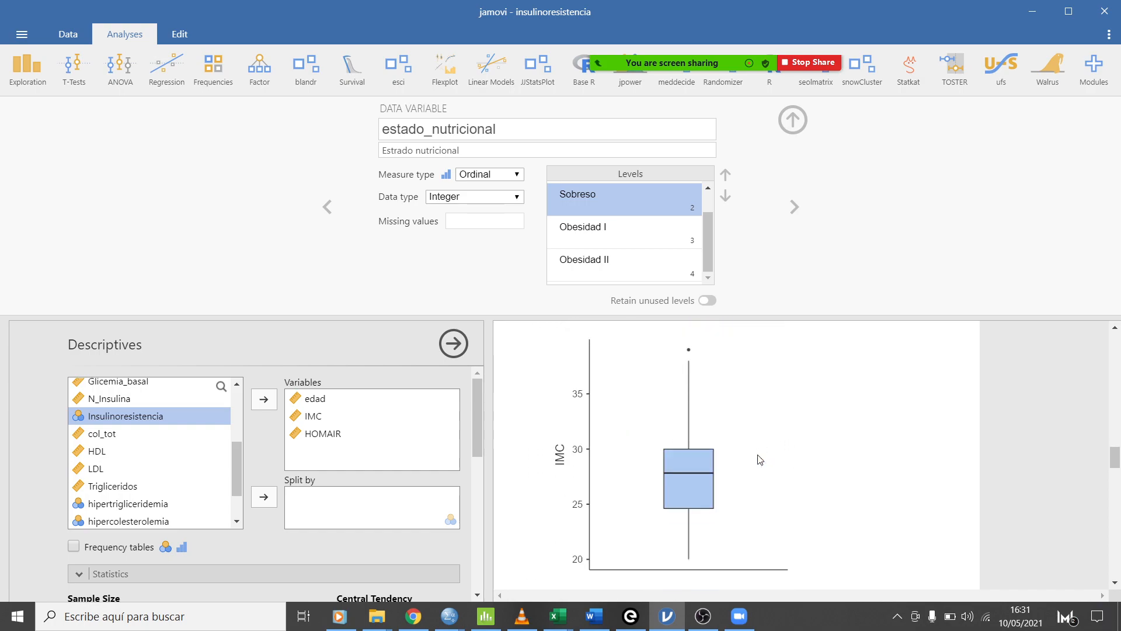
scroll(636, 469, up, 1)
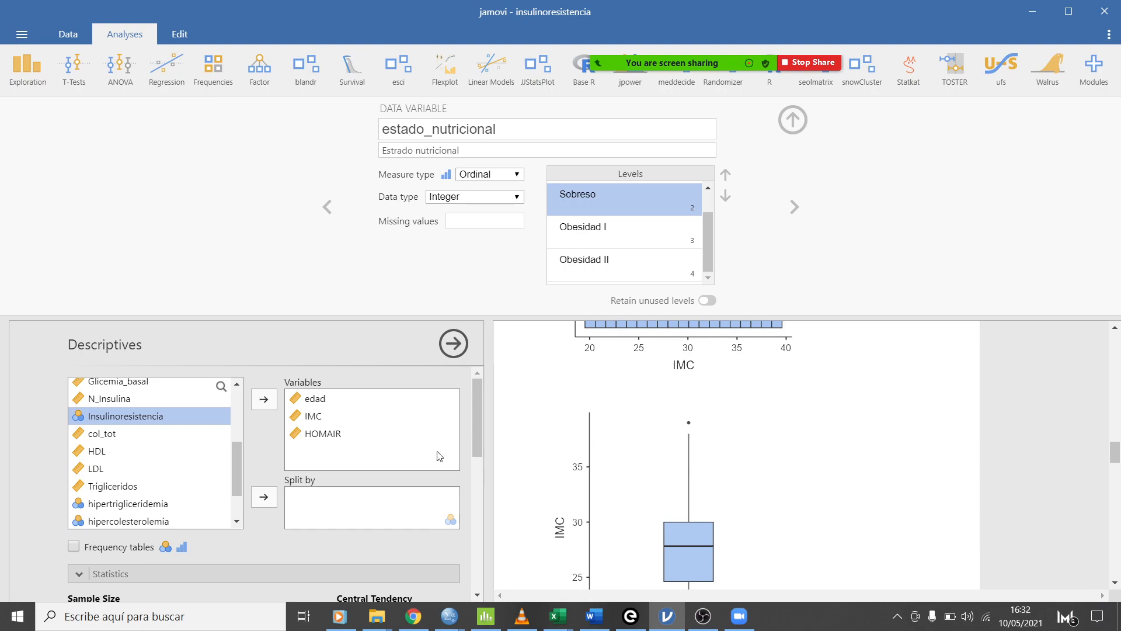
scroll(744, 456, down, 1)
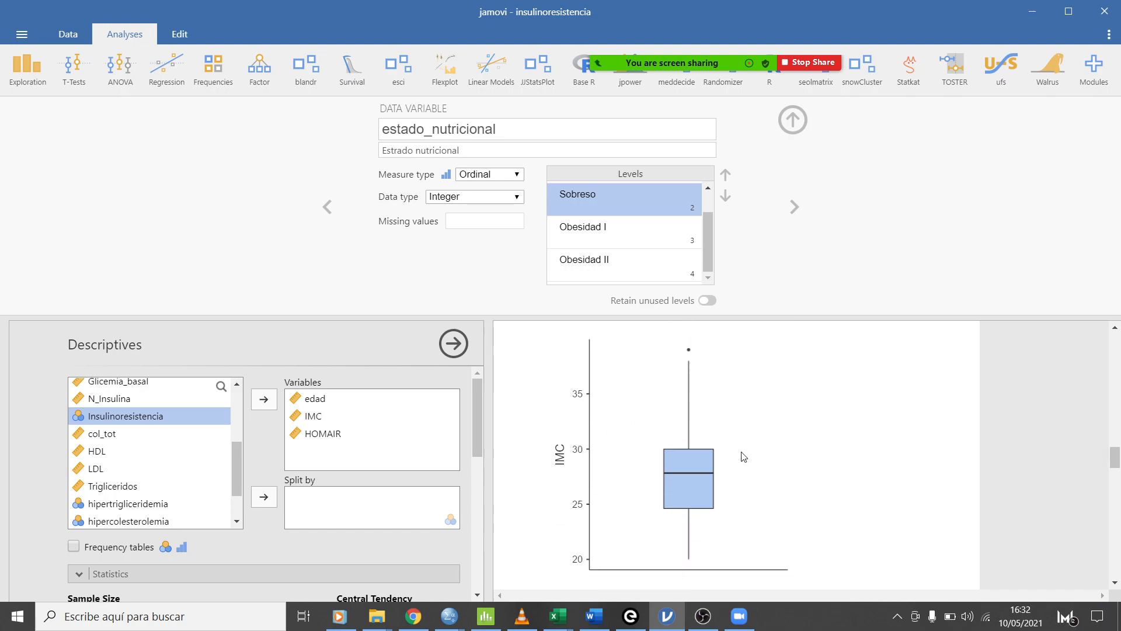
scroll(803, 455, down, 7)
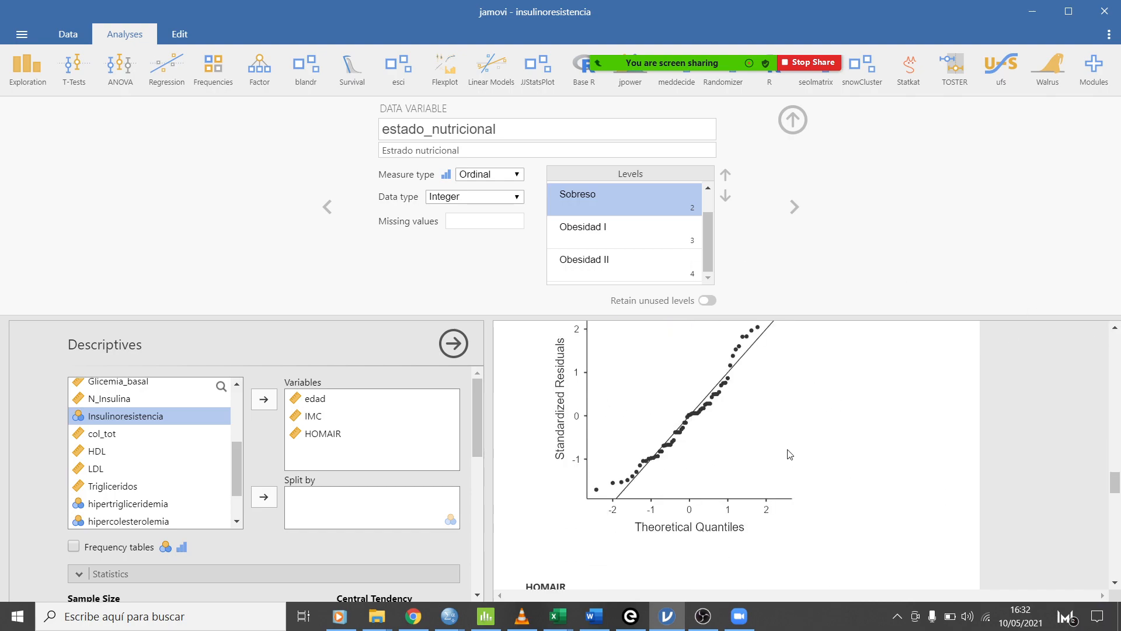
scroll(789, 455, down, 5)
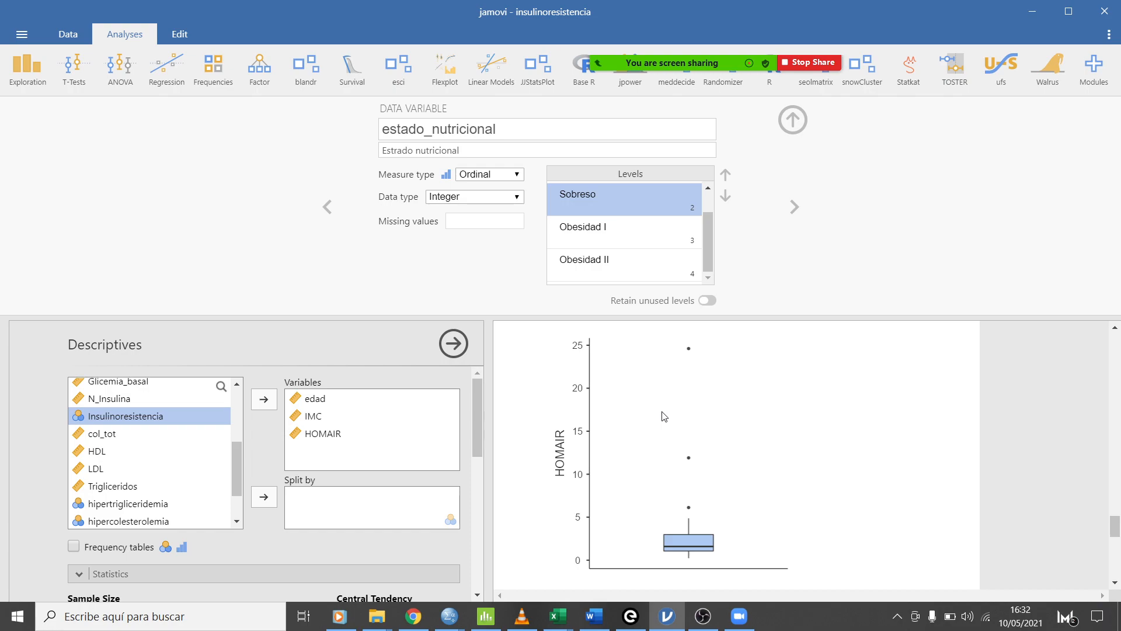
scroll(667, 415, down, 1)
scroll(677, 403, down, 1)
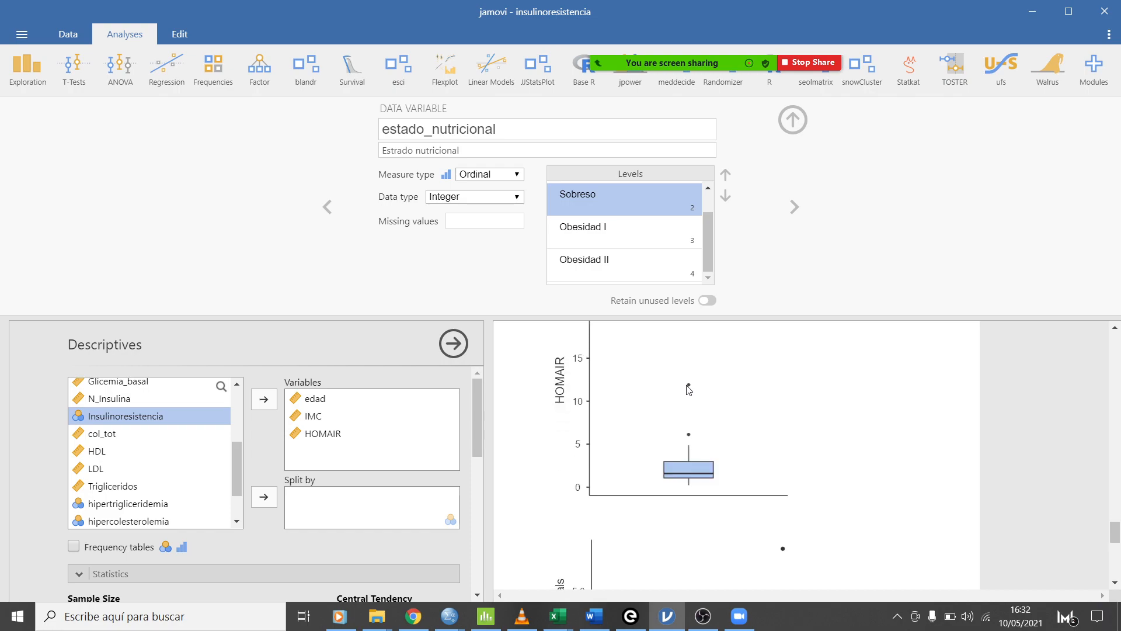
scroll(691, 409, down, 3)
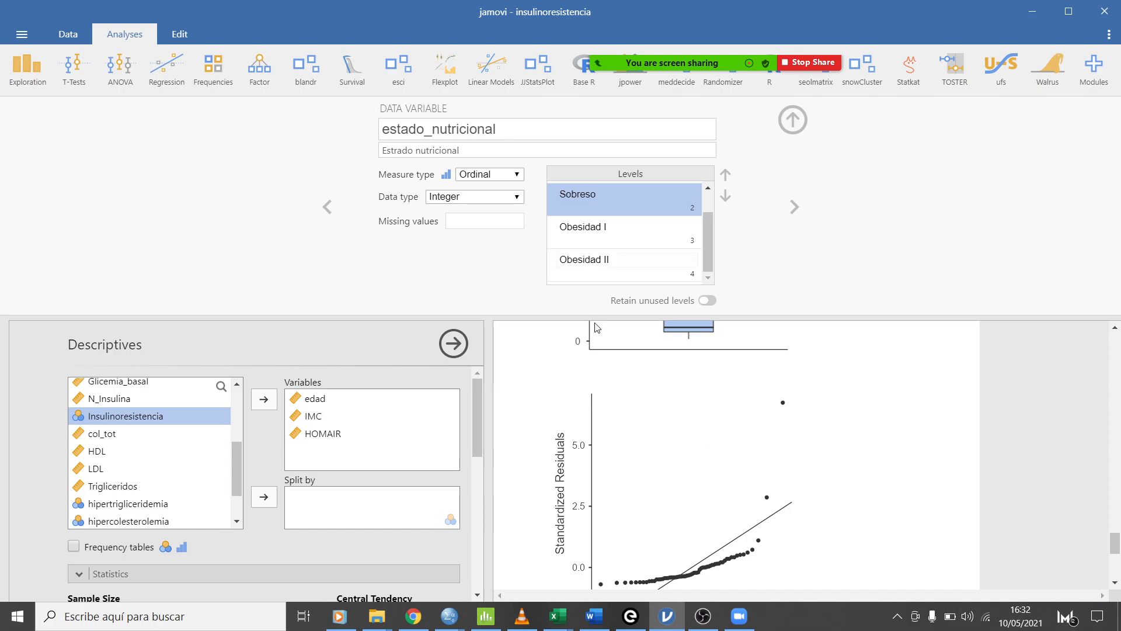
scroll(672, 459, up, 1)
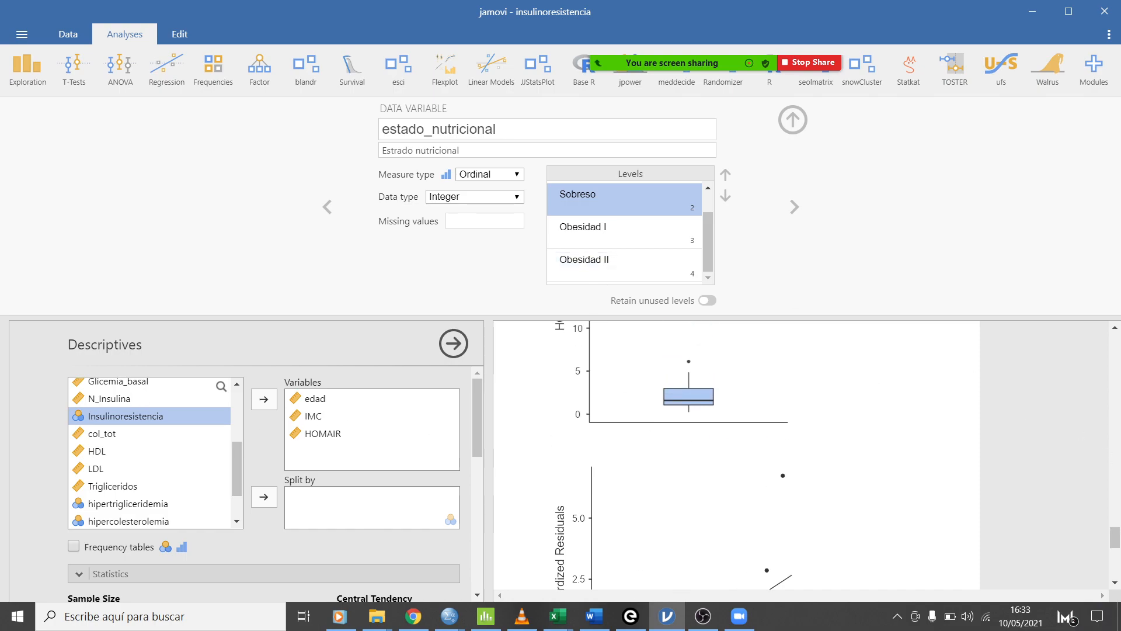
Switch to Chrome, present the Sutori story full screen and advance past "Histograma con función de densidad" to "Tabla de estadísticos de resumen para una variable".
click(413, 616)
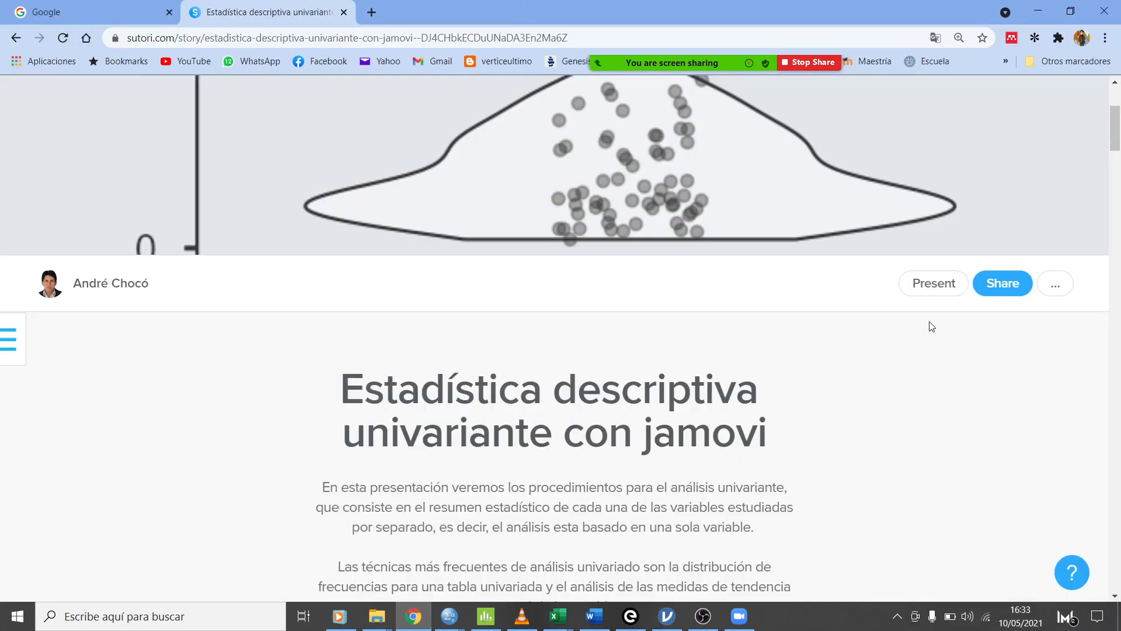
click(934, 283)
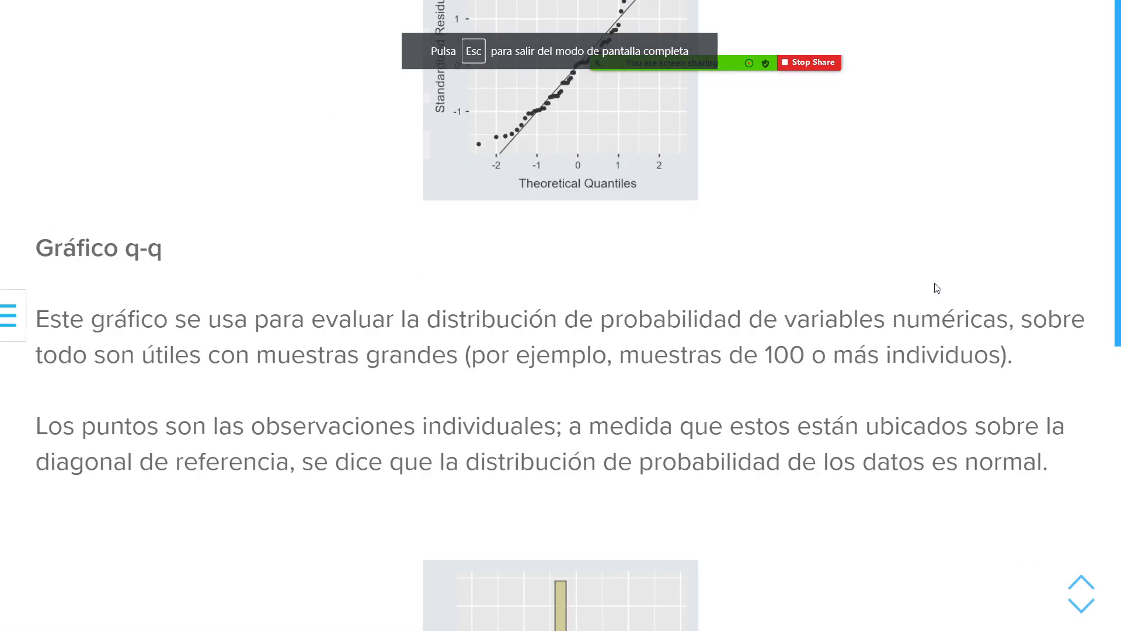
scroll(938, 288, down, 3)
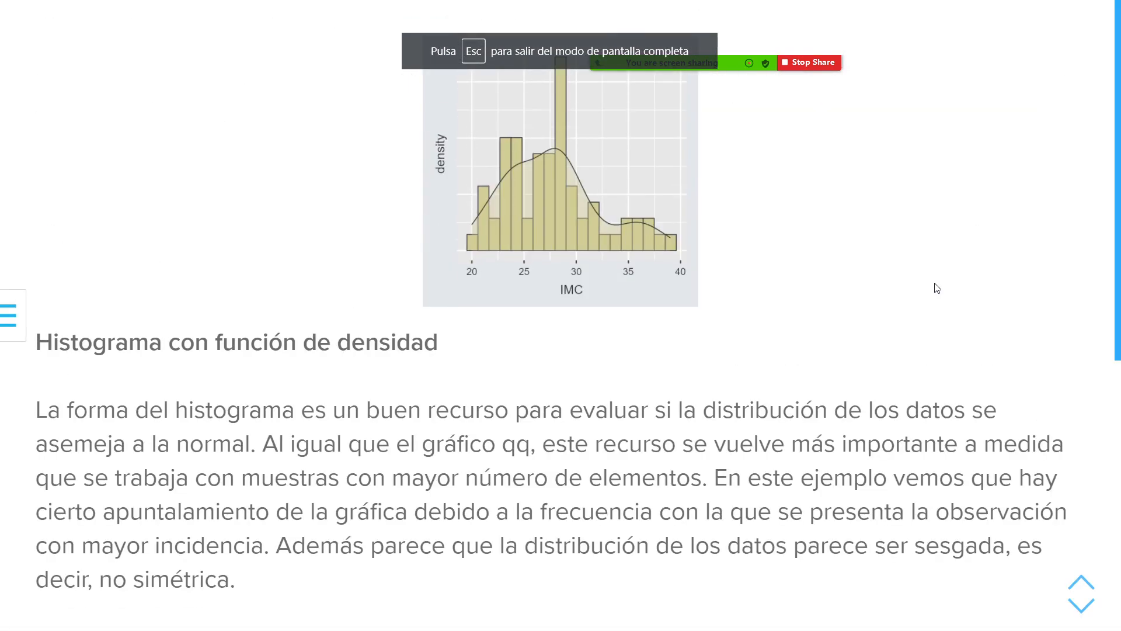
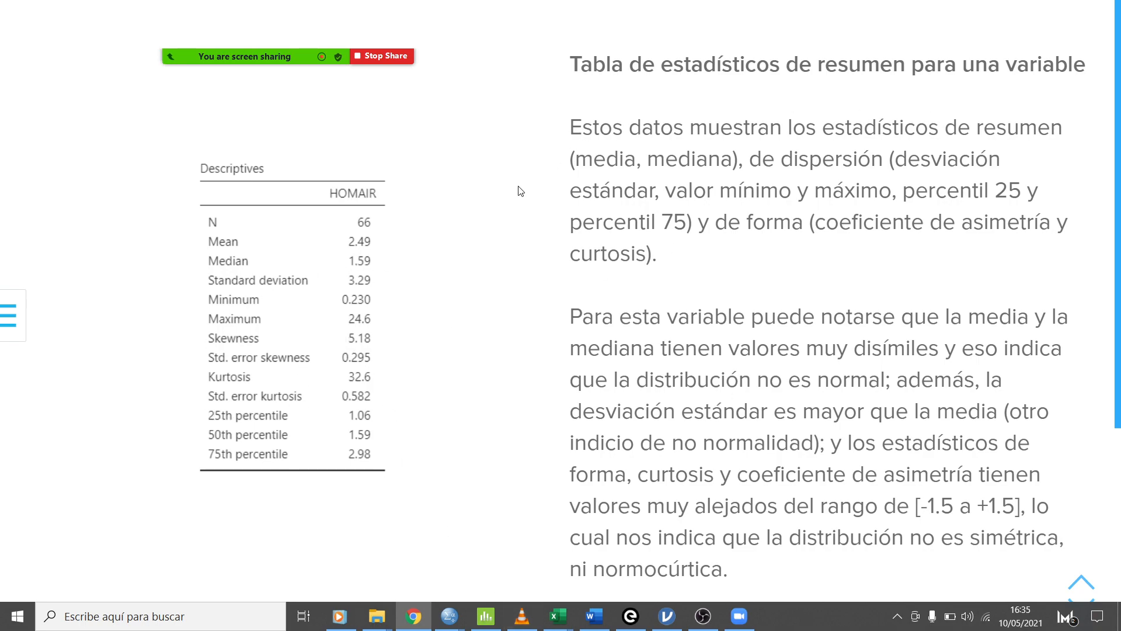
Enlarge the HOMAIR descriptives table on the slide, leave the full-screen presentation and switch to Zoom.
click(368, 247)
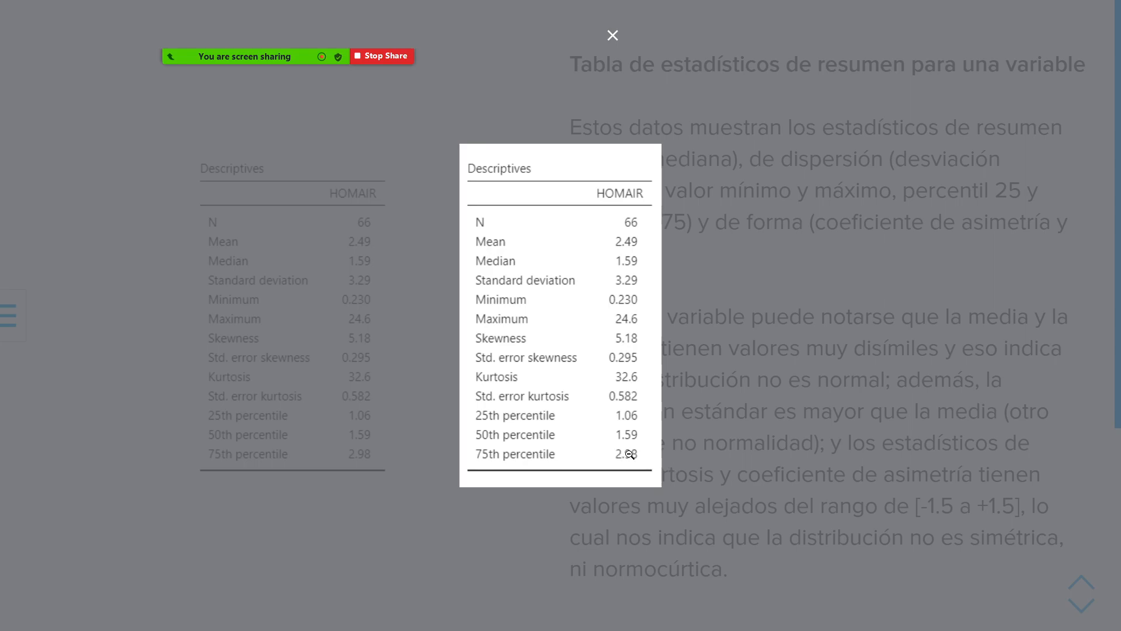
key(Escape)
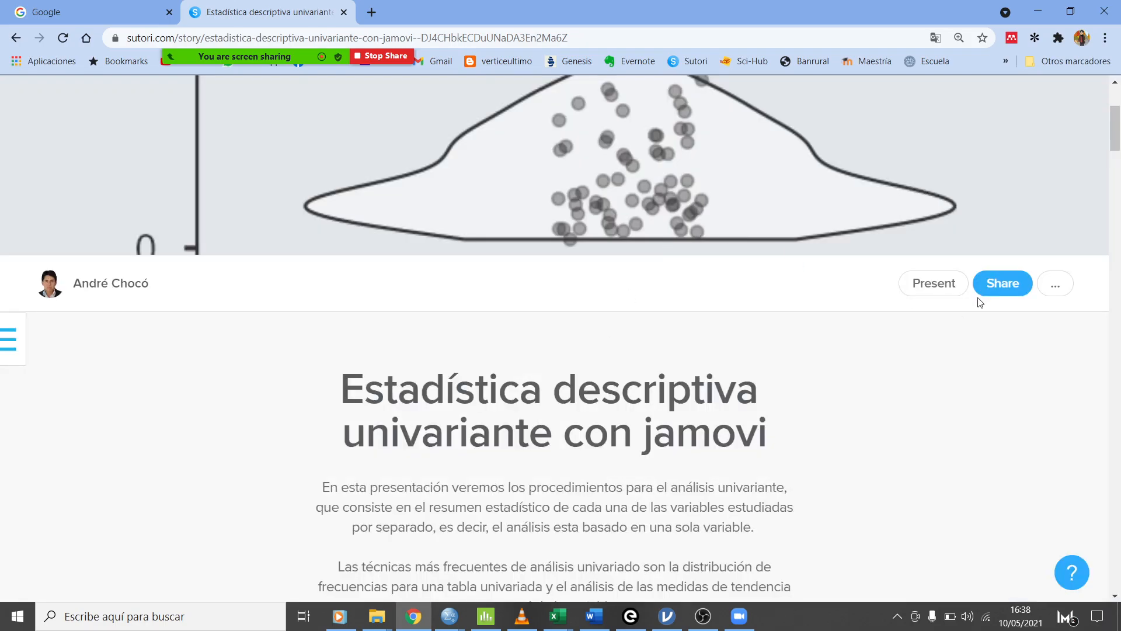
click(746, 620)
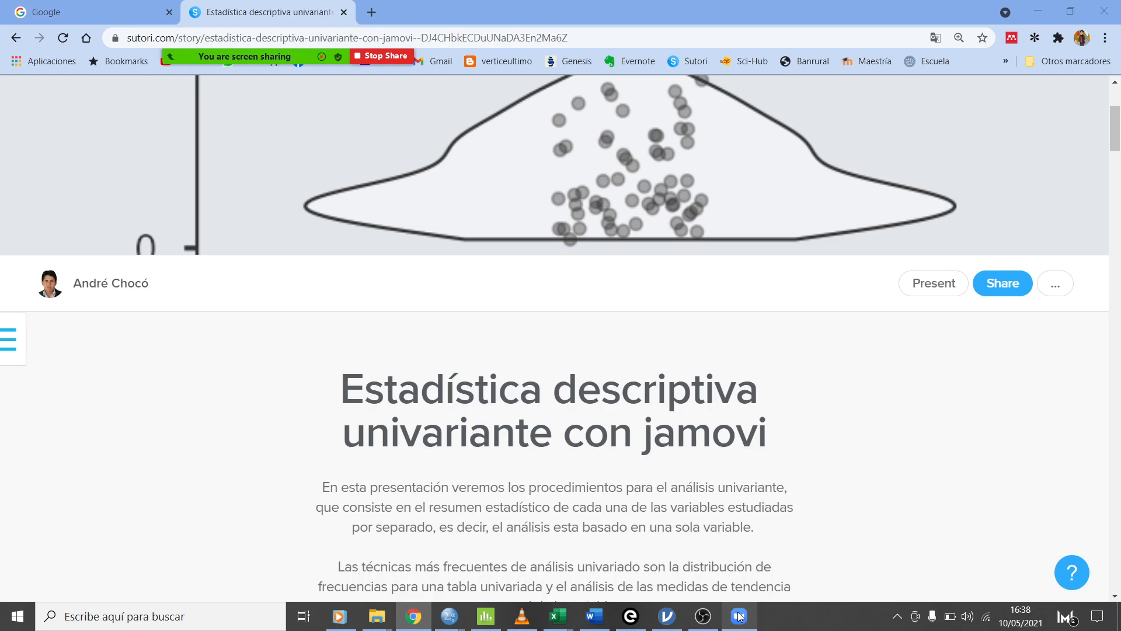
Switch to jamovi and add quartiles and cut points for 4 equal groups to the Descriptives of edad, IMC and HOMAIR.
click(667, 616)
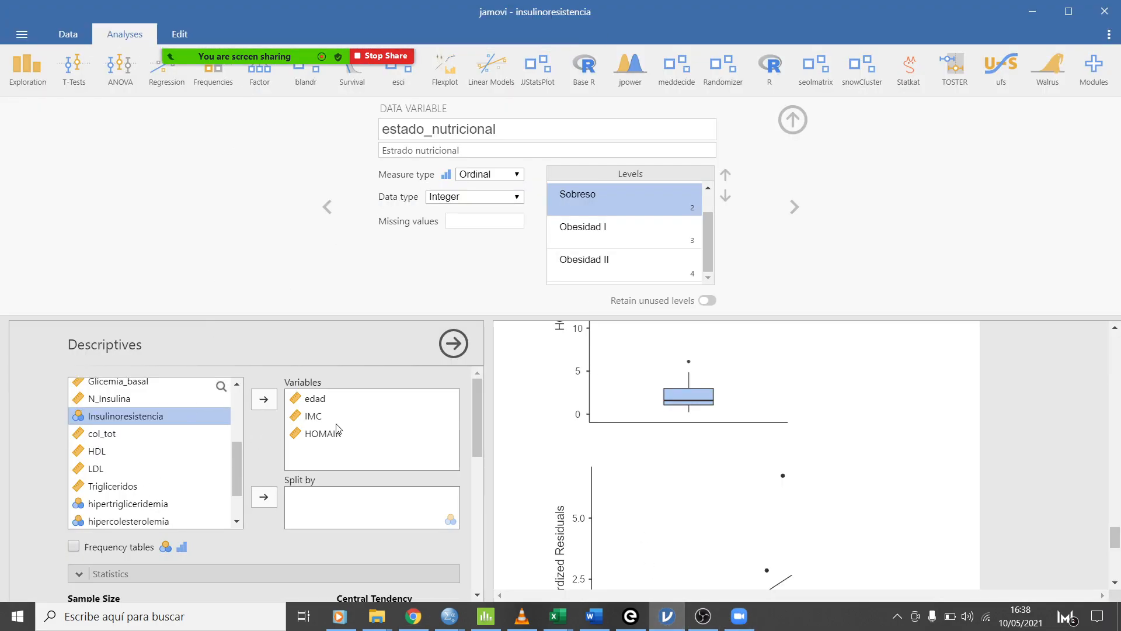
scroll(181, 543, down, 5)
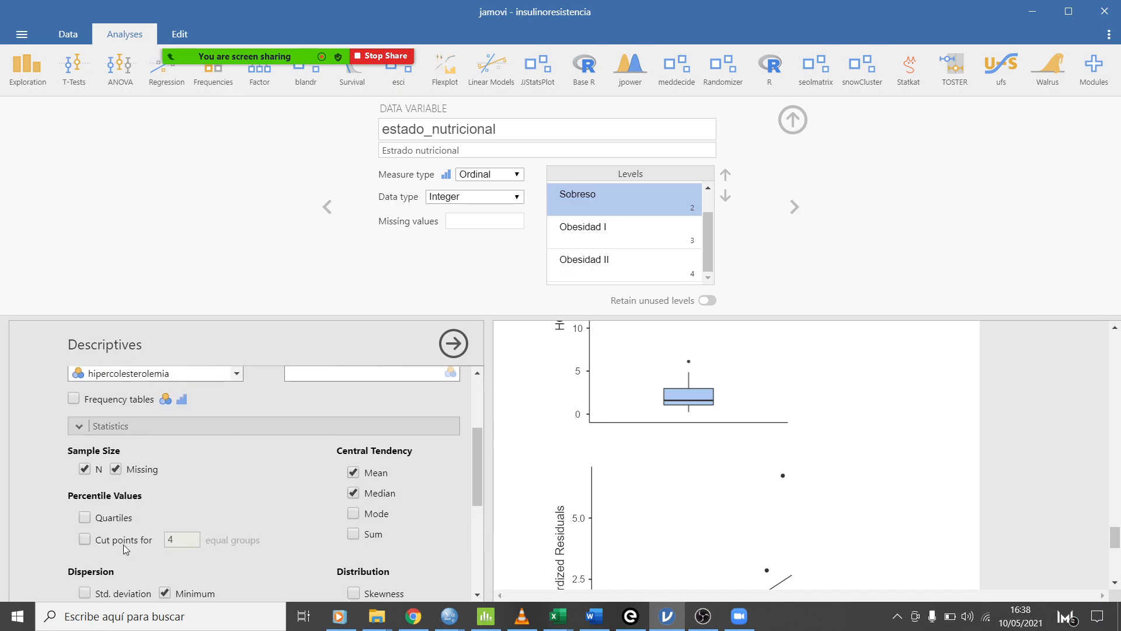
scroll(125, 549, down, 2)
scroll(111, 497, up, 2)
click(82, 427)
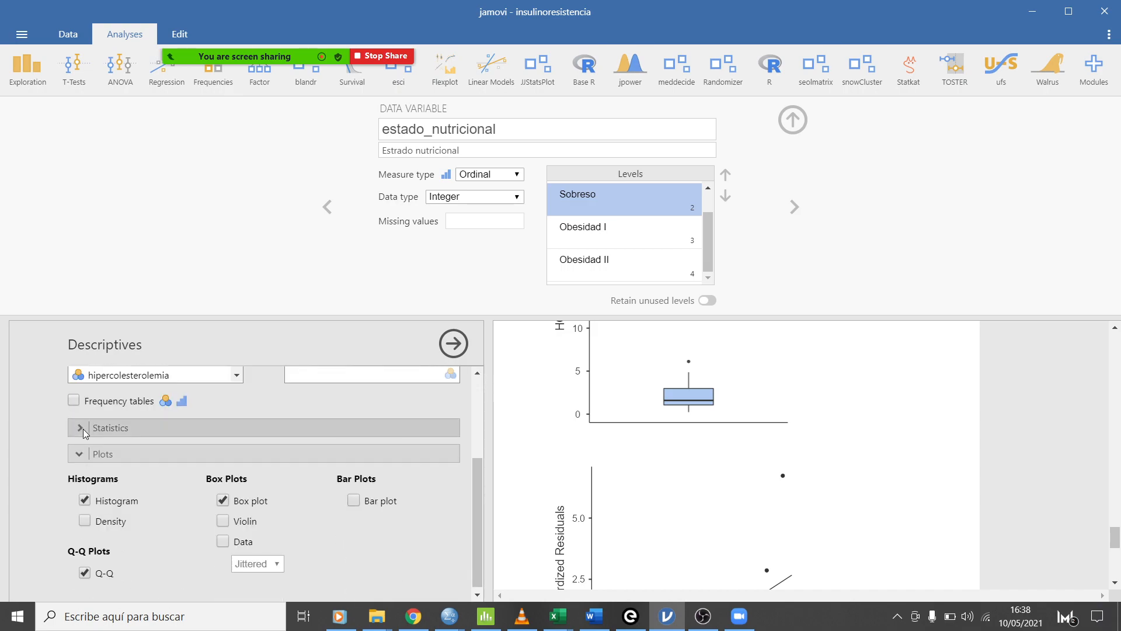
click(83, 428)
scroll(312, 513, down, 1)
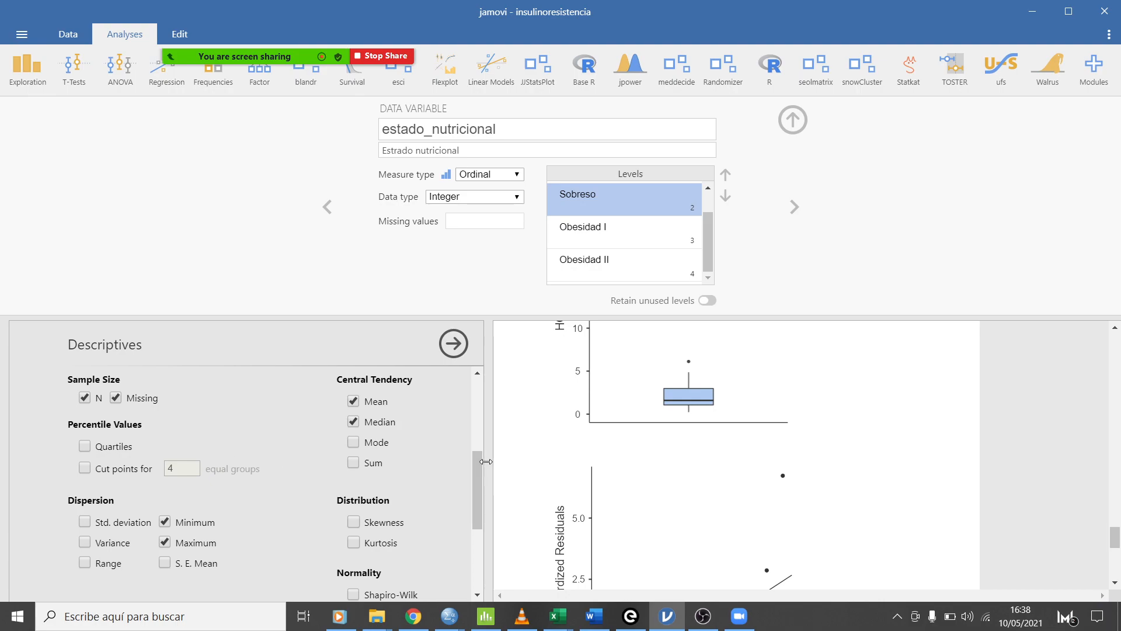
click(86, 447)
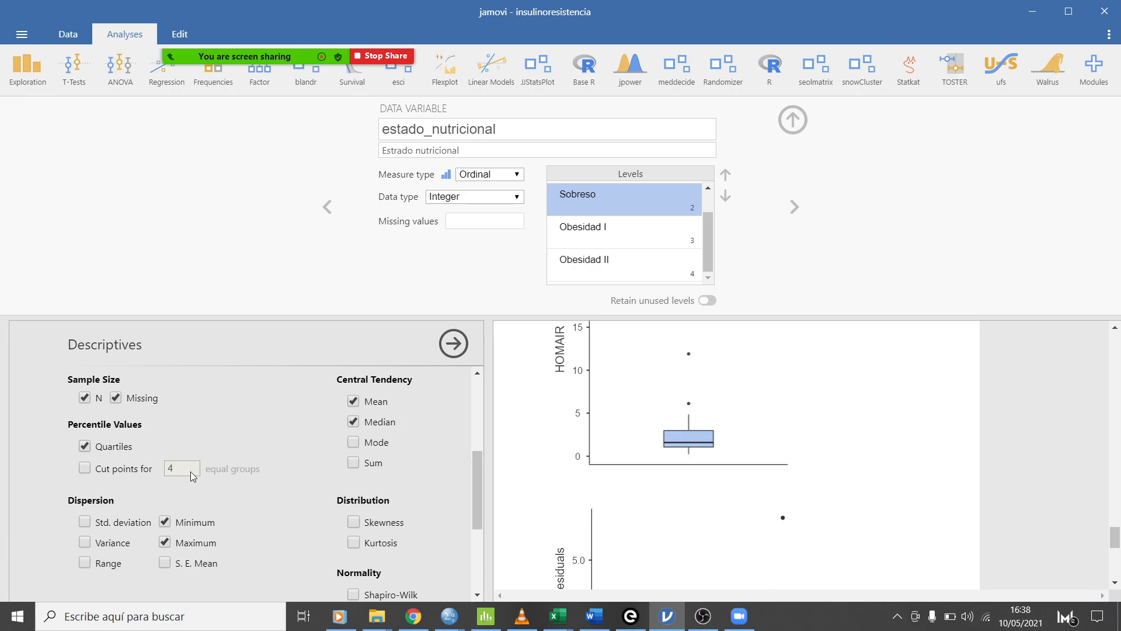
click(89, 470)
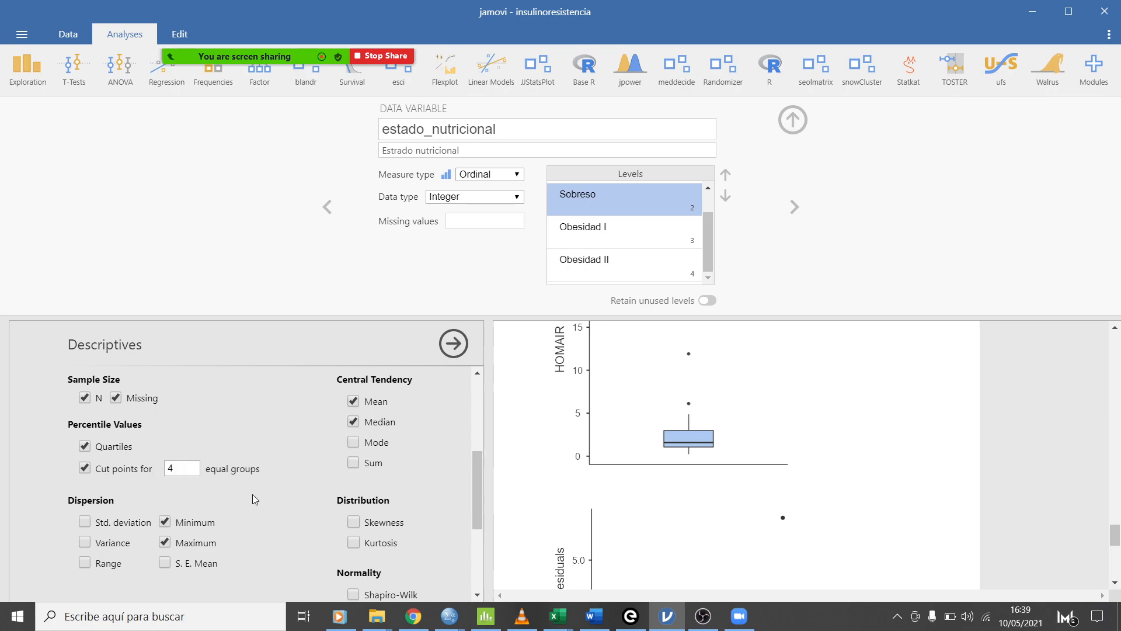
Add standard deviation, range, skewness and kurtosis to the Descriptives statistics.
scroll(255, 500, down, 1)
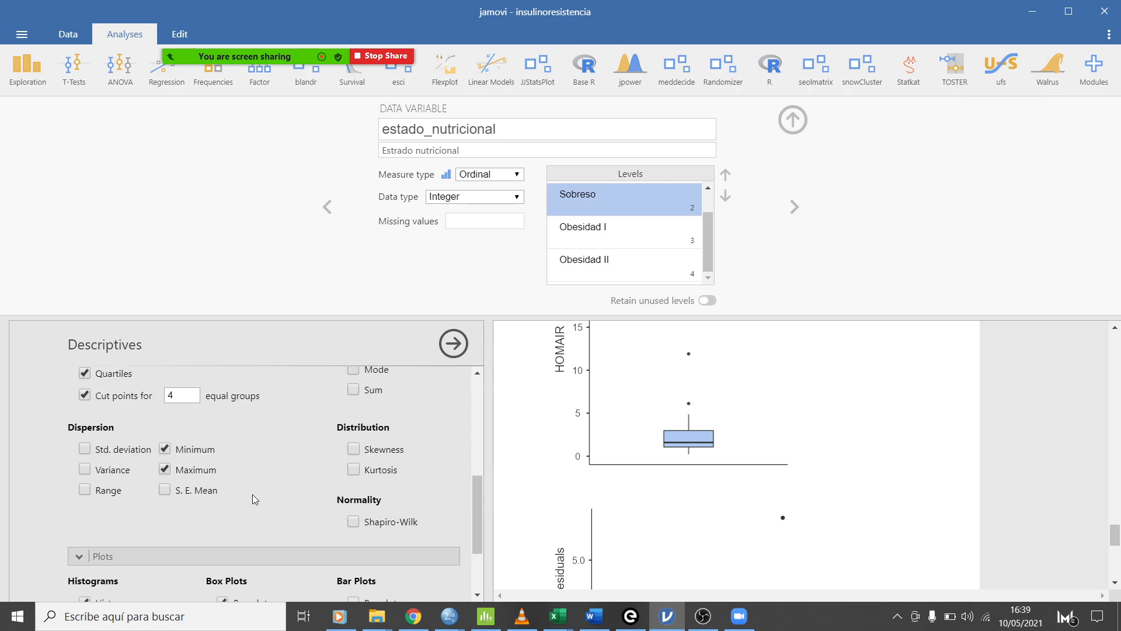
click(85, 451)
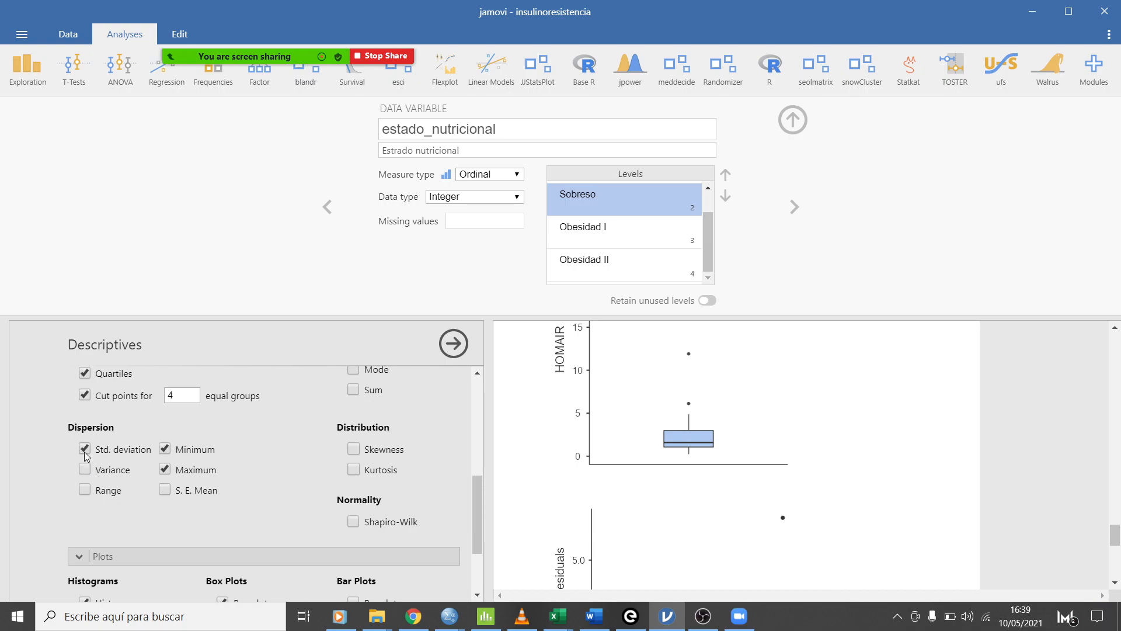
click(85, 489)
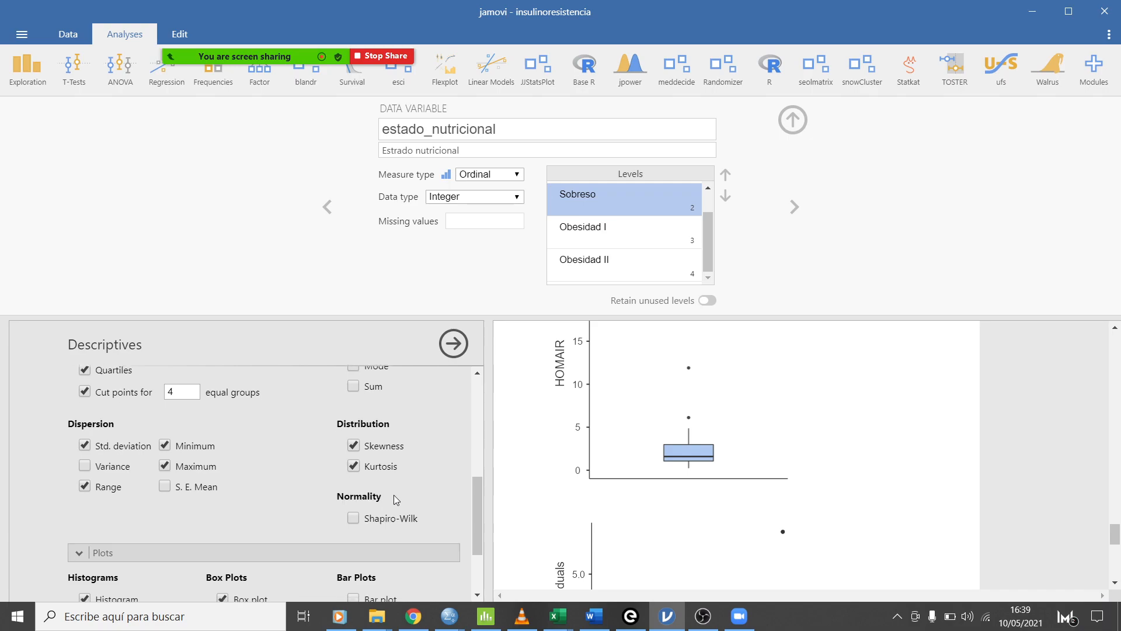
Include the Shapiro-Wilk normality test, and add density curves to the histograms and violins to the box plots.
scroll(393, 496, down, 3)
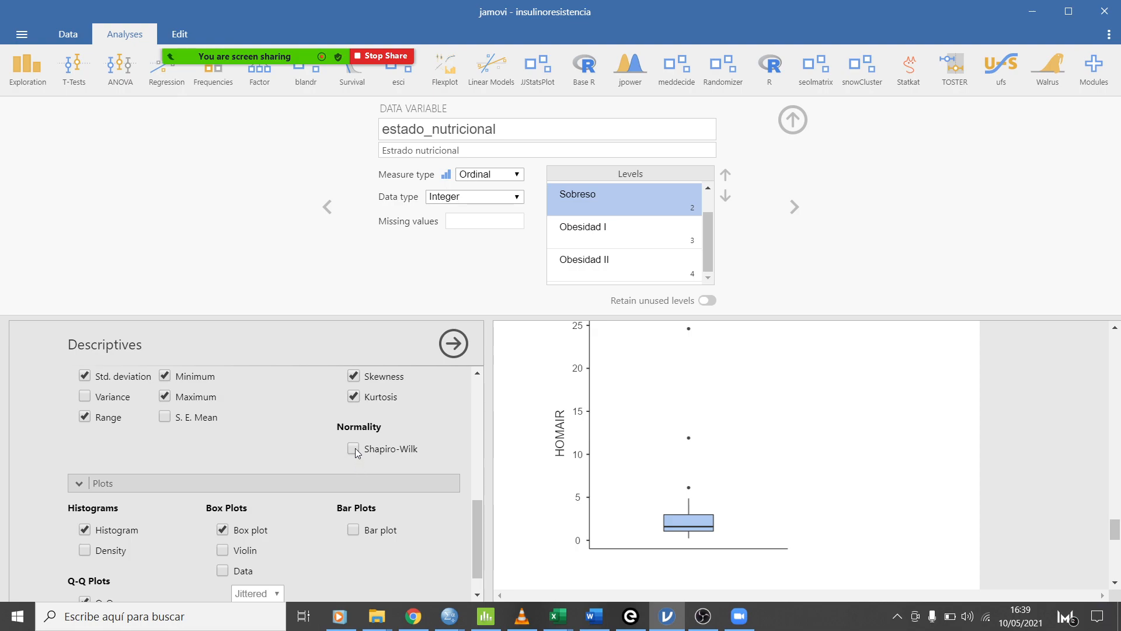
scroll(189, 501, down, 1)
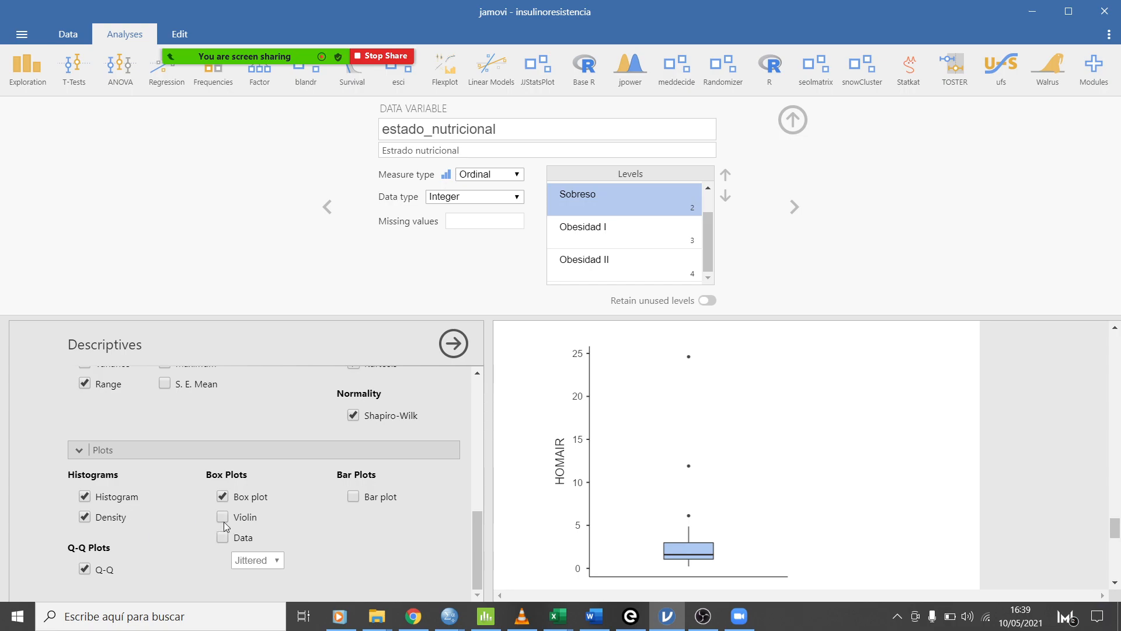
click(224, 518)
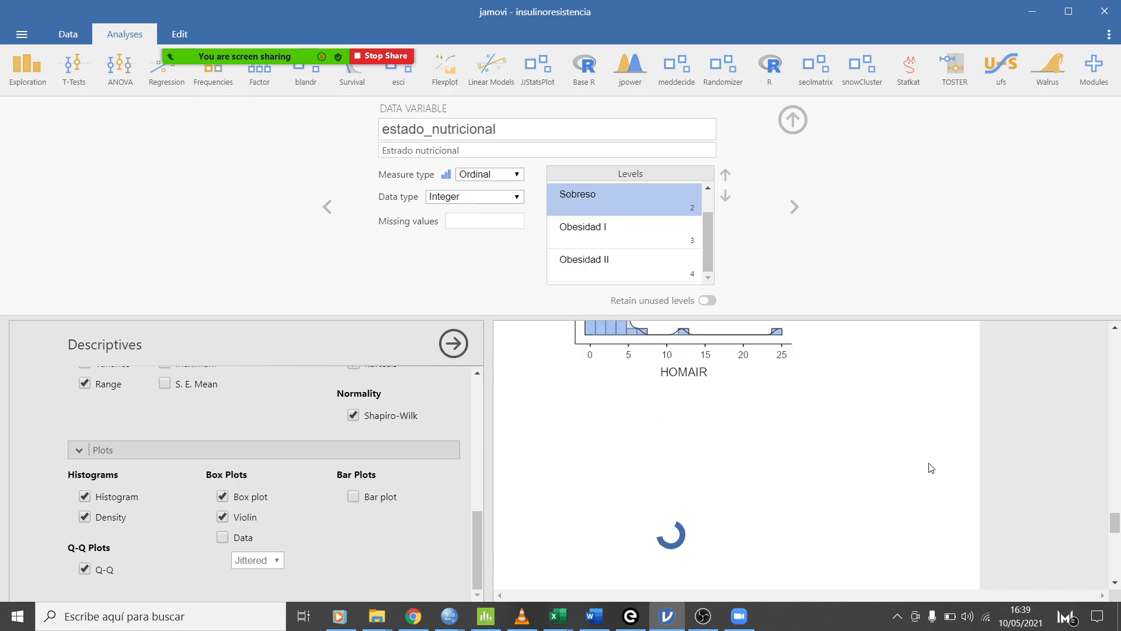
Review the updated HOMAIR and IMC plots, then return to the Descriptives table in the results.
scroll(675, 469, down, 2)
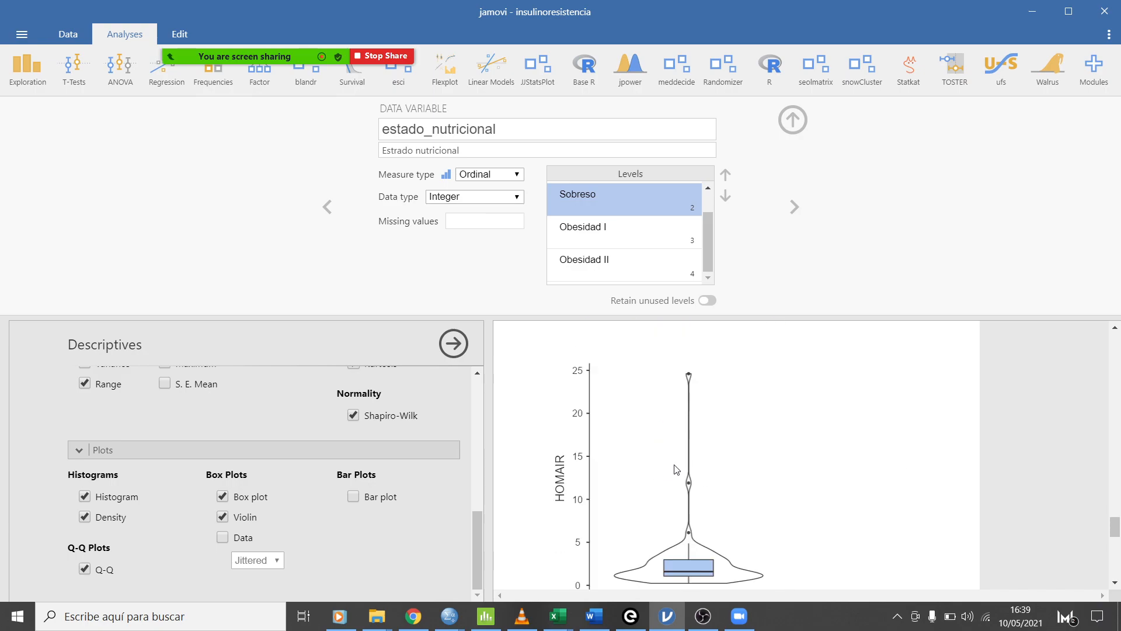
scroll(779, 494, down, 3)
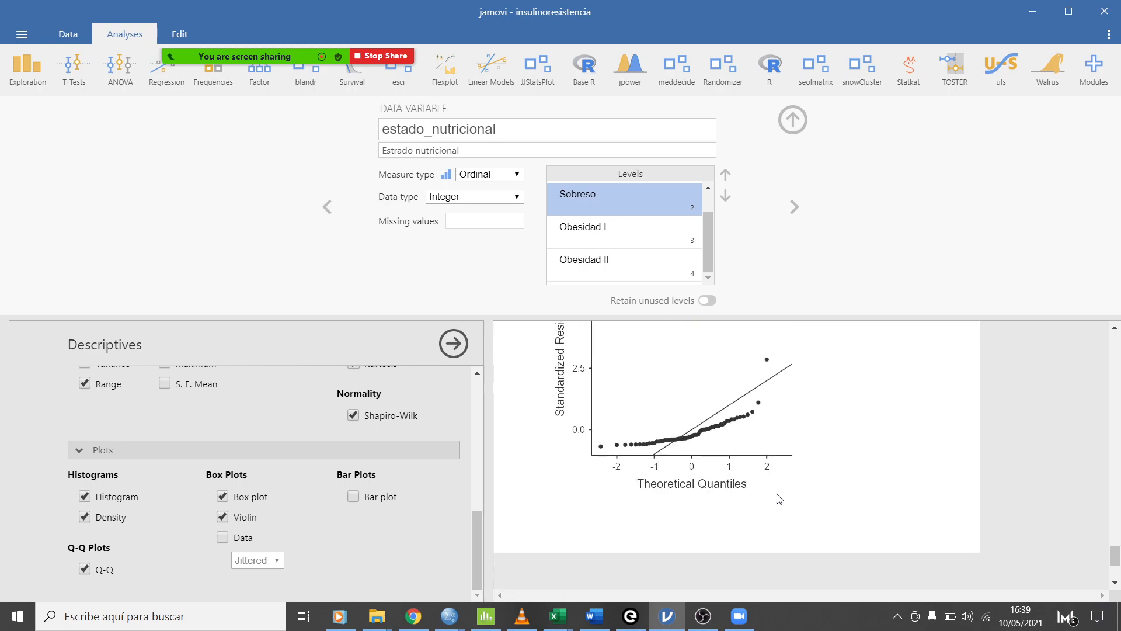
scroll(779, 496, up, 6)
scroll(779, 498, up, 10)
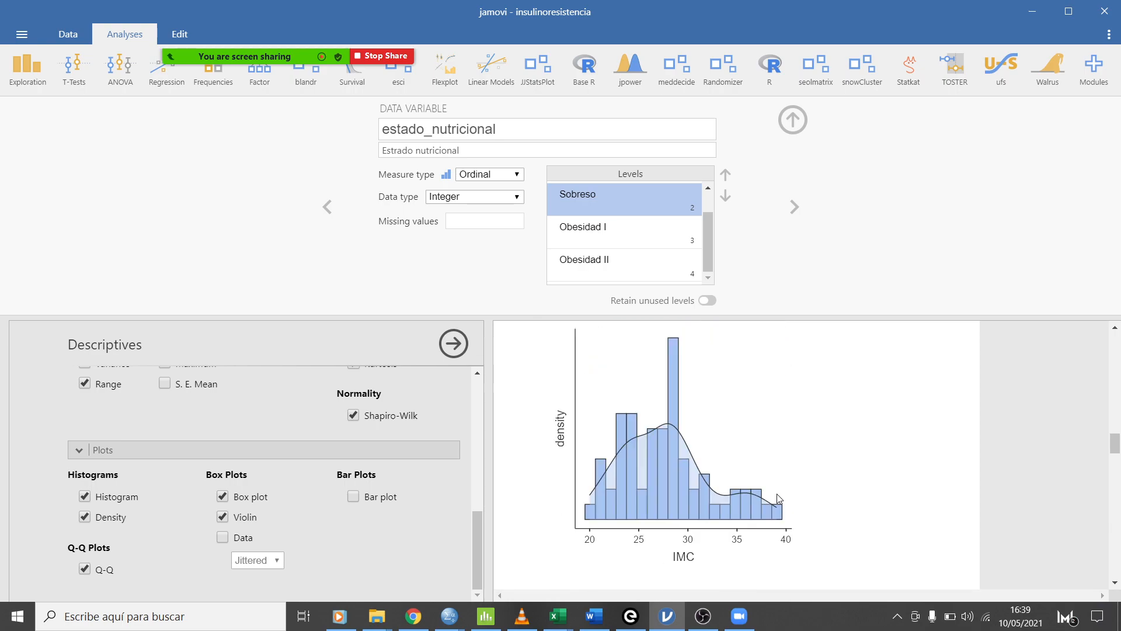
scroll(779, 498, up, 6)
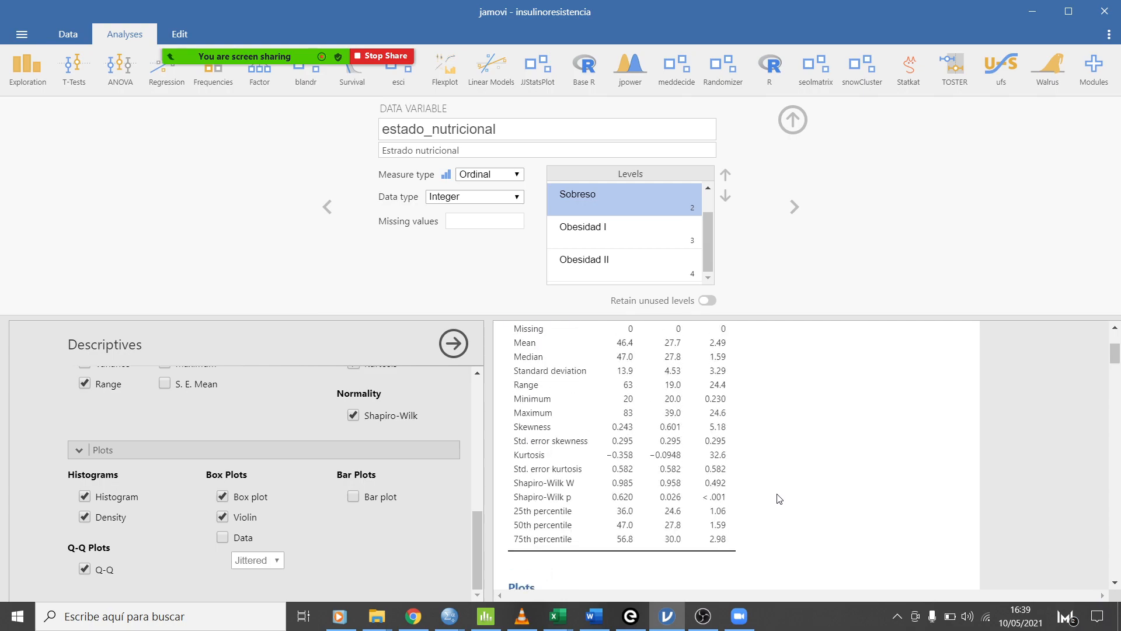
scroll(610, 431, up, 1)
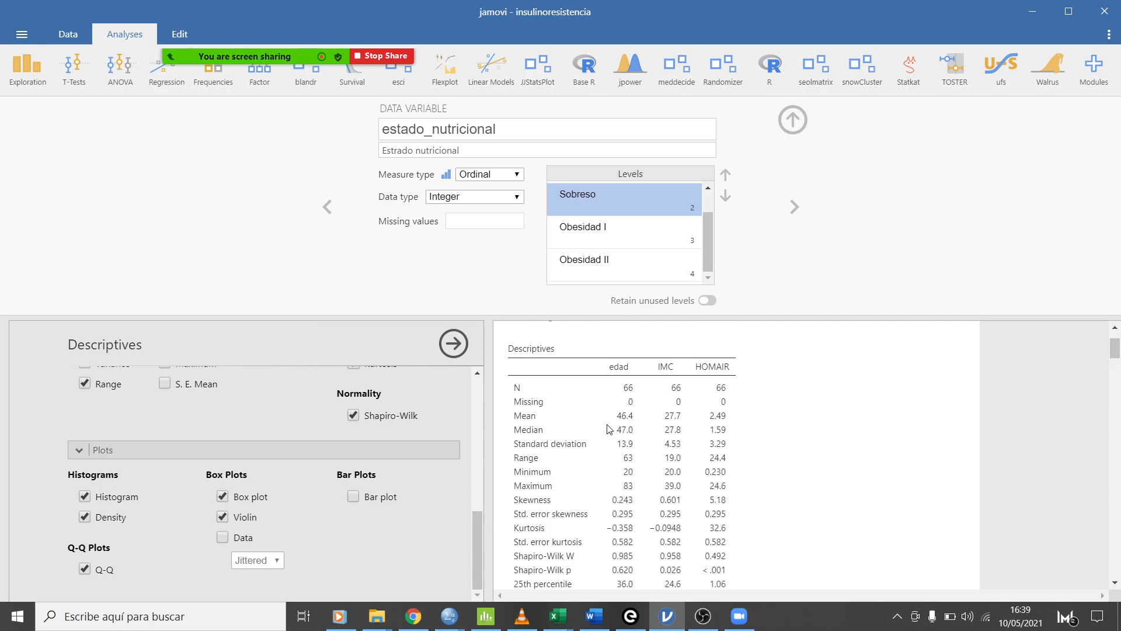
Compare mean, median, dispersion, skewness, kurtosis, Shapiro-Wilk p and percentiles of edad, IMC and HOMAIR to judge their normality.
scroll(628, 374, down, 1)
scroll(631, 368, up, 1)
scroll(695, 531, down, 3)
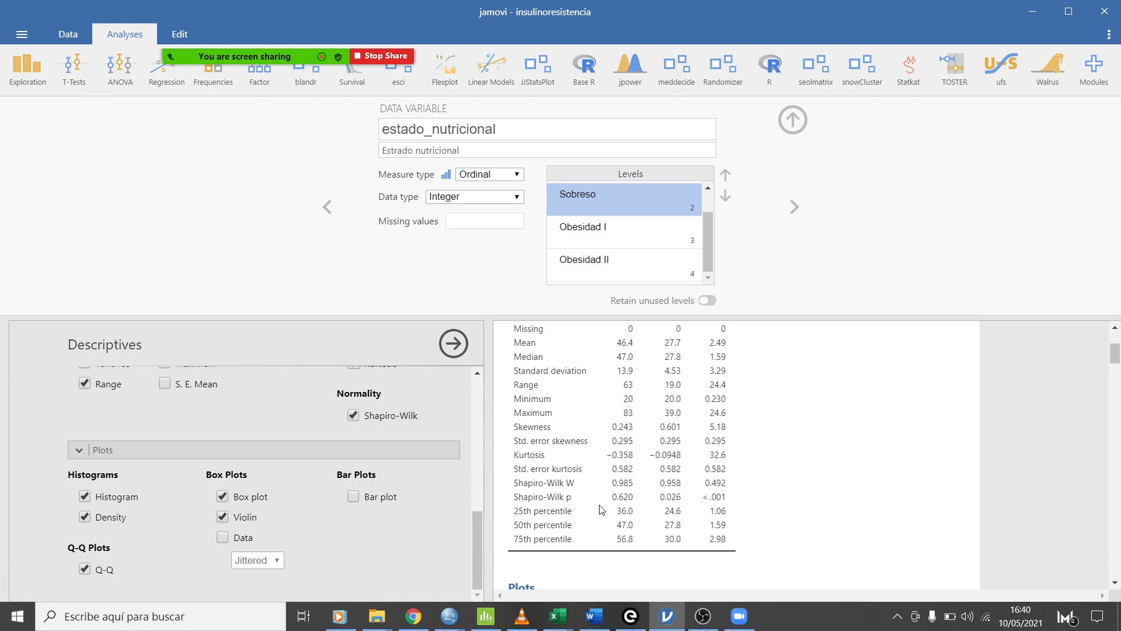
scroll(601, 511, down, 1)
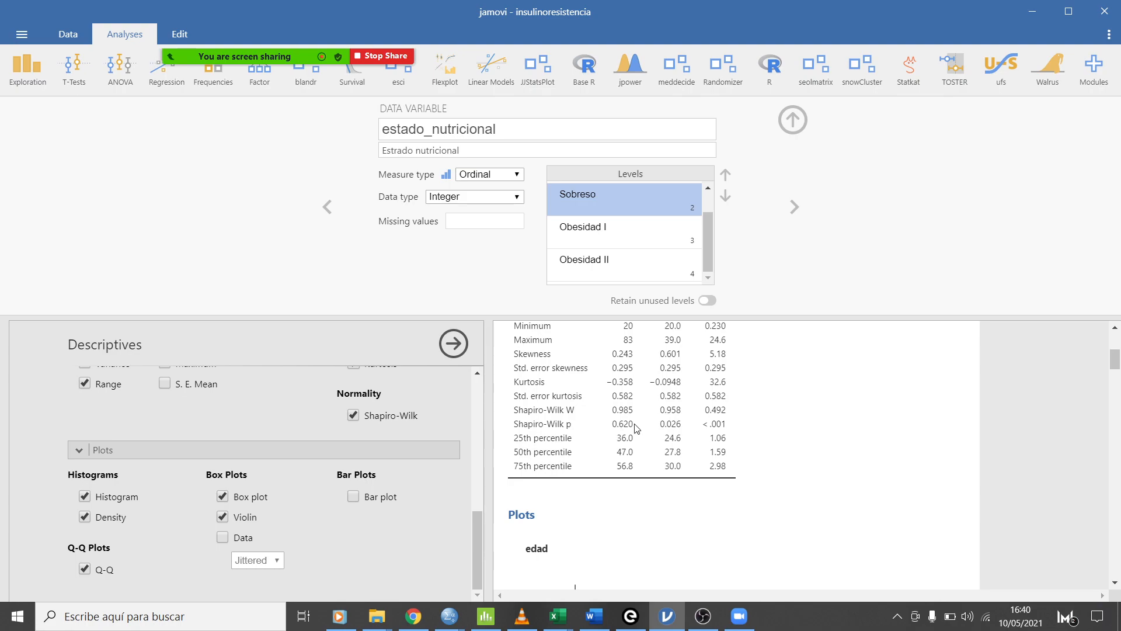
scroll(637, 430, up, 1)
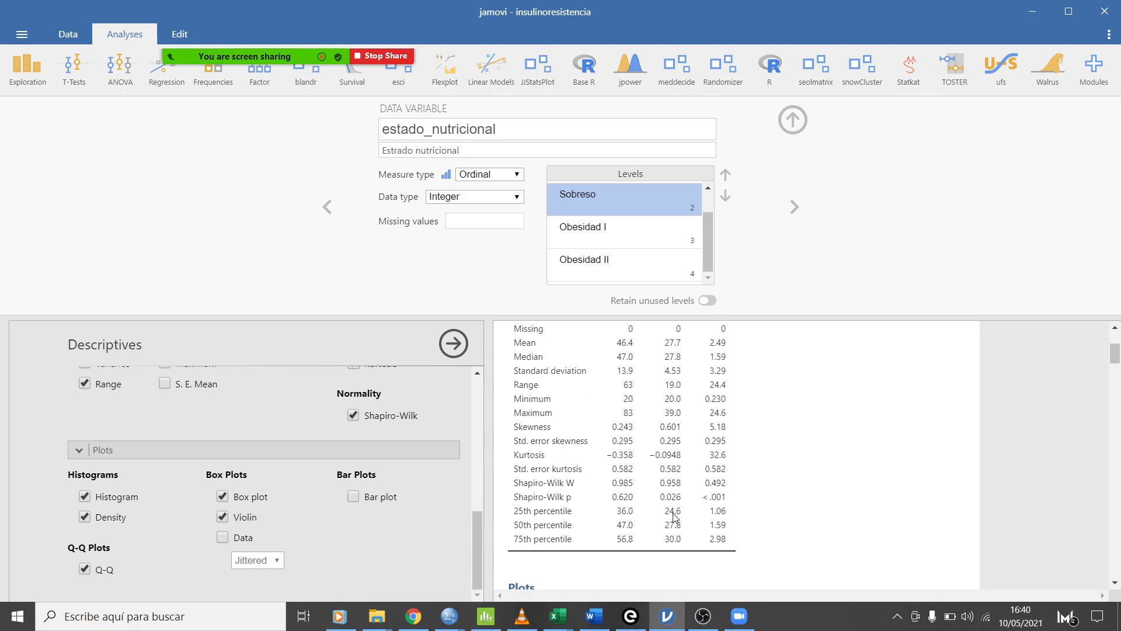
scroll(673, 517, up, 2)
scroll(701, 515, down, 2)
scroll(688, 507, up, 3)
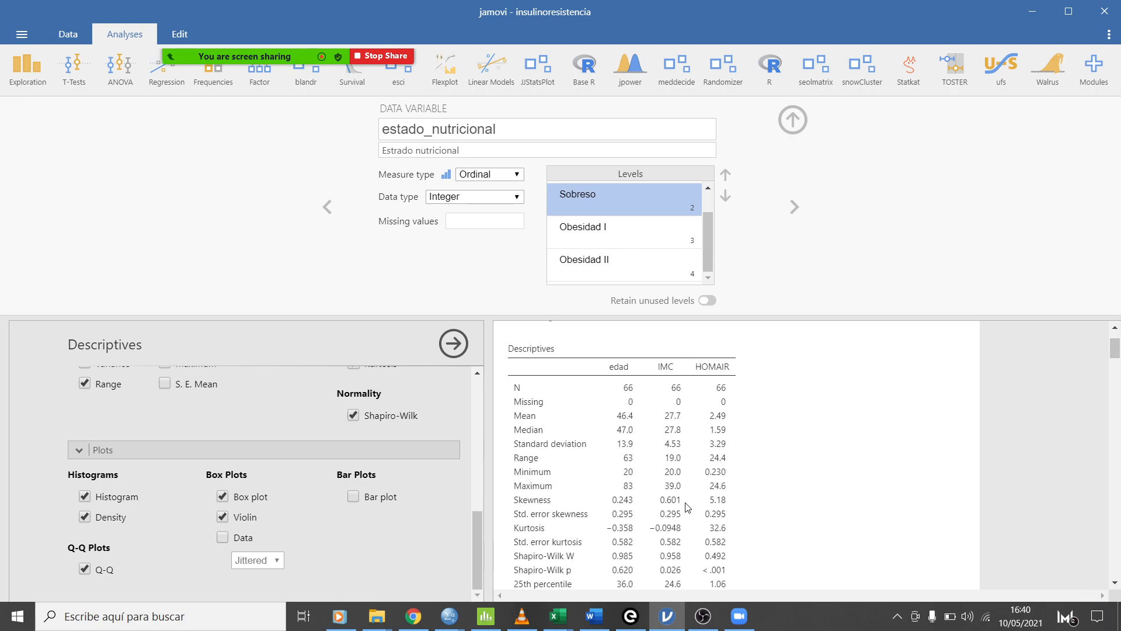
scroll(692, 503, down, 3)
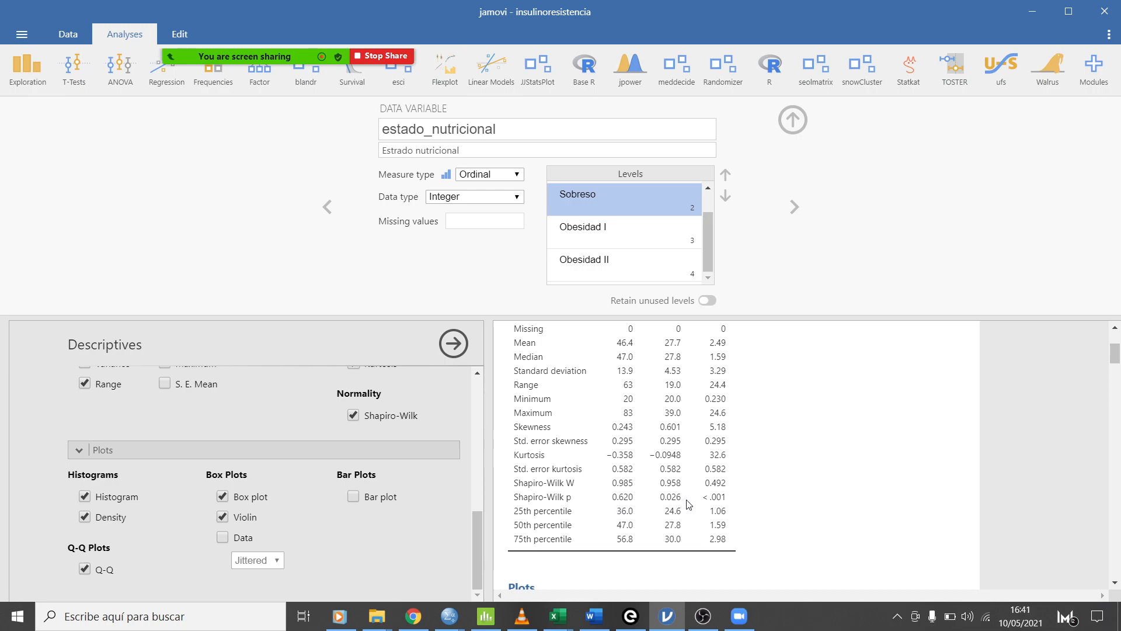
click(649, 269)
click(607, 391)
scroll(603, 465, up, 1)
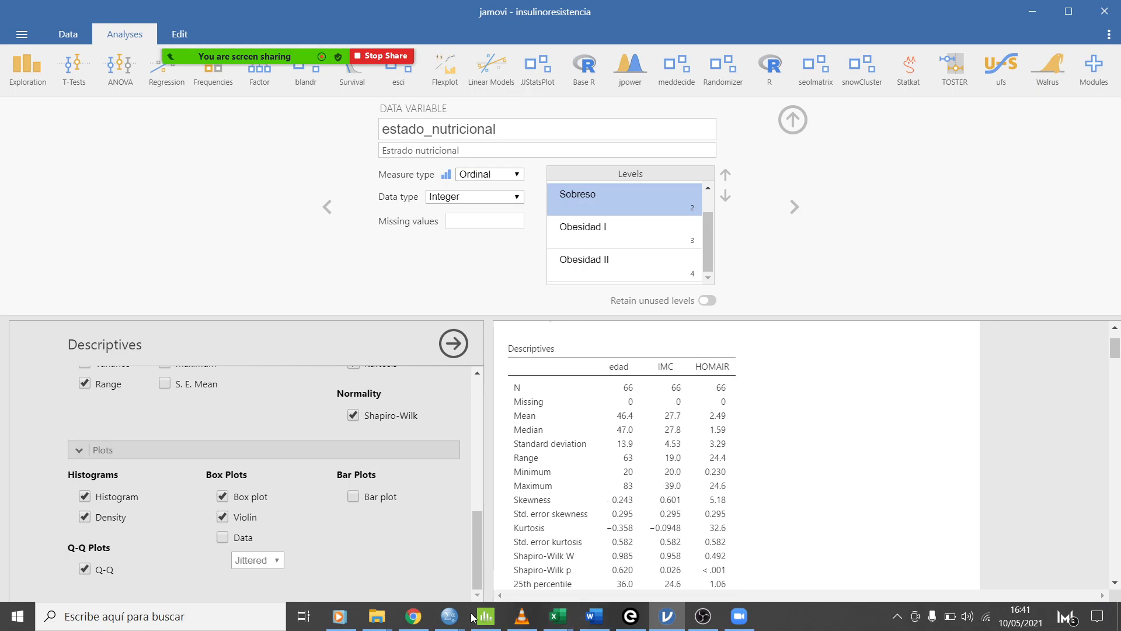
Switch to Chrome, present the Sutori story full screen and go past "Tablas de resumen de variables" to the "Videotutoriales" slide.
click(413, 616)
click(934, 283)
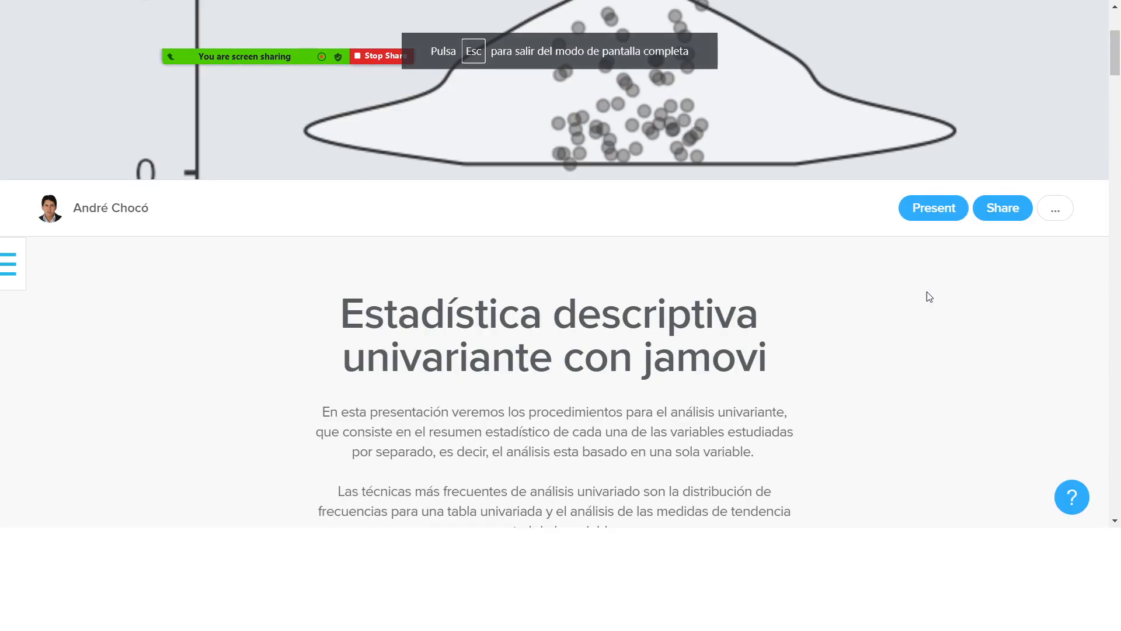
key(Up)
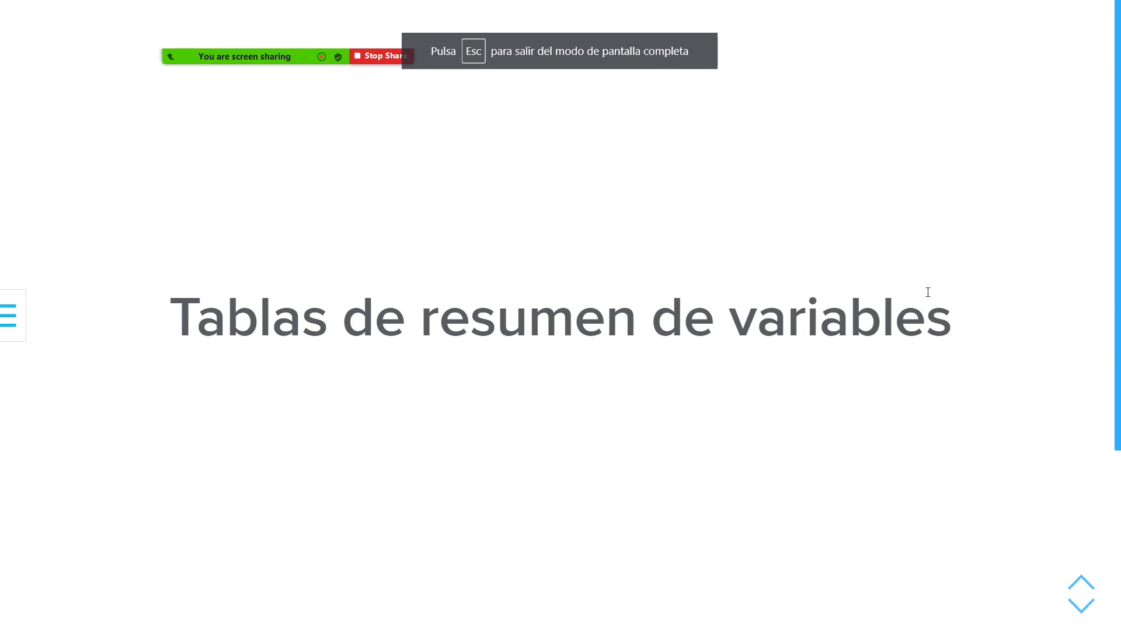
key(Down)
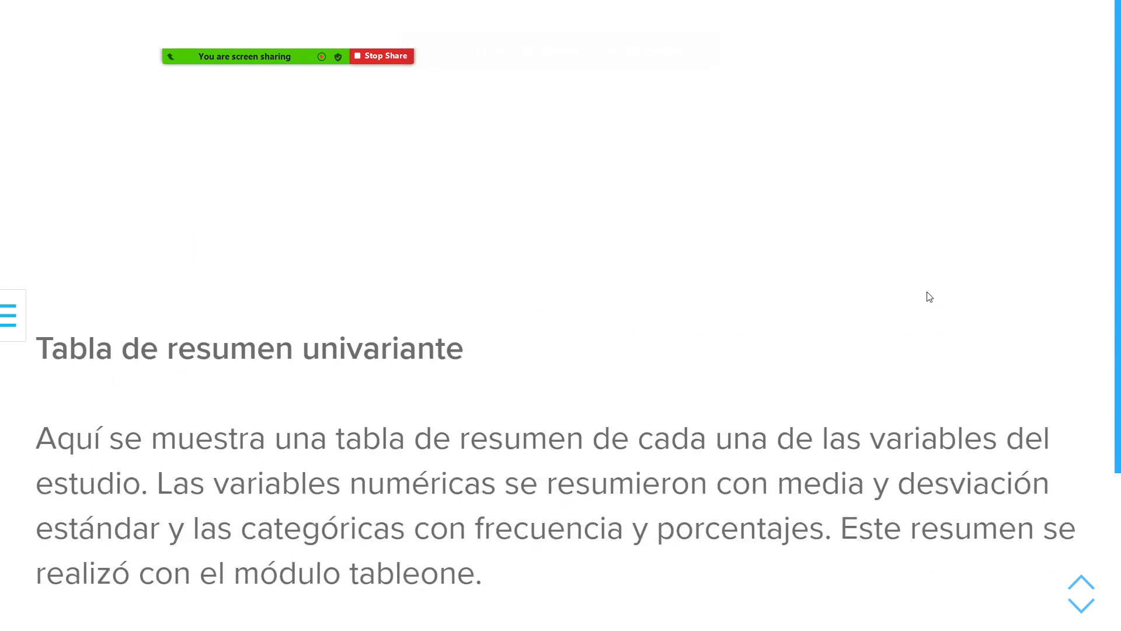
key(Down)
key(Down)
key(Down)
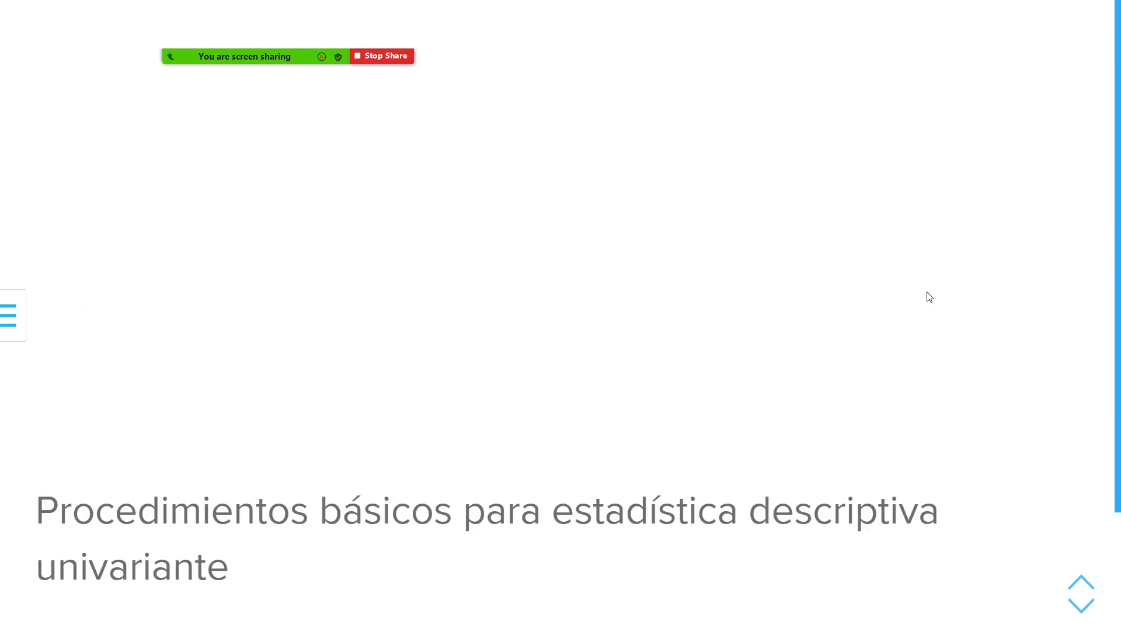
key(Up)
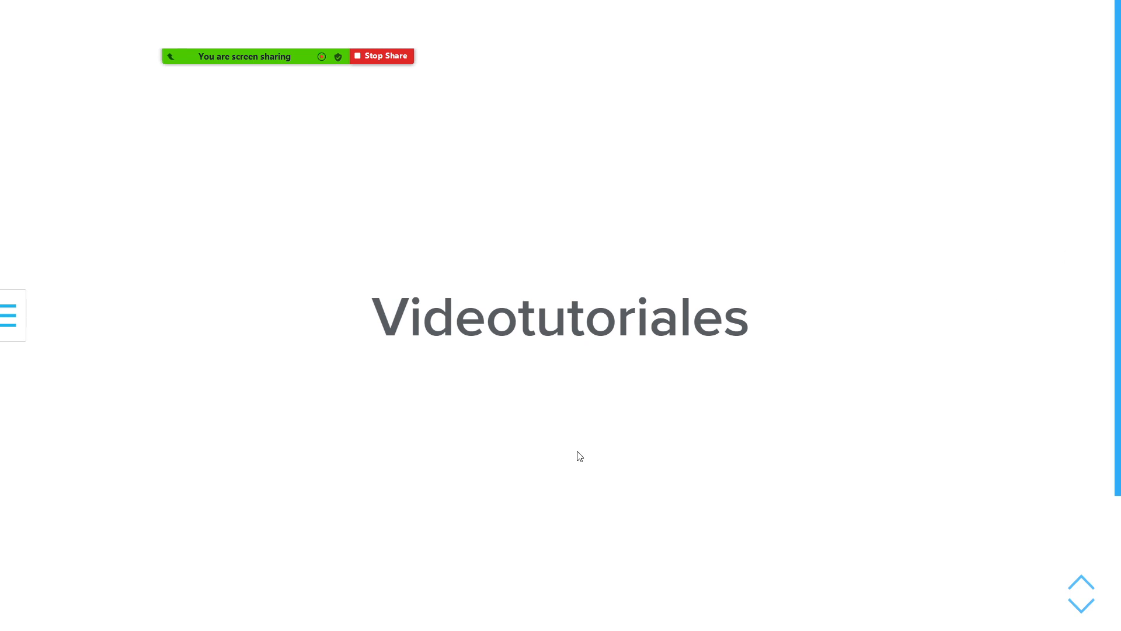
Go through the video tutorial slides up to "Actividad complementaria" and leave the full-screen presentation.
click(1090, 615)
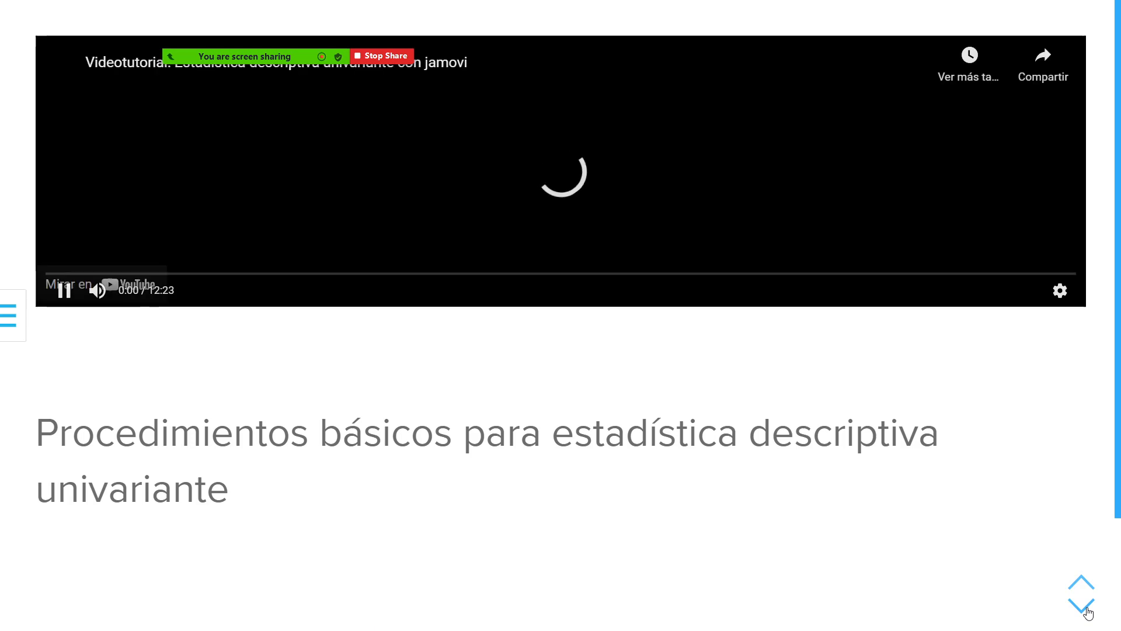
click(1089, 612)
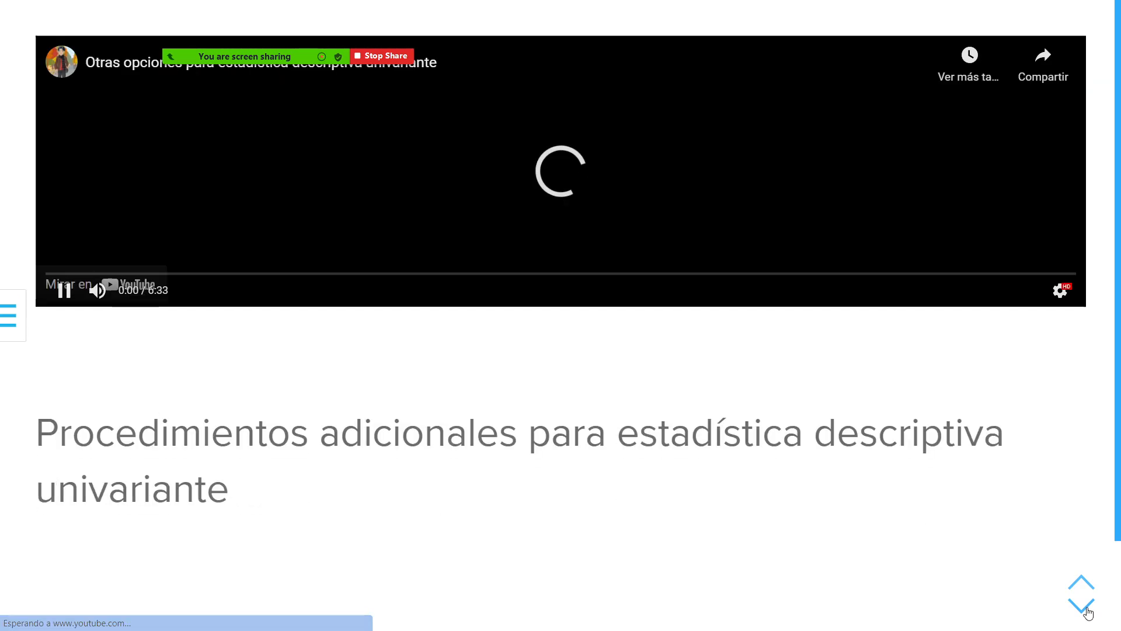
click(1089, 613)
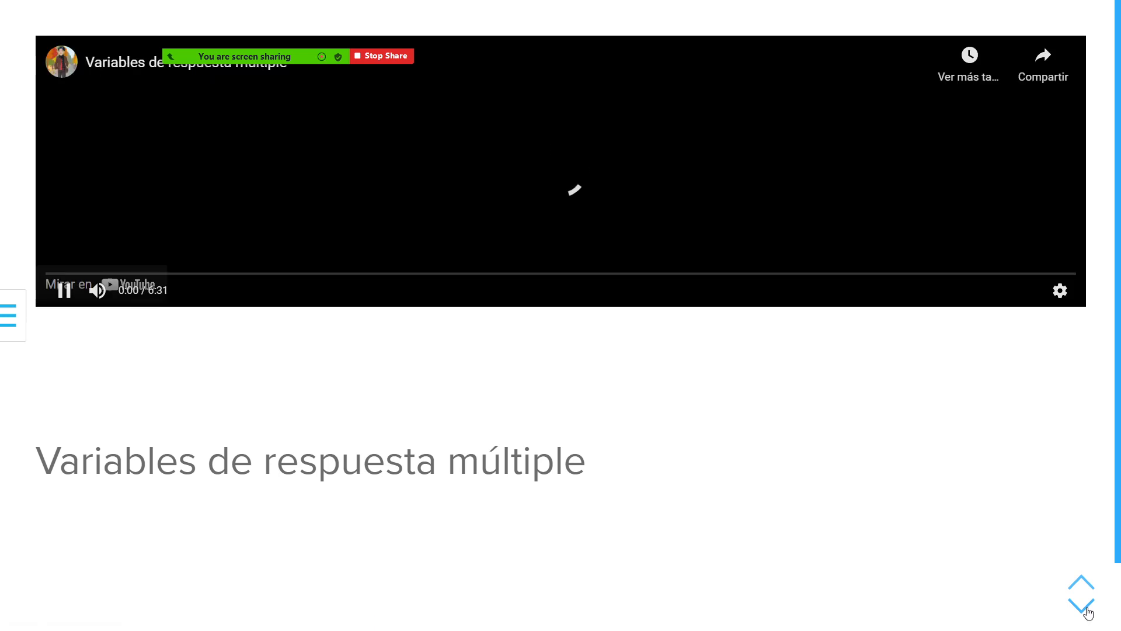
click(1090, 612)
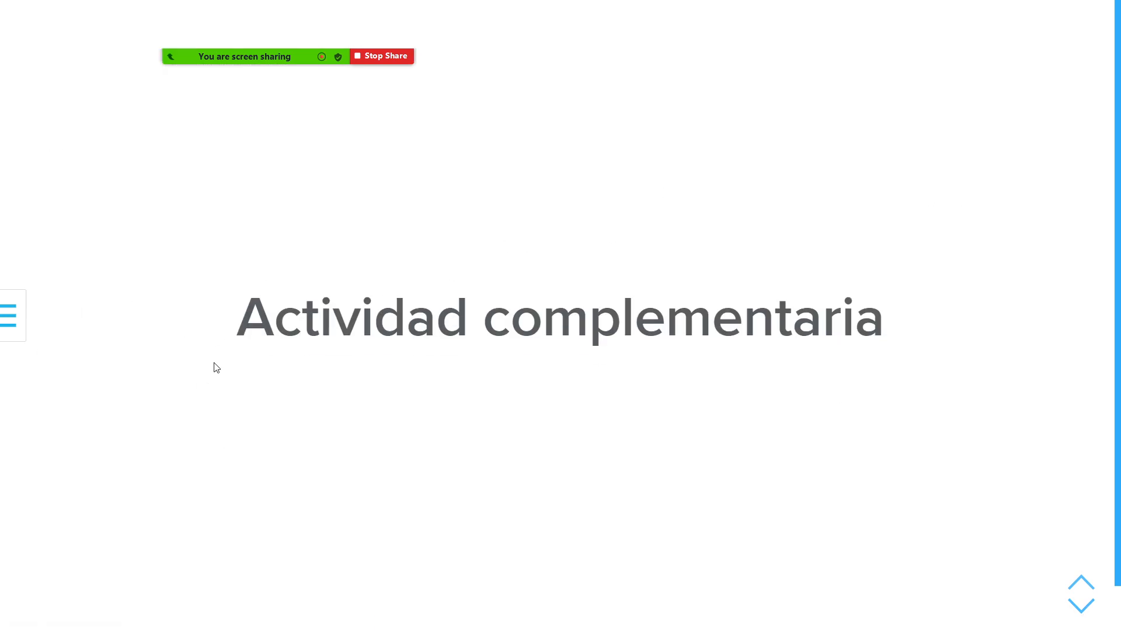
key(Escape)
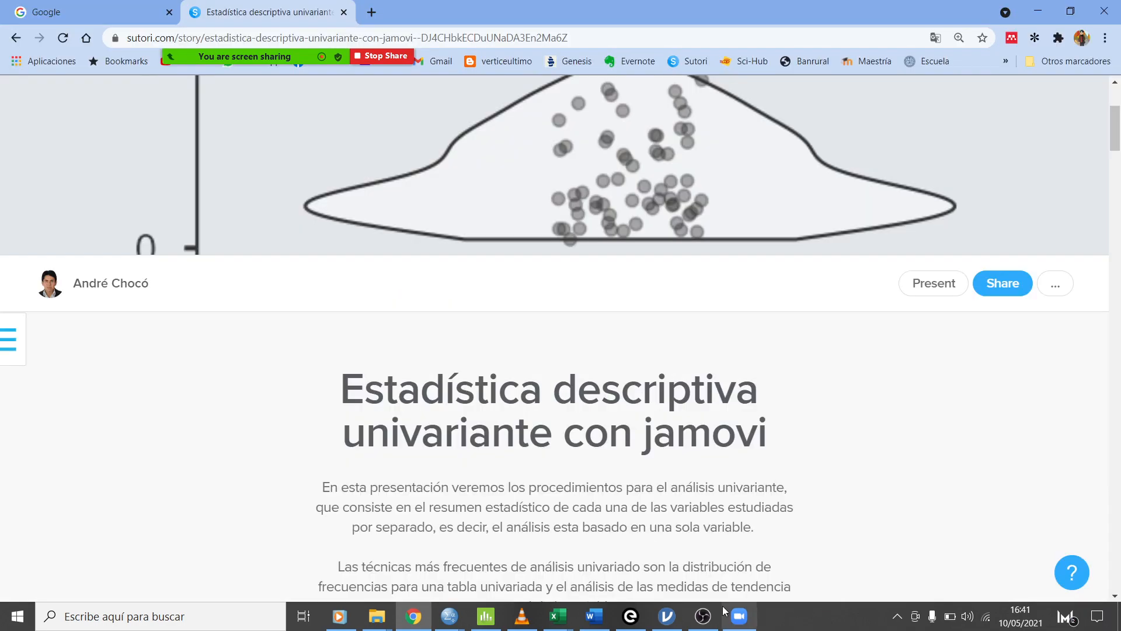
Switch to jamovi, check the list of installed modules and start a Table One analysis from ClinicoPath Descriptives.
click(654, 626)
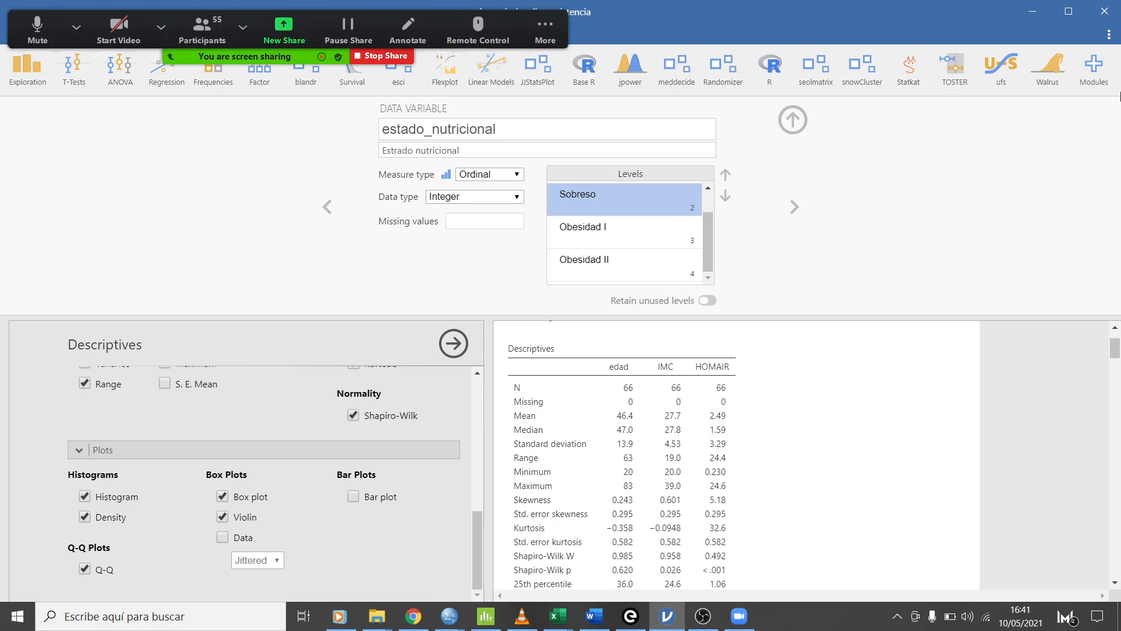
click(1094, 74)
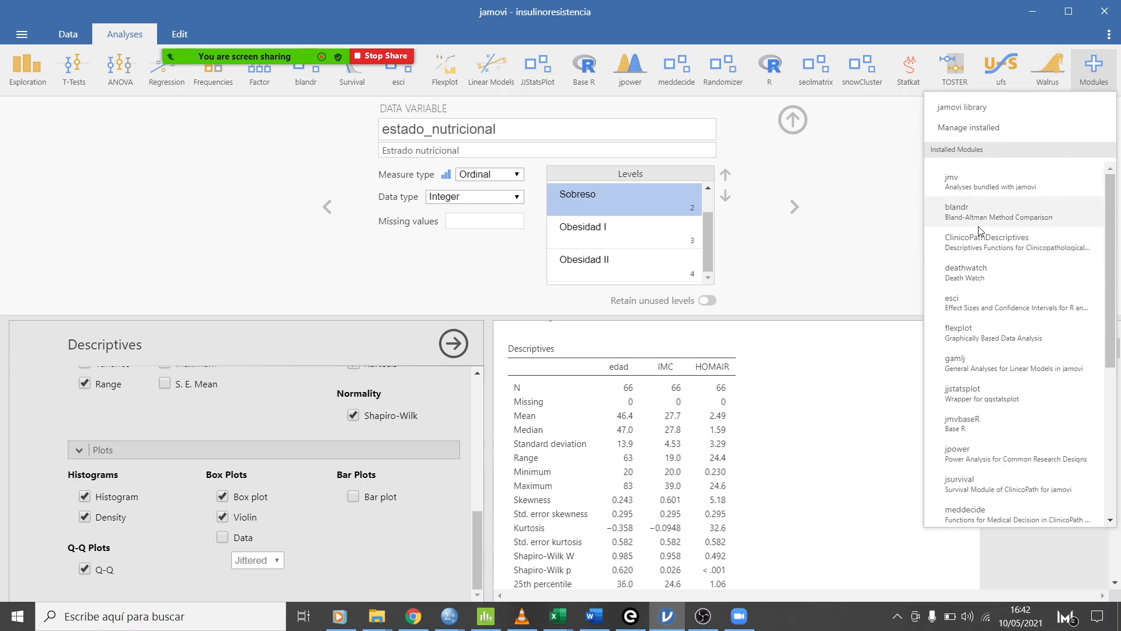
click(26, 69)
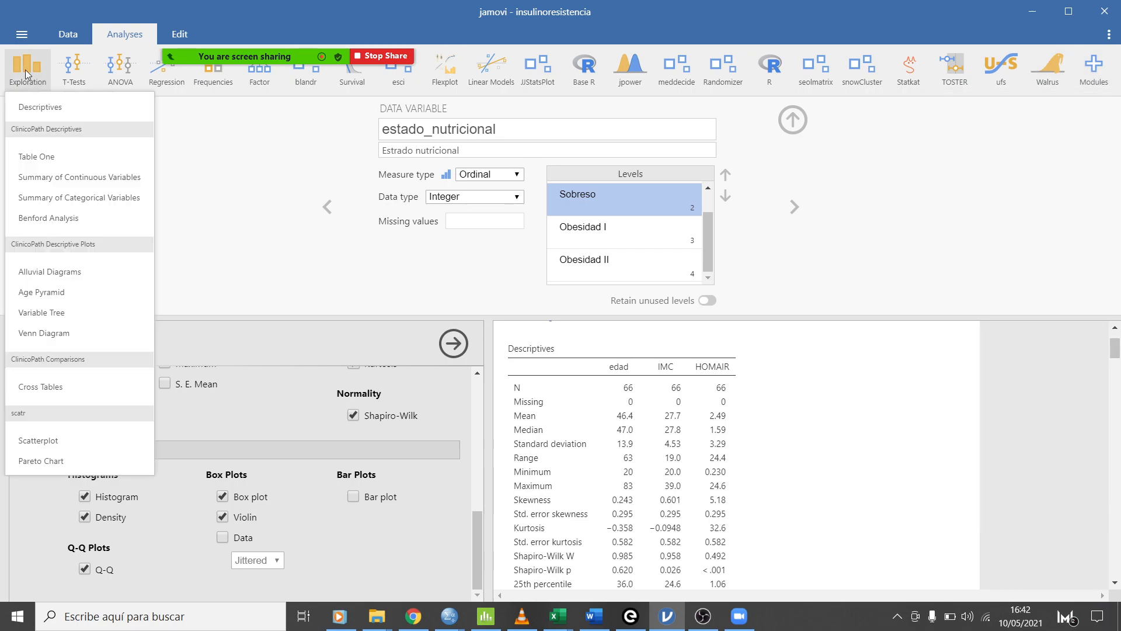
click(51, 161)
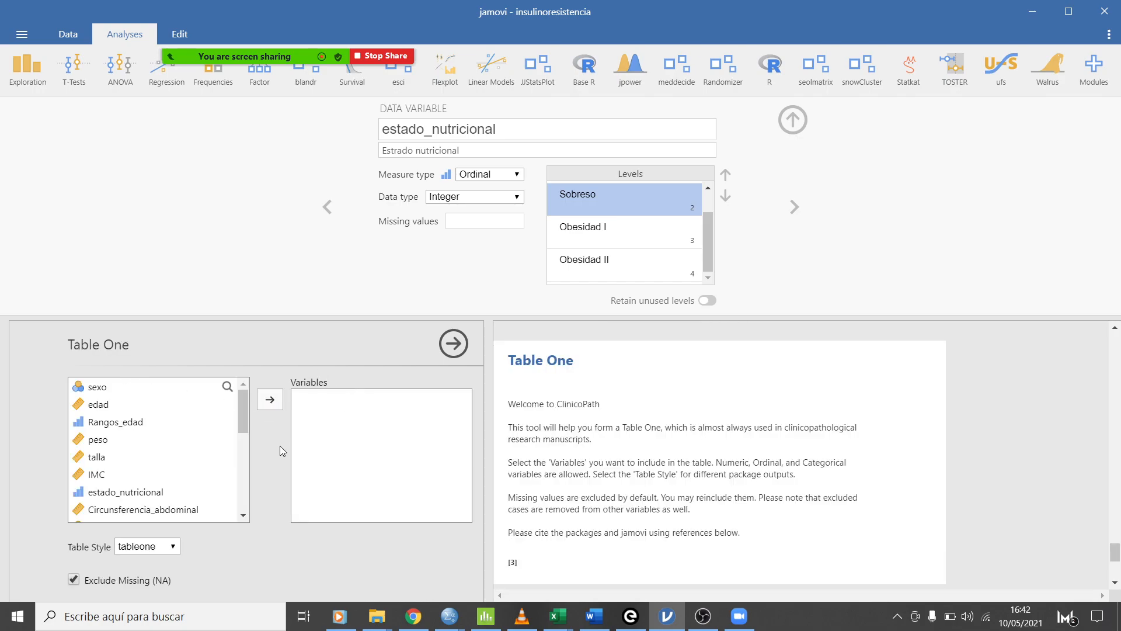
Add sexo, IMC, peso, talla, estado_nutricional and edad to the Table One variables.
click(93, 386)
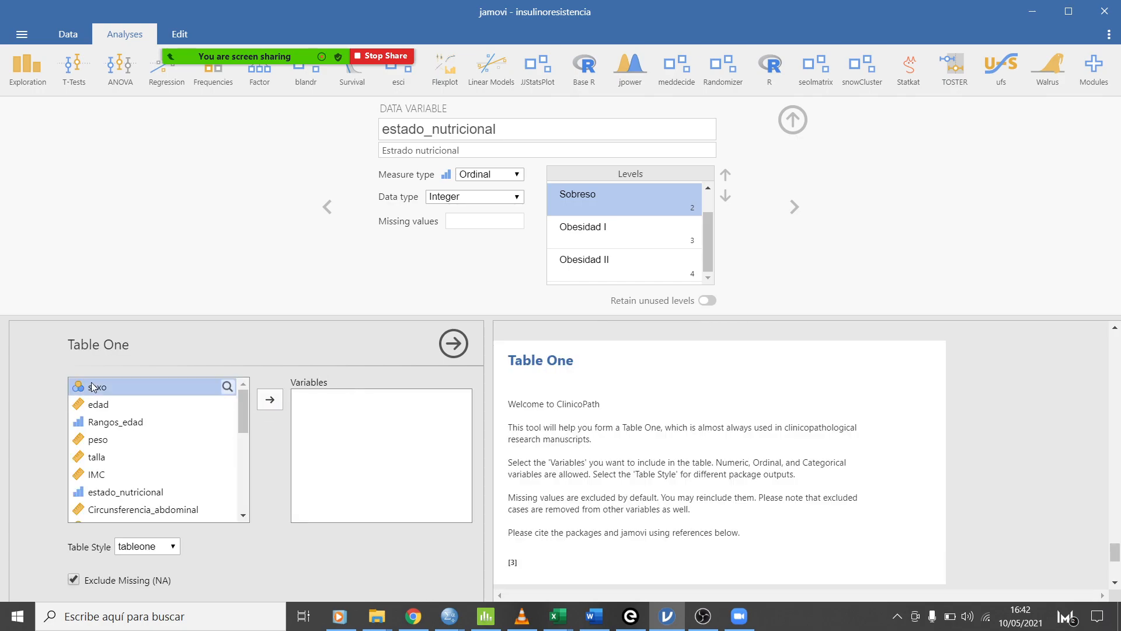
click(272, 407)
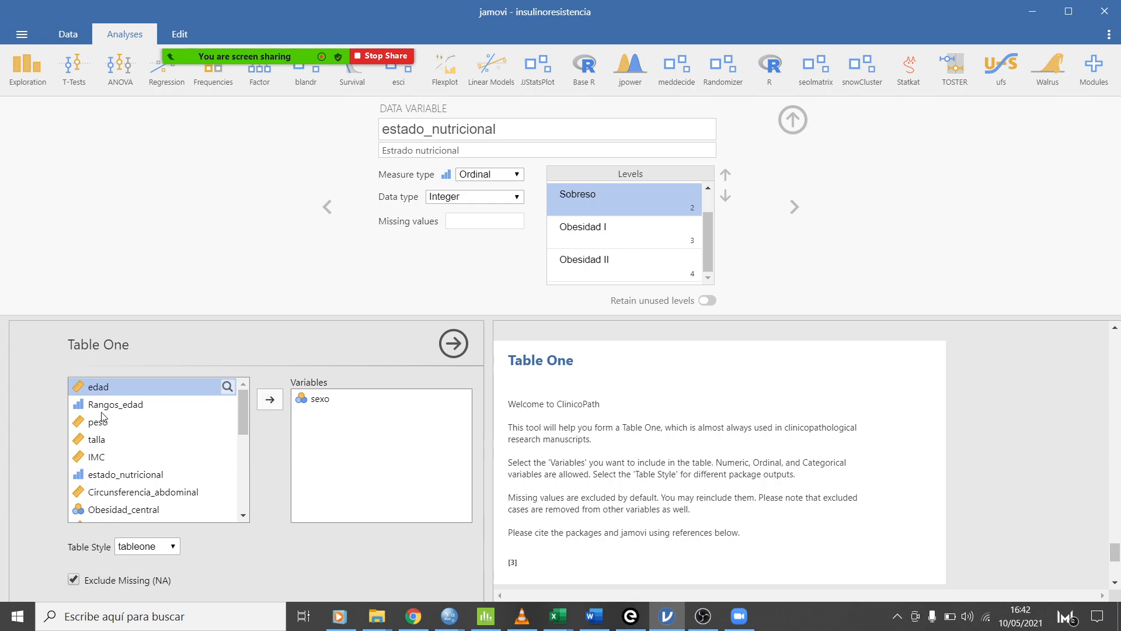
click(93, 460)
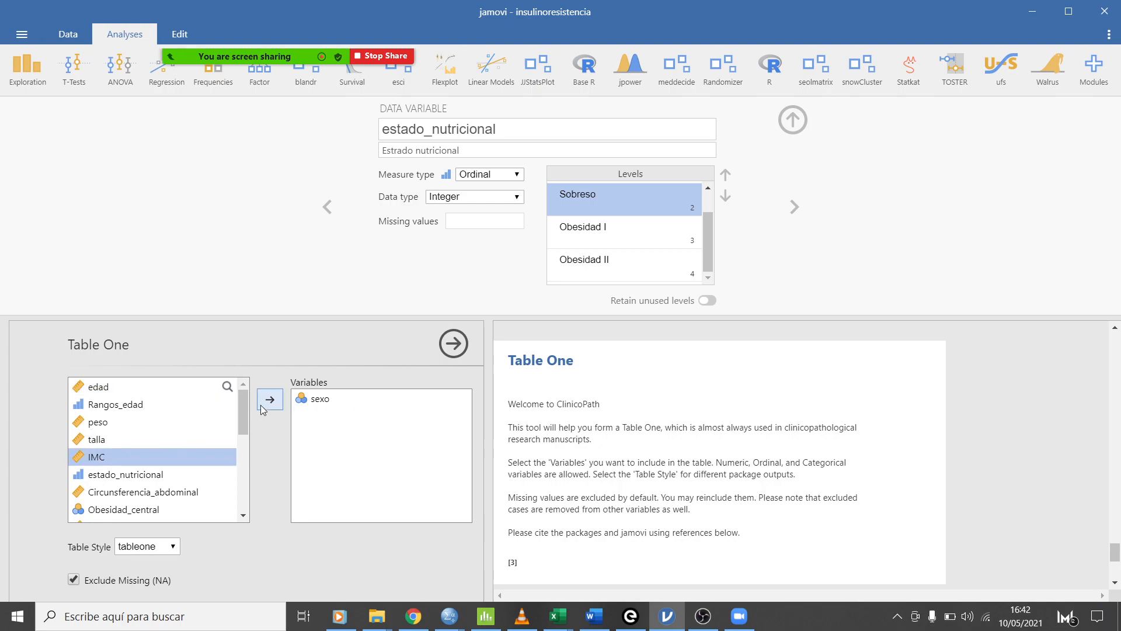
click(269, 400)
click(94, 423)
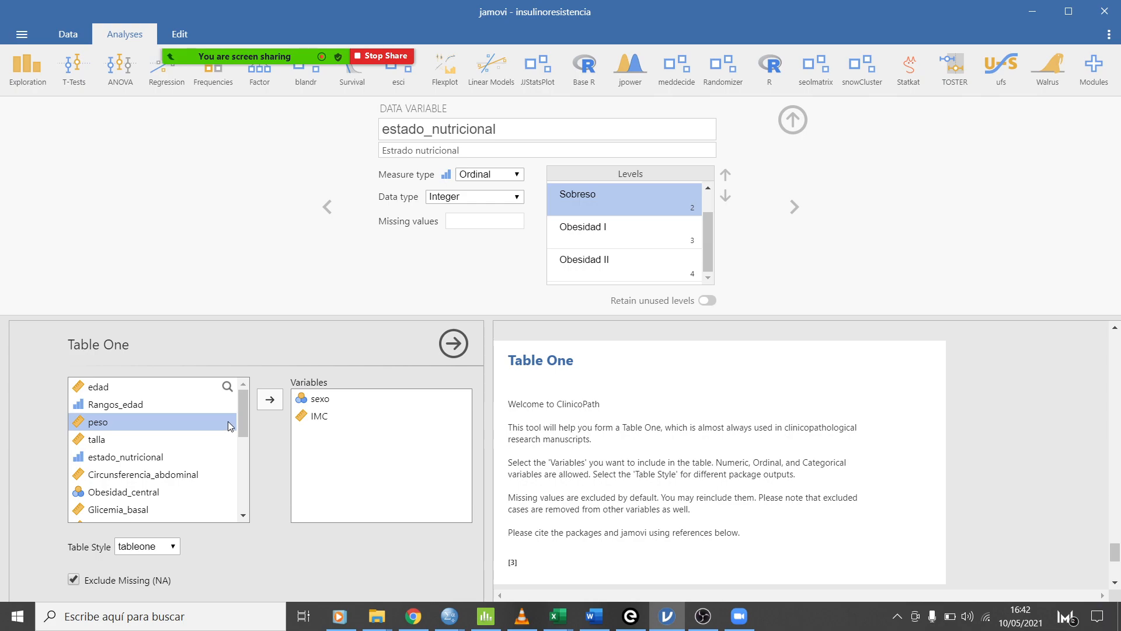
click(270, 400)
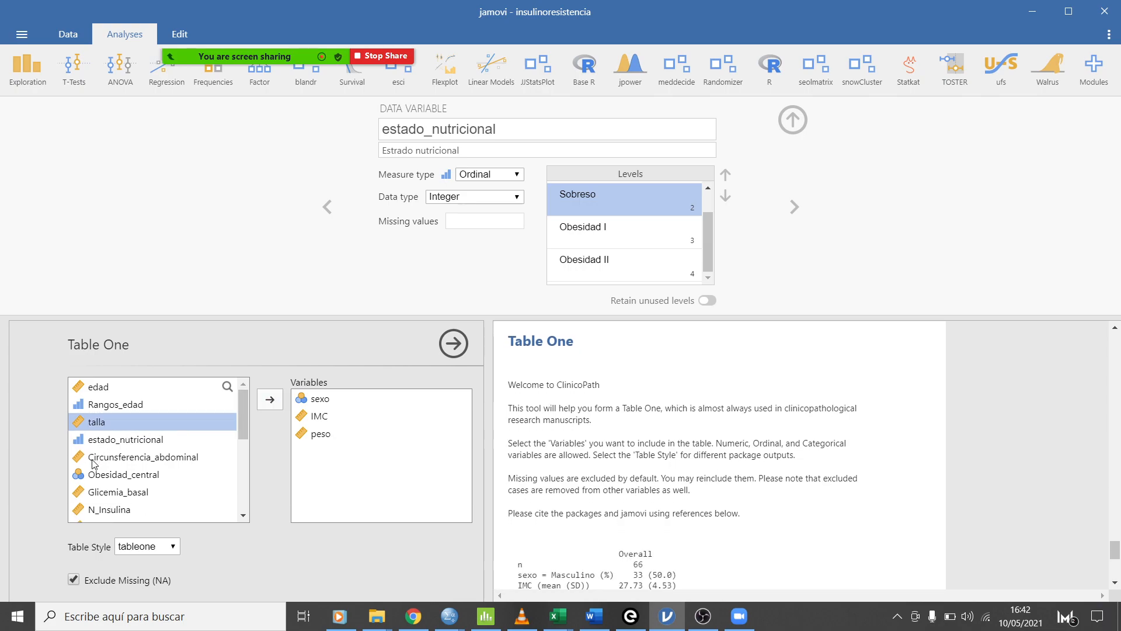
click(269, 399)
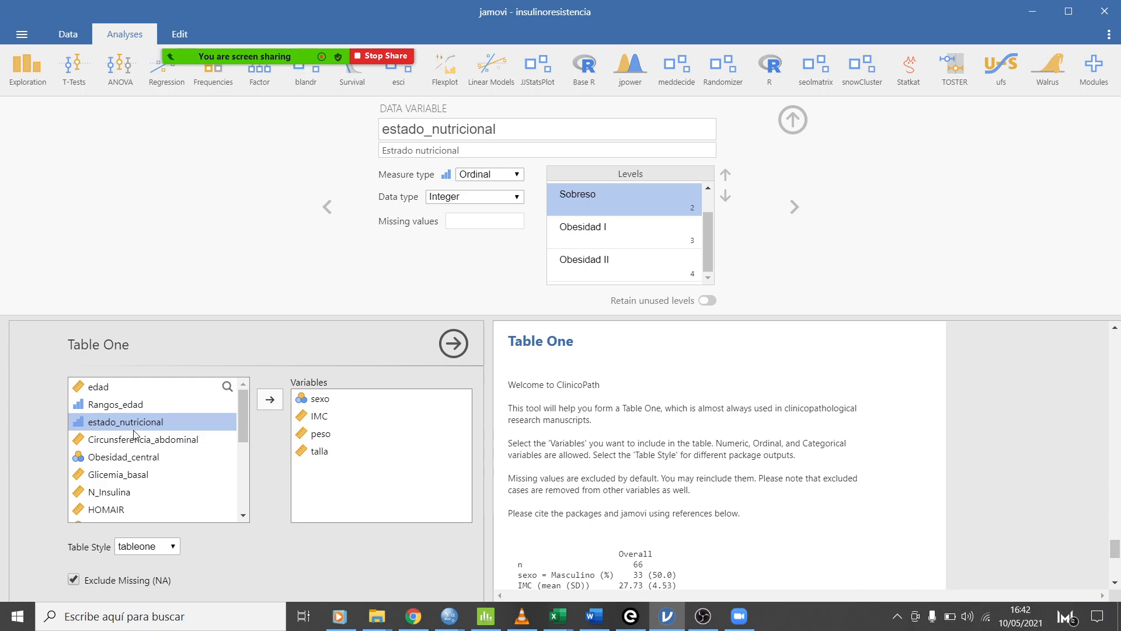
click(269, 399)
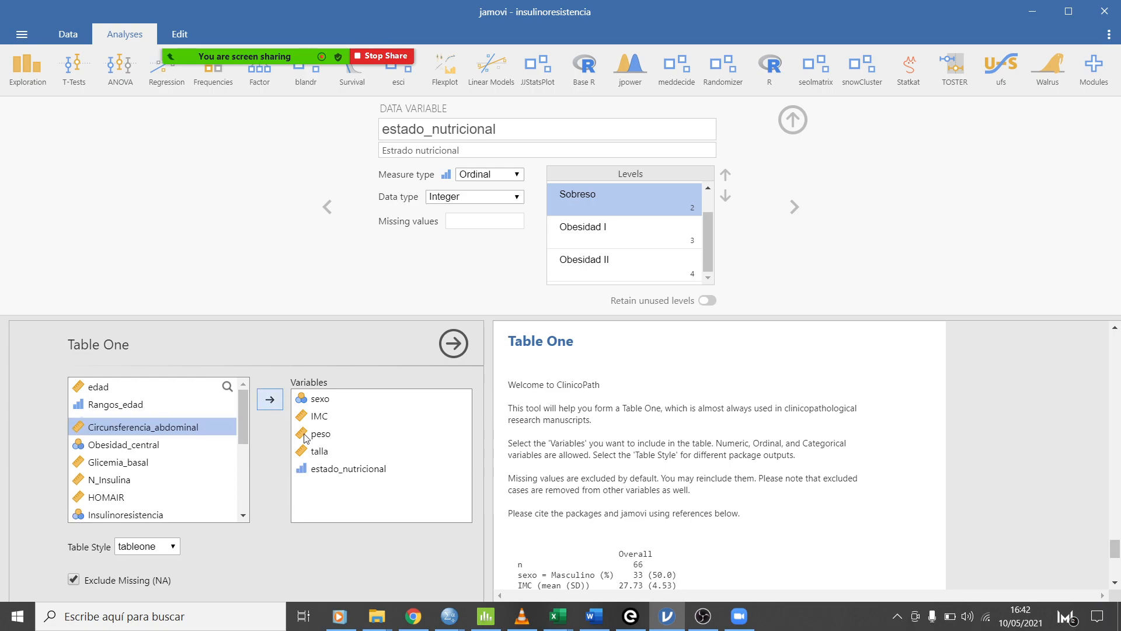
click(101, 389)
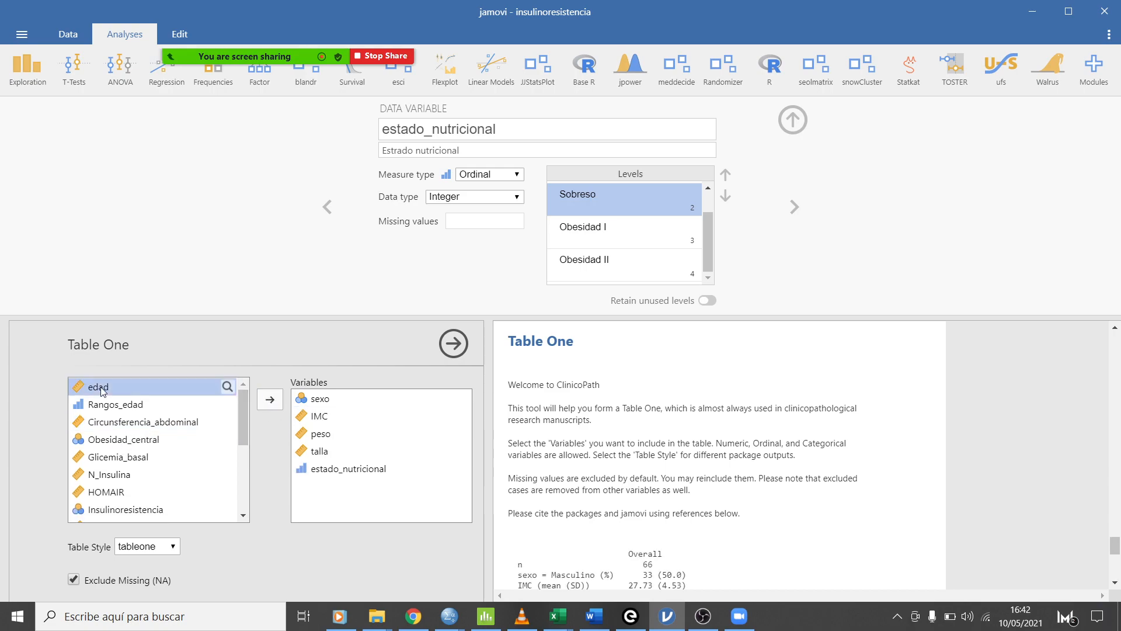
click(270, 402)
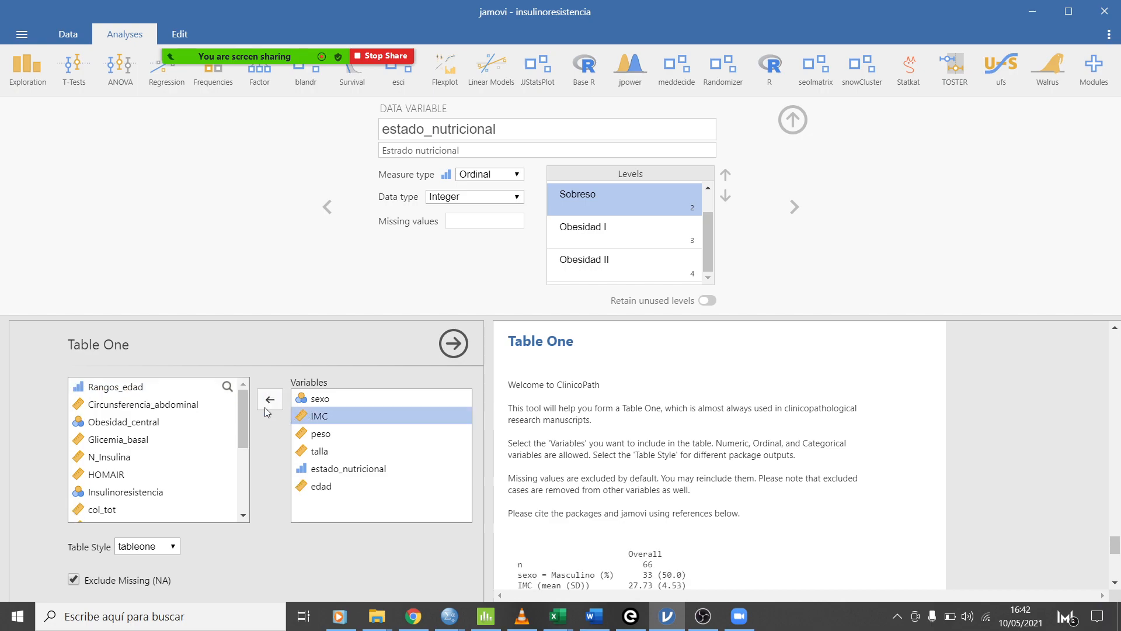
Remove IMC from the Table One variables and review the updated summary table in the results.
click(265, 408)
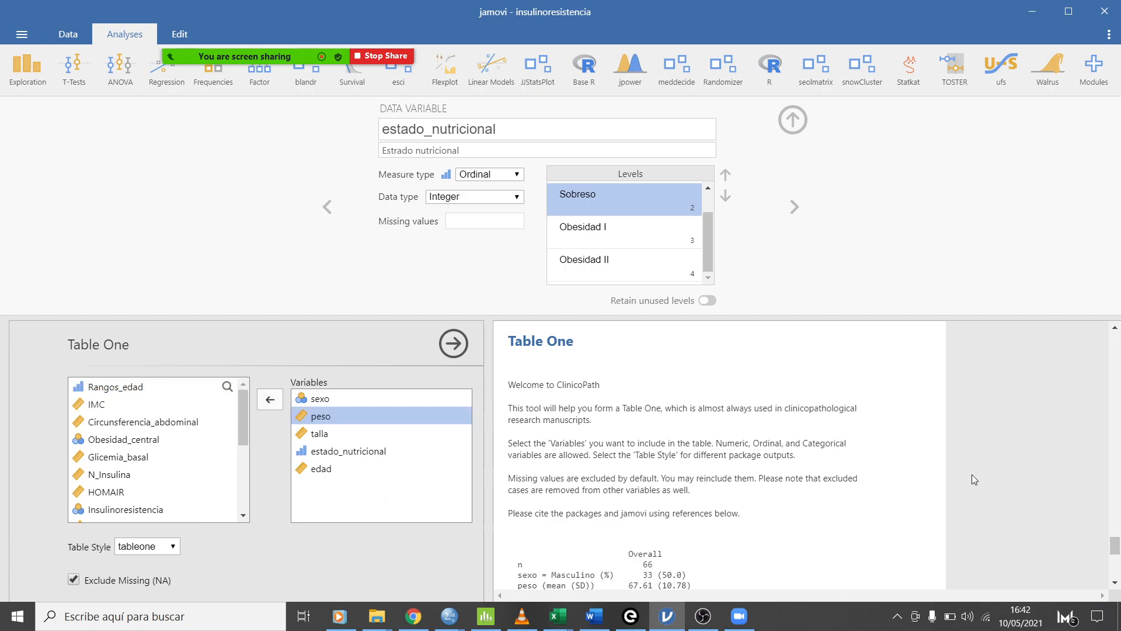
scroll(924, 499, down, 6)
scroll(577, 450, up, 1)
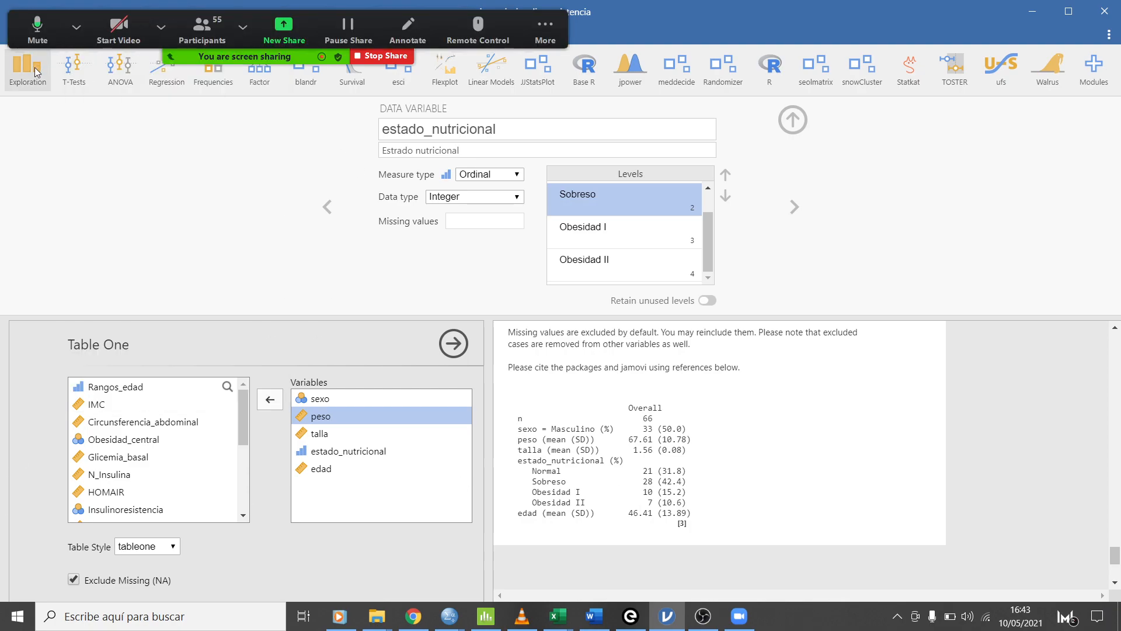
Start a Summary of Categorical Variables analysis with sexo, Rangos_edad, estado_nutricional and Obesidad_central.
click(34, 68)
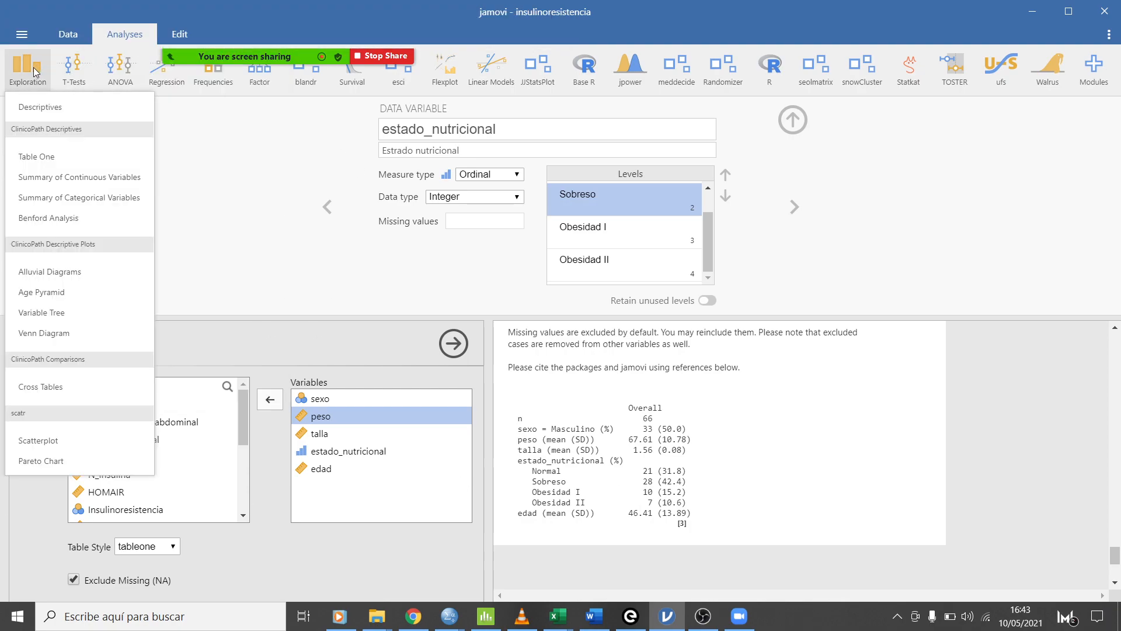
click(106, 198)
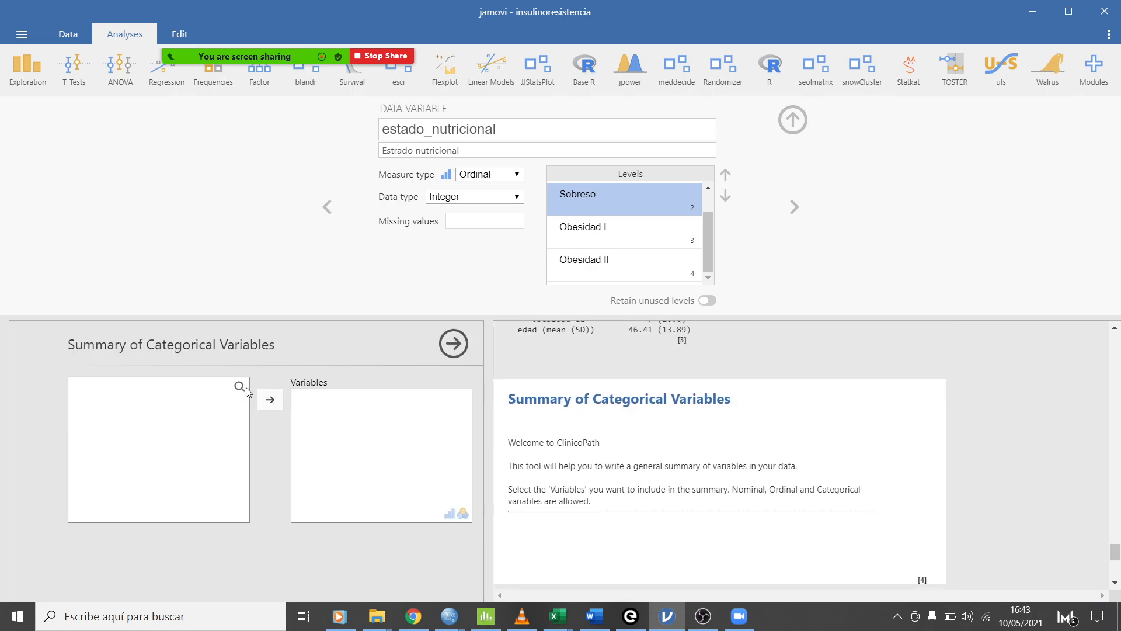
click(103, 388)
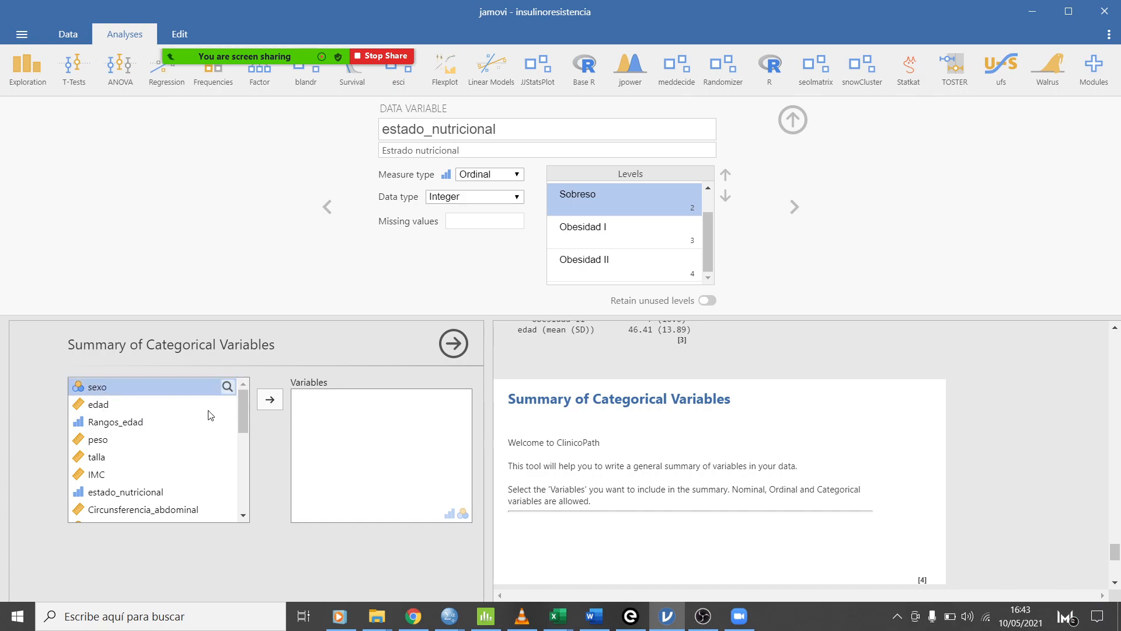
click(270, 402)
click(270, 400)
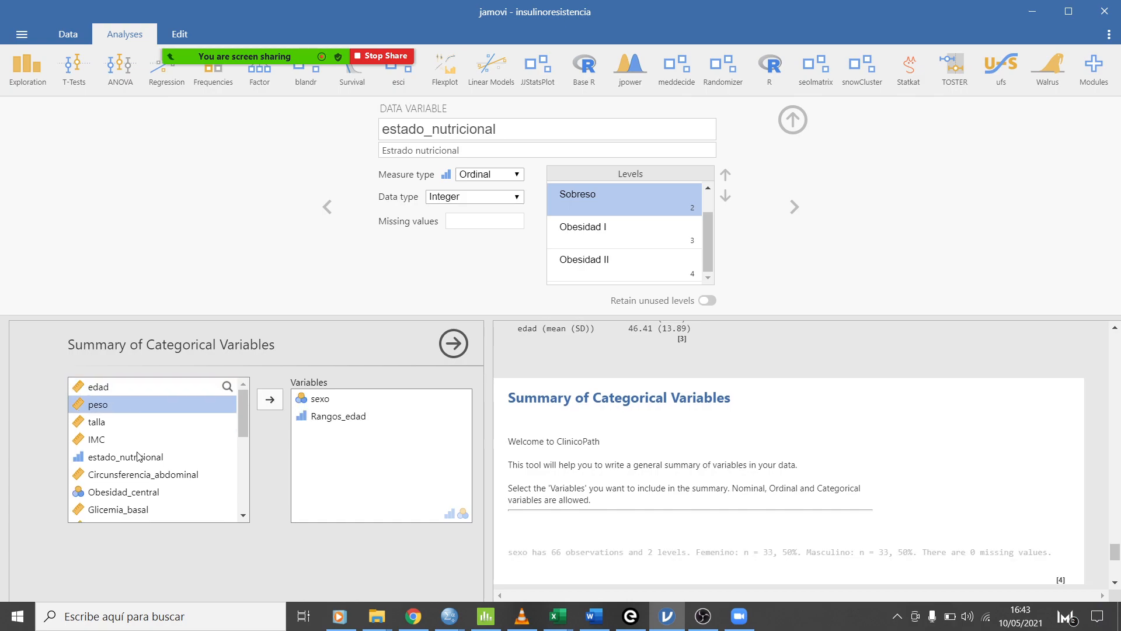
click(232, 455)
click(270, 399)
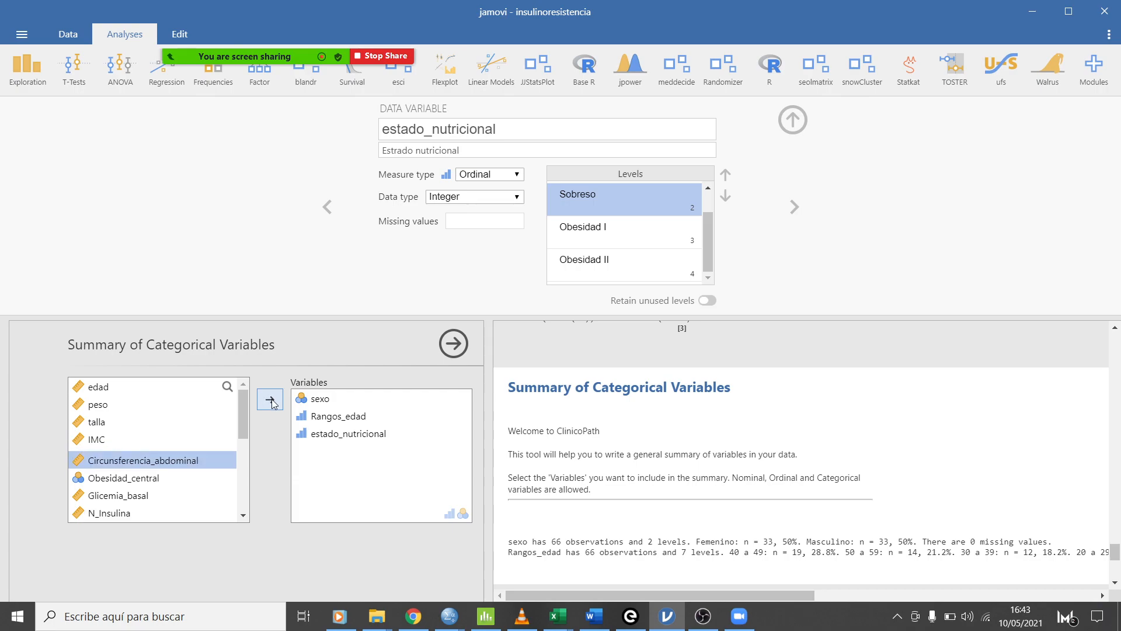
click(130, 476)
click(270, 400)
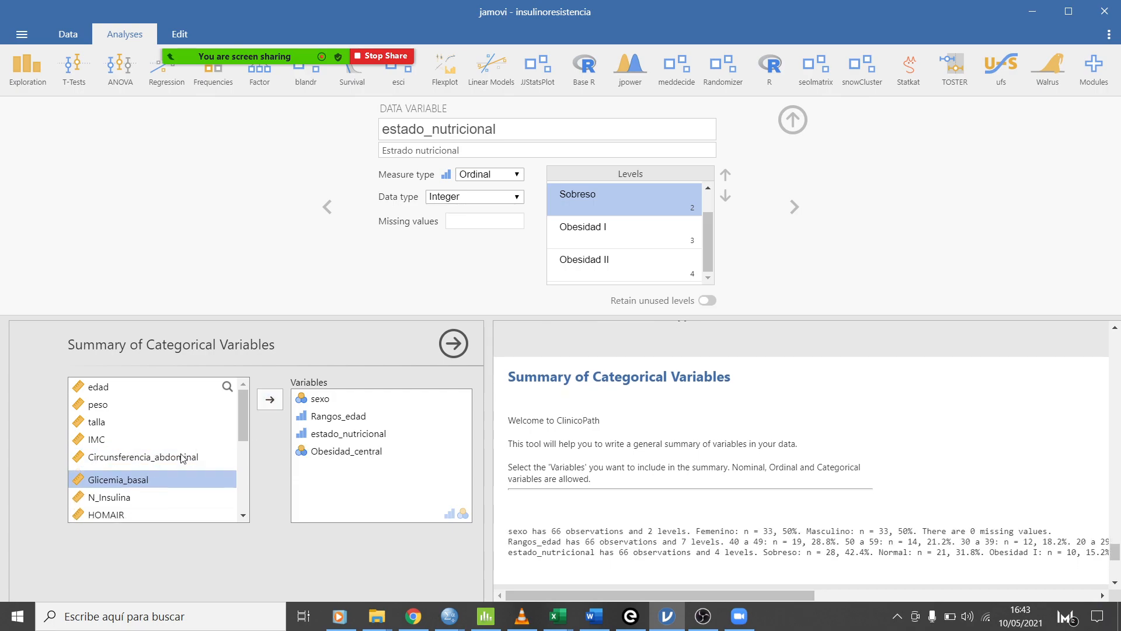
Add hipertrigliceridemia and hipercolesterolemia to the categorical variables summary.
scroll(140, 468, down, 3)
click(141, 470)
click(270, 400)
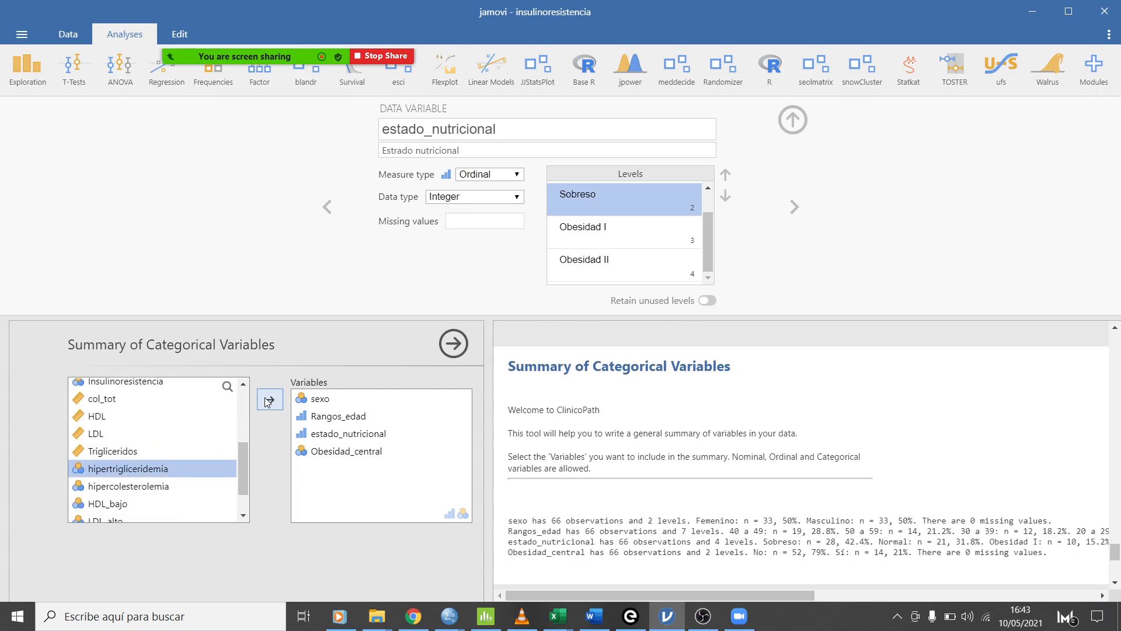
click(139, 484)
click(129, 469)
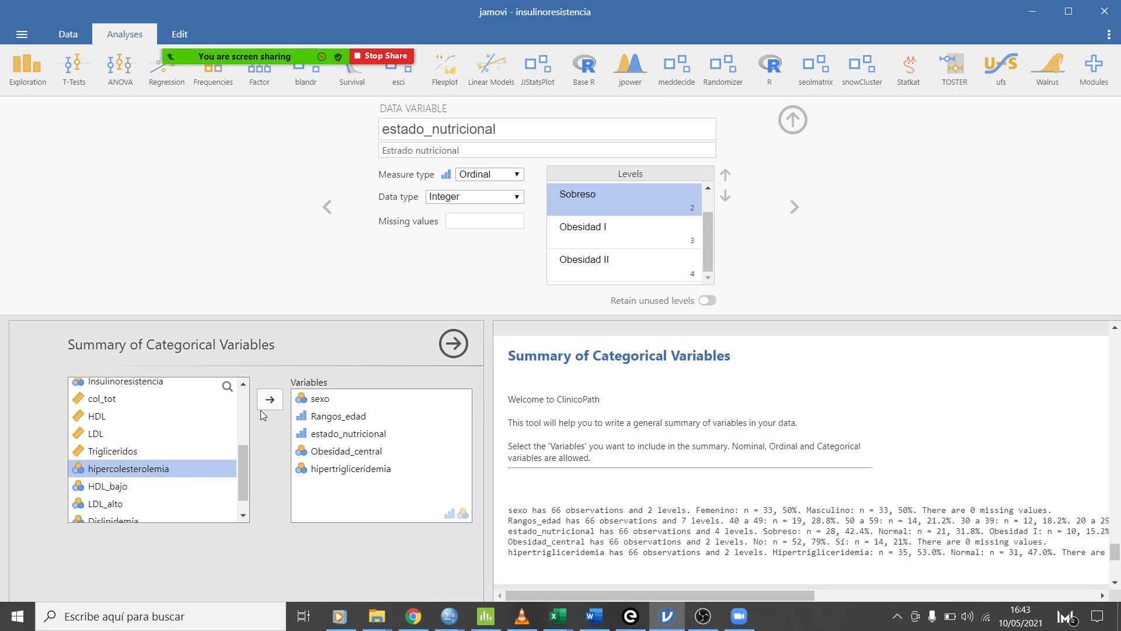
click(270, 400)
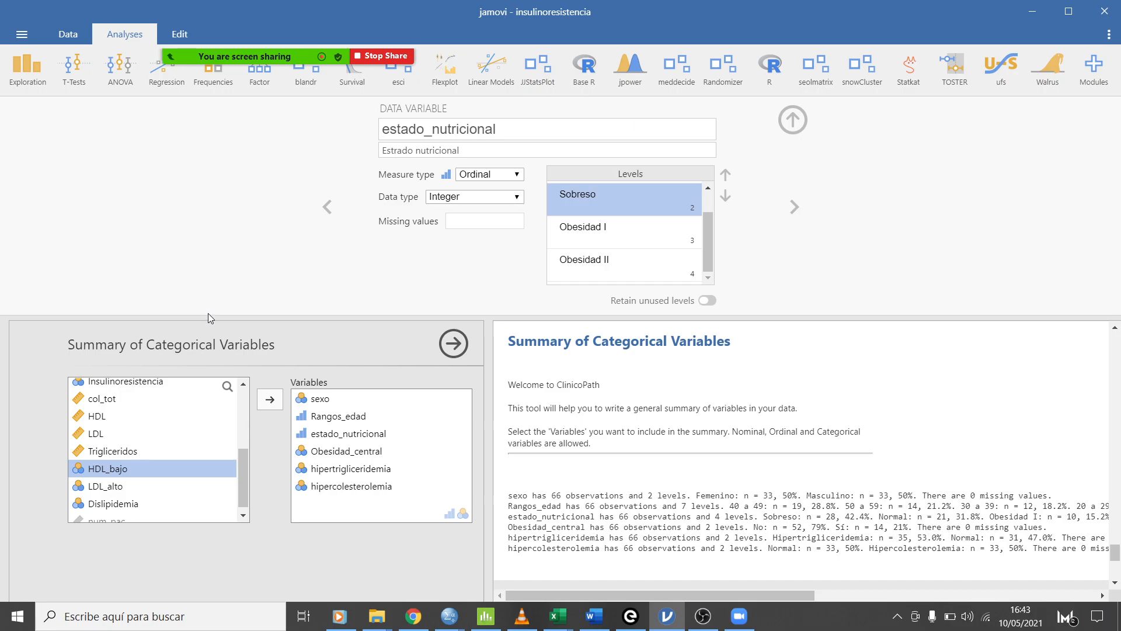
Return to the Sutori story in Chrome and go to its "Tablas de resumen de variables" section.
click(1050, 13)
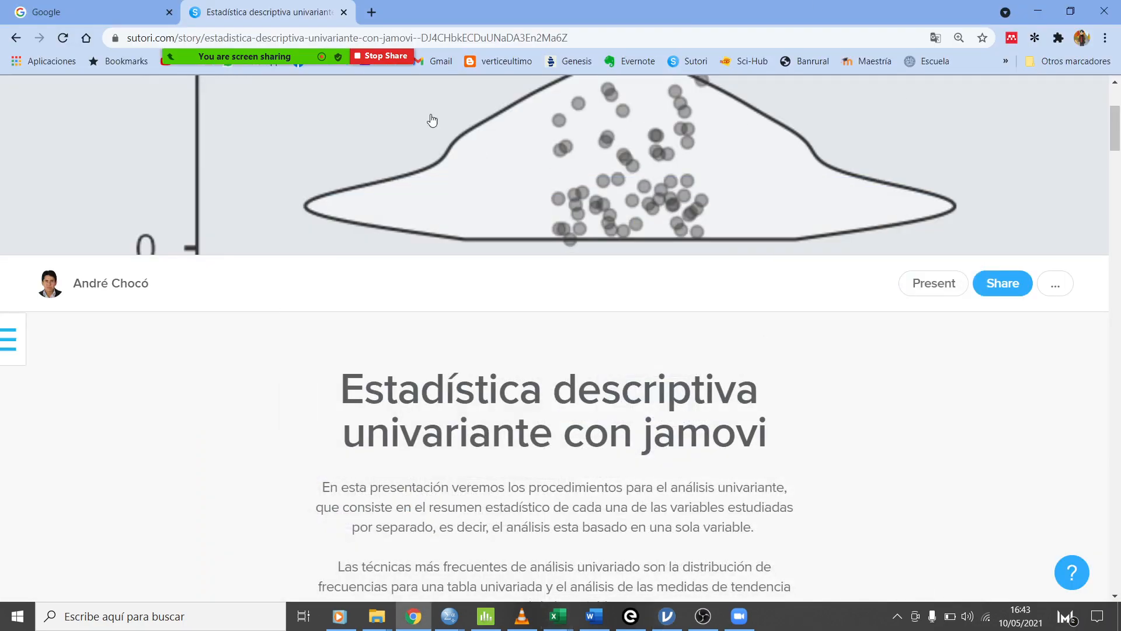
click(9, 338)
mouse_move(8, 337)
click(88, 350)
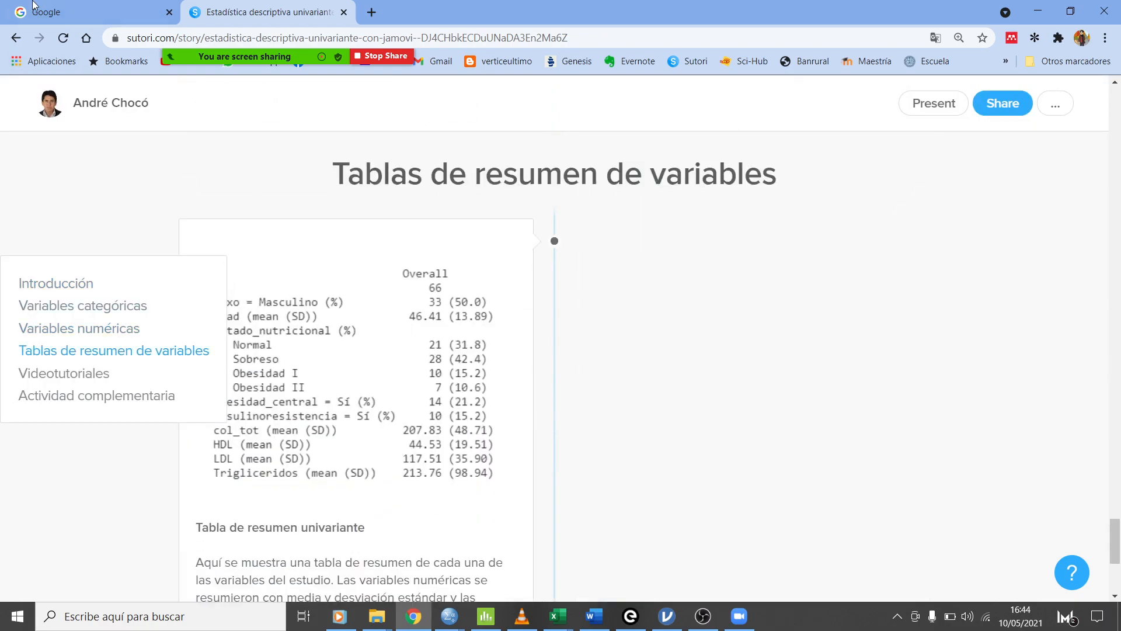
Leave the univariate story, open "Estadística descriptiva bivariante con jamovi" and present it full screen.
click(17, 39)
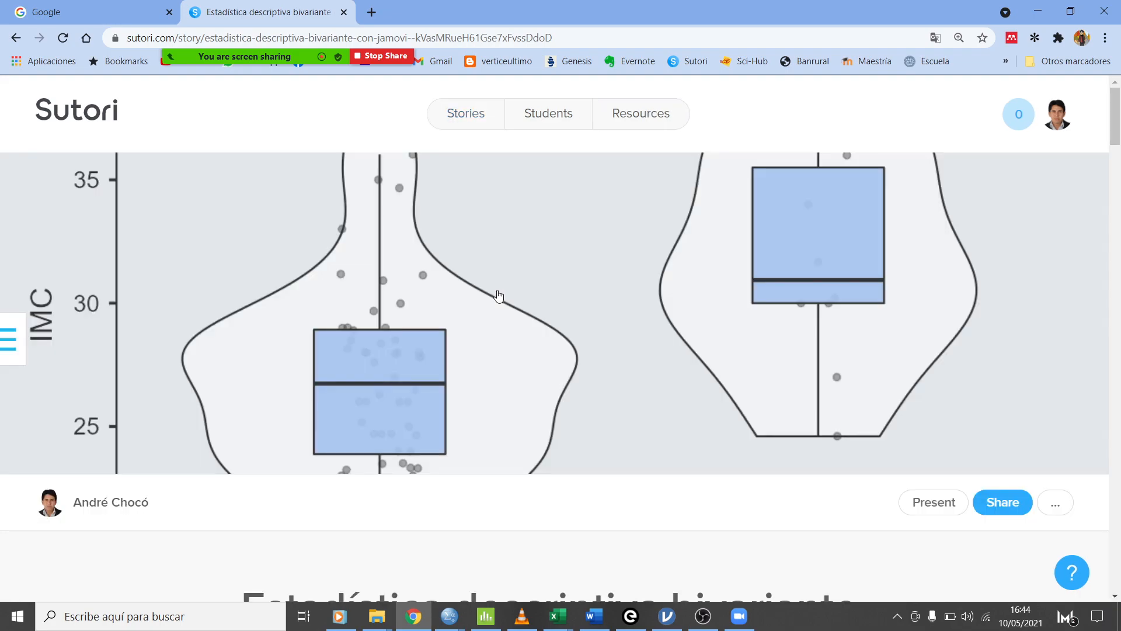
scroll(498, 296, down, 3)
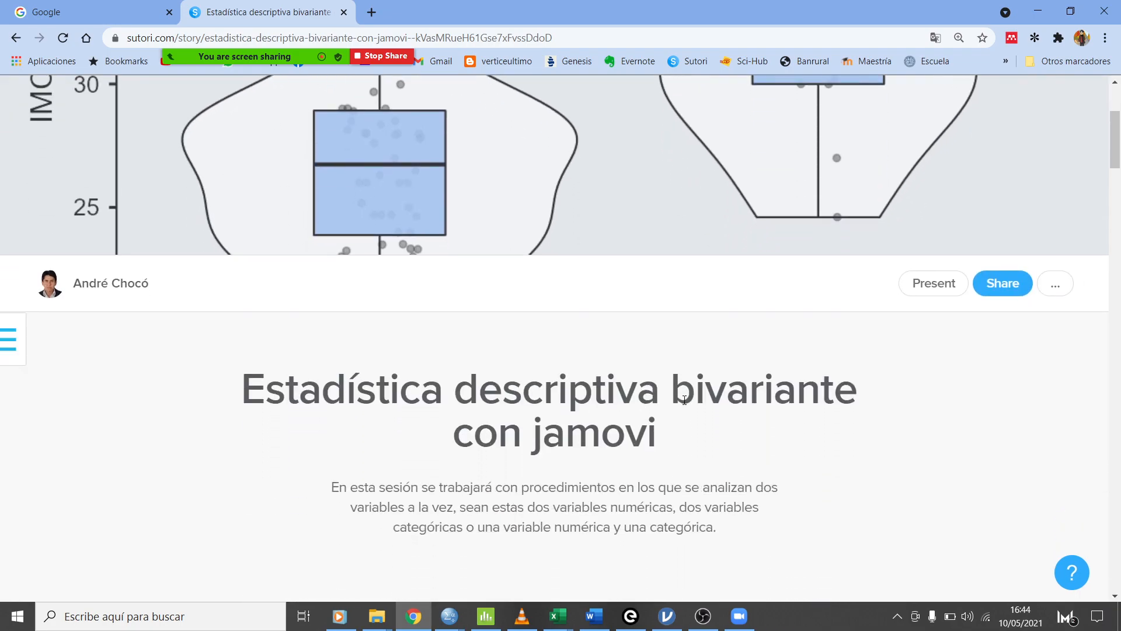
click(925, 292)
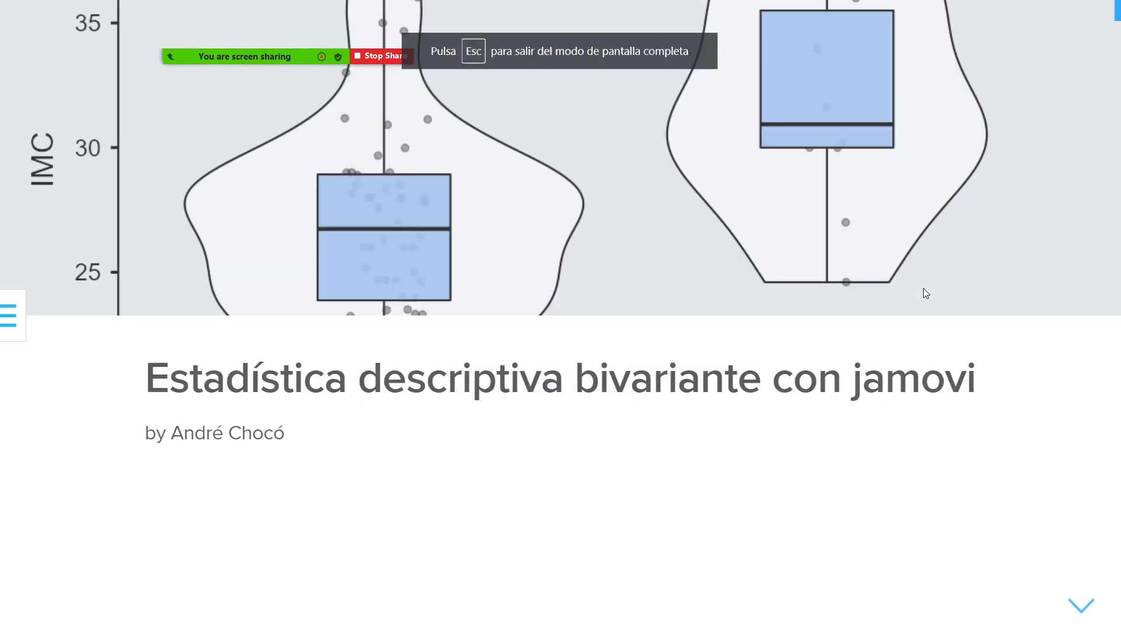
Go through the introductory slides to the definition of bivariate statistics, highlighting "bivariante", "Correlación" and "cualitativa" in the text.
scroll(923, 288, down, 3)
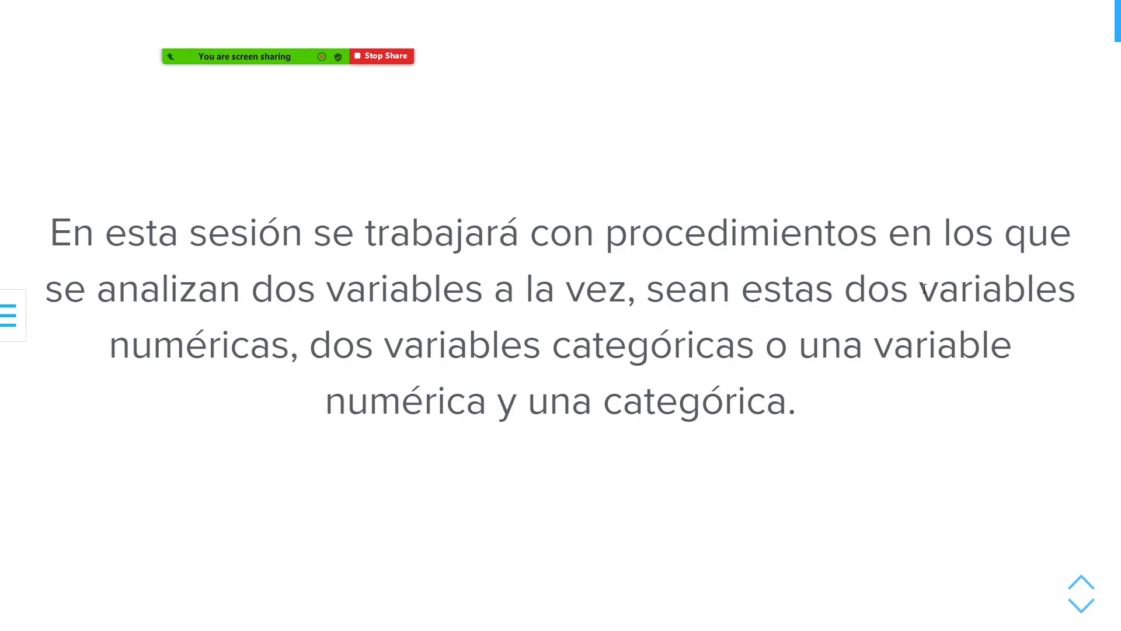
scroll(923, 289, down, 2)
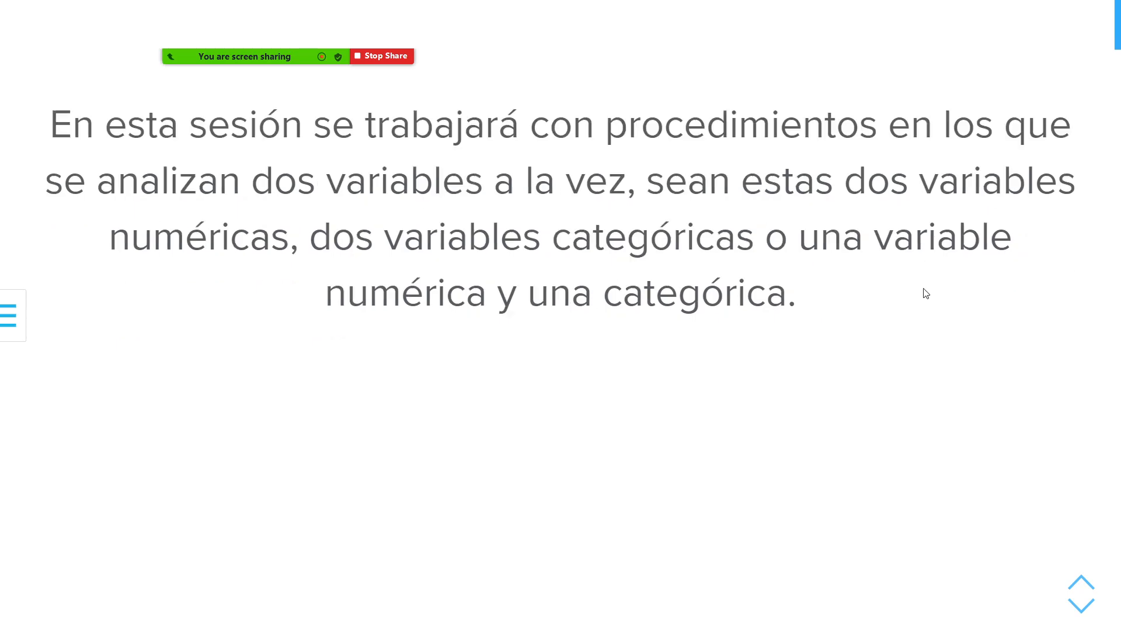
scroll(924, 291, down, 2)
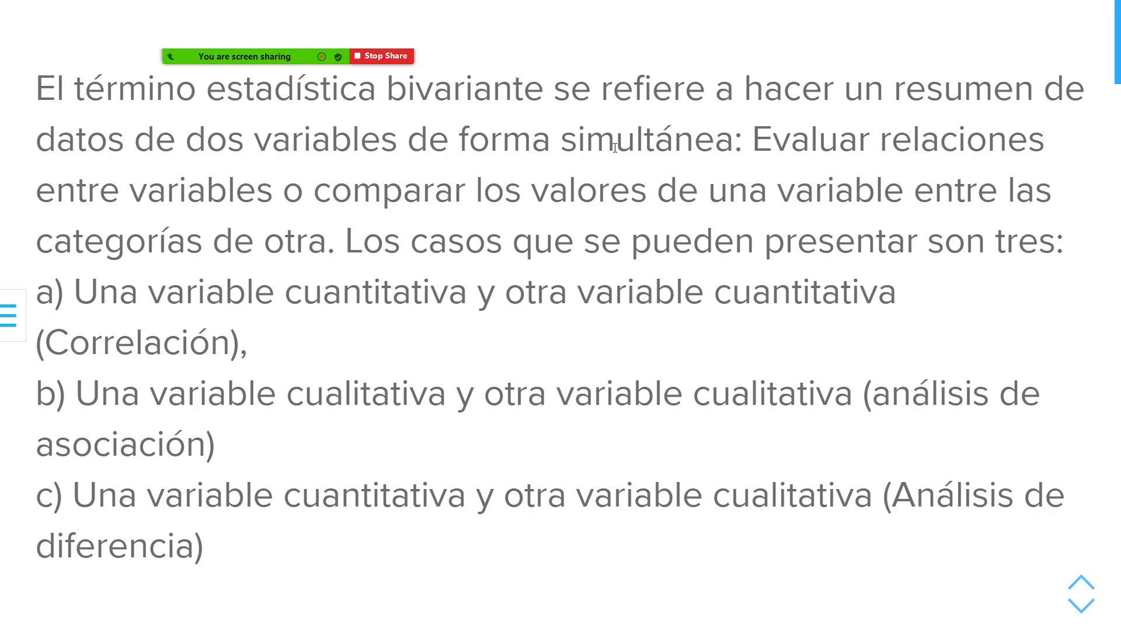
drag(395, 89, 552, 81)
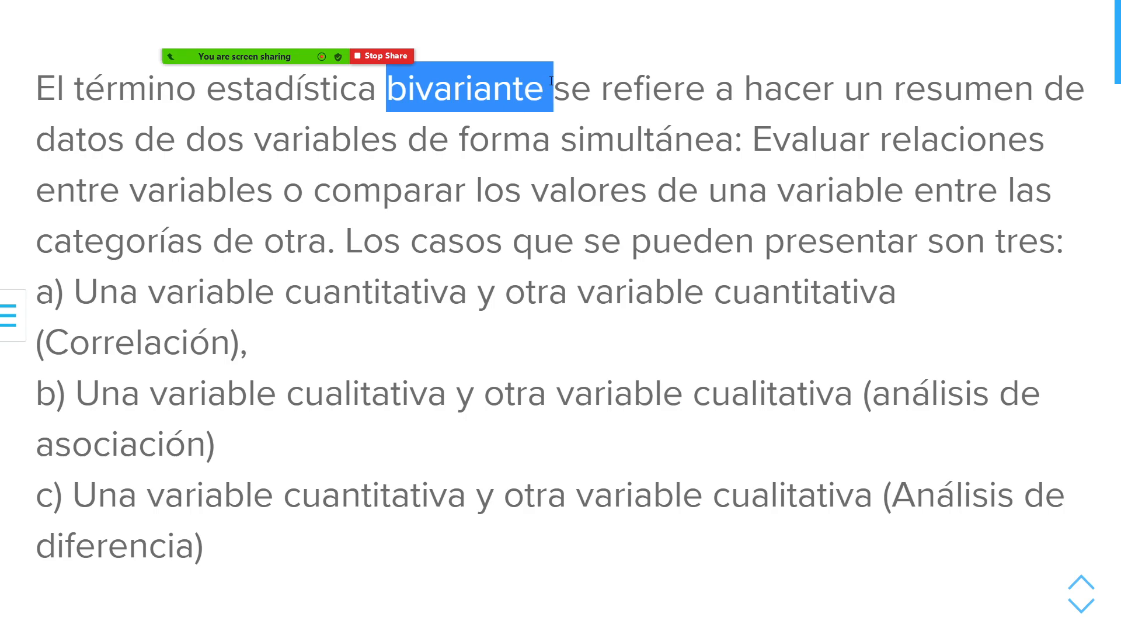
drag(233, 345, 39, 342)
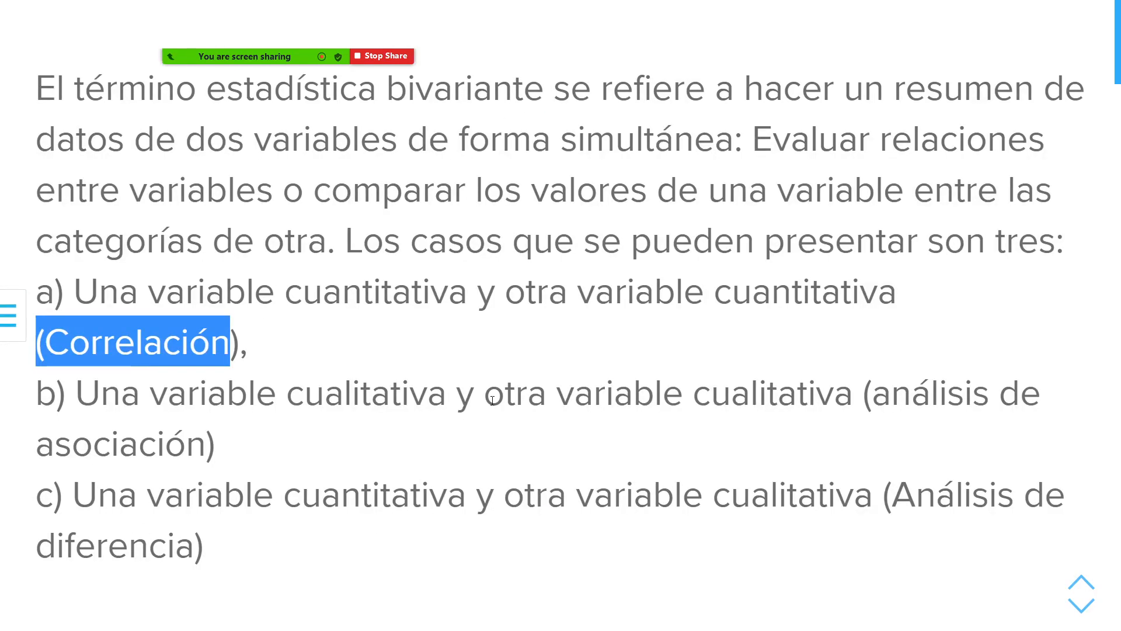
drag(287, 400, 448, 395)
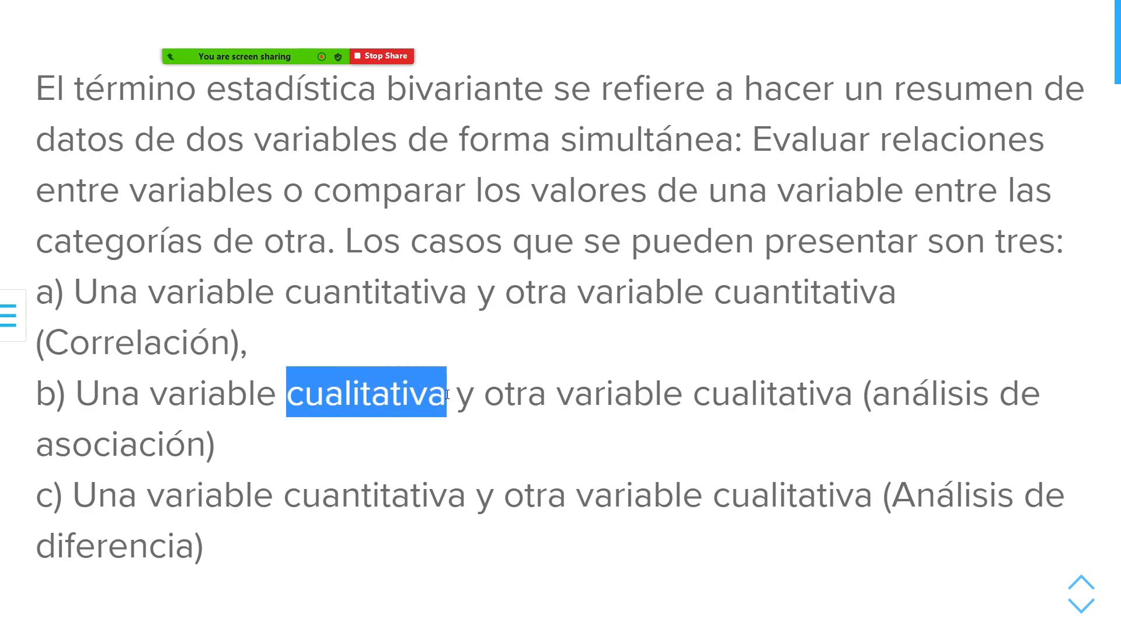
Highlight "cualitativa", "asociación" and "Análisis de diferencia" in cases b and c of the bivariate statistics definition.
drag(694, 397, 832, 383)
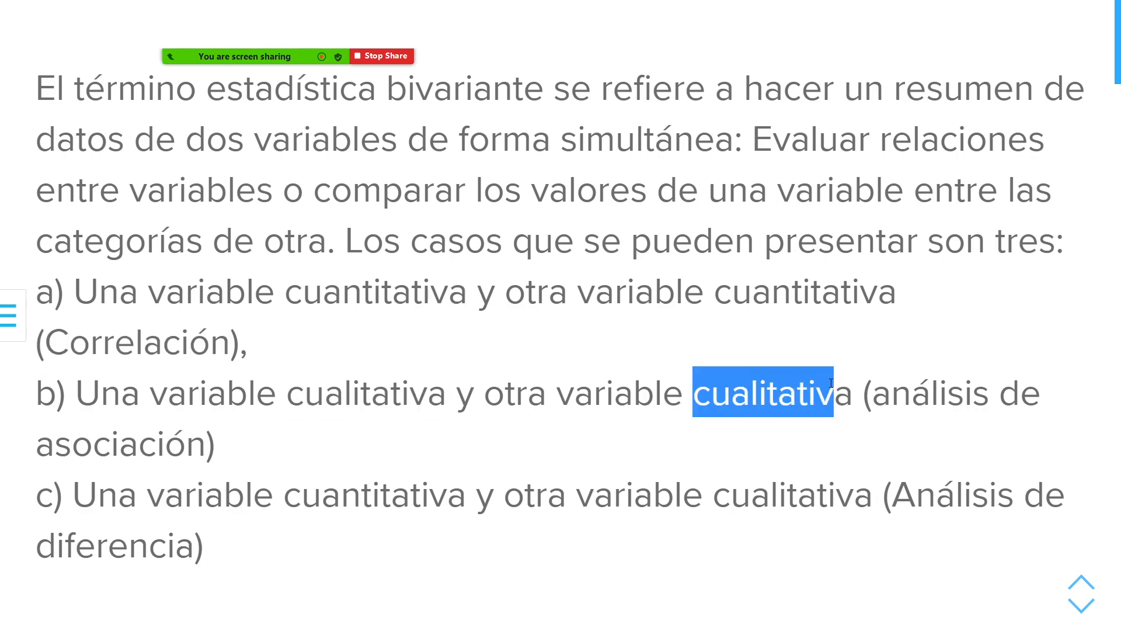
drag(209, 445, 32, 440)
click(352, 577)
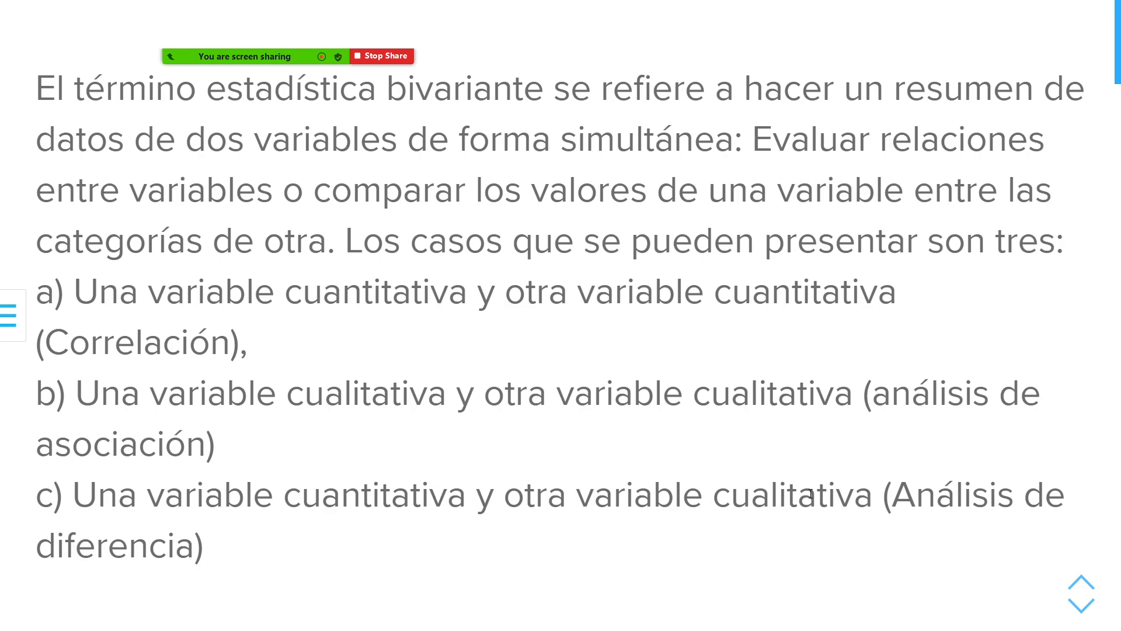
drag(898, 489, 213, 570)
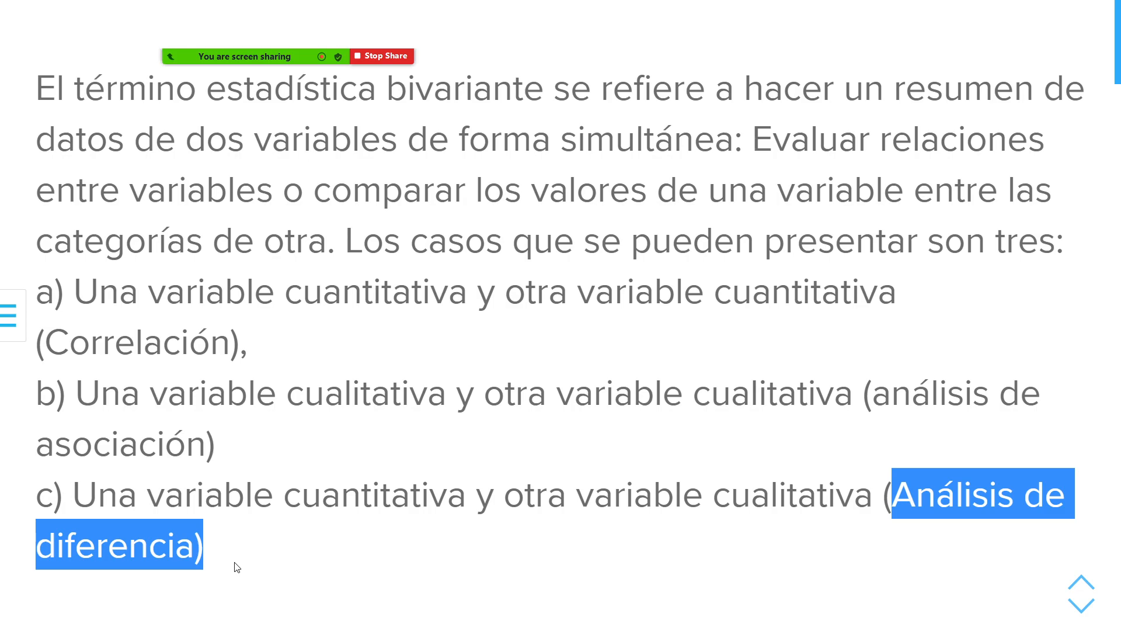
click(422, 548)
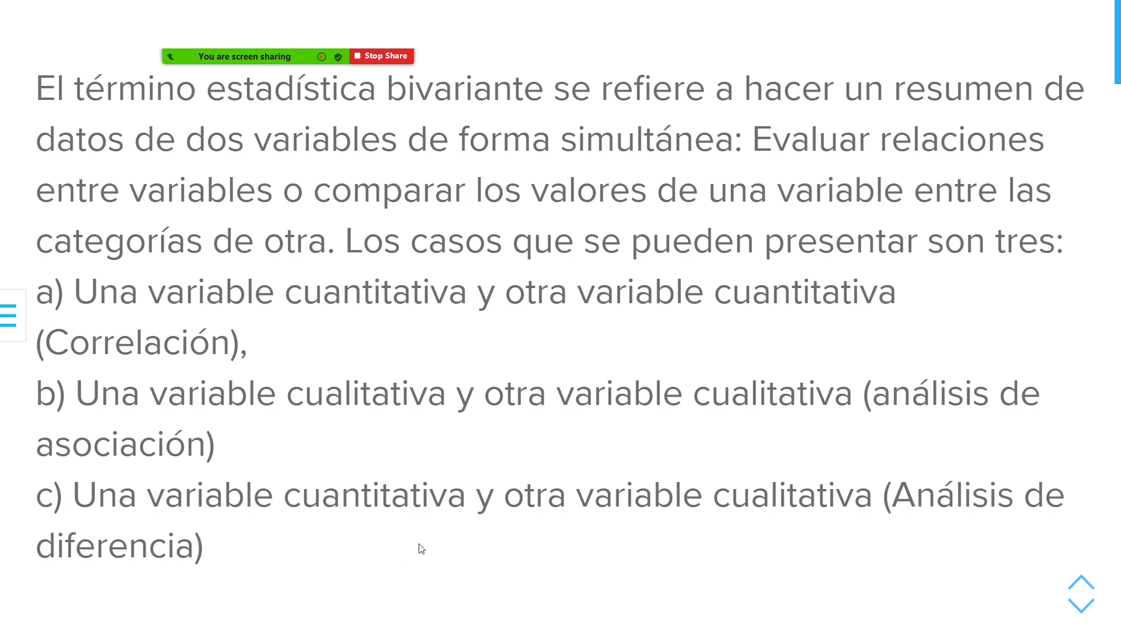
Go through the slides from the table of bivariate analysis types to the HOMAIR and IMC scatterplot, enlarging the table on the way.
key(Down)
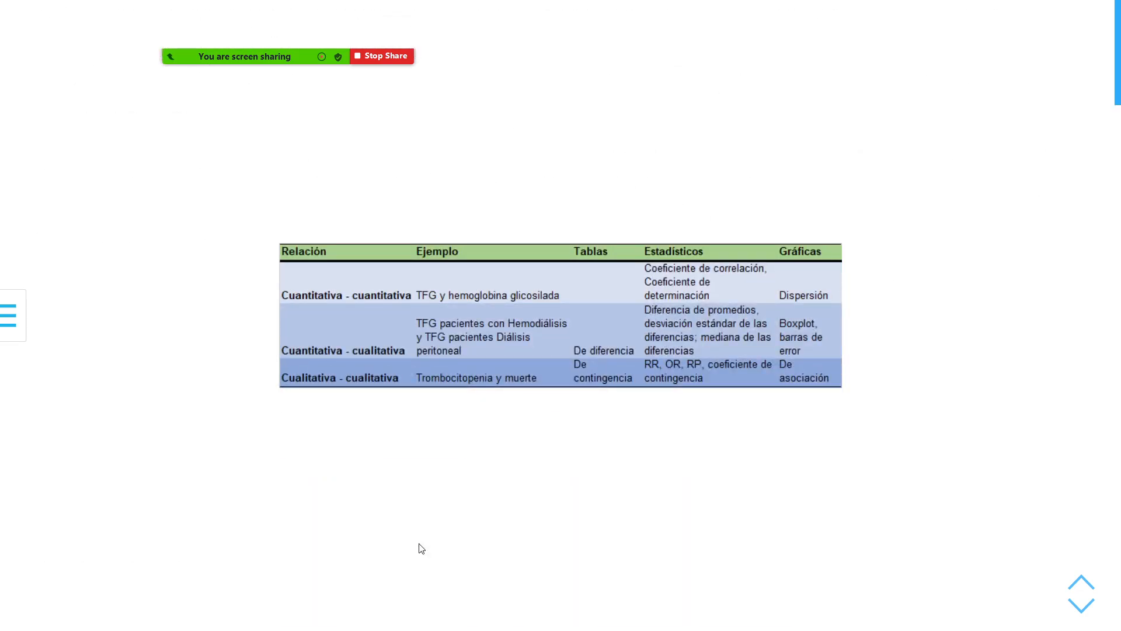
click(453, 298)
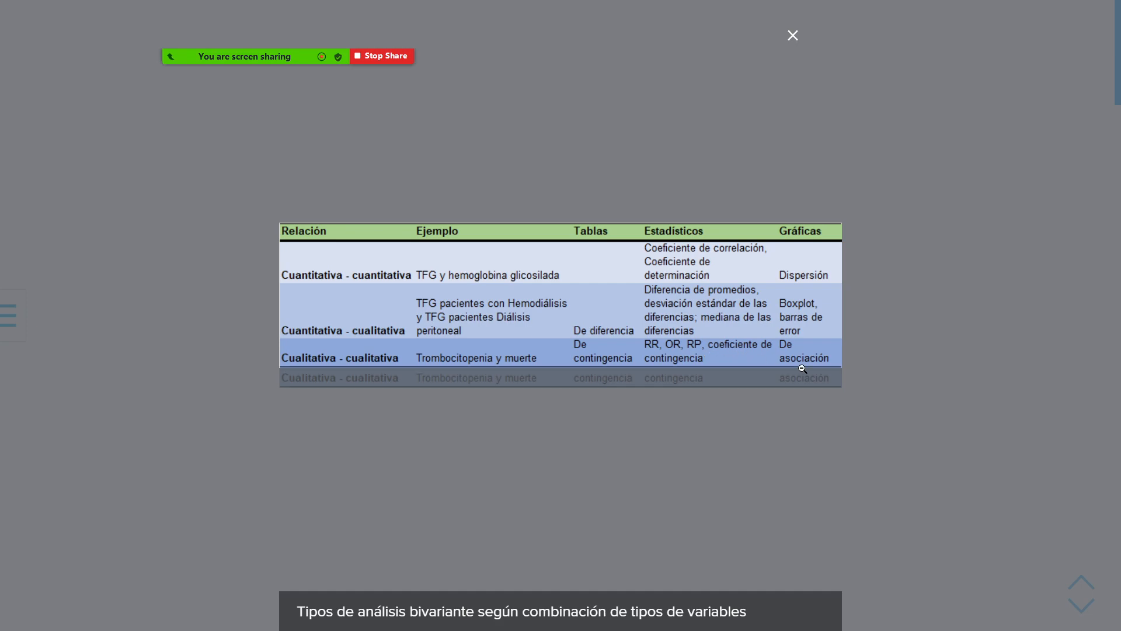
click(871, 403)
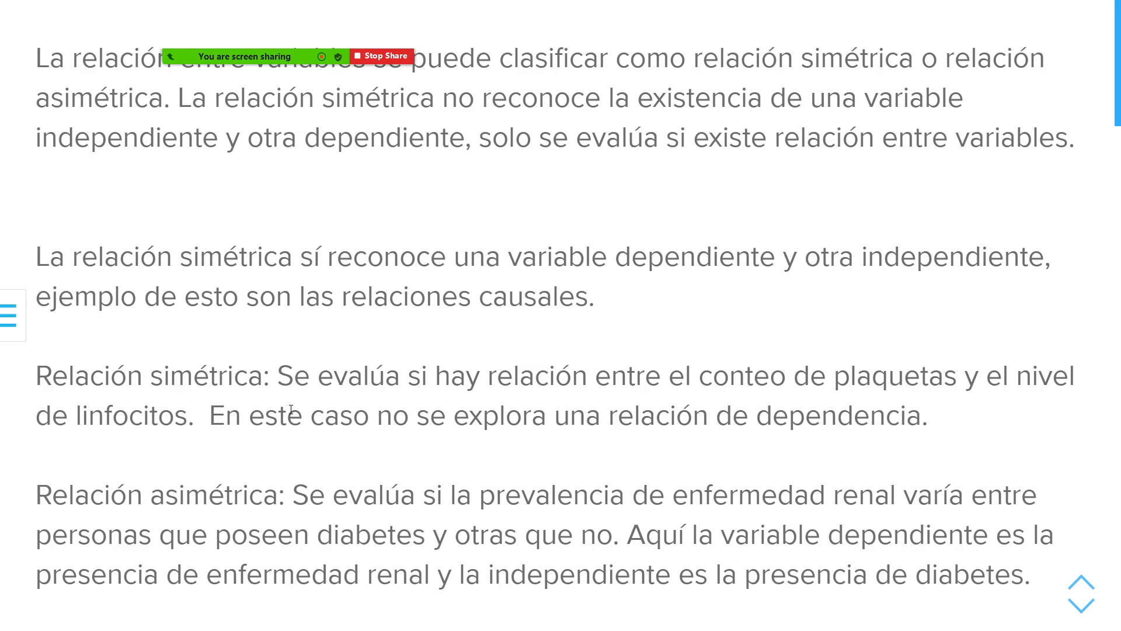
scroll(292, 412, down, 1)
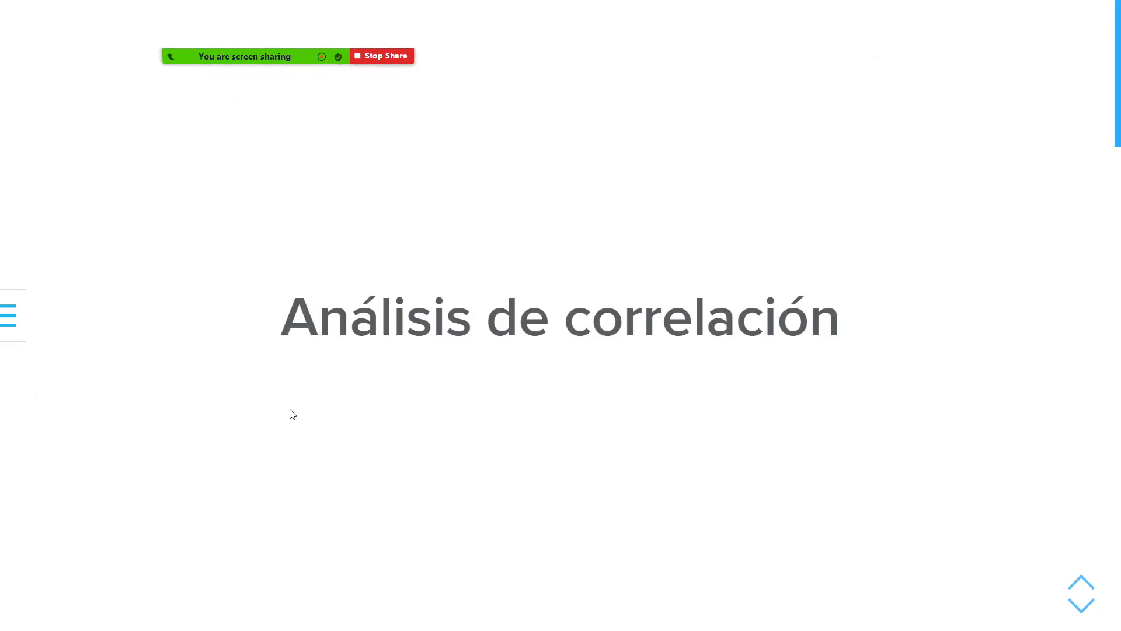
scroll(293, 414, down, 1)
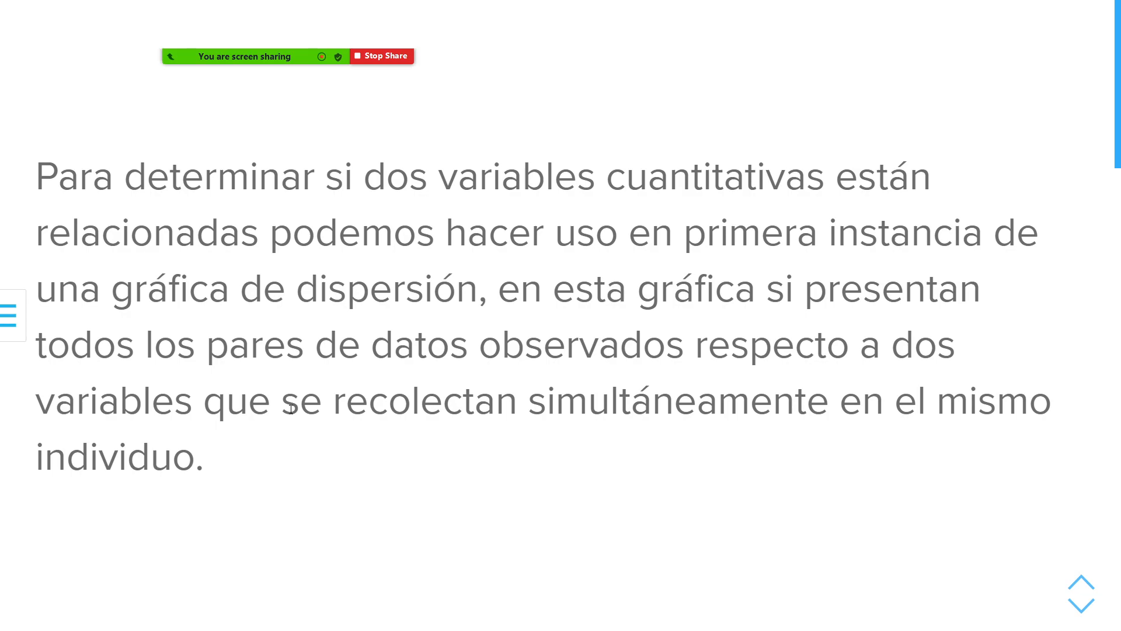
scroll(292, 414, down, 2)
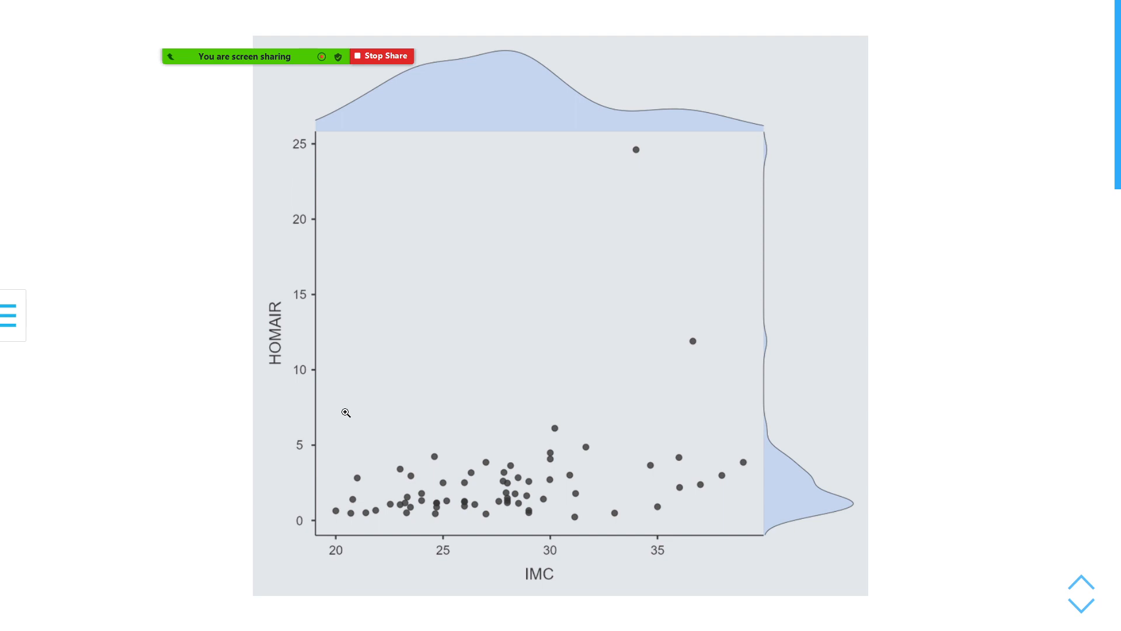
Exit the presentation and switch to the insulinoresistencia file in jamovi.
key(Escape)
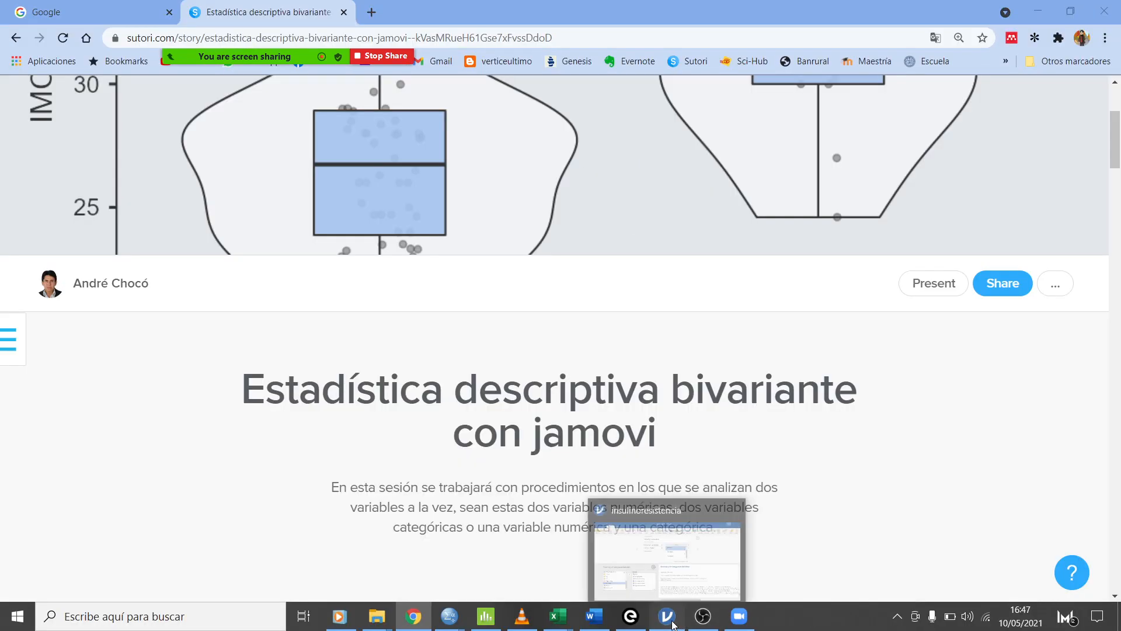
click(667, 616)
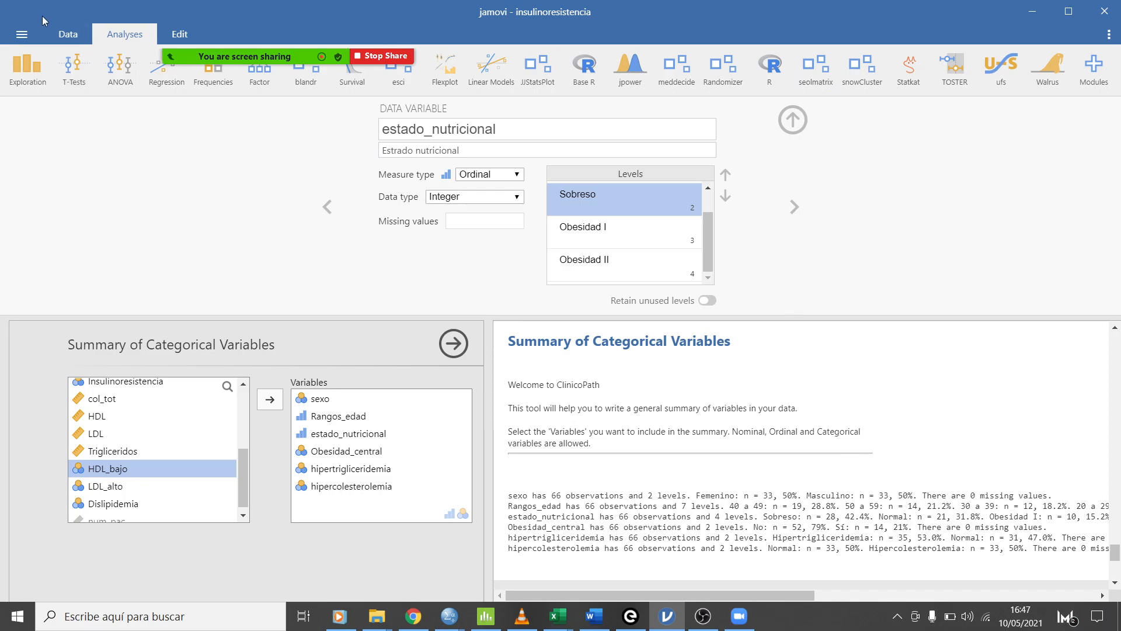
mouse_move(296, 5)
click(161, 27)
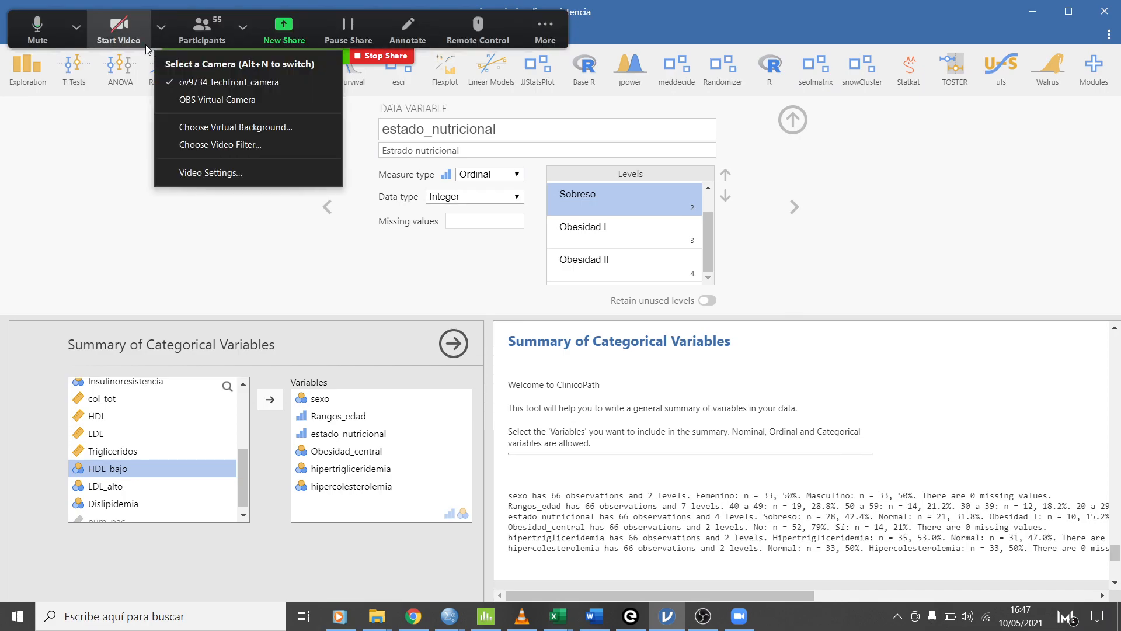
click(242, 27)
click(848, 41)
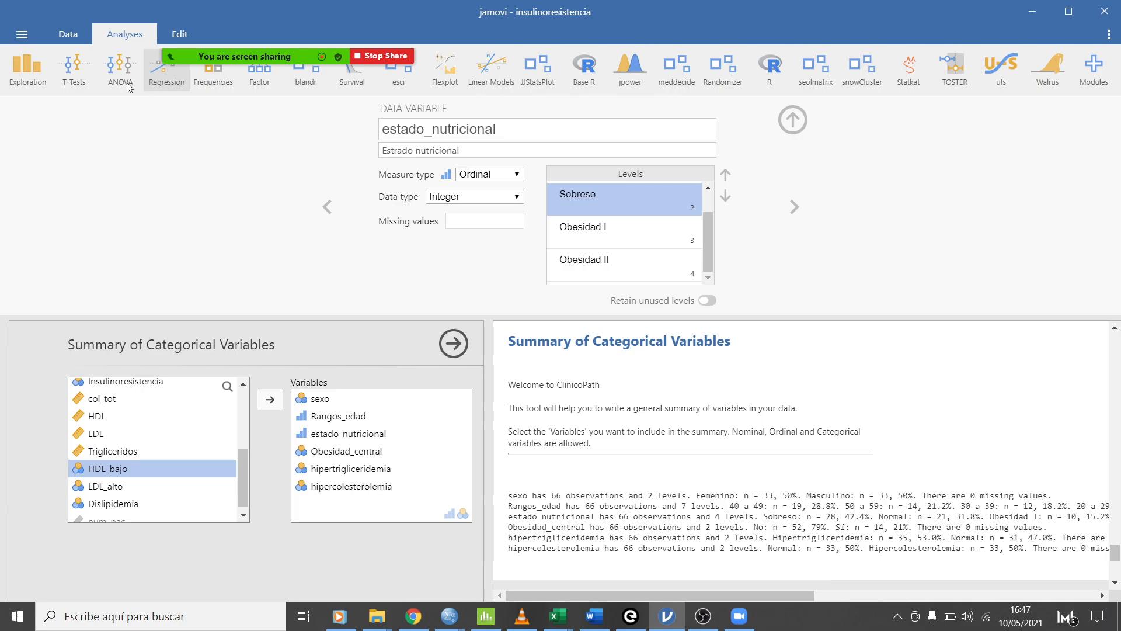
Create a Scatterplot analysis from the scatr module with edad on the X-axis and IMC on the Y-axis.
click(22, 77)
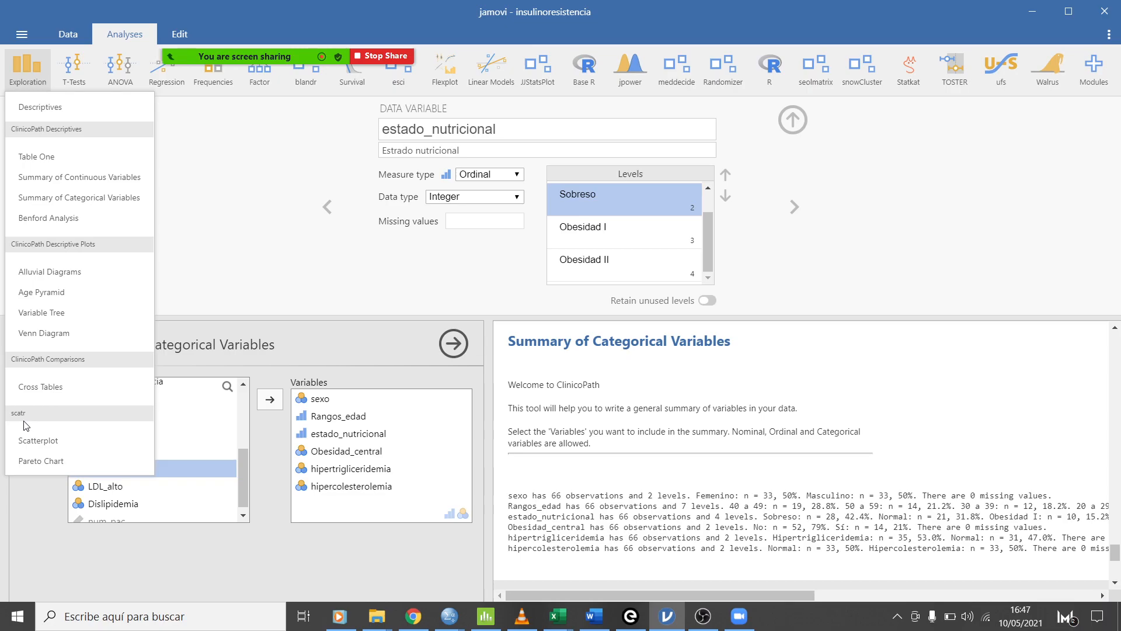
click(49, 446)
click(679, 220)
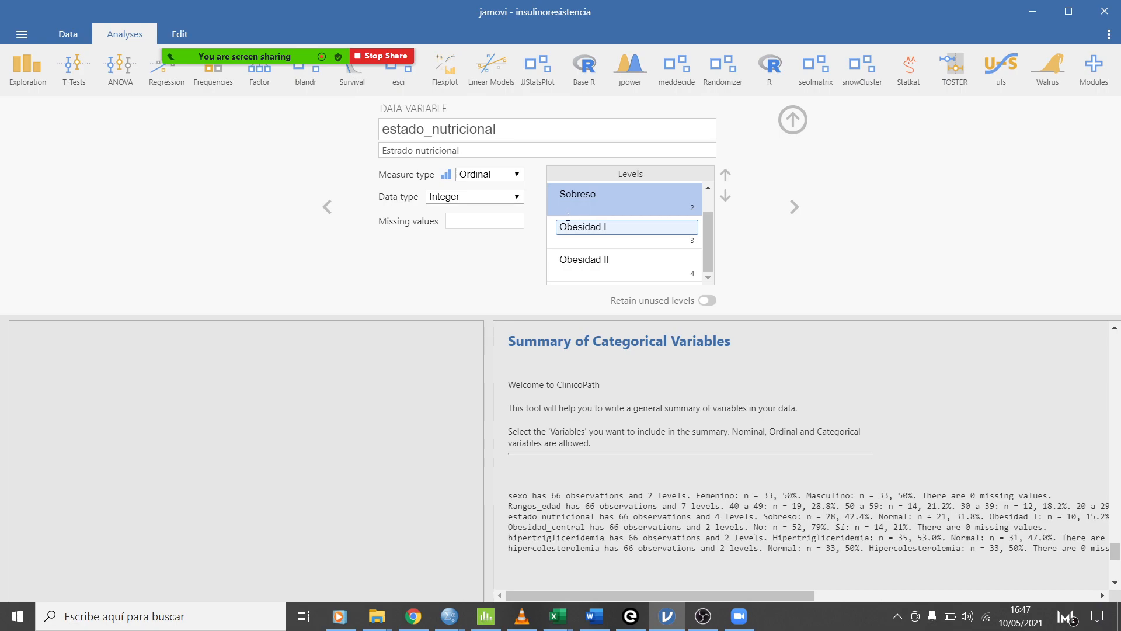
click(255, 188)
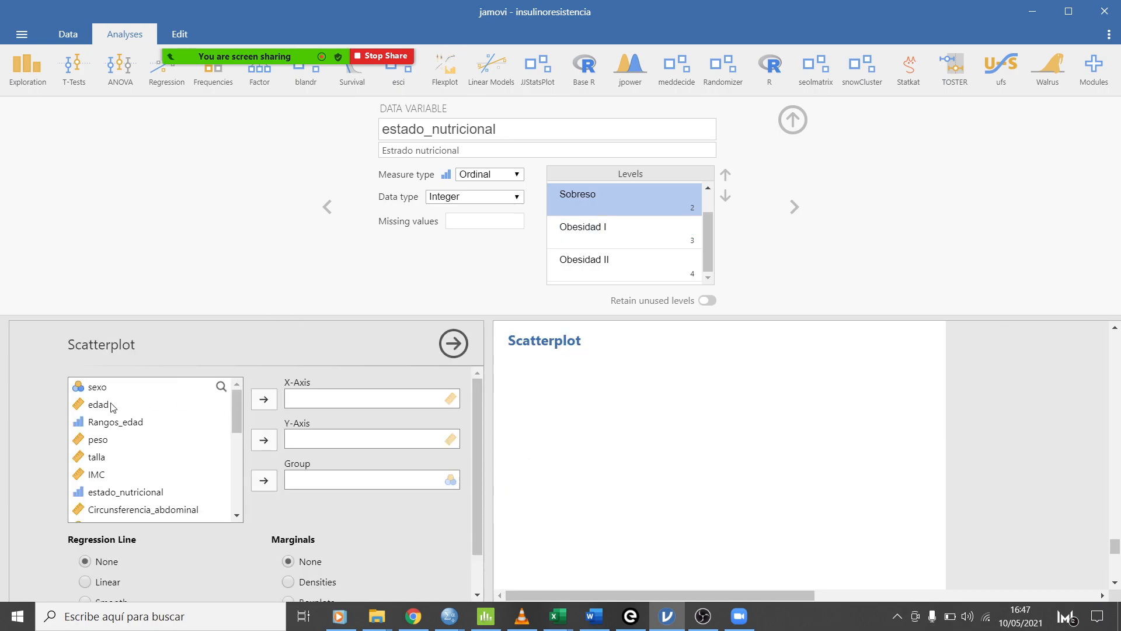
click(96, 411)
click(264, 399)
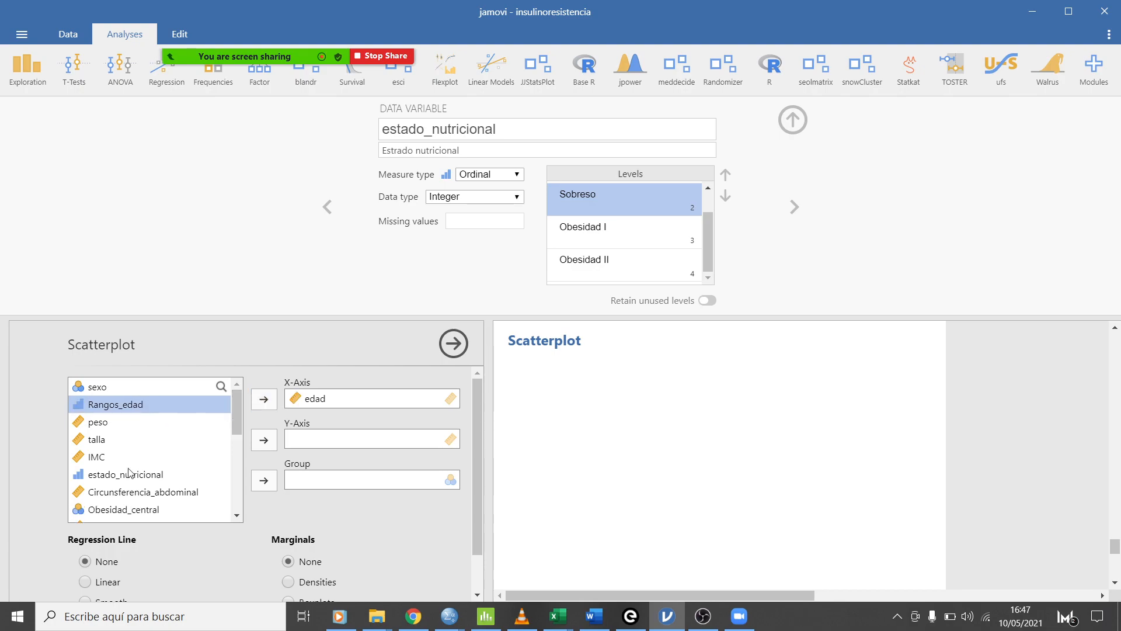
click(111, 457)
click(264, 440)
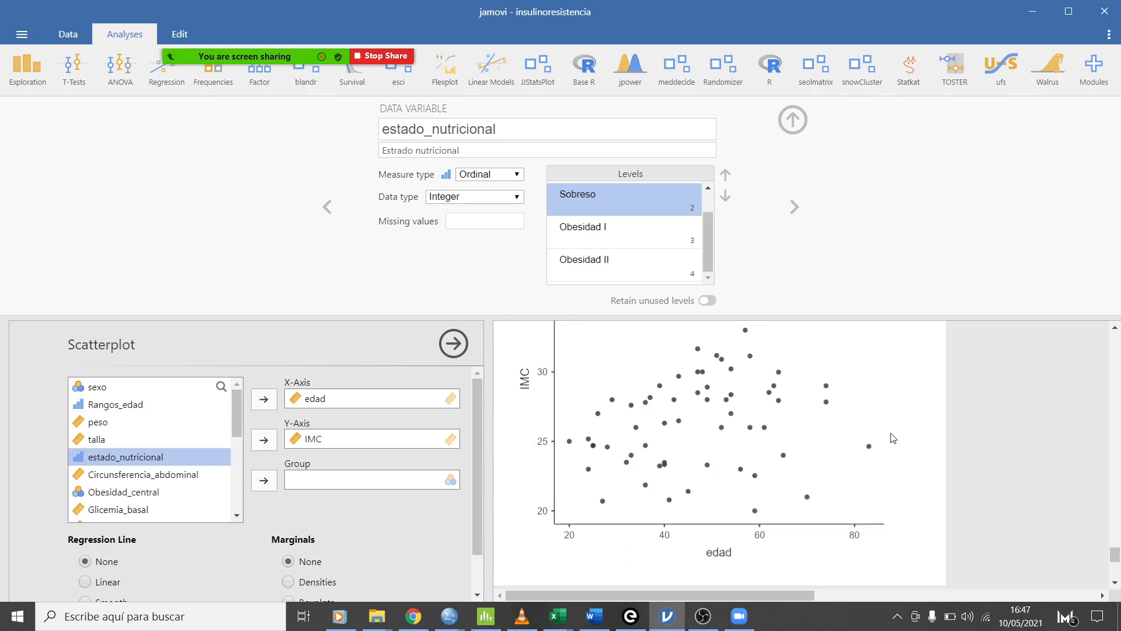
Examine the distribution of points in the edad and IMC scatterplot and the available regression line and marginals options.
scroll(892, 438, up, 1)
scroll(891, 438, down, 1)
scroll(736, 464, up, 1)
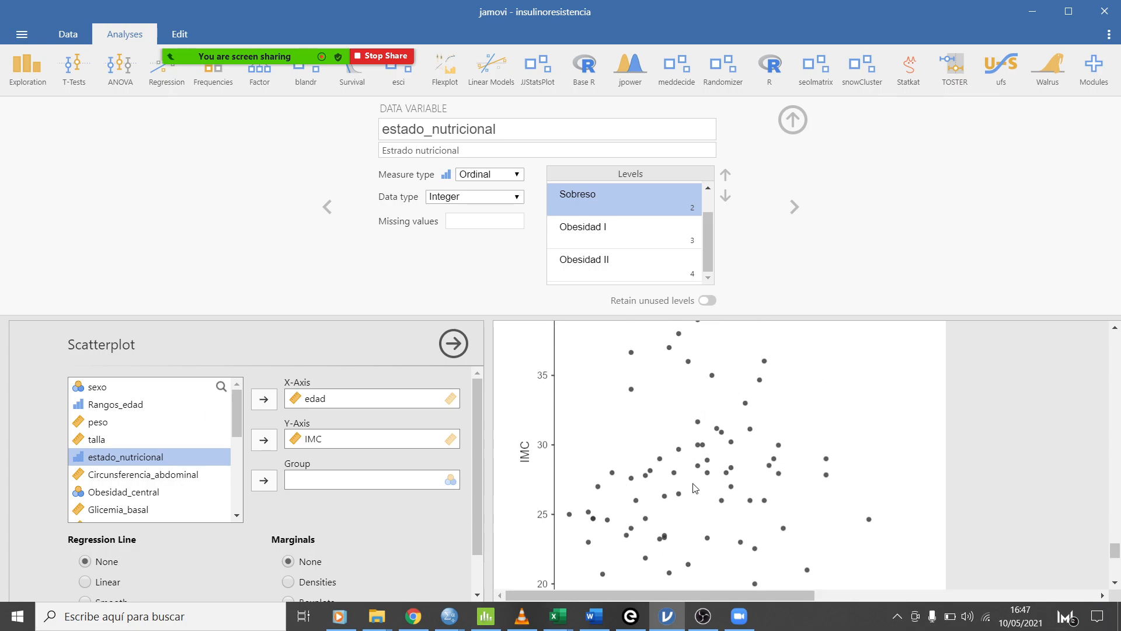
scroll(695, 488, down, 1)
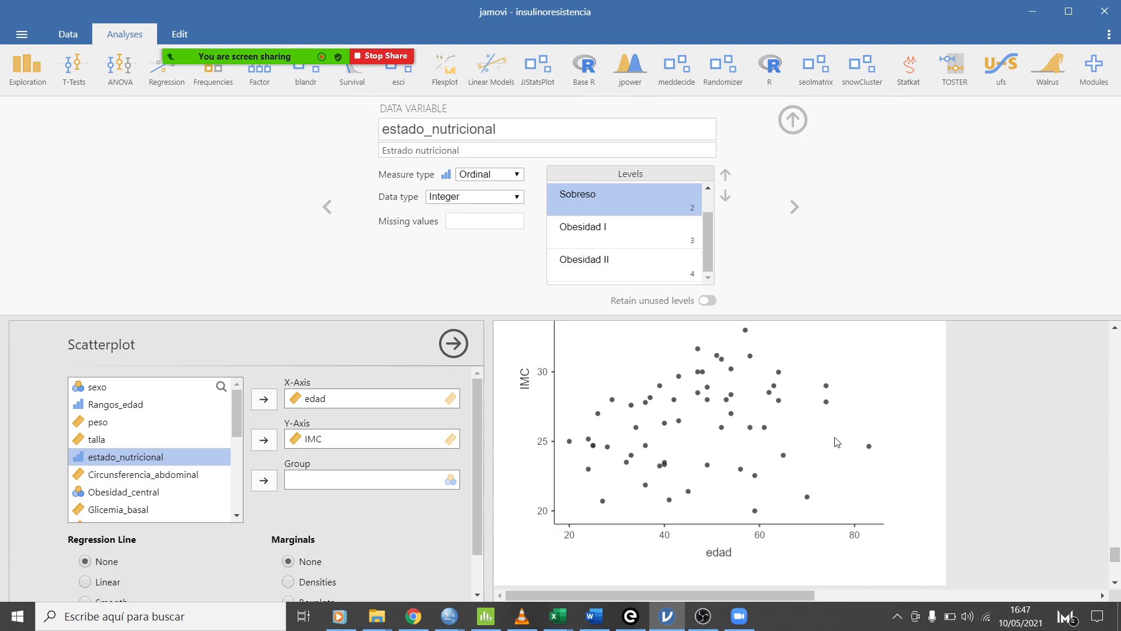
scroll(809, 373, up, 2)
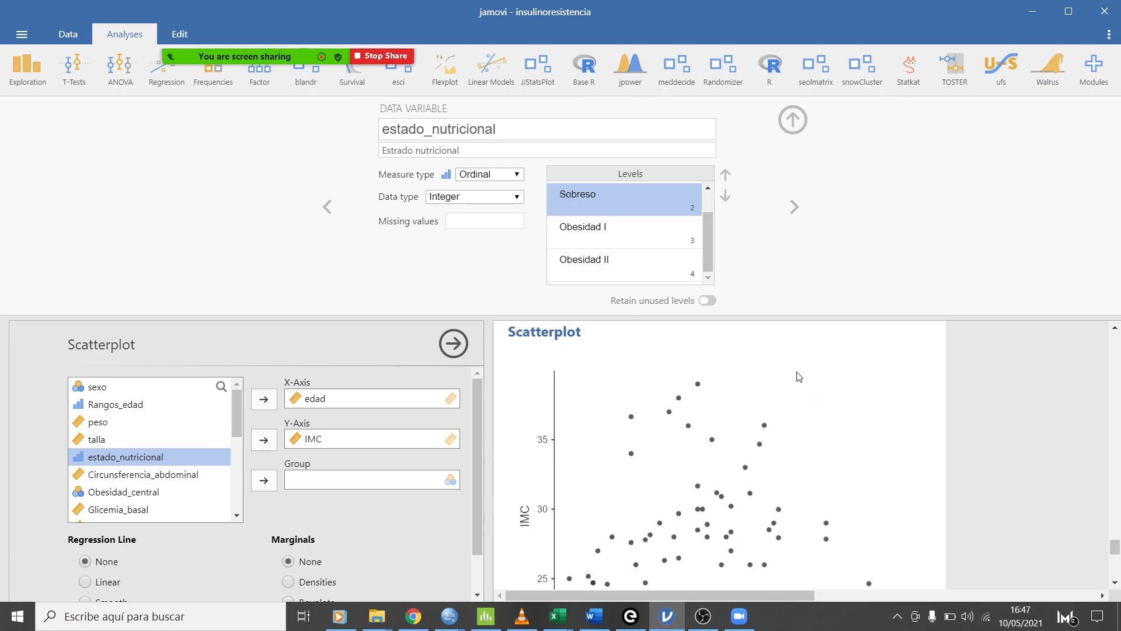
scroll(799, 377, down, 1)
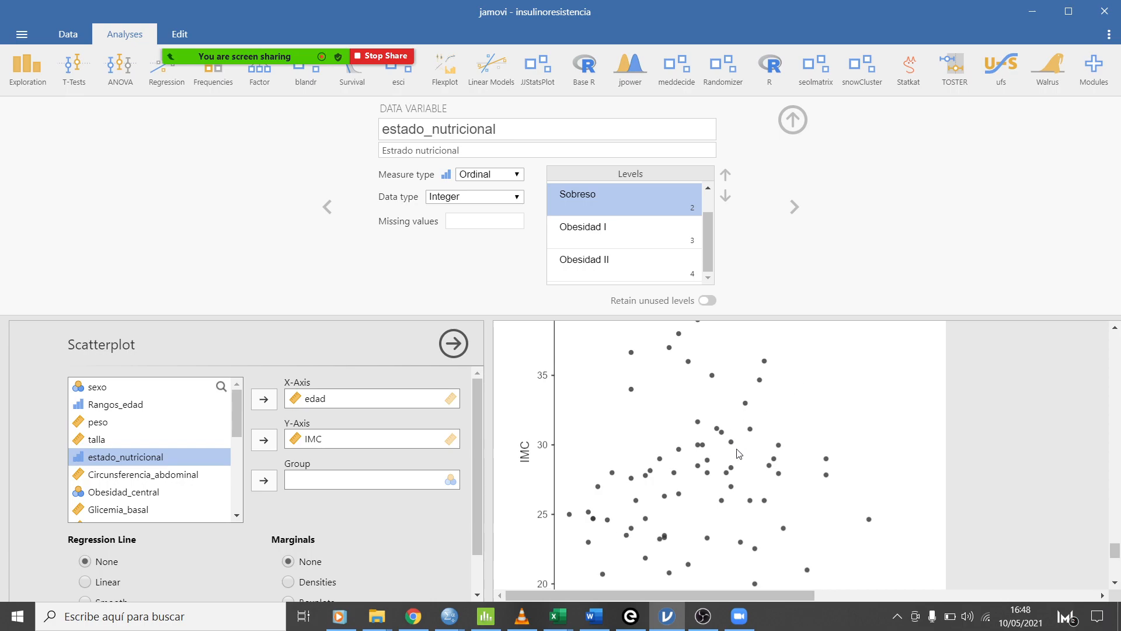
scroll(739, 455, down, 1)
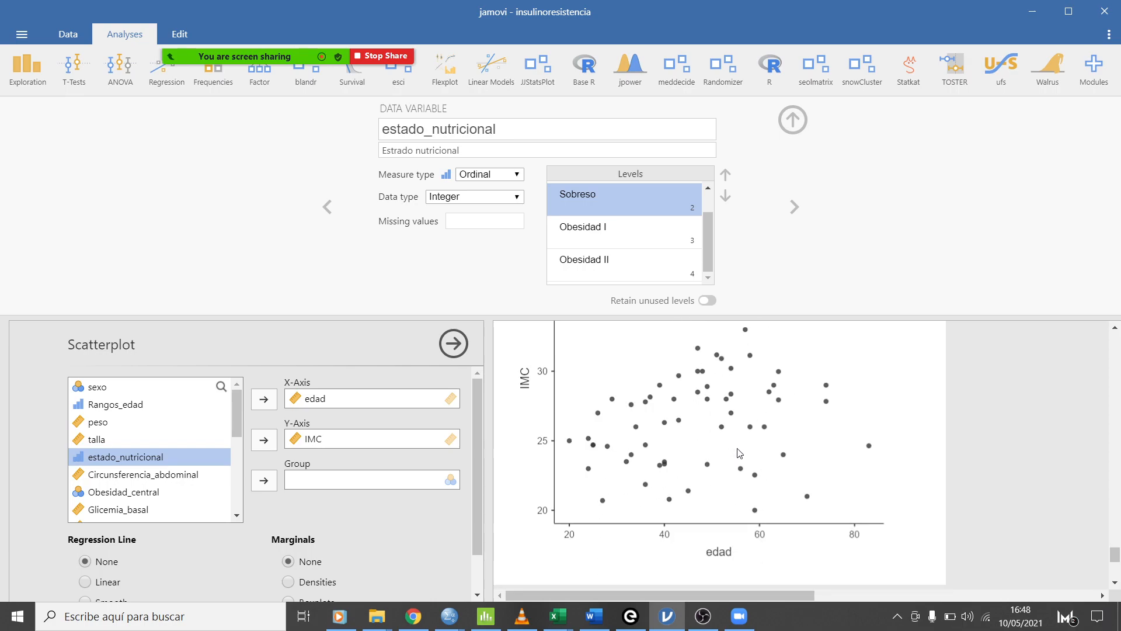
scroll(616, 472, down, 3)
scroll(282, 542, down, 1)
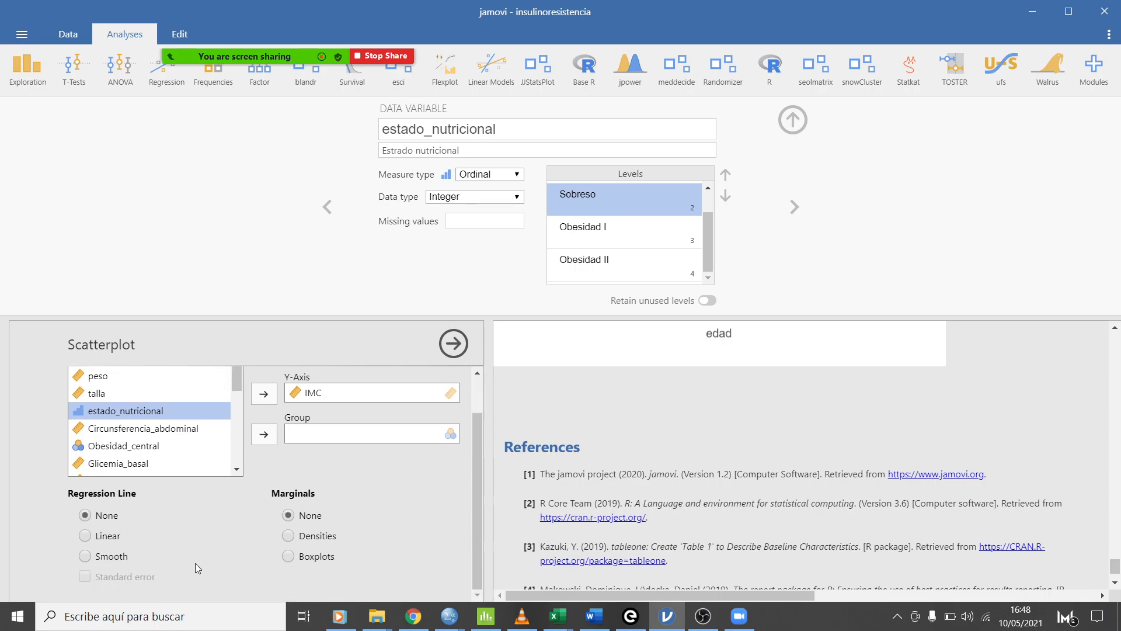
scroll(304, 519, up, 1)
scroll(584, 455, up, 2)
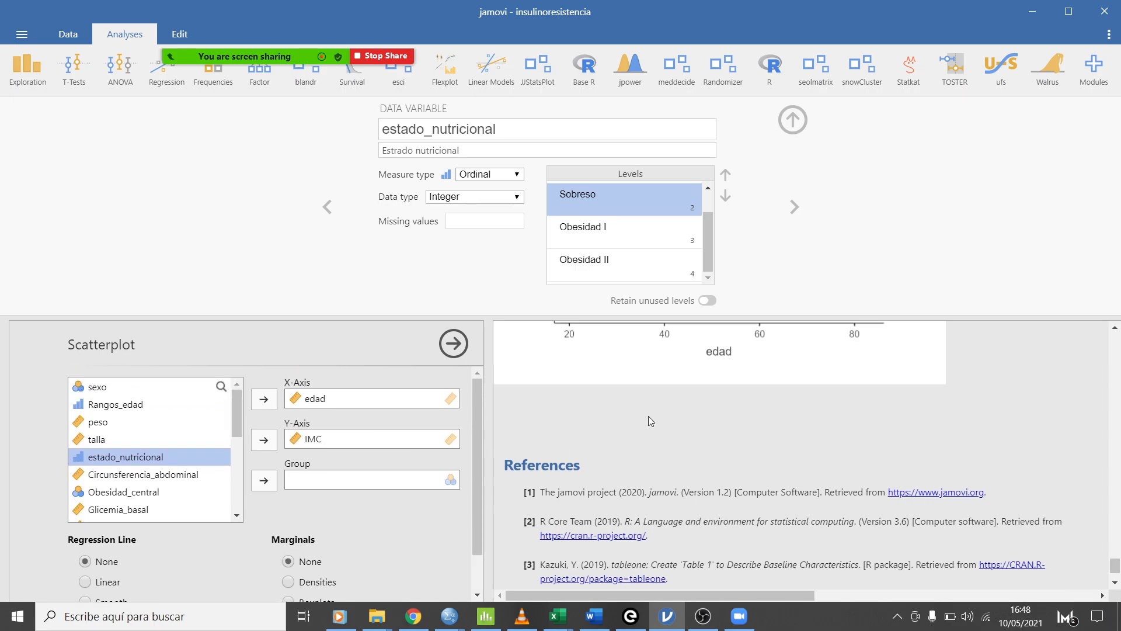
scroll(656, 418, up, 1)
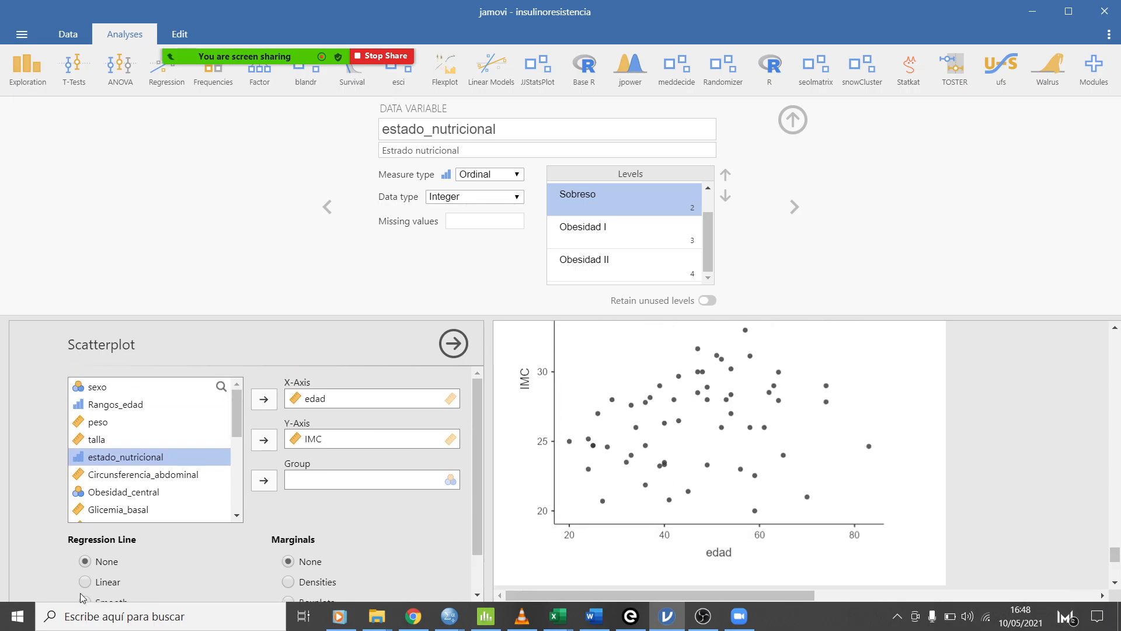
scroll(166, 560, down, 1)
scroll(167, 560, up, 1)
scroll(502, 473, up, 1)
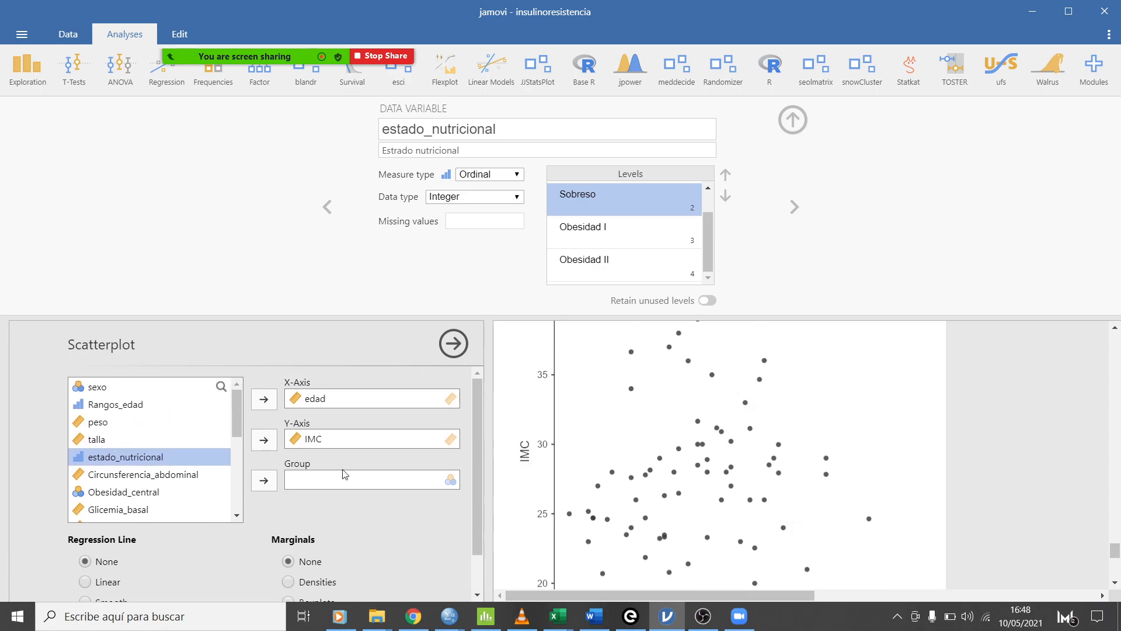
Replace edad with HOMAIR on the scatterplot's X-axis.
click(313, 403)
click(264, 398)
scroll(123, 466, down, 3)
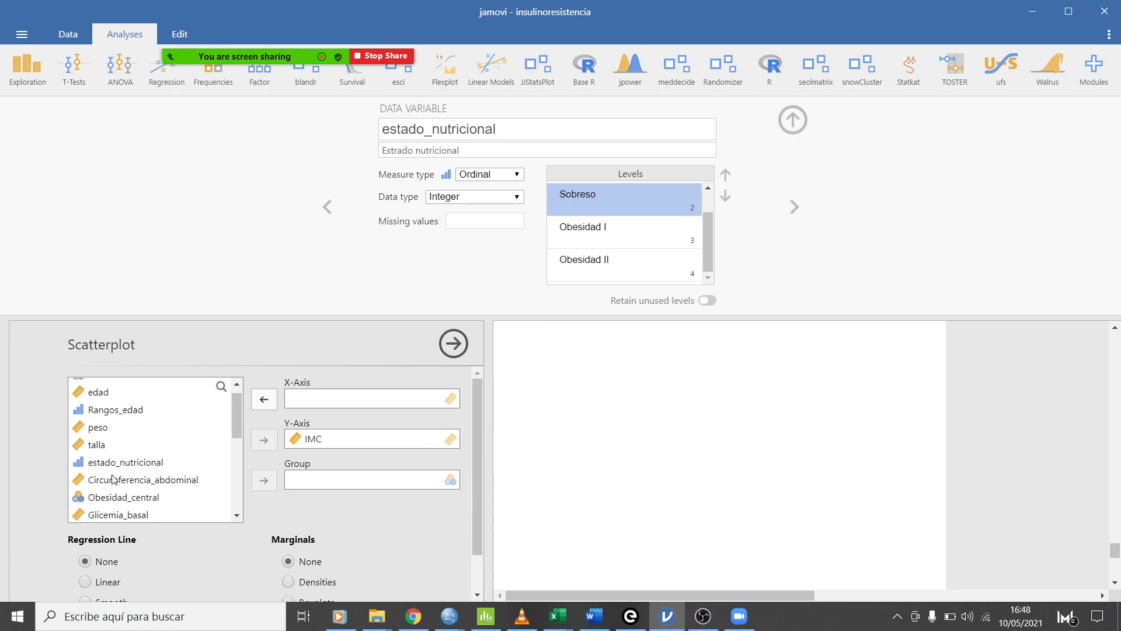
click(111, 416)
click(264, 399)
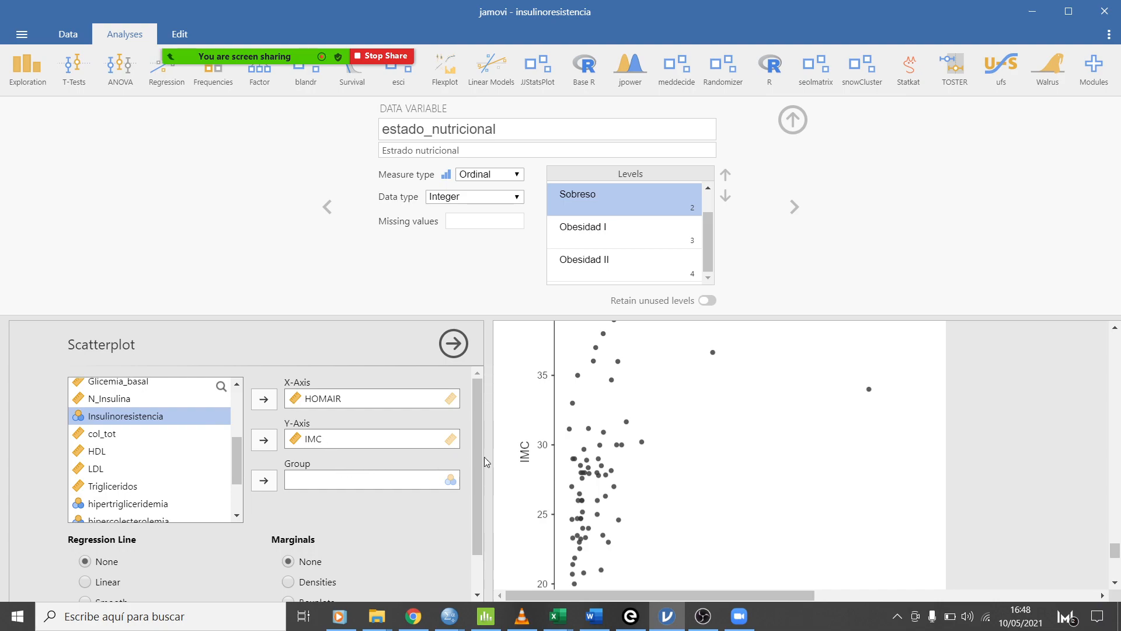
Remove IMC from the scatterplot's Y-axis and HOMAIR from its X-axis.
click(374, 439)
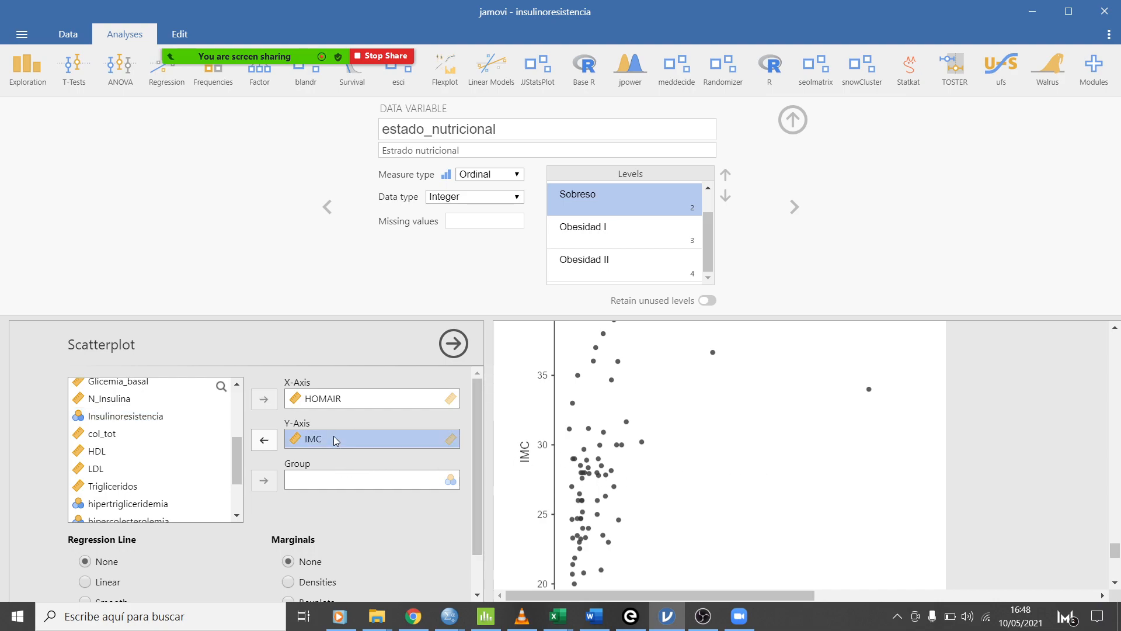
click(264, 440)
click(318, 398)
click(263, 399)
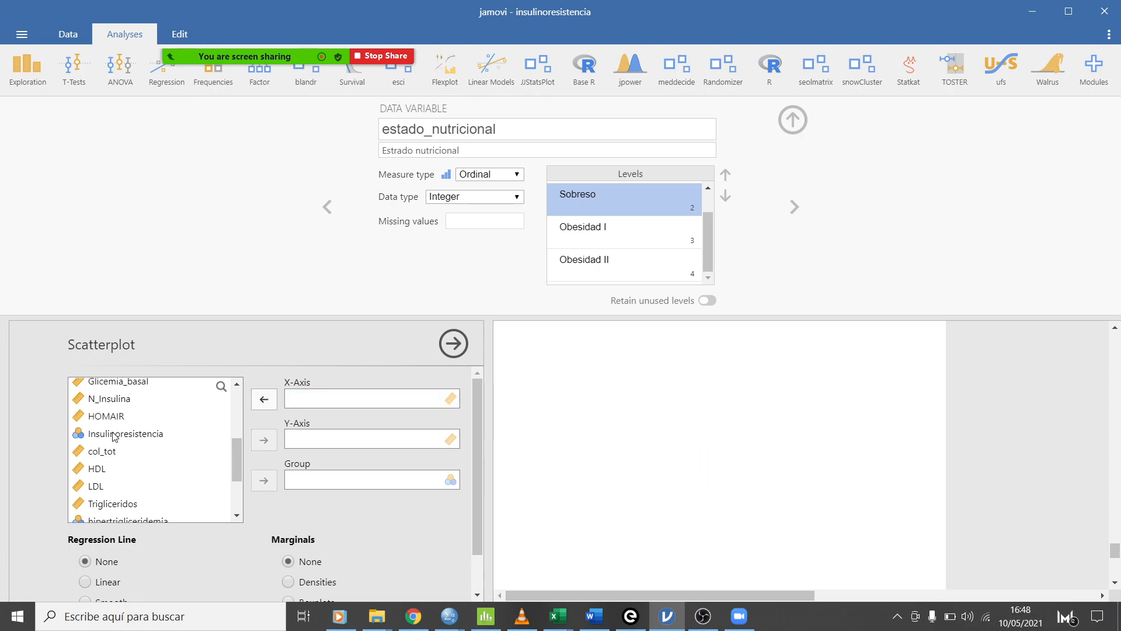
scroll(113, 437, down, 2)
scroll(114, 438, up, 3)
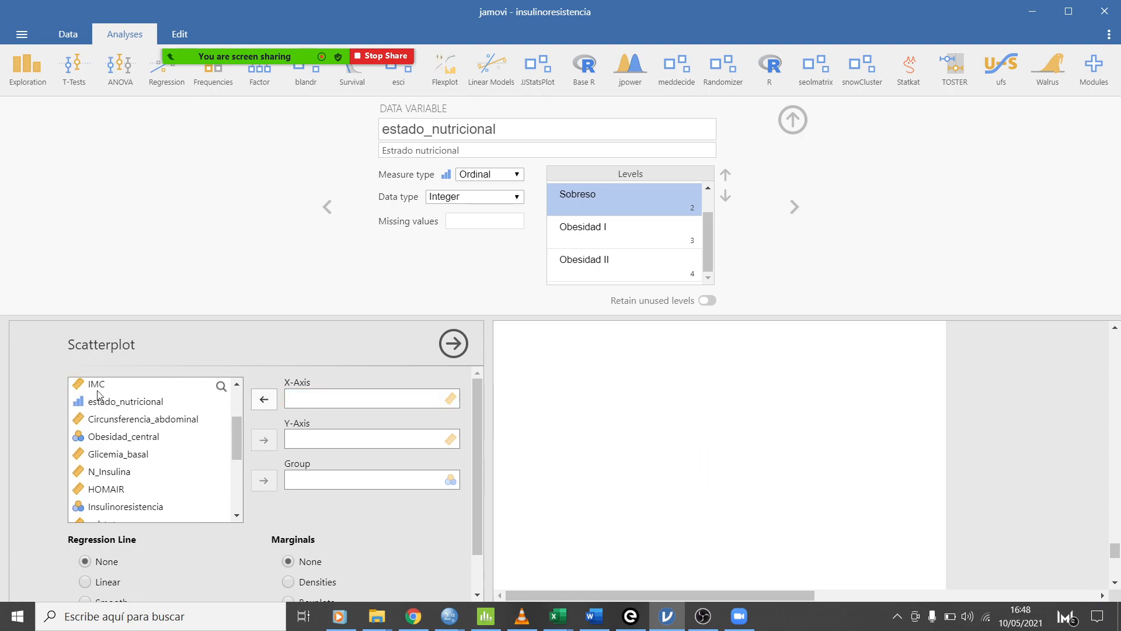
click(99, 391)
click(264, 439)
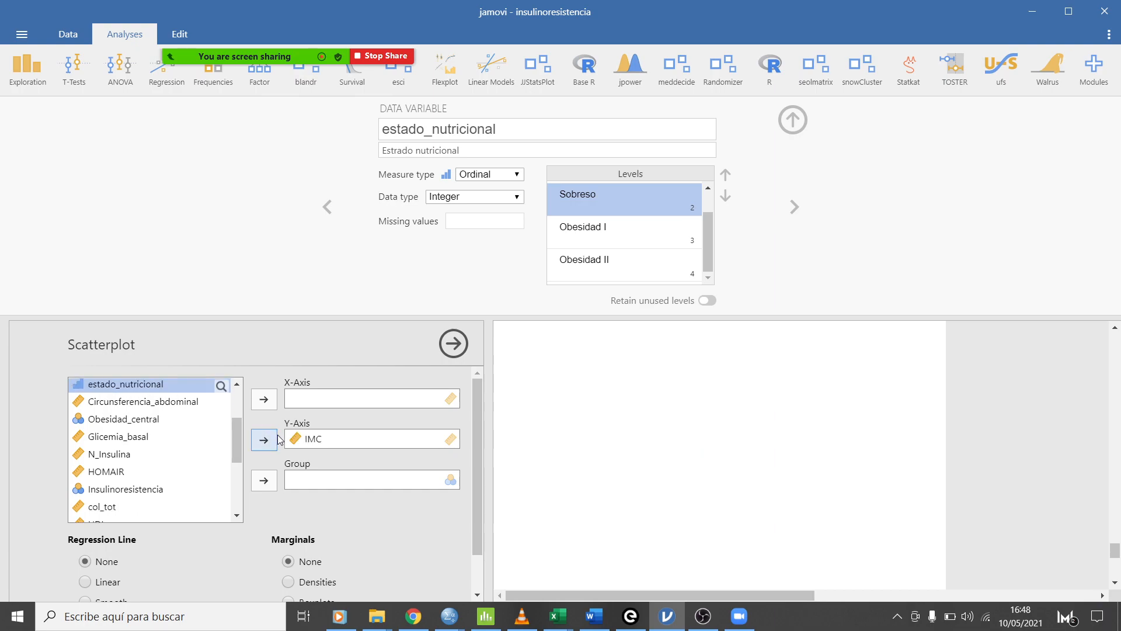
click(303, 442)
click(263, 440)
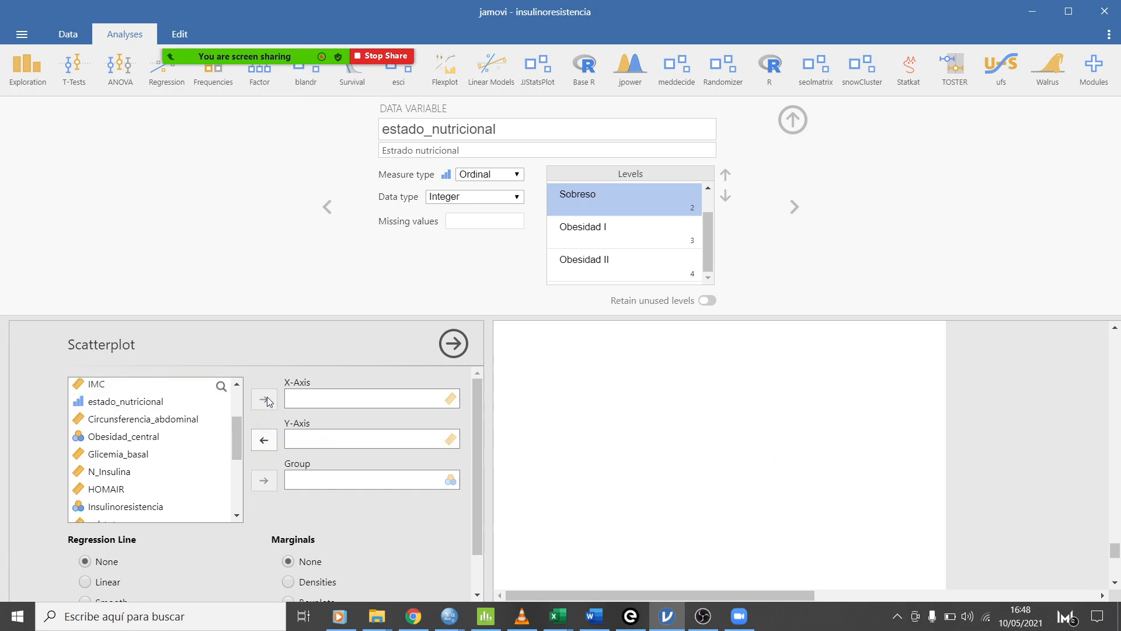
Set IMC as the scatterplot's X-axis variable and HOMAIR as its Y-axis variable.
click(96, 386)
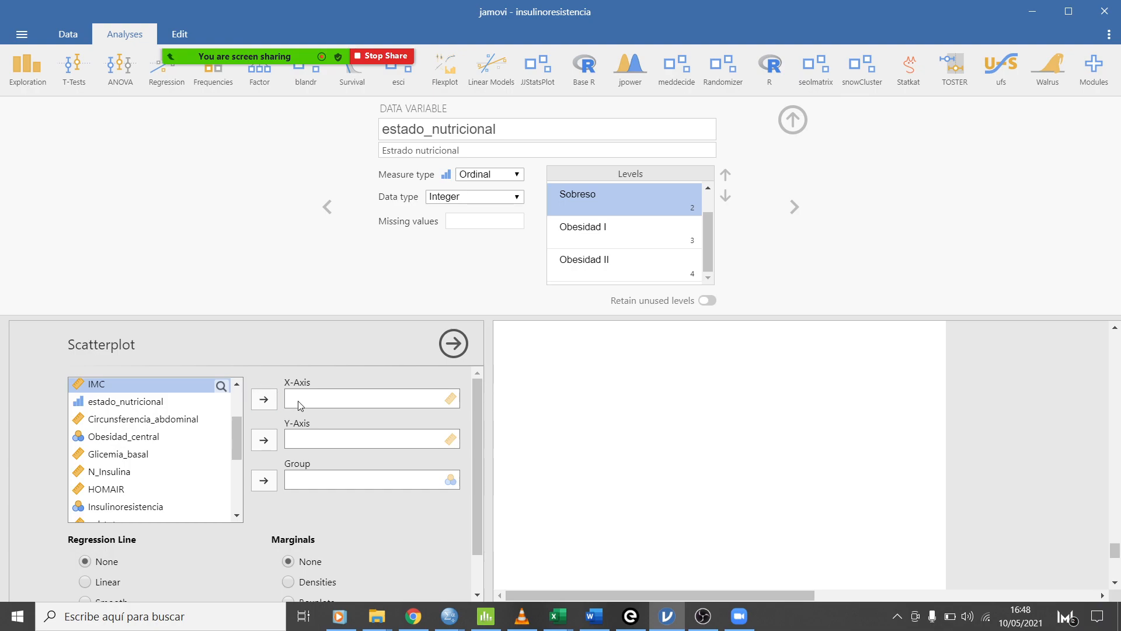
click(264, 401)
click(106, 472)
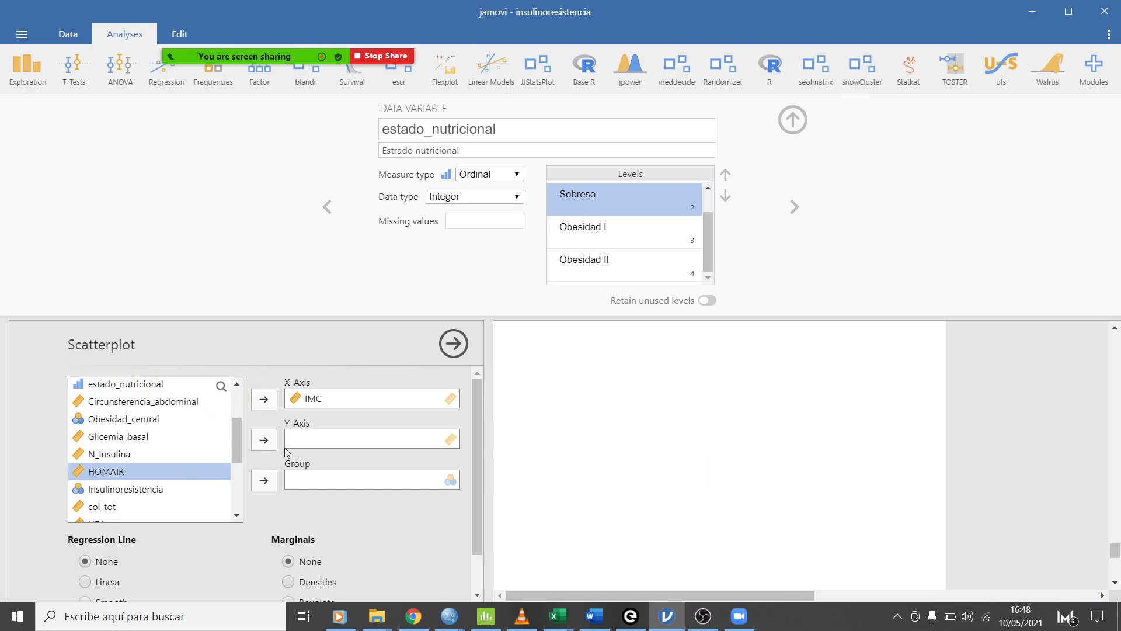
click(265, 439)
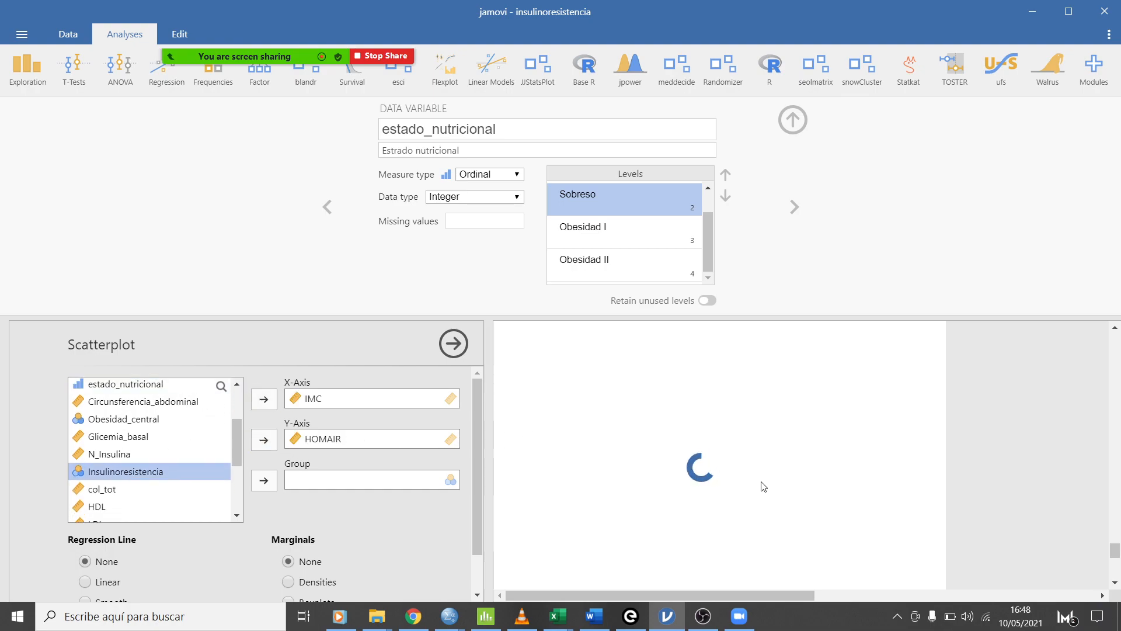
scroll(766, 485, down, 1)
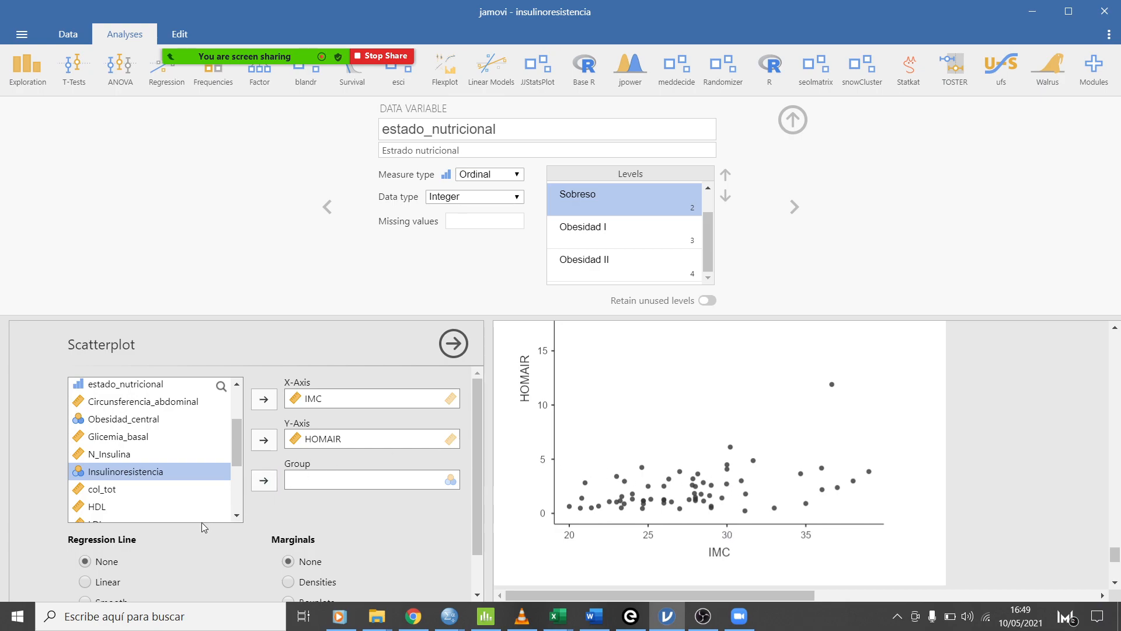
Replace HOMAIR with LDL on the scatterplot's Y-axis and look over the resulting point cloud.
scroll(117, 462, down, 2)
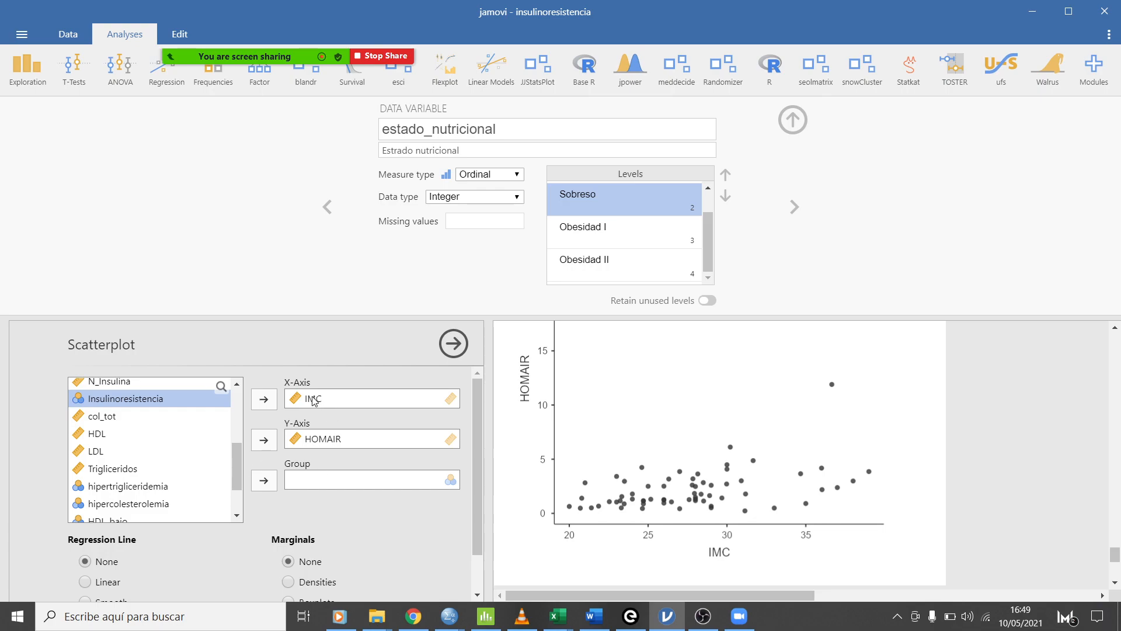
click(309, 438)
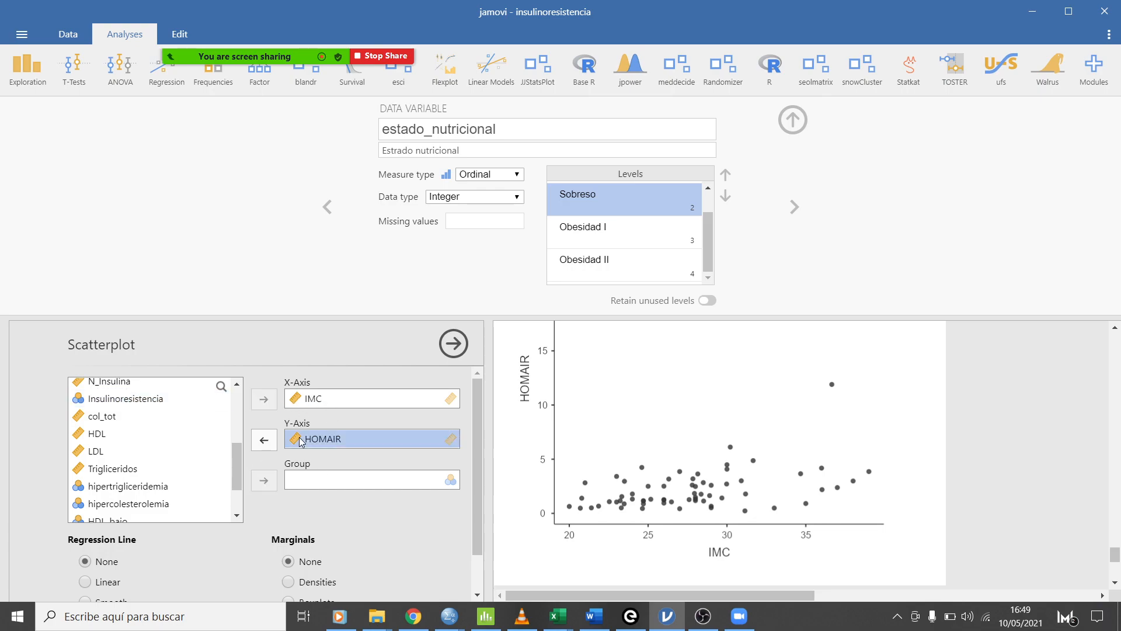
click(264, 440)
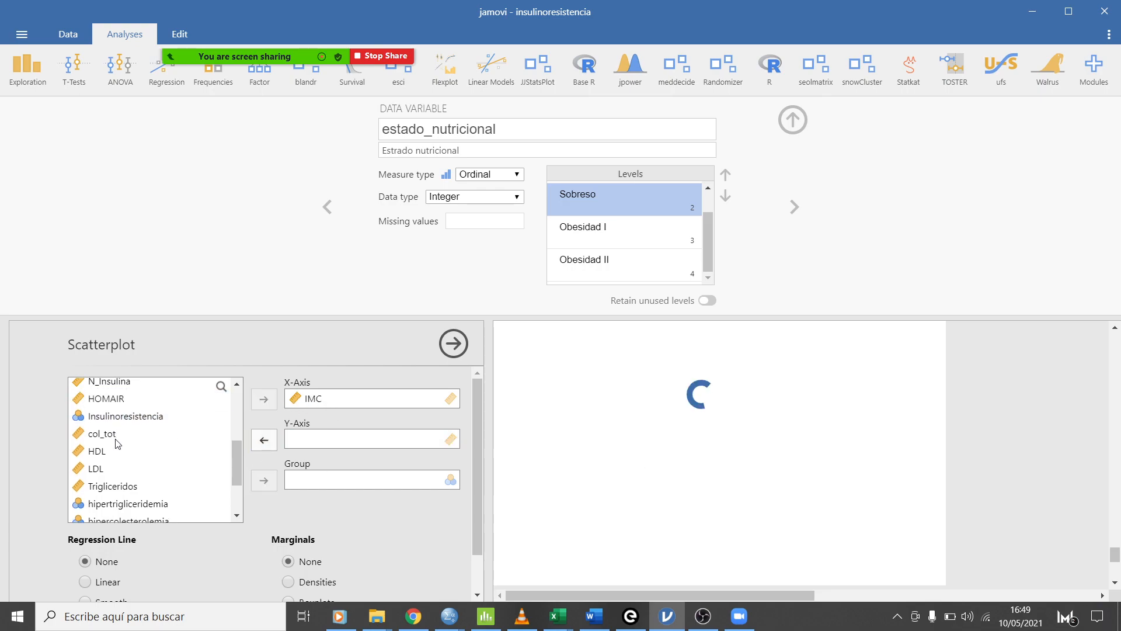
click(79, 472)
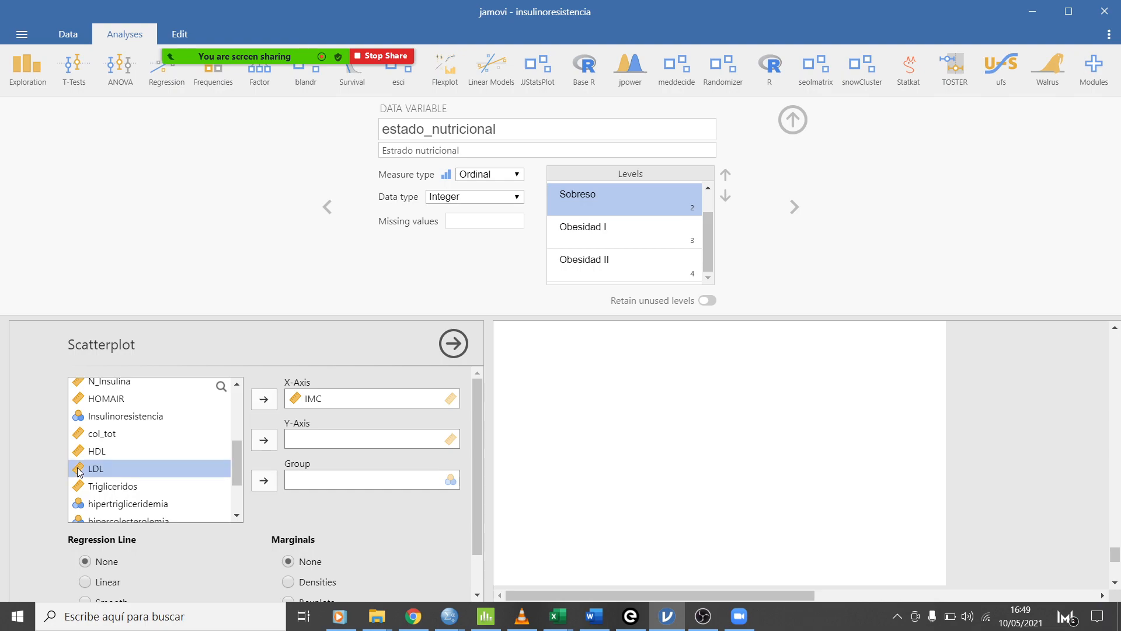
click(264, 440)
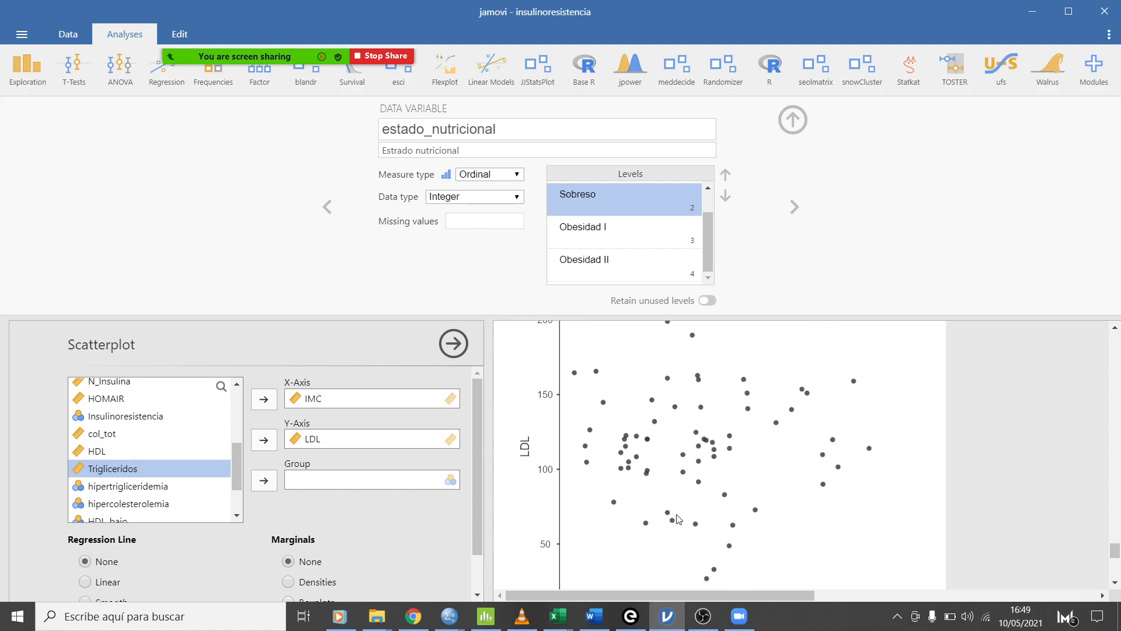
scroll(677, 519, down, 1)
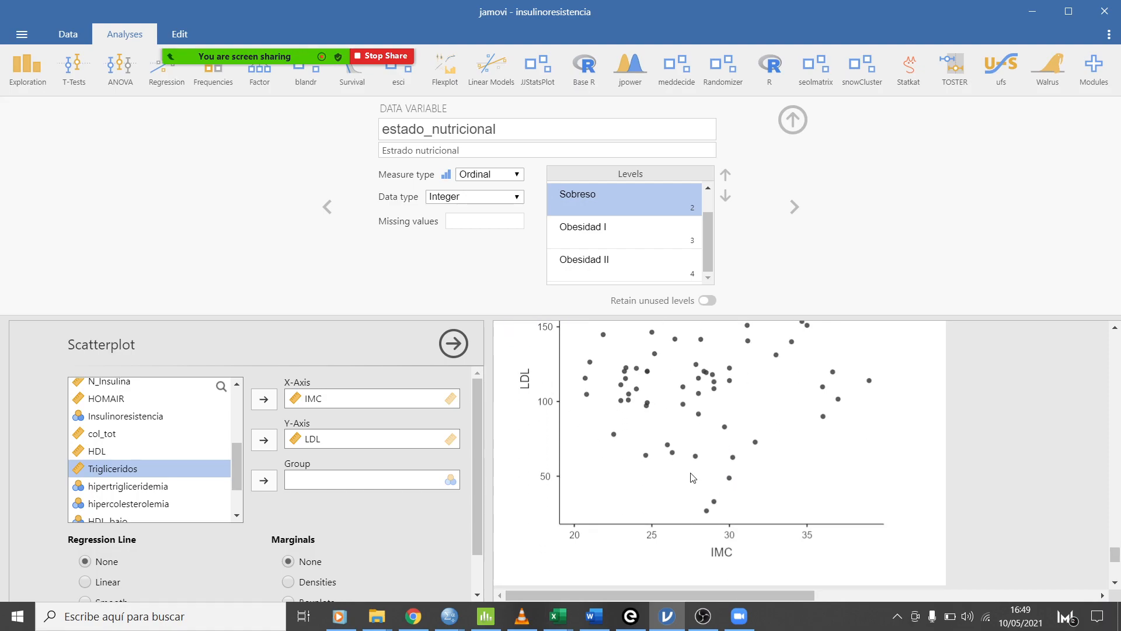
scroll(692, 477, up, 1)
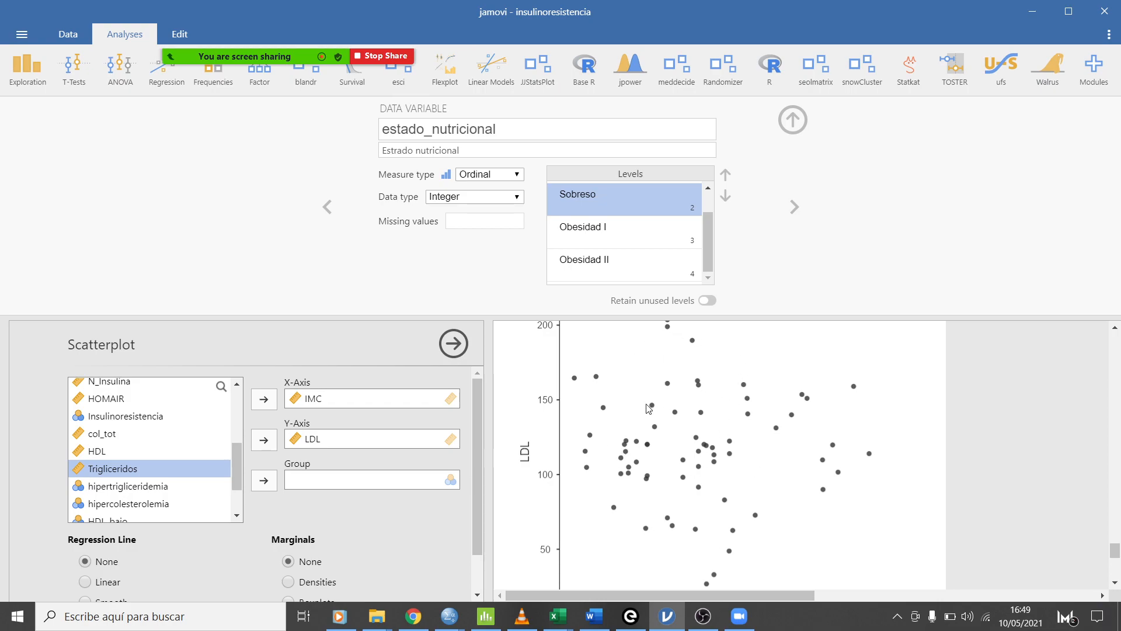
Replace LDL with HDL on the scatterplot's Y-axis and look over the resulting point cloud.
double_click(313, 439)
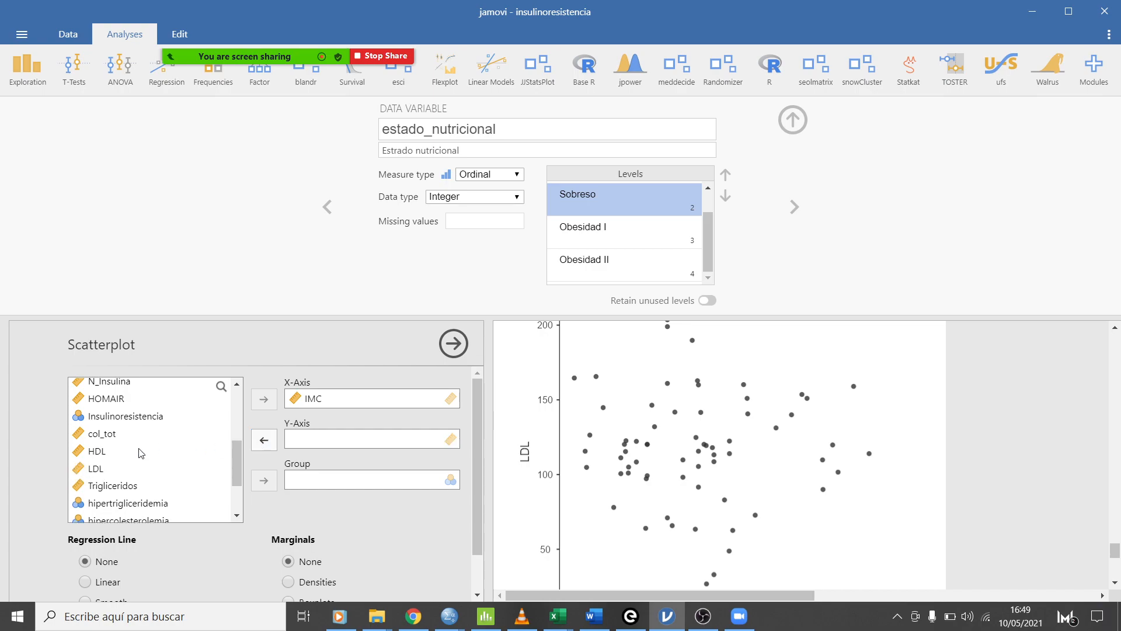
click(141, 453)
click(264, 440)
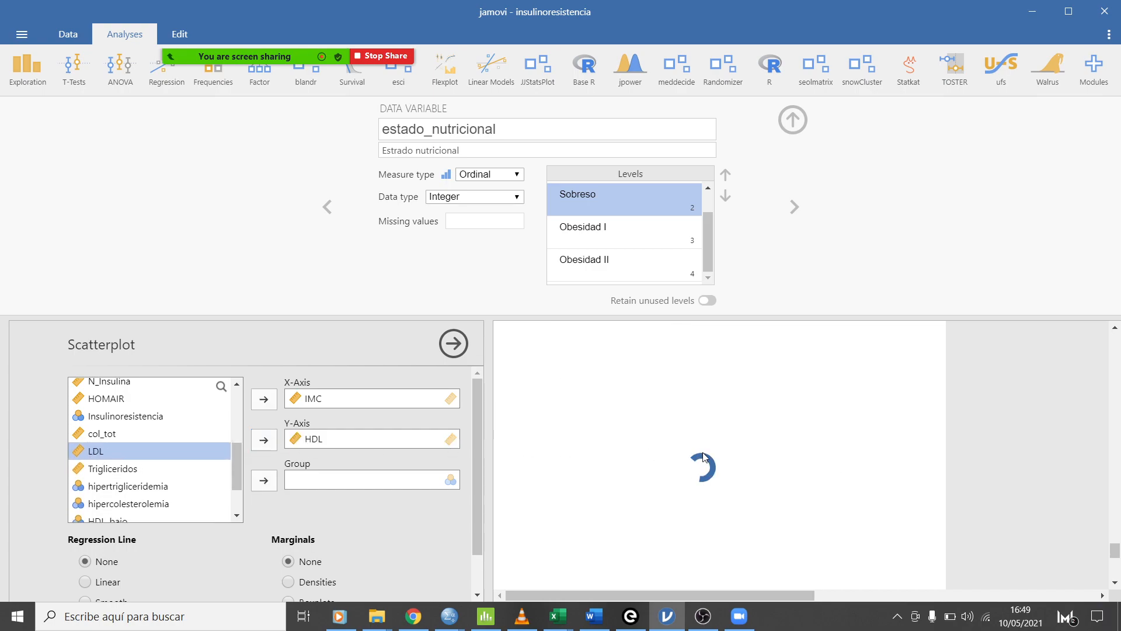
scroll(759, 532, down, 2)
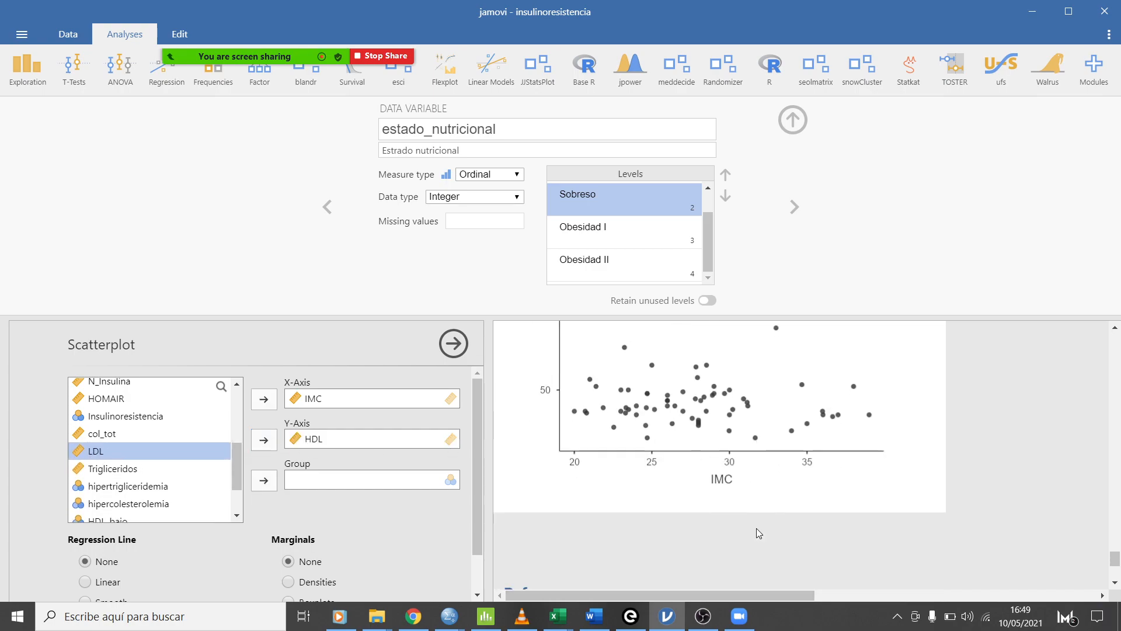
scroll(756, 528, up, 1)
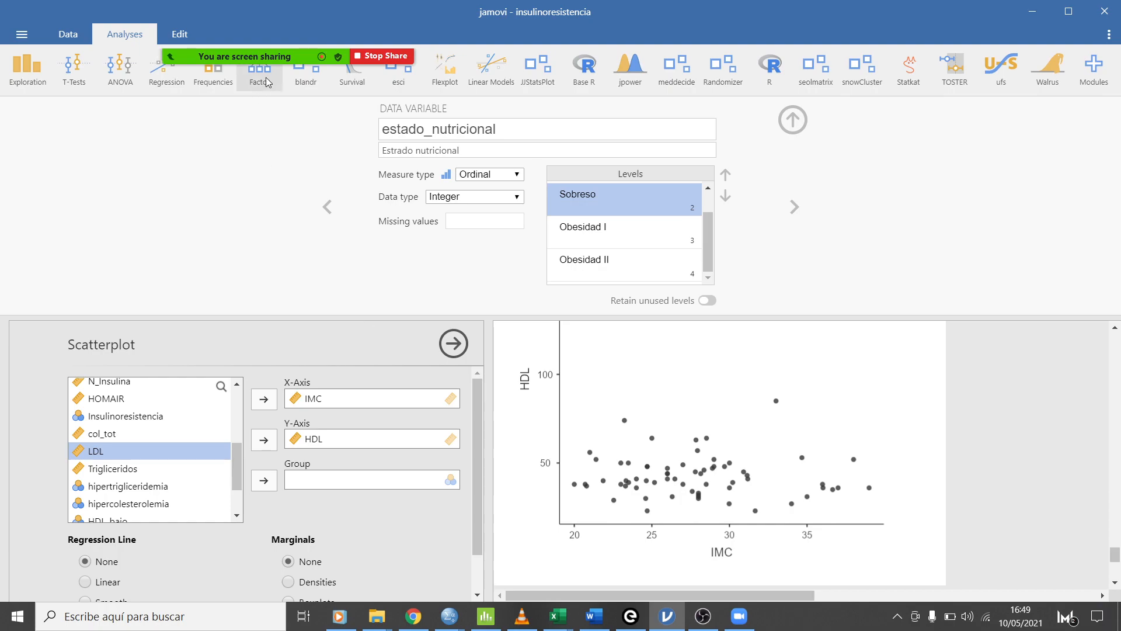
Create a Partial Correlation analysis with IMC and HOMAIR as its variables, and dismiss the Panda Dome pop-up.
click(175, 87)
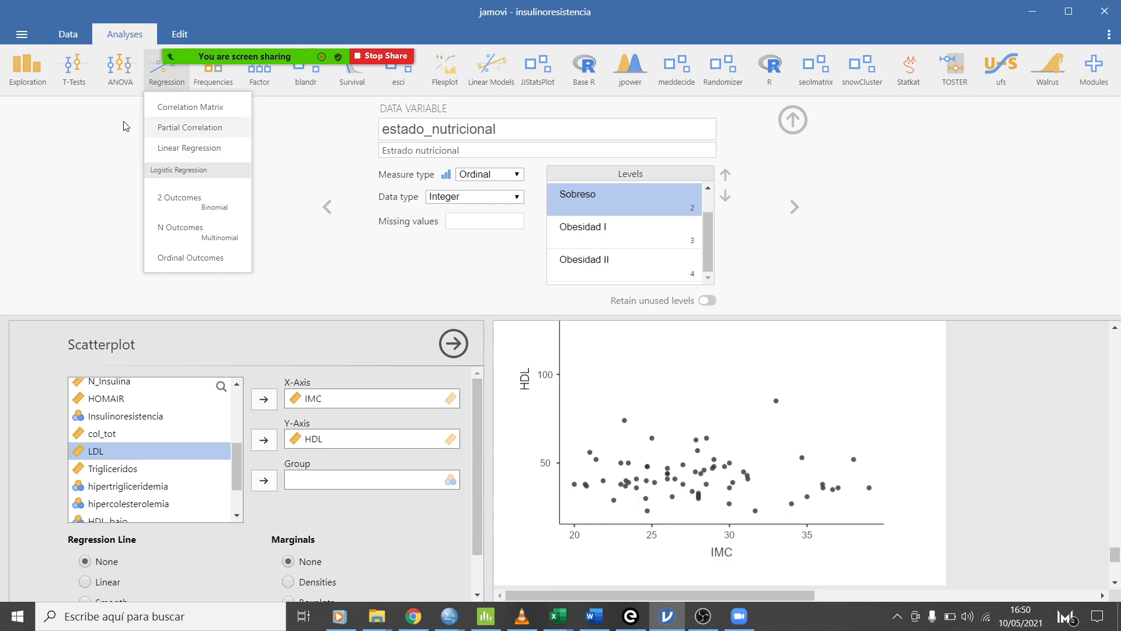
click(211, 133)
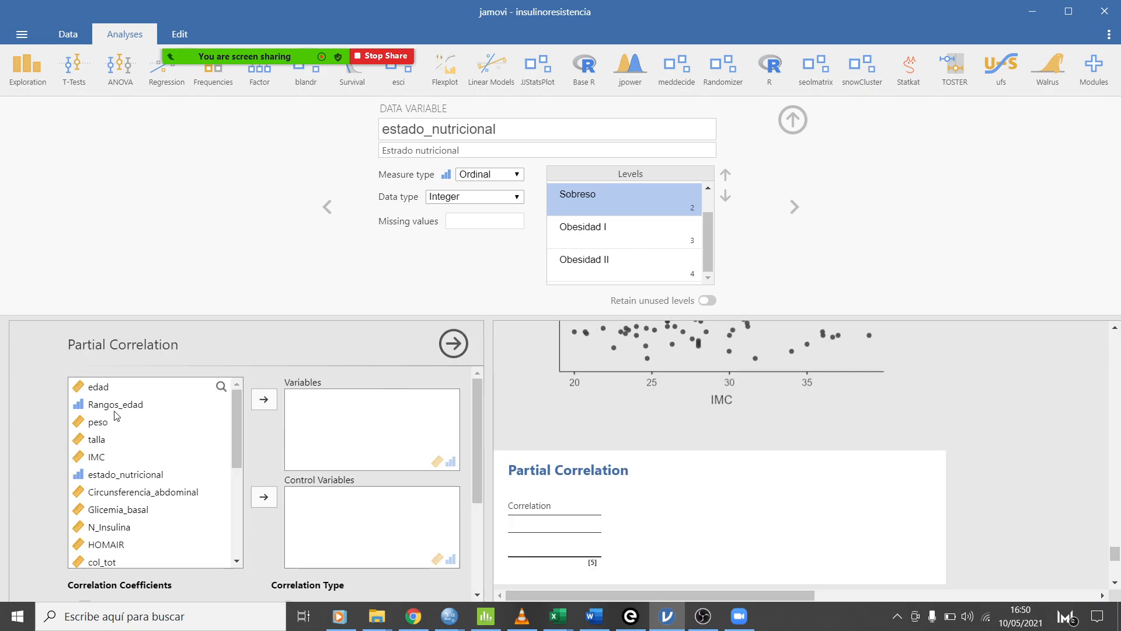
click(99, 456)
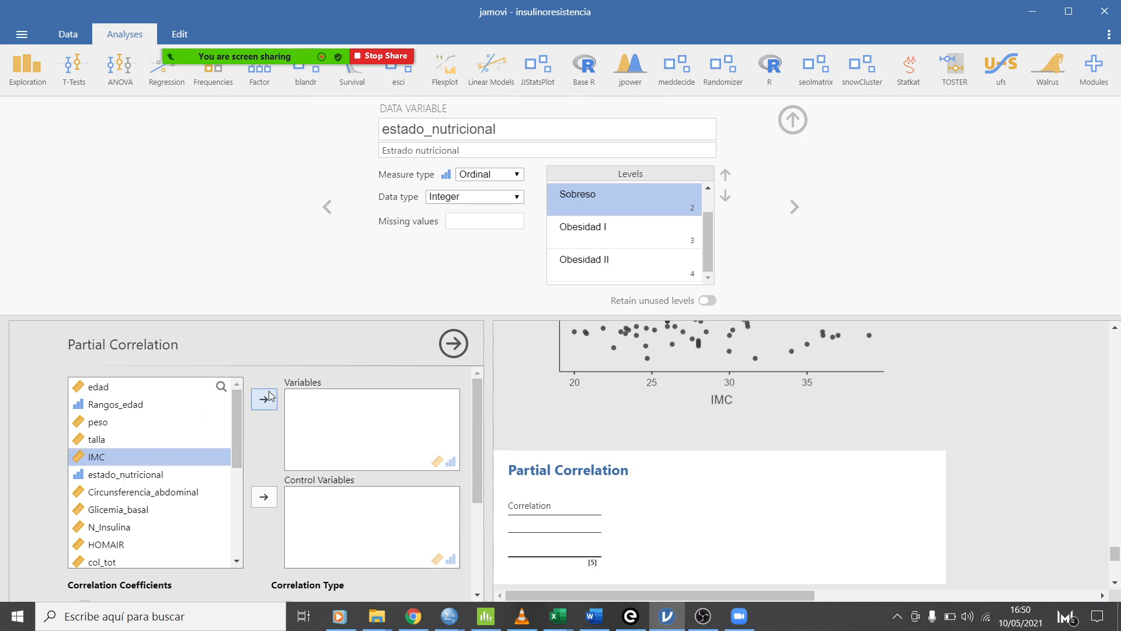
click(266, 397)
scroll(133, 504, down, 3)
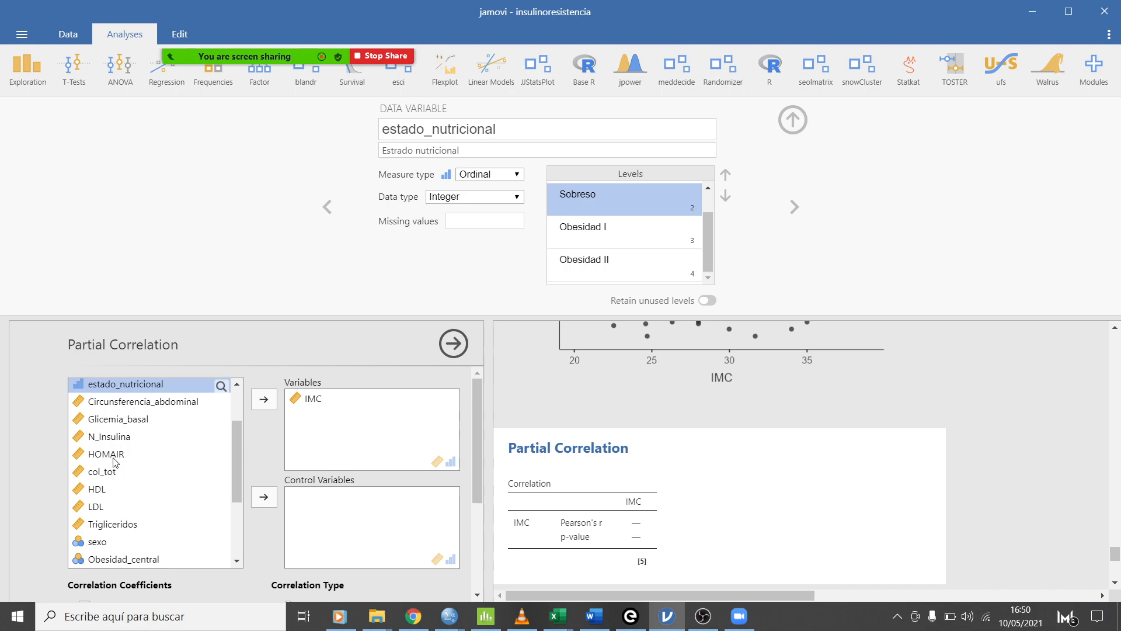
click(115, 455)
click(264, 399)
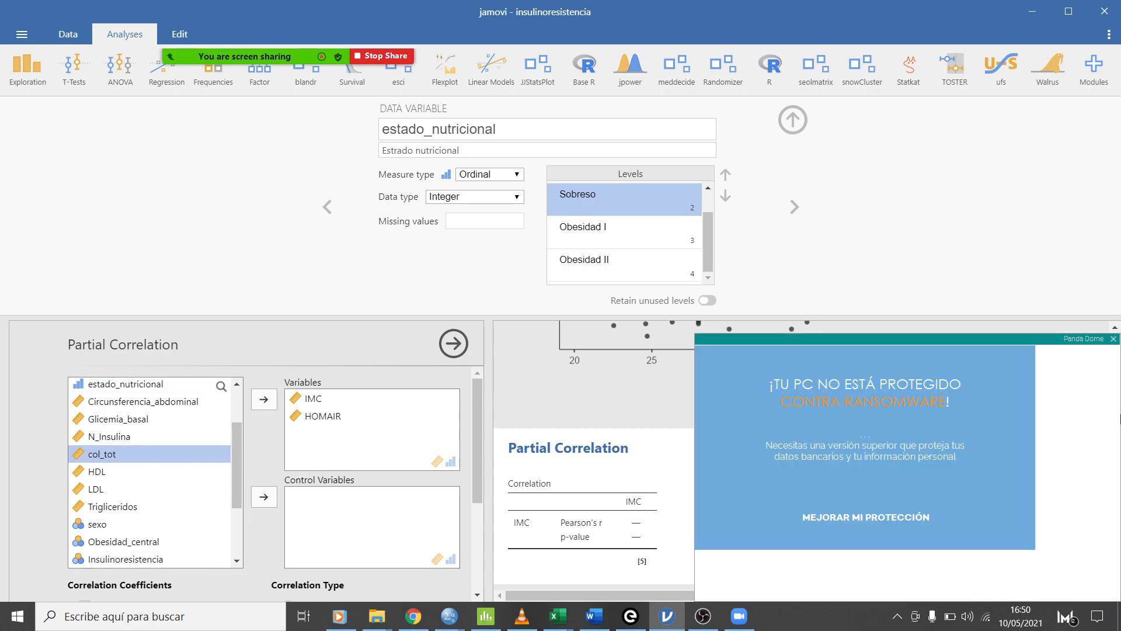
click(1115, 340)
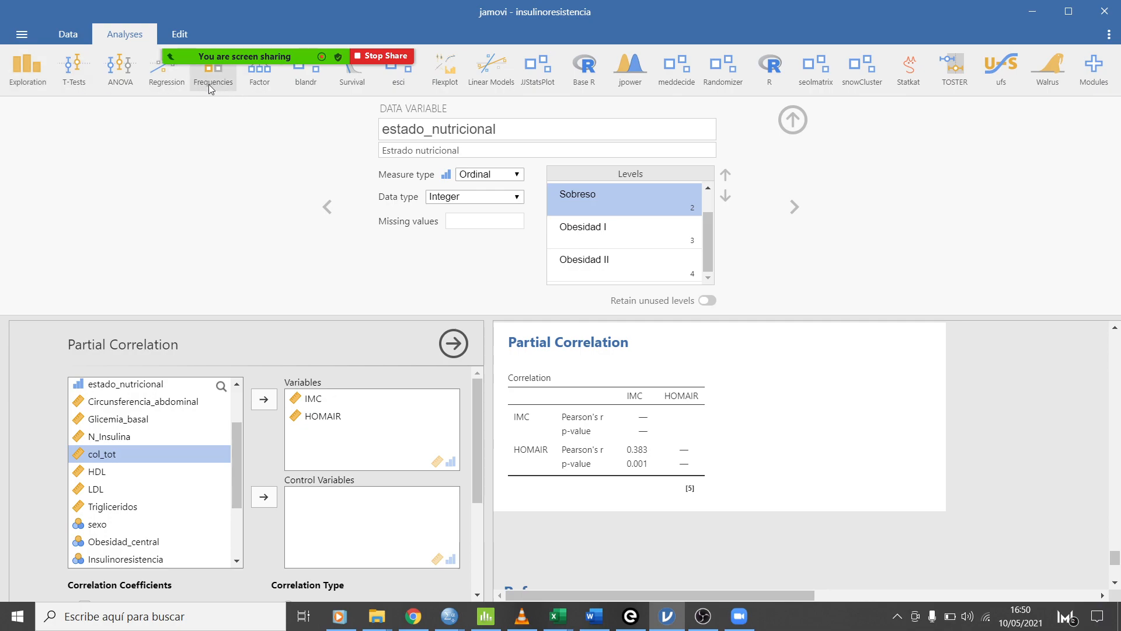
Create a Correlation Matrix analysis with the variables IMC and HOMAIR.
click(178, 82)
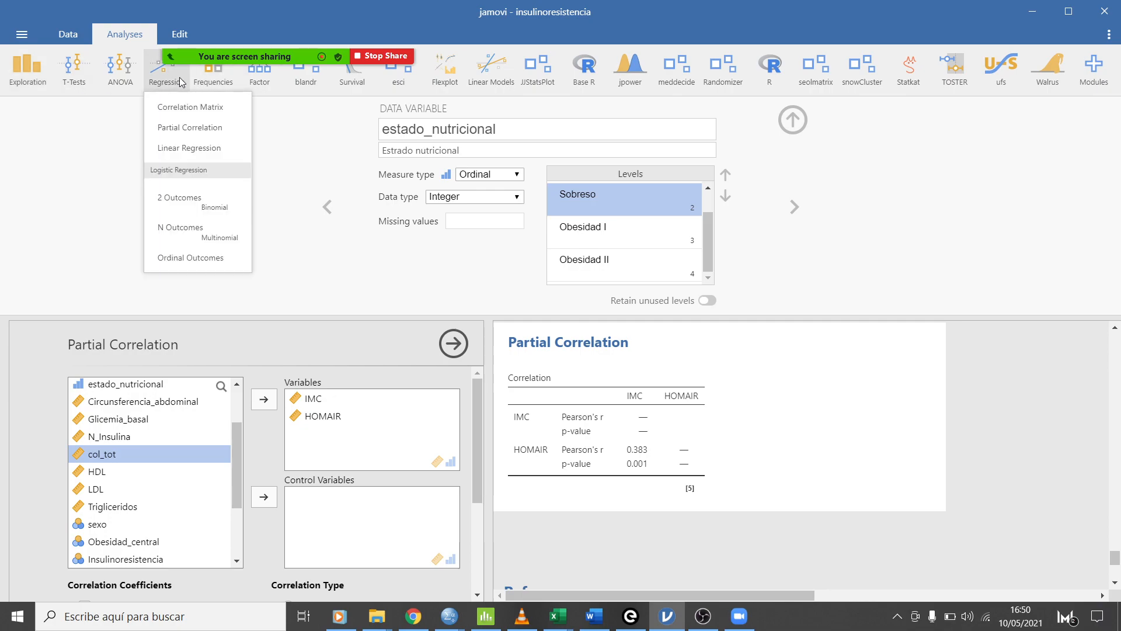
click(194, 108)
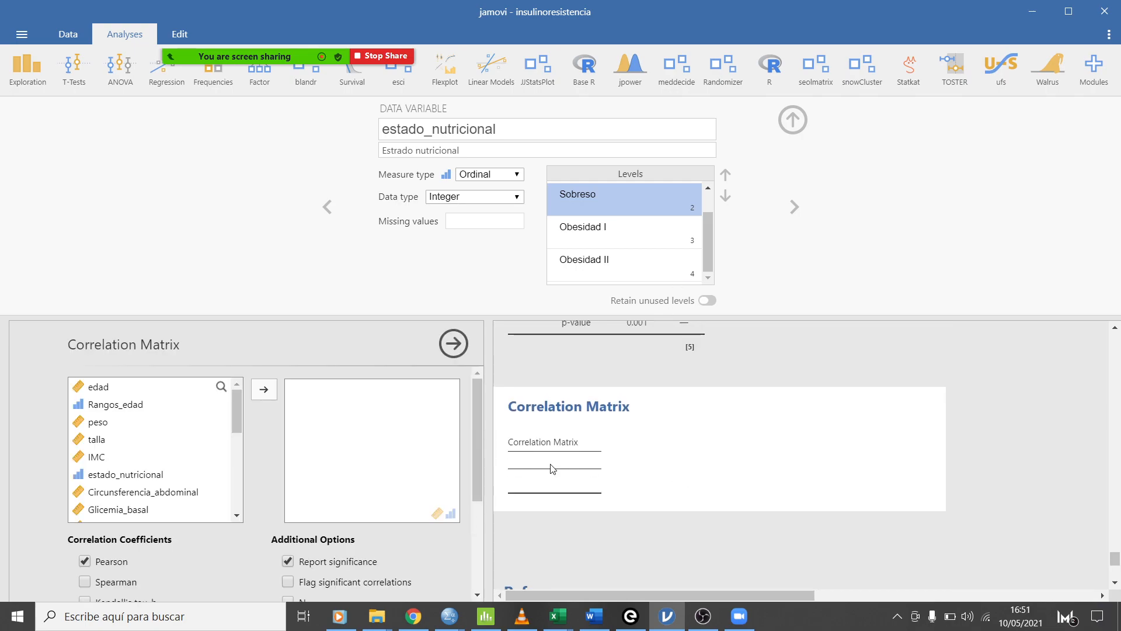
scroll(274, 559, down, 5)
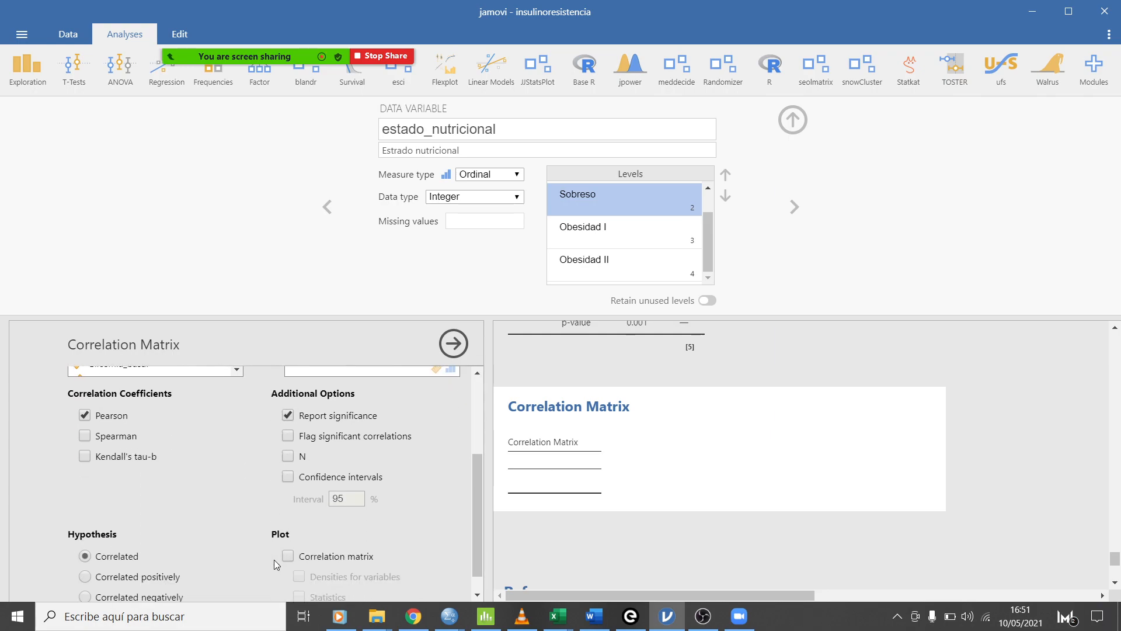
scroll(292, 534, up, 2)
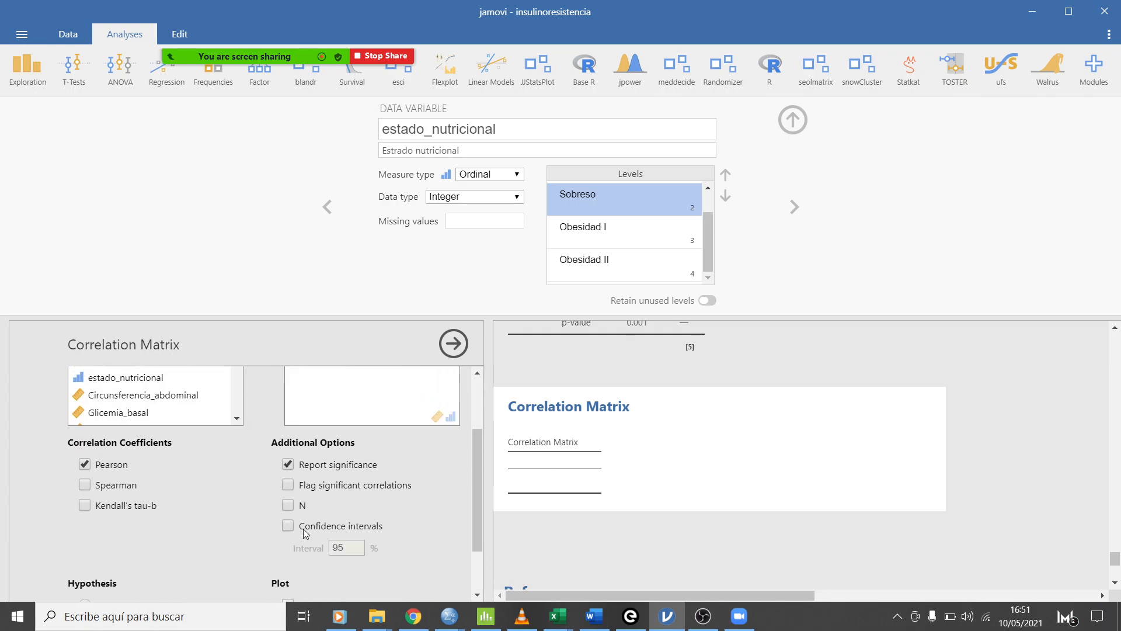
scroll(142, 392, up, 2)
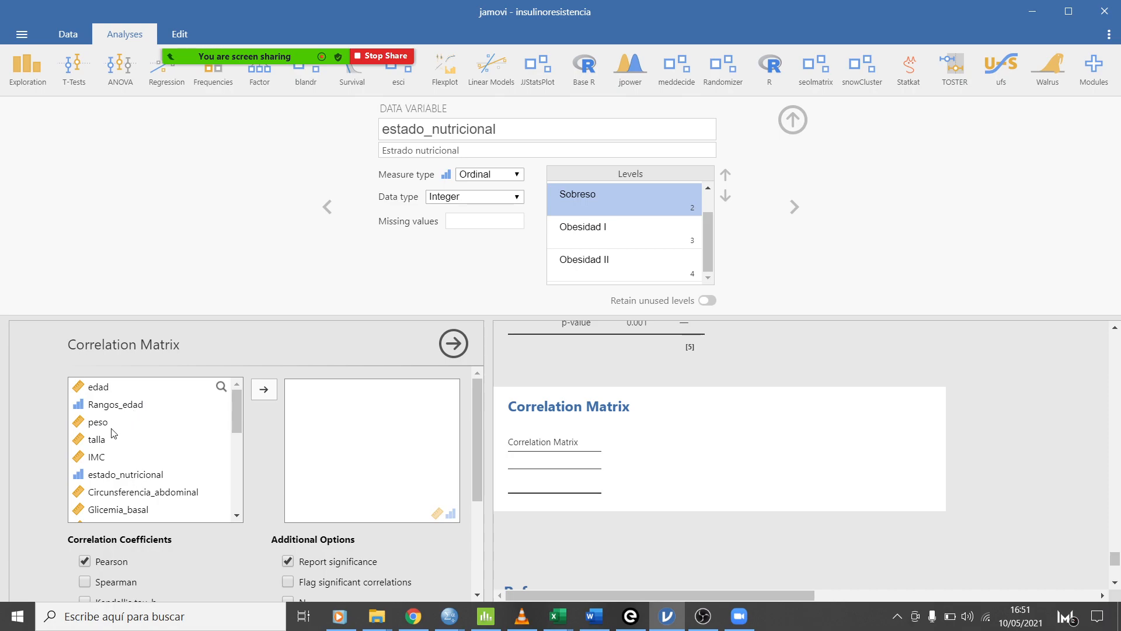
click(115, 475)
click(96, 455)
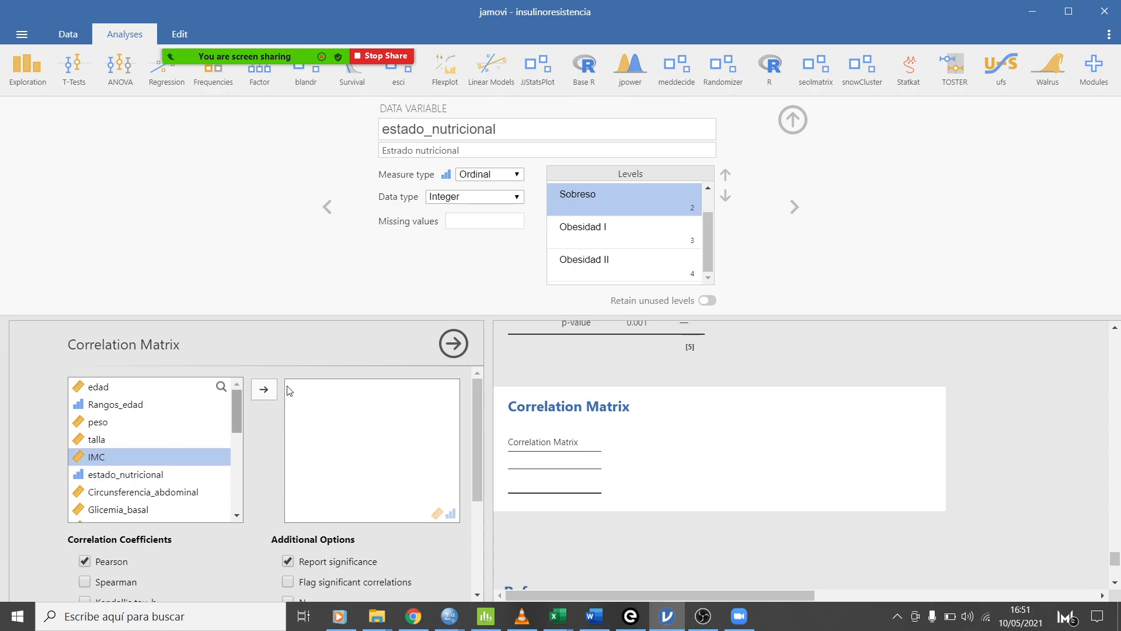
click(265, 389)
scroll(146, 467, down, 2)
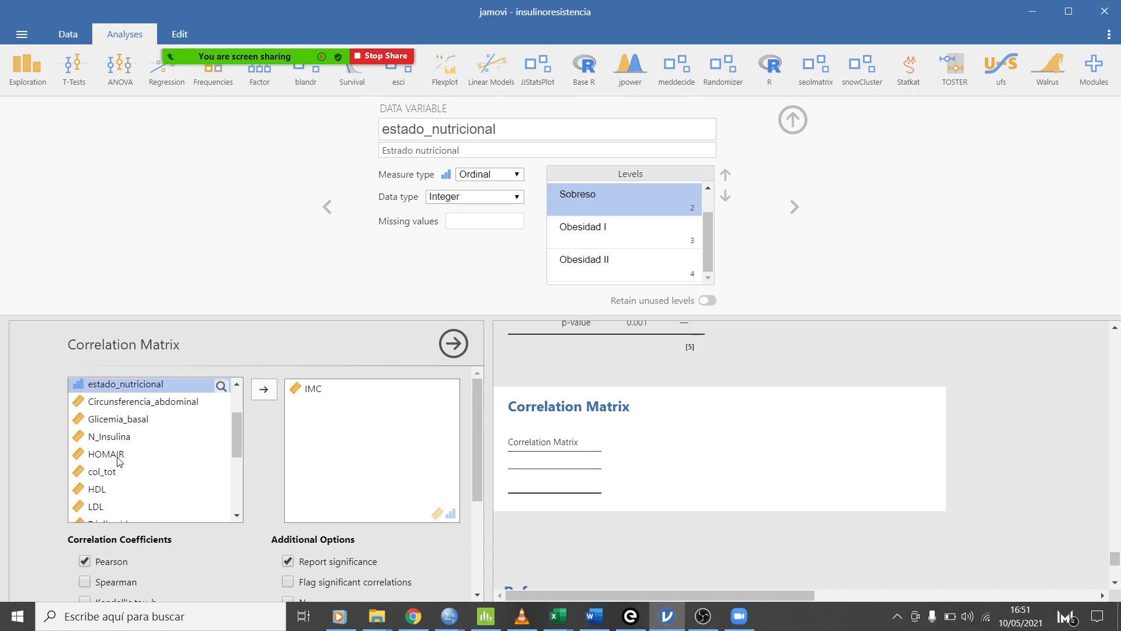
click(119, 456)
click(265, 390)
Add the correlation matrix plot to the IMC and HOMAIR analysis and view its regression line.
scroll(222, 525, down, 3)
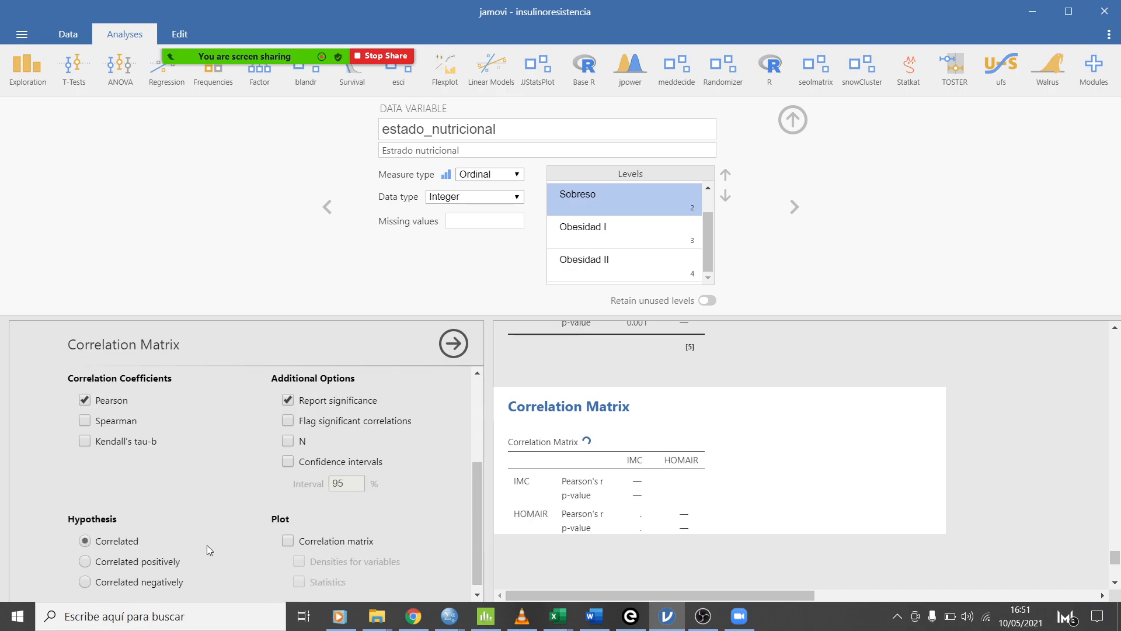
click(286, 530)
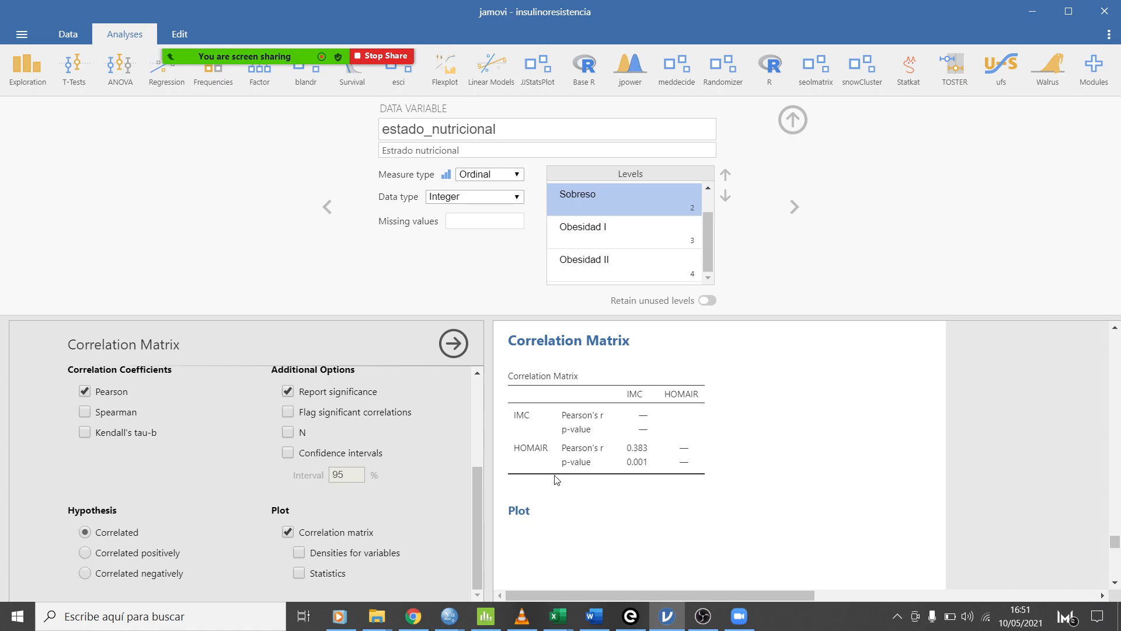
scroll(858, 467, down, 5)
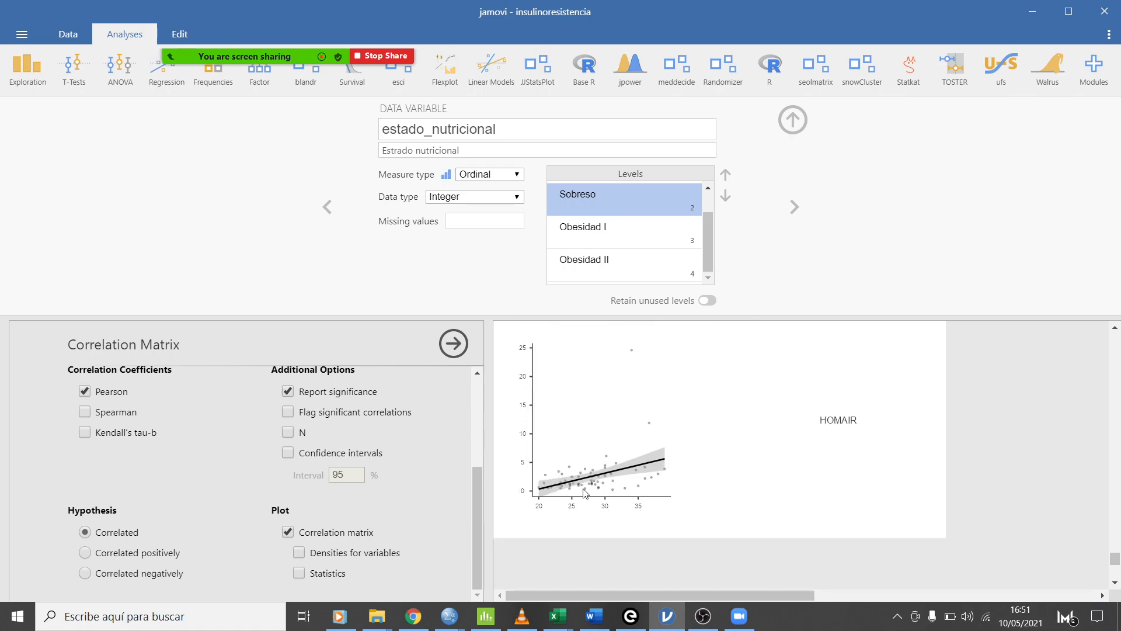
Include densities for variables and statistics in the correlation matrix plot, and review the plot's panels.
click(298, 553)
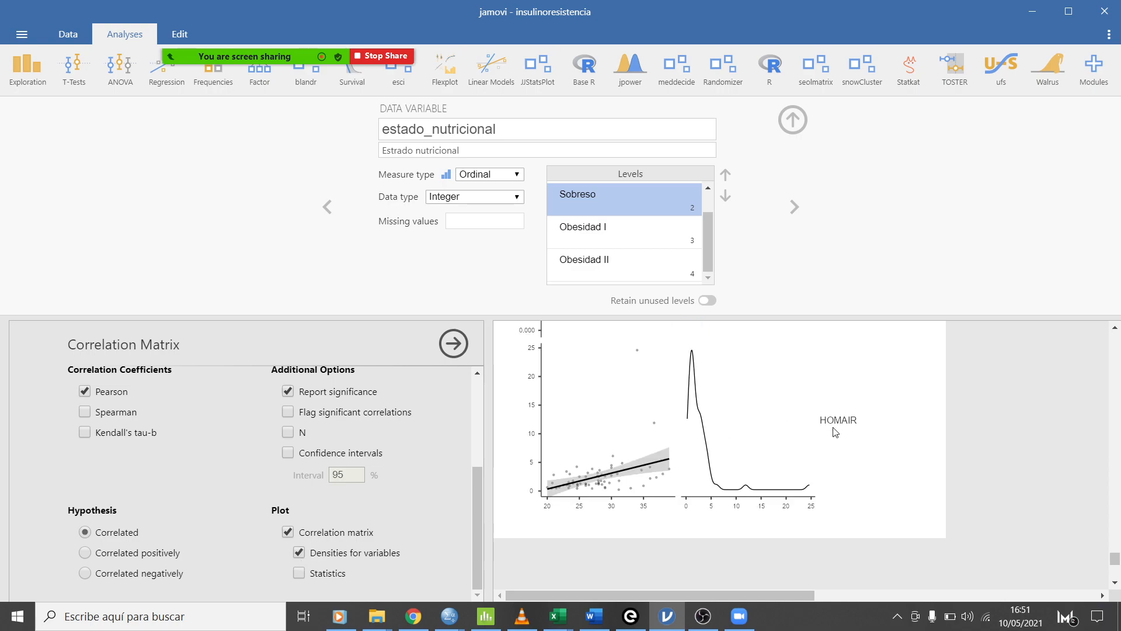
scroll(841, 414, up, 4)
scroll(836, 432, down, 5)
scroll(744, 461, up, 5)
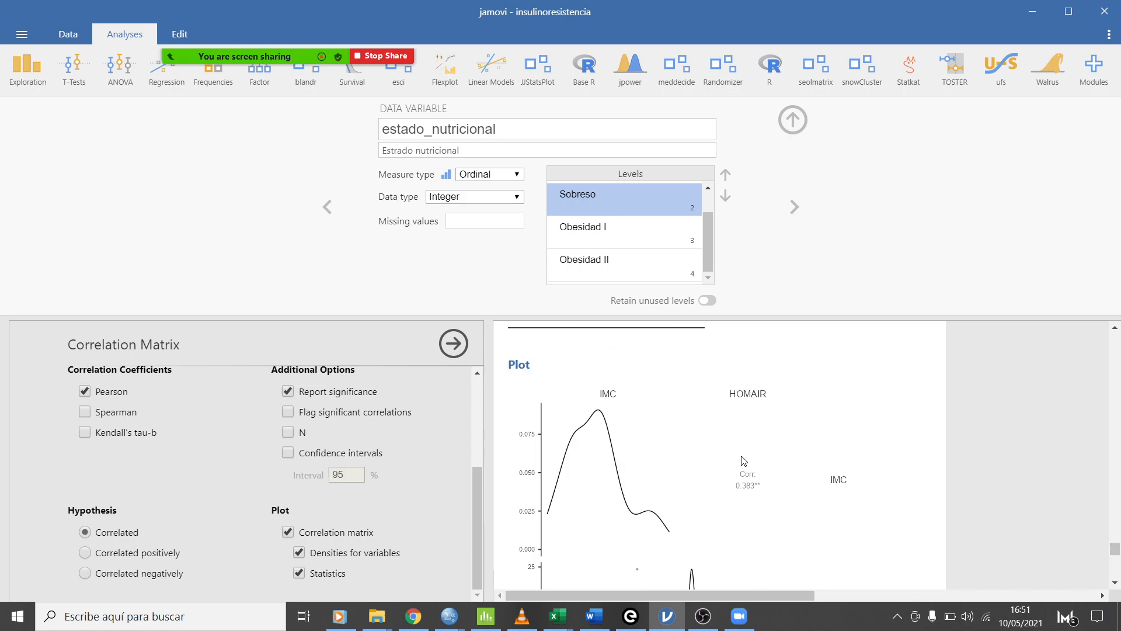
scroll(744, 462, up, 1)
scroll(738, 545, down, 4)
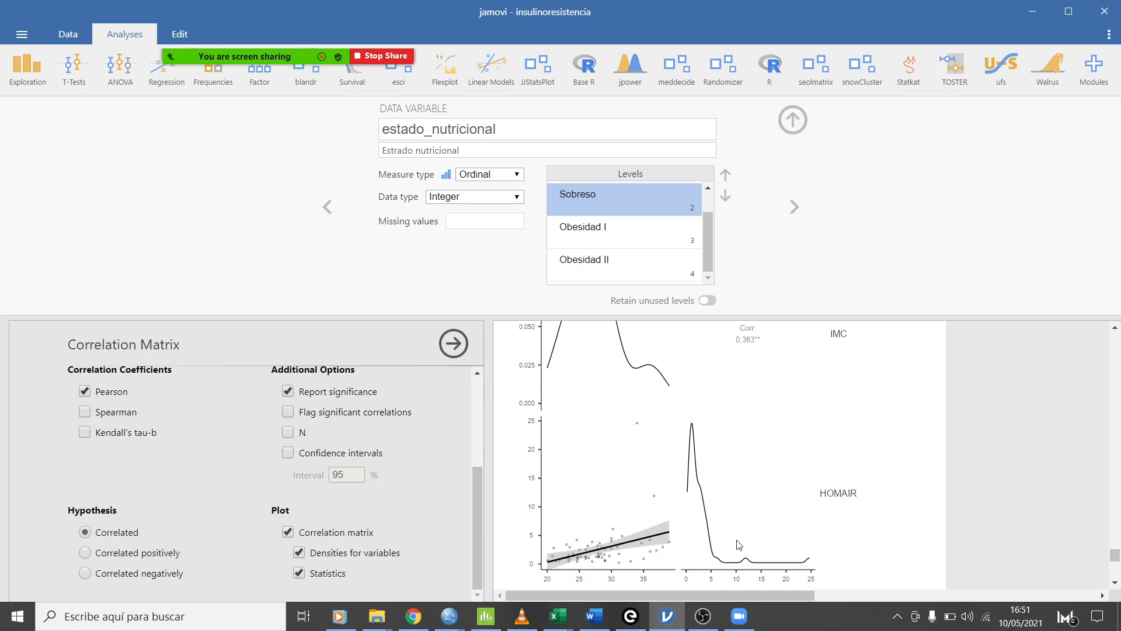
scroll(725, 526, down, 2)
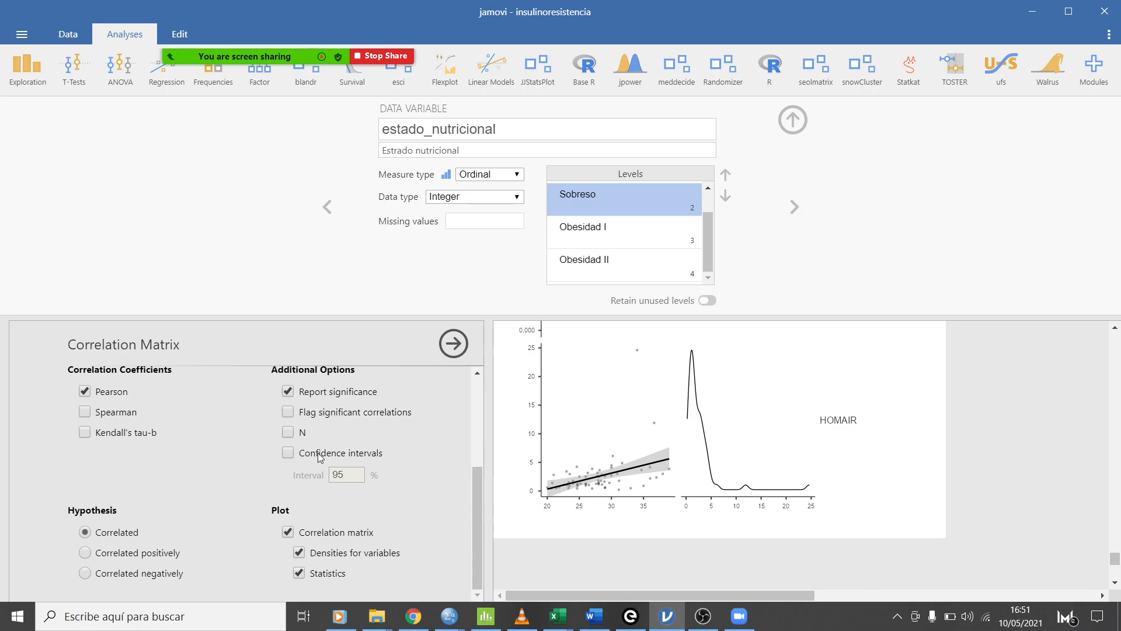
Replace Pearson with Spearman as the coefficient in the IMC and HOMAIR correlation matrix, and review the table and plot.
click(84, 392)
click(85, 411)
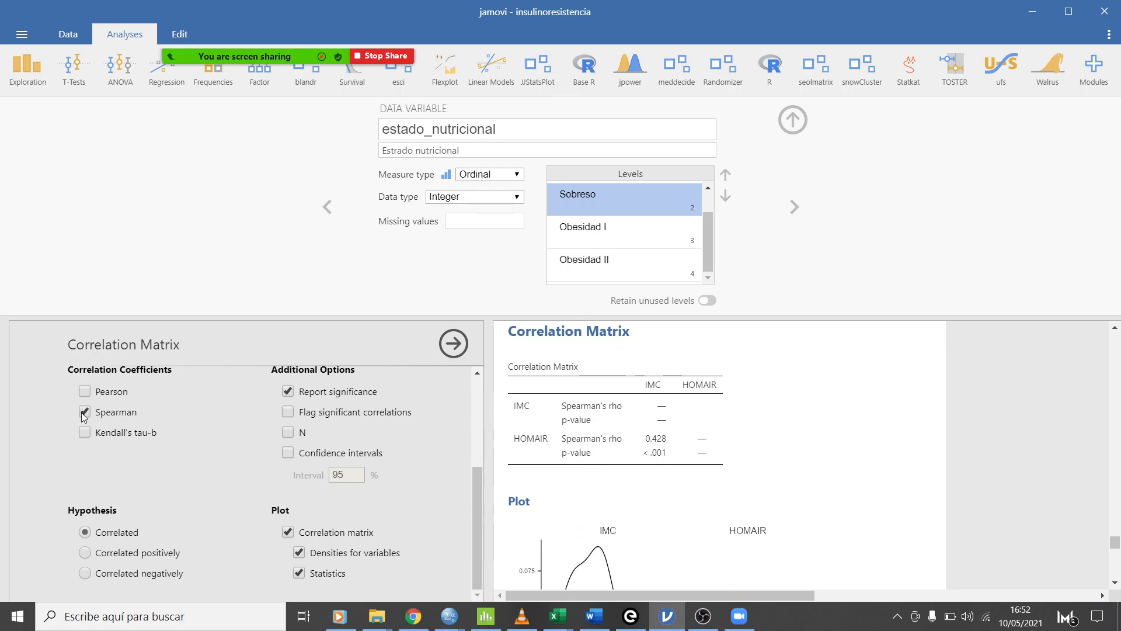
scroll(691, 561, down, 4)
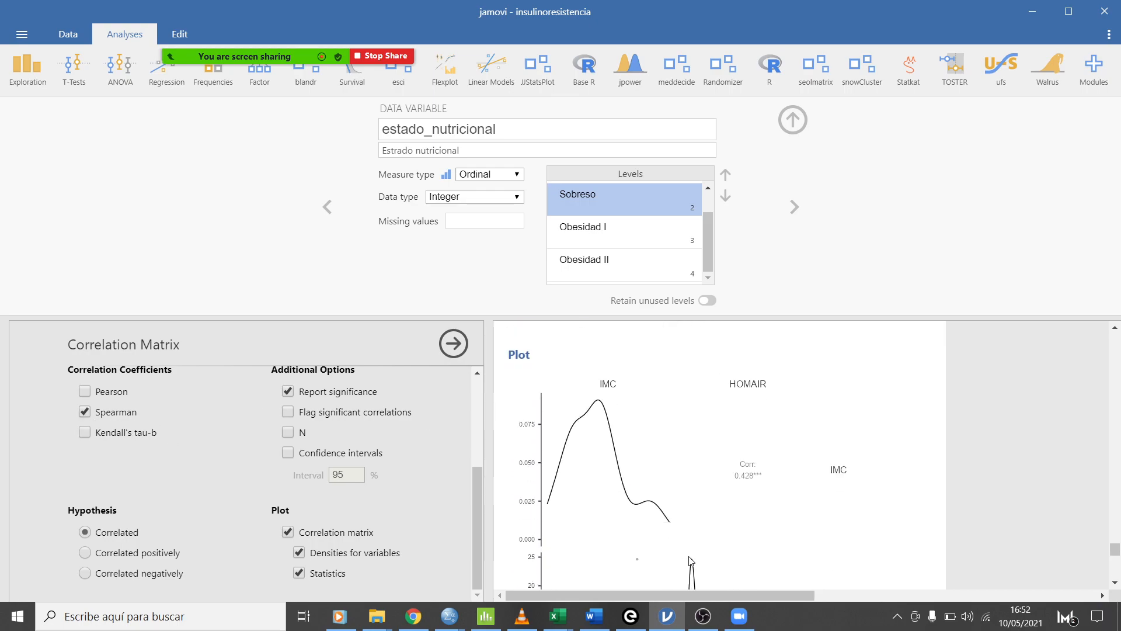
scroll(691, 561, down, 2)
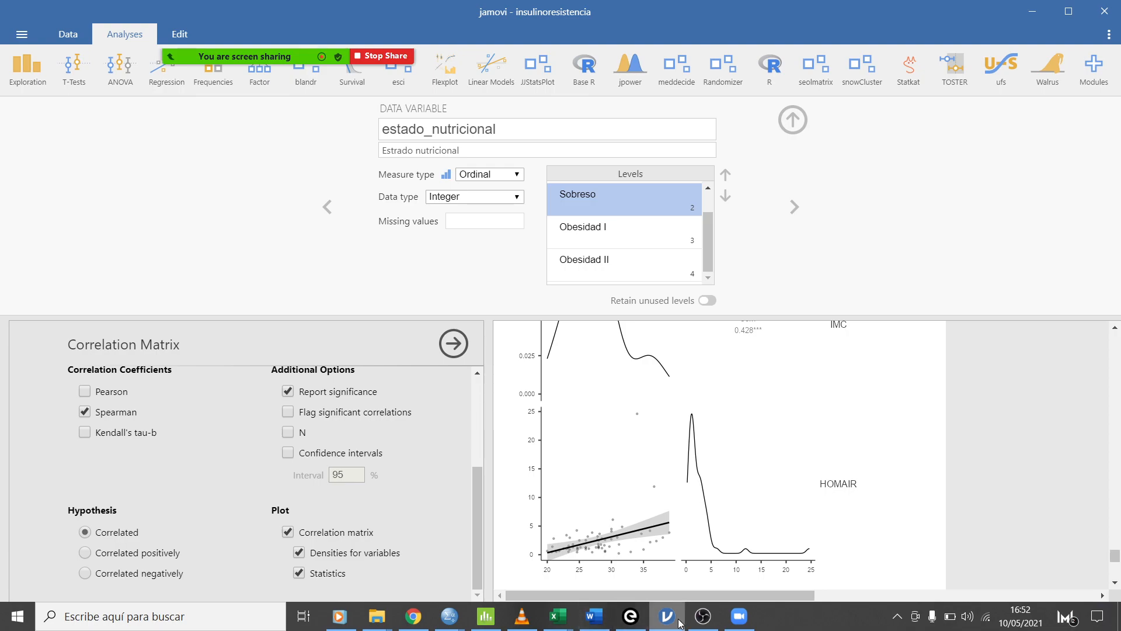
scroll(700, 435, up, 4)
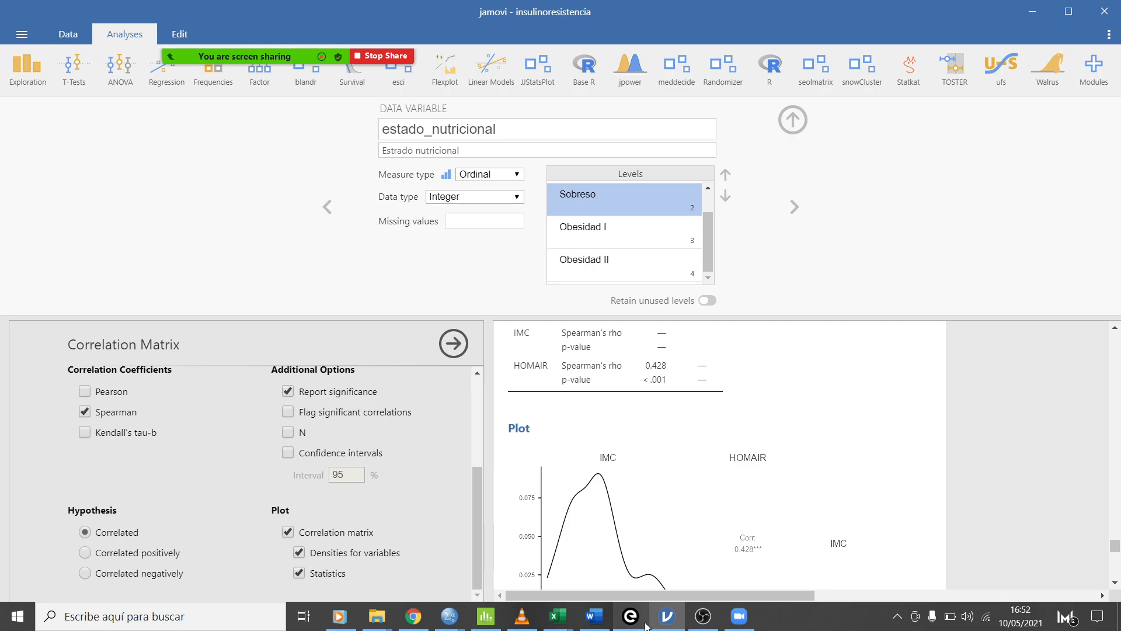
Switch to the Sutori story in Chrome, present it full screen, and read the slides on correlation coefficients and Pearson scatterplot examples.
mouse_move(669, 617)
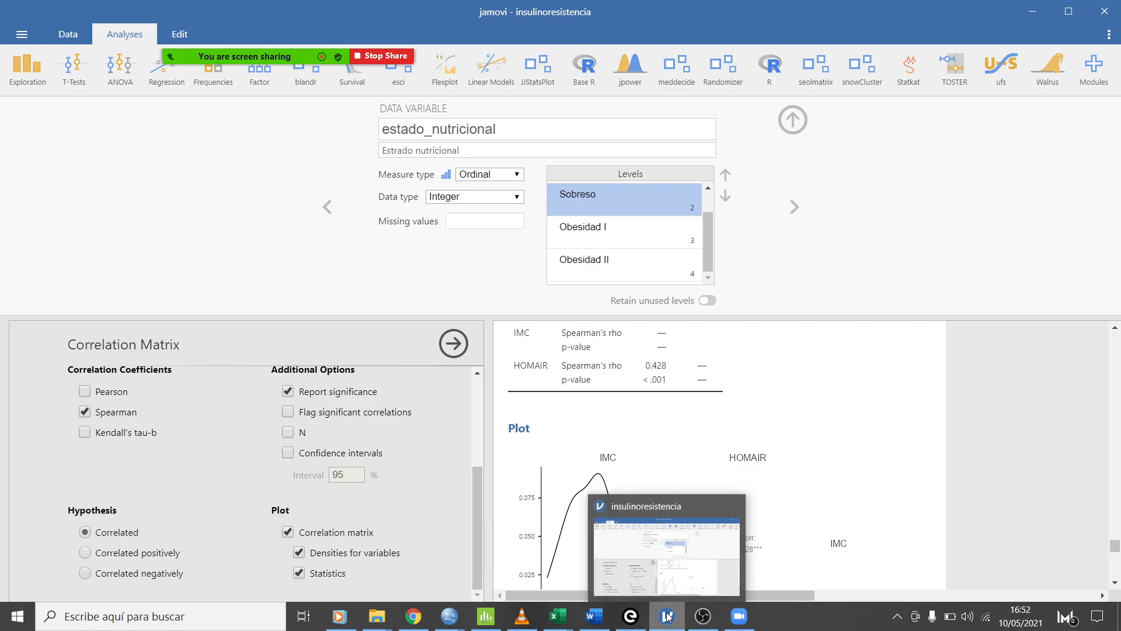
click(668, 617)
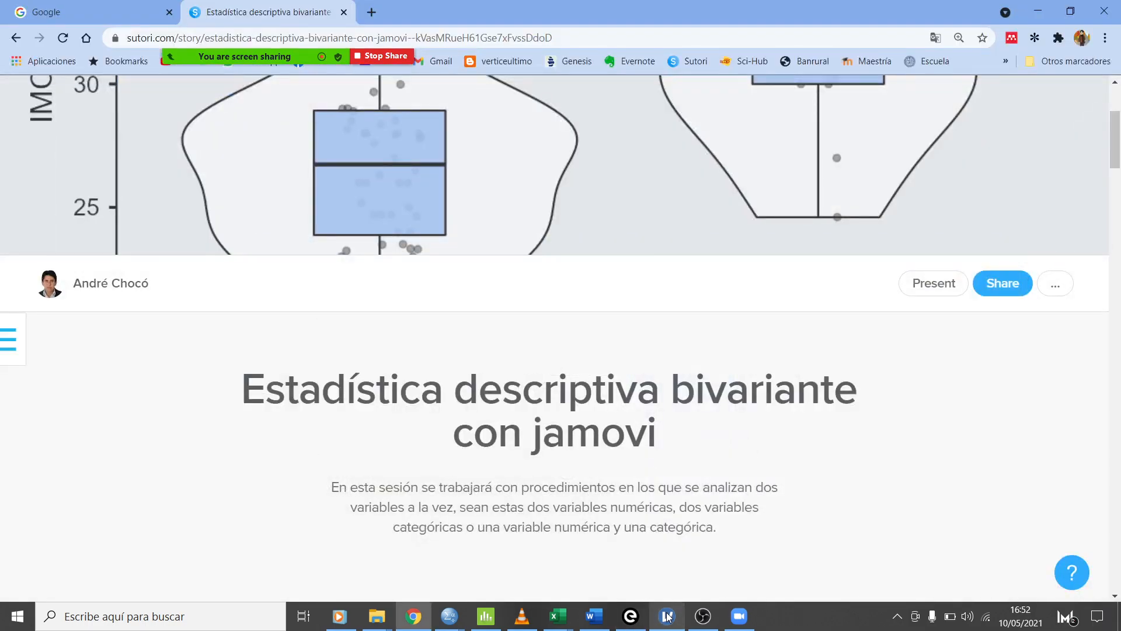
click(937, 286)
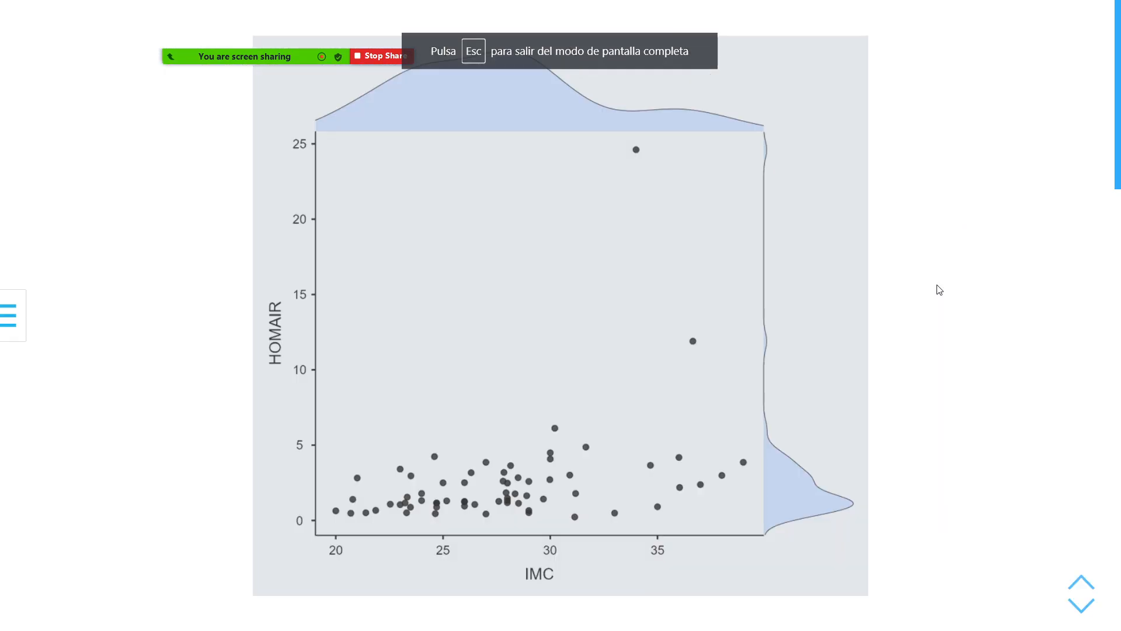
scroll(939, 289, down, 10)
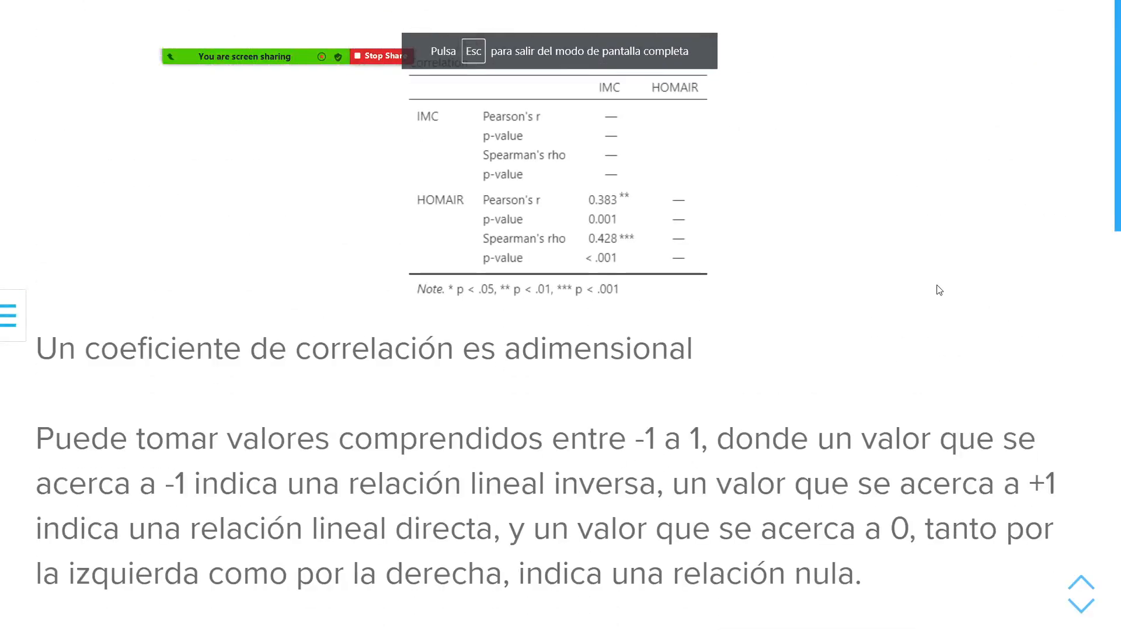
scroll(939, 289, down, 5)
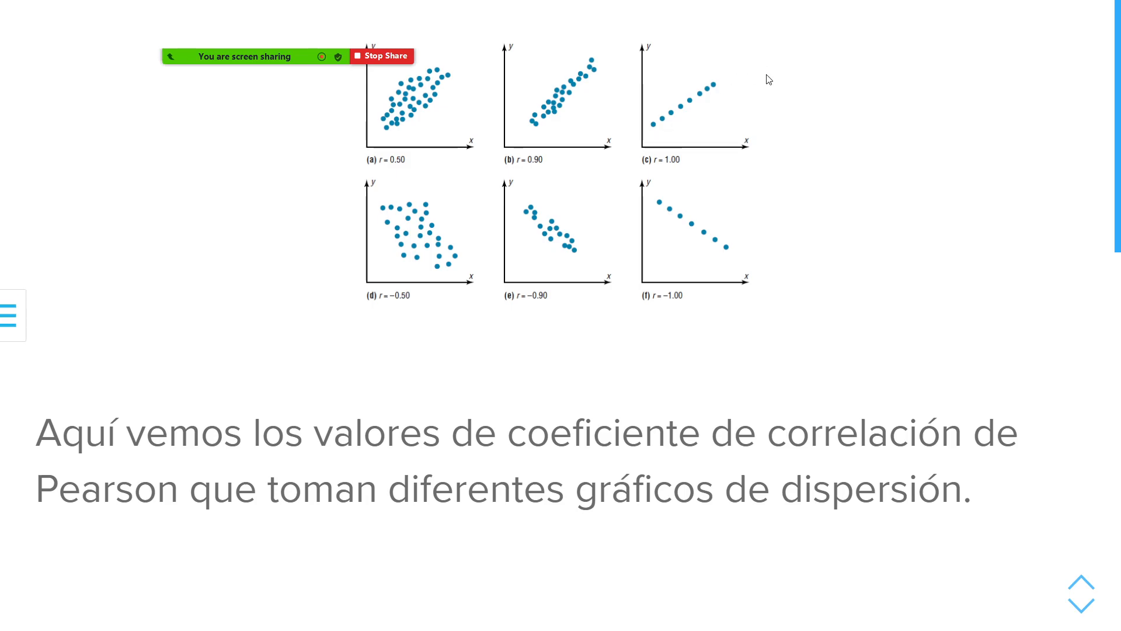
scroll(769, 80, up, 3)
scroll(768, 79, down, 3)
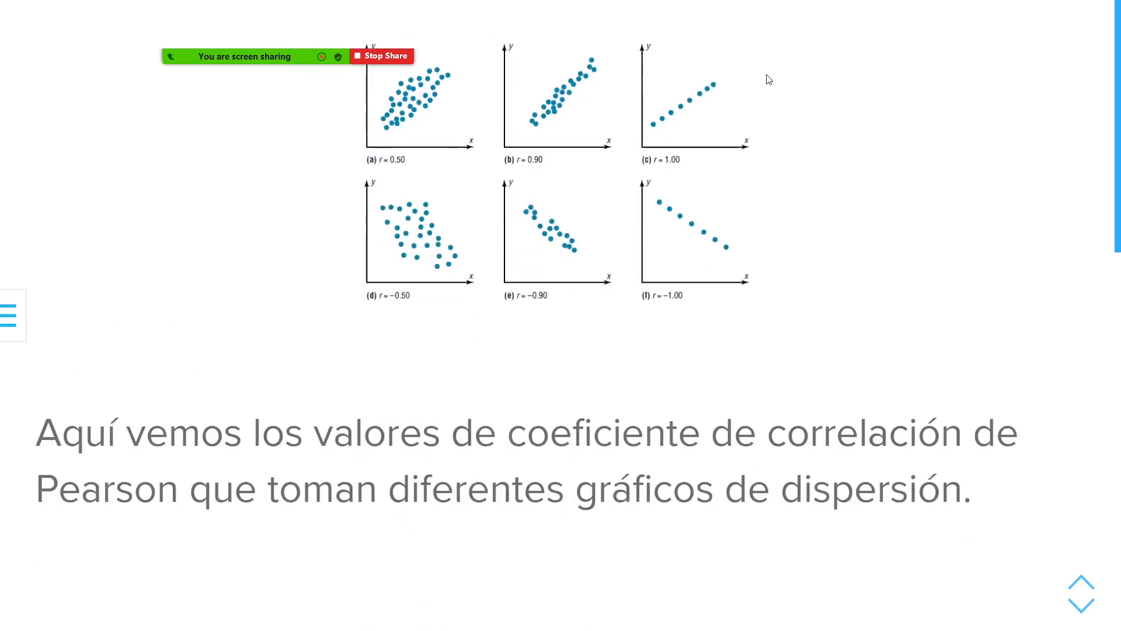
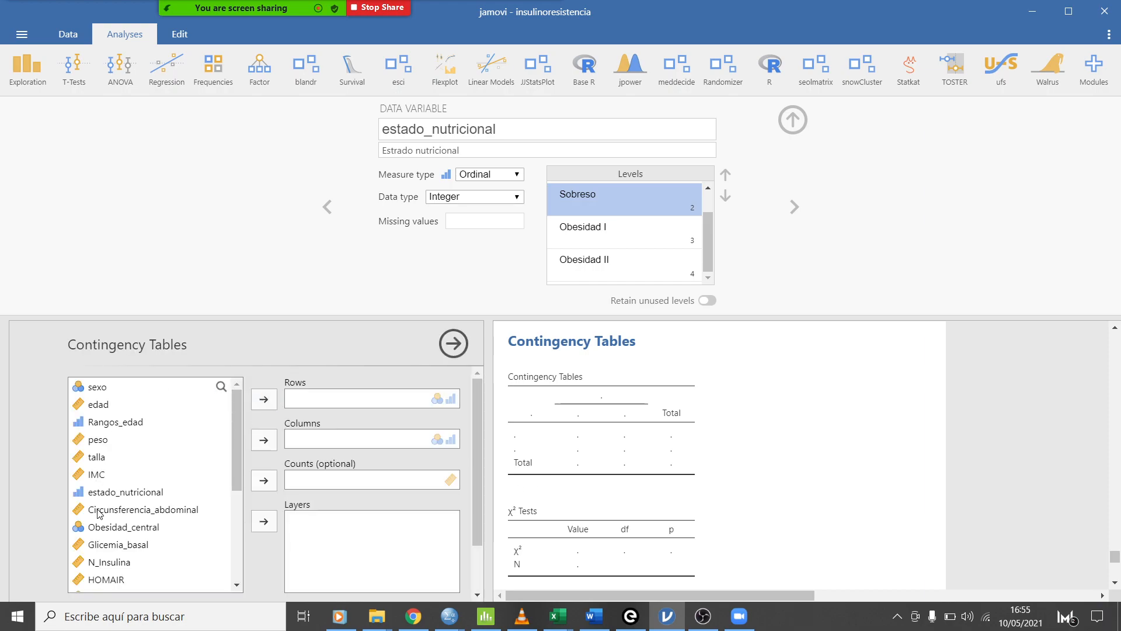
Set estado_nutricional as the rows and Insulinoresistencia as the columns of the contingency table, and review the chi-square test.
click(113, 496)
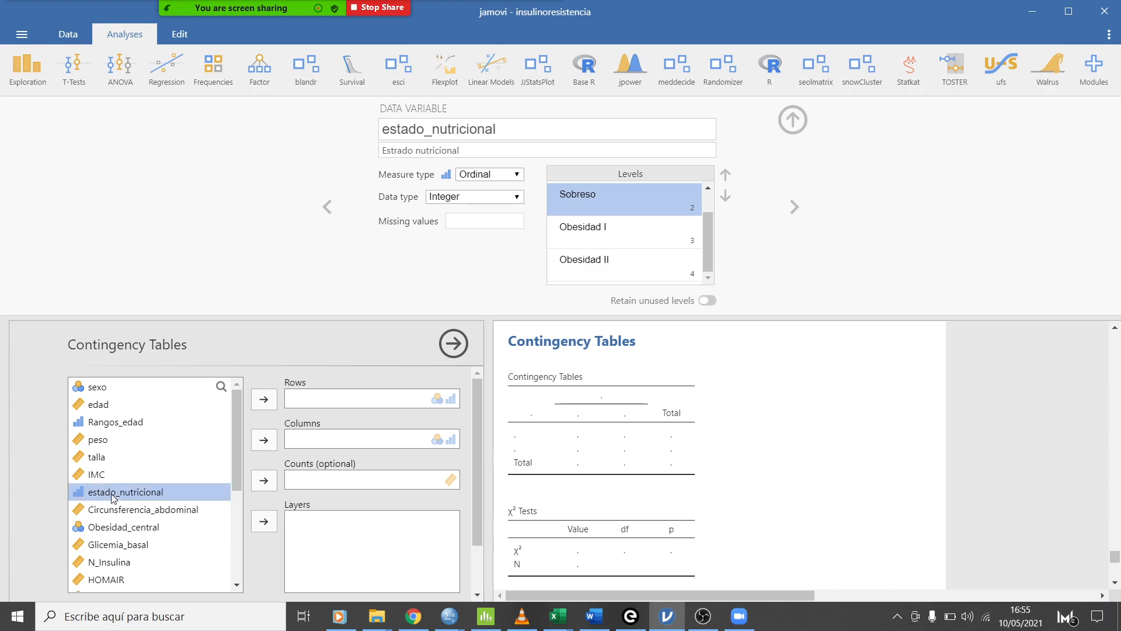
click(265, 399)
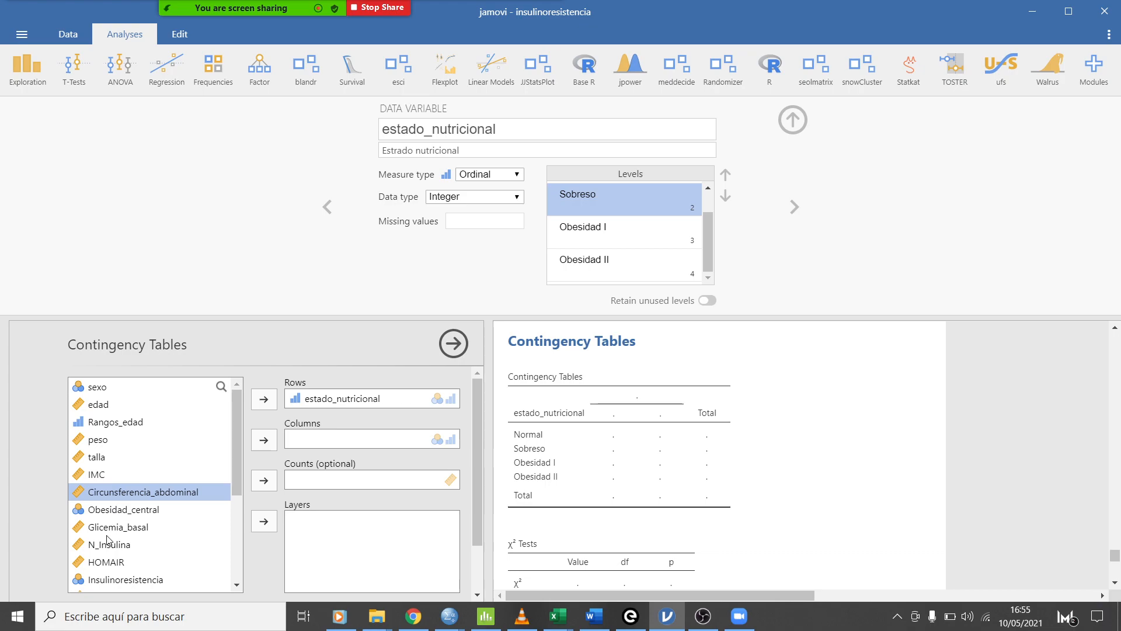
click(110, 580)
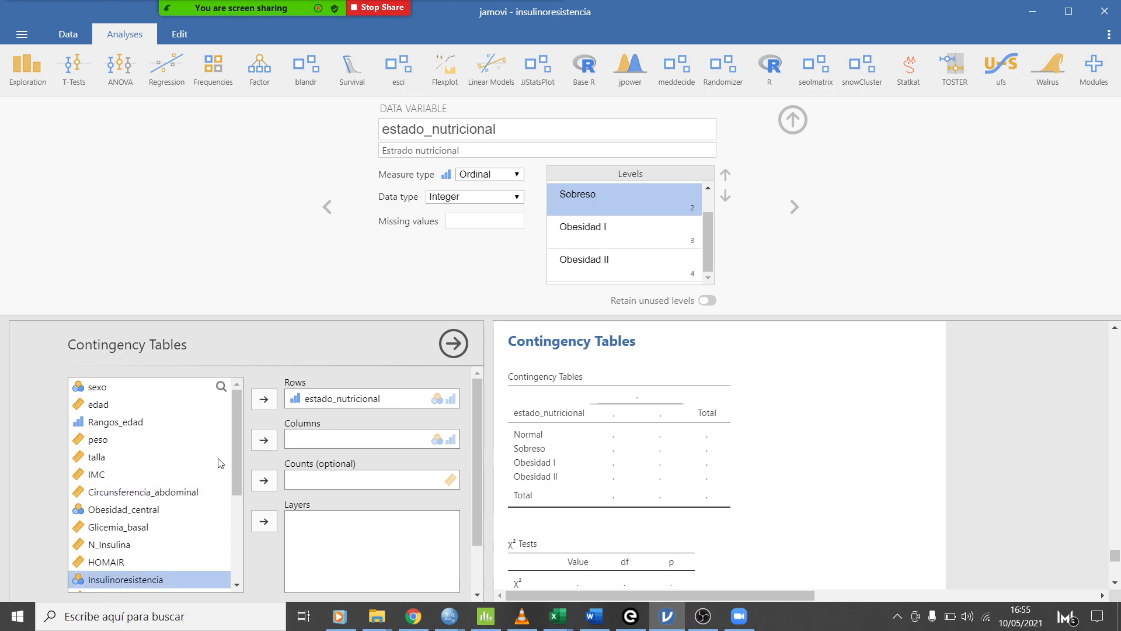
click(266, 443)
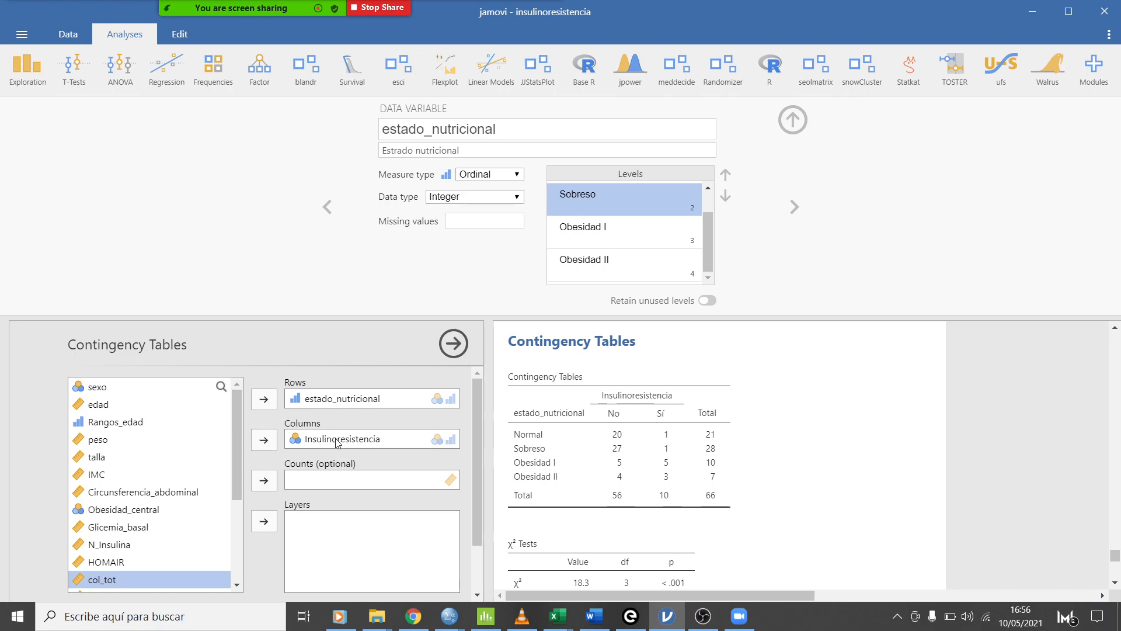
scroll(760, 450, down, 2)
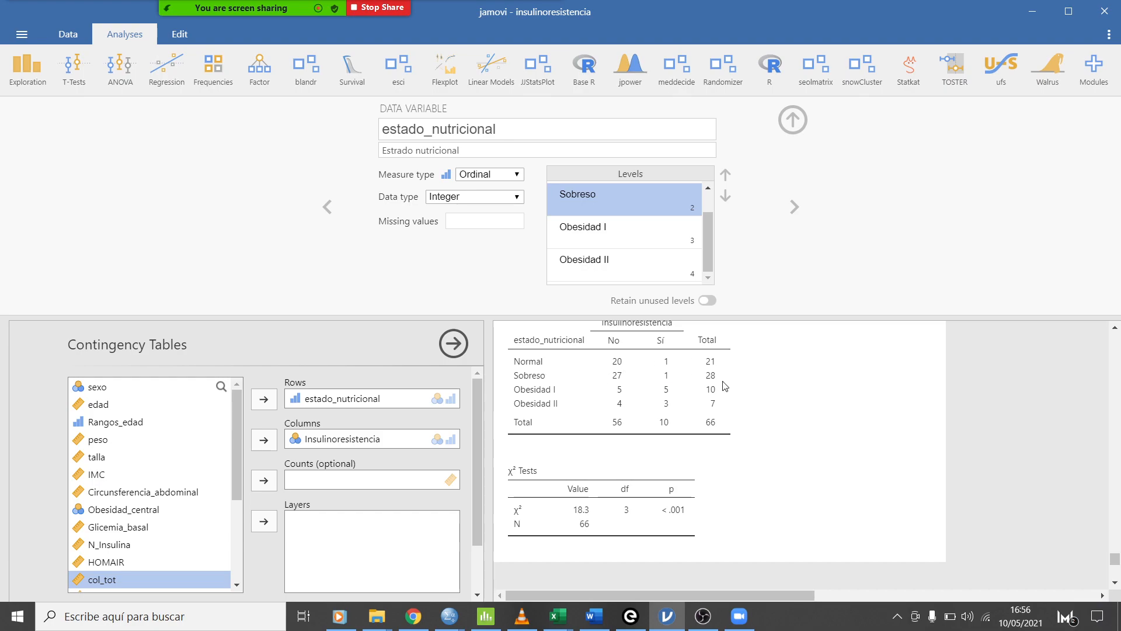
Show row percentages alongside observed counts in the contingency table, and expand the analysis's statistics options.
scroll(247, 518, down, 2)
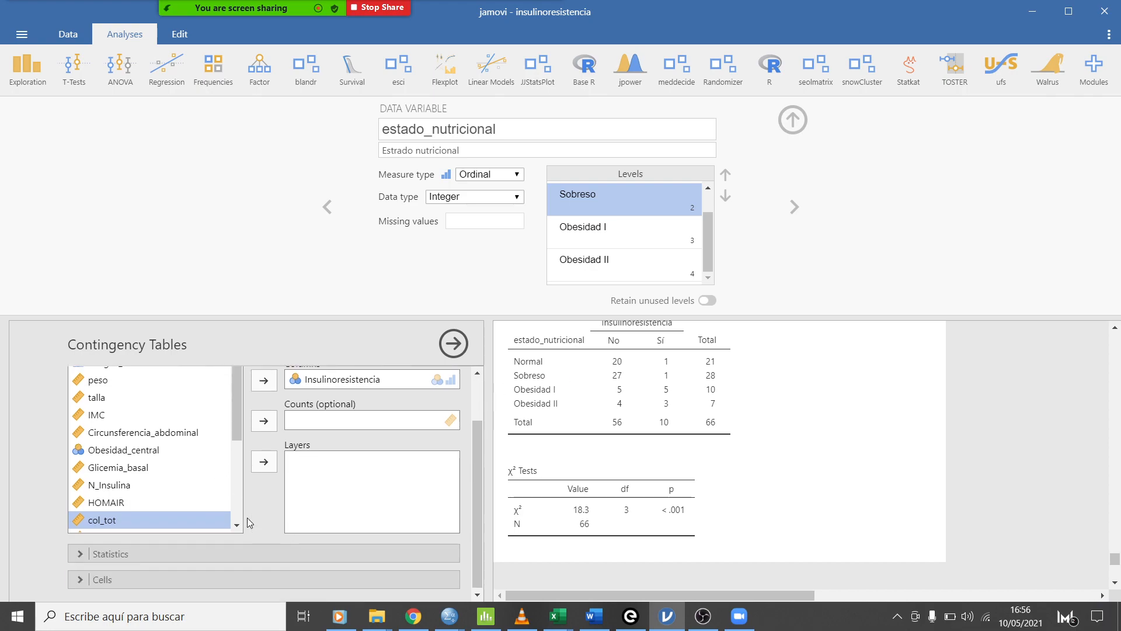
click(79, 580)
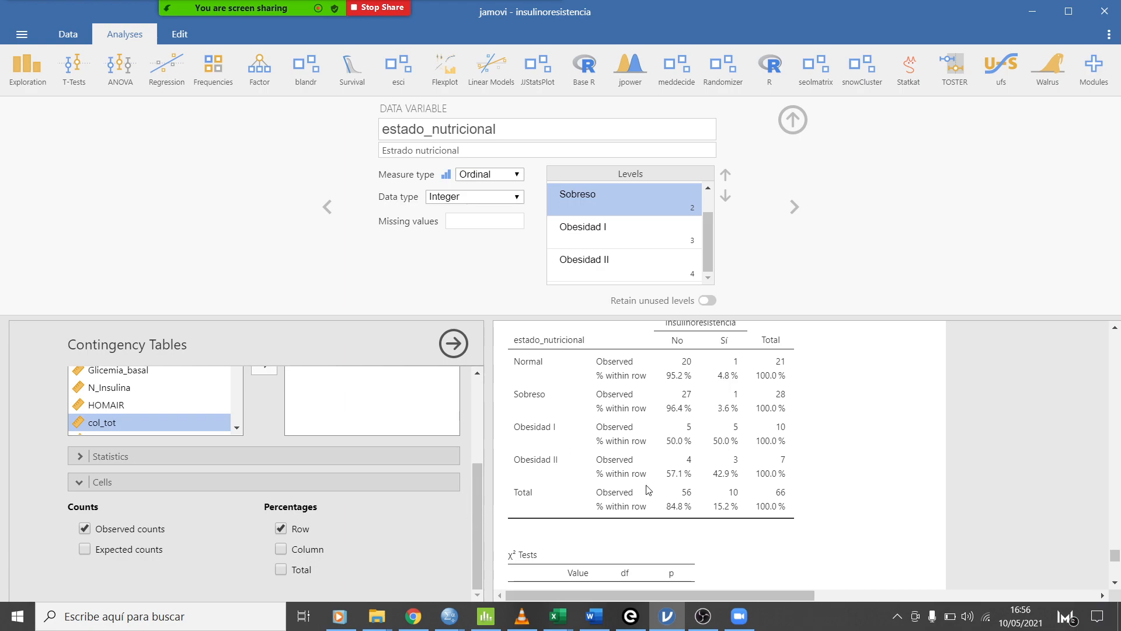
scroll(647, 486, down, 5)
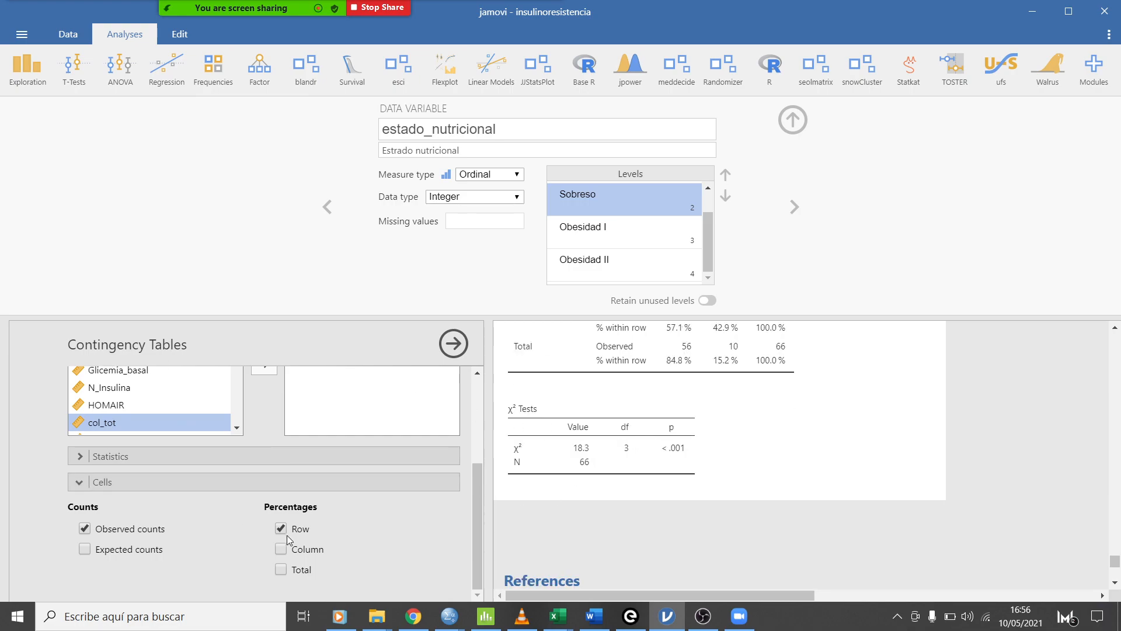
click(80, 459)
scroll(356, 534, down, 3)
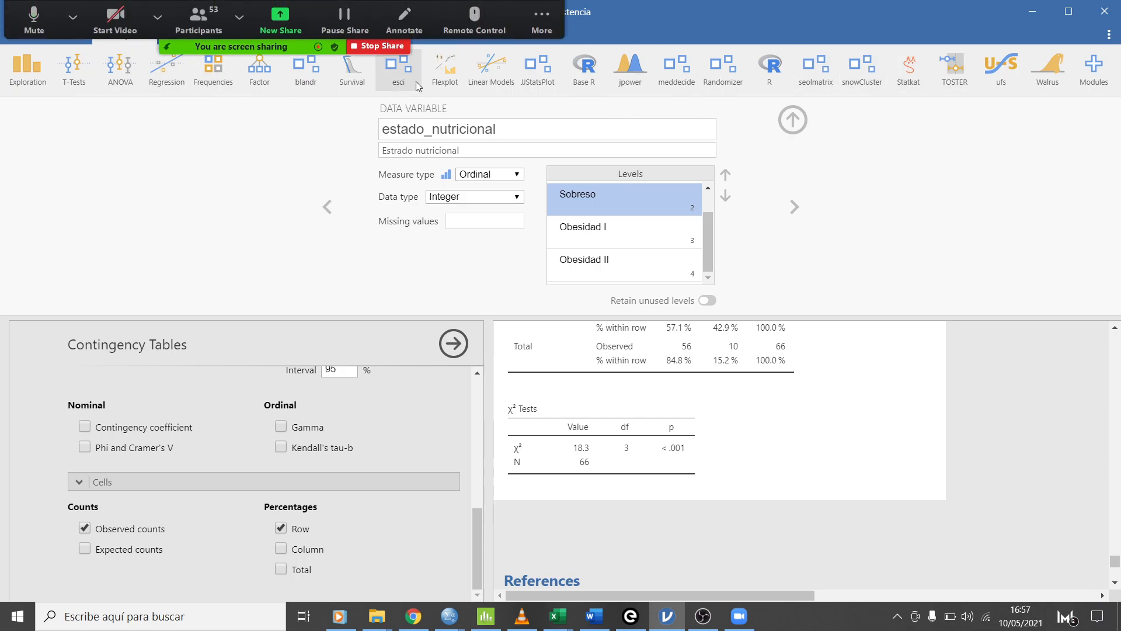
Create a JJStatsPlot bar chart with Insulinoresistencia as the dependent variable and estado_nutricional as the grouping variable.
click(532, 77)
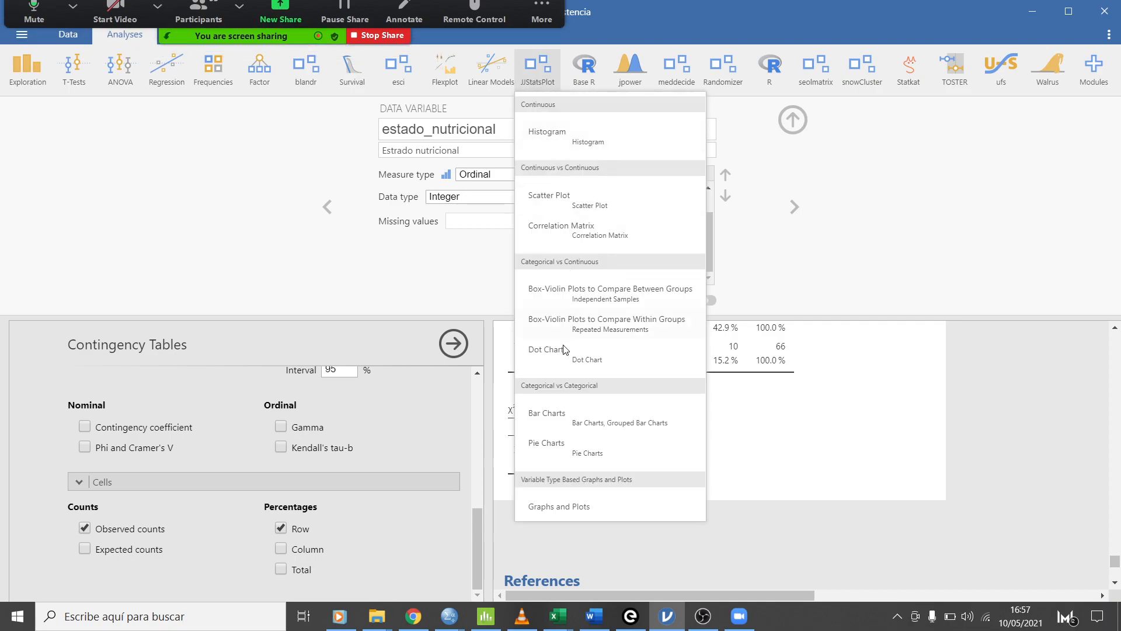
click(562, 416)
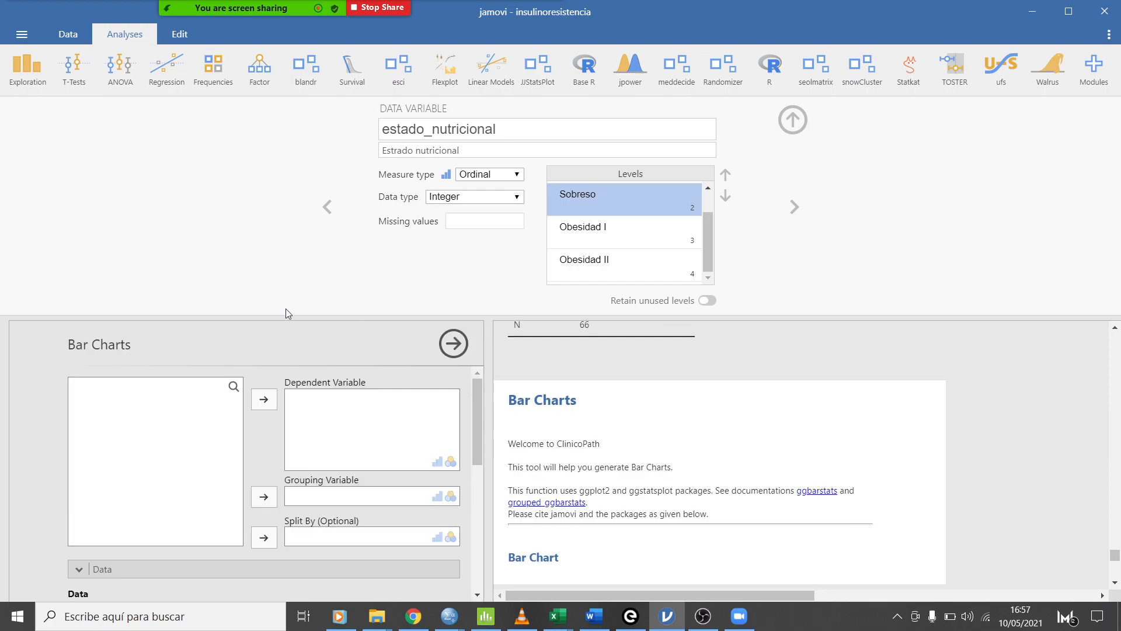
scroll(101, 442, down, 2)
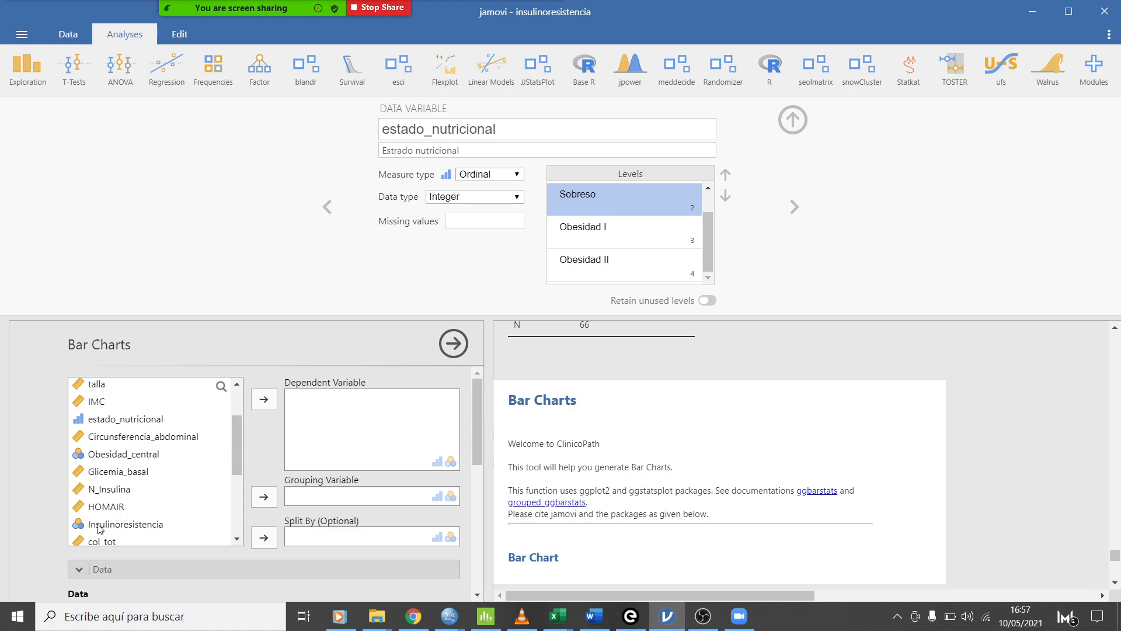
scroll(119, 470, down, 2)
click(133, 458)
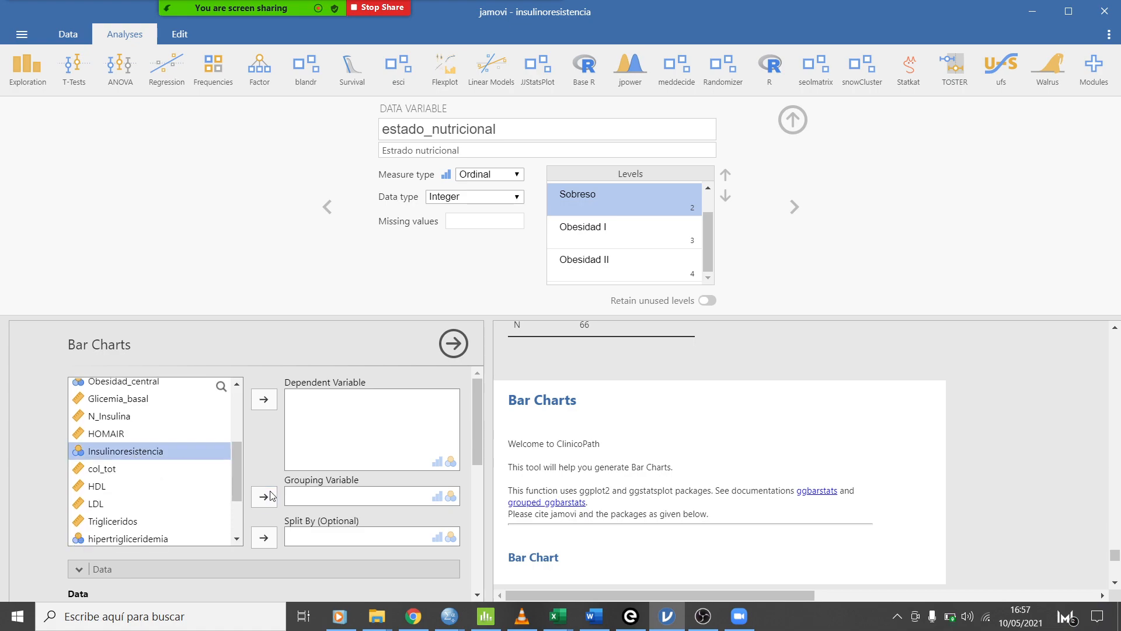
click(265, 398)
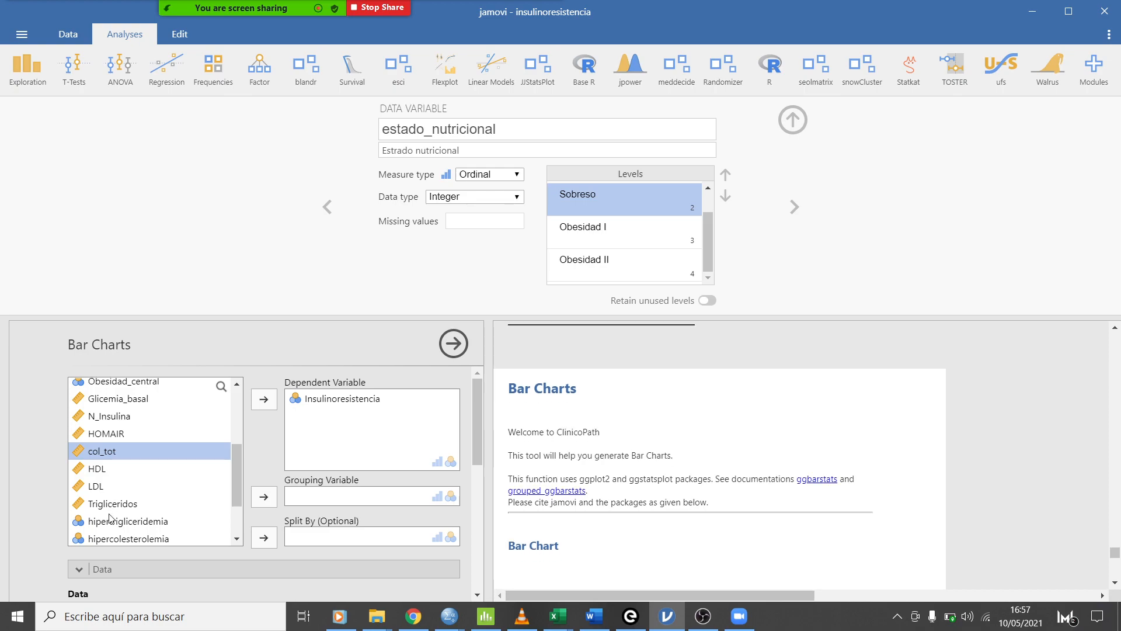
scroll(159, 448, up, 2)
click(146, 419)
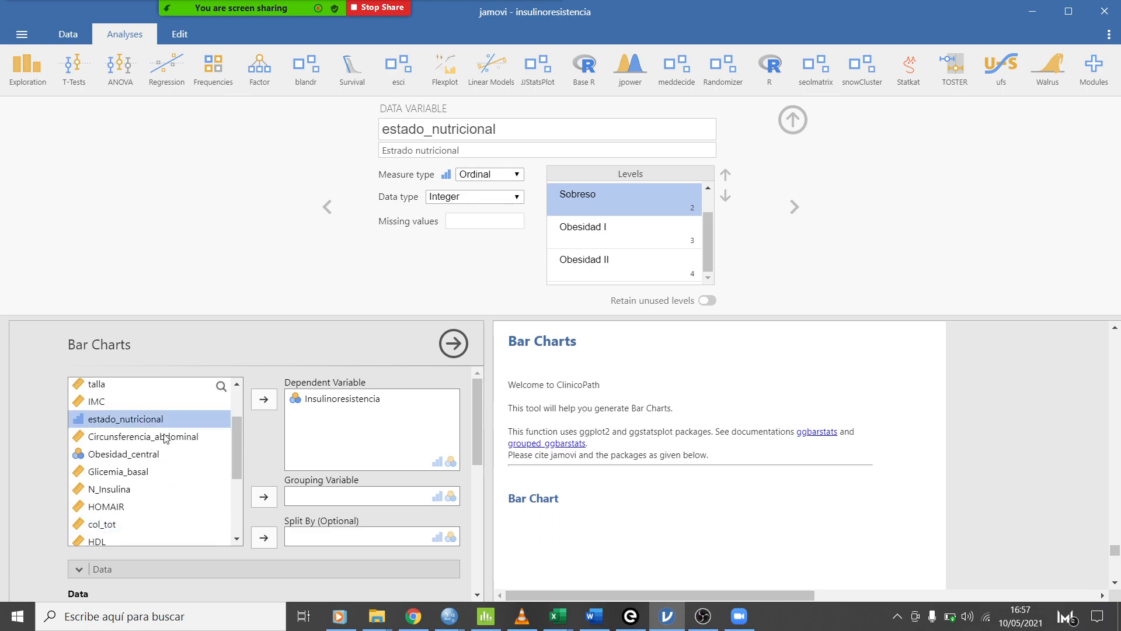
click(265, 497)
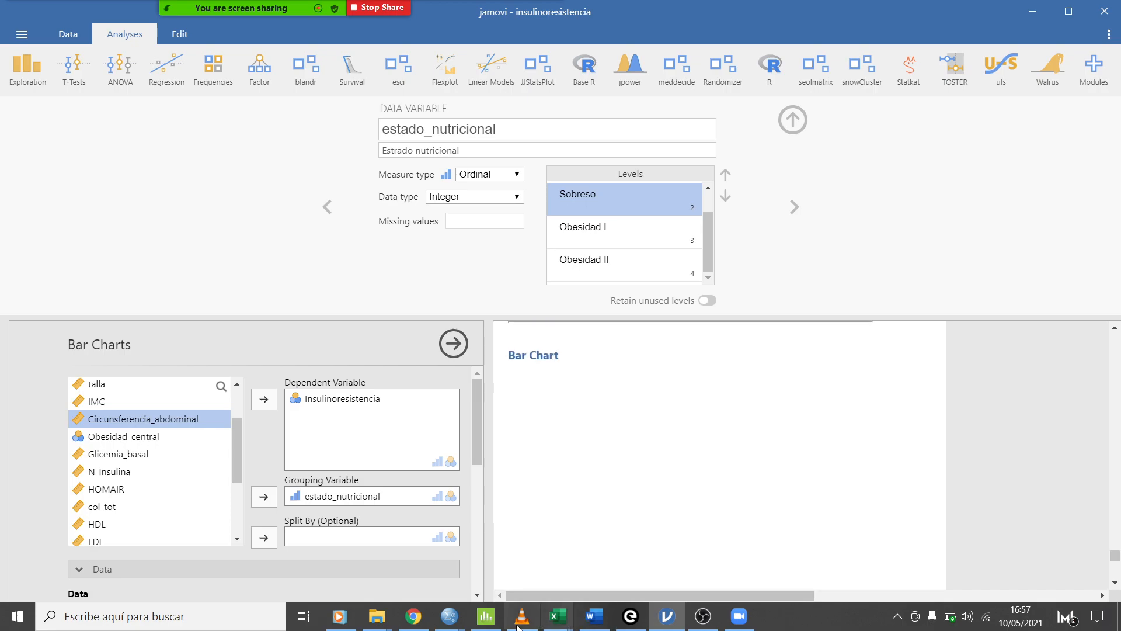
Switch to the Sutori story in Chrome, present the contingency table slides, and enlarge the jjstatsplot example bar chart to examine it.
click(373, 546)
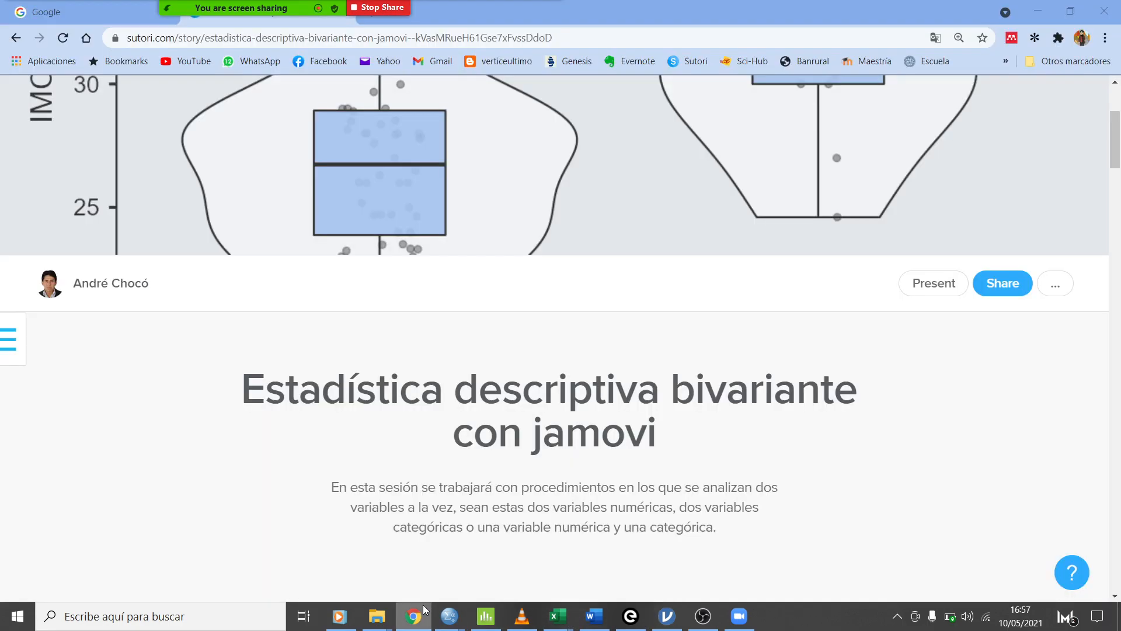
click(920, 288)
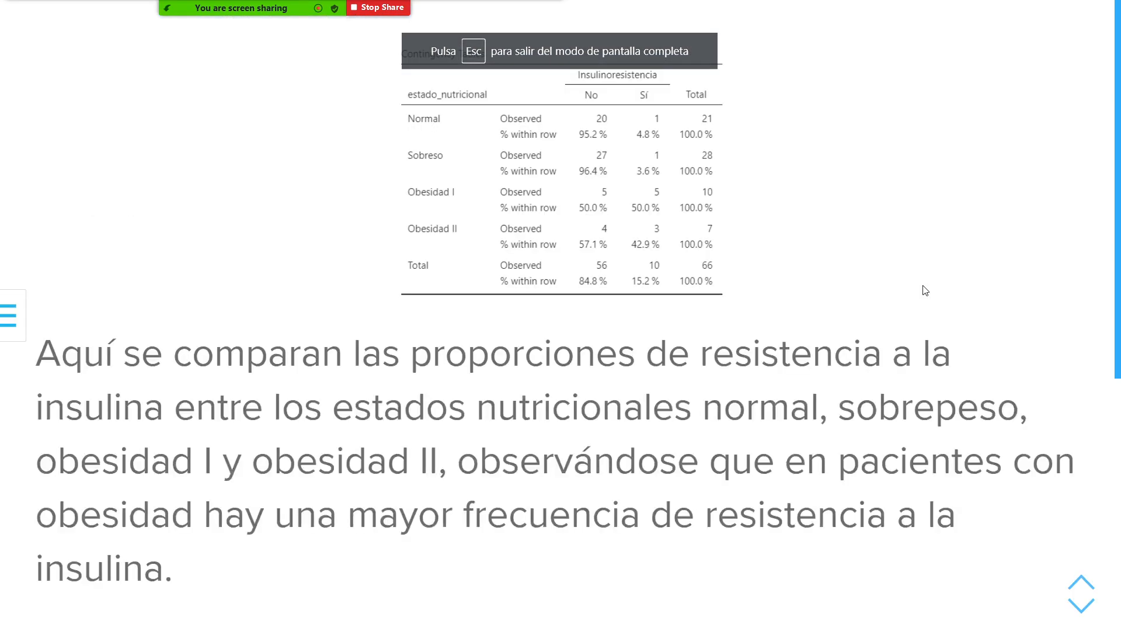
scroll(926, 290, down, 5)
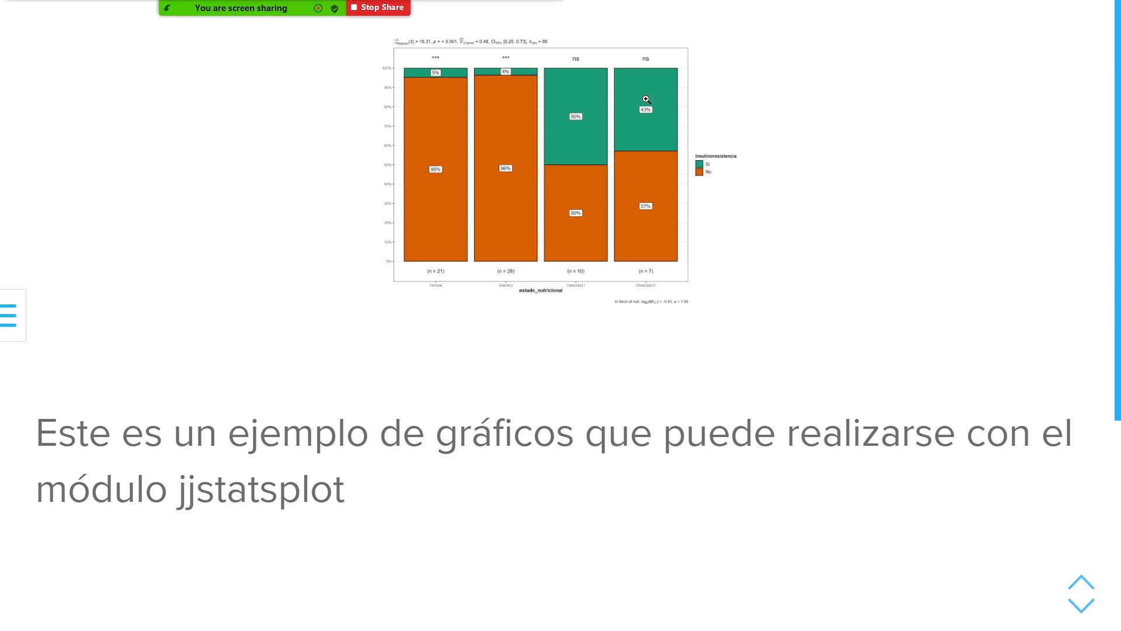
click(625, 122)
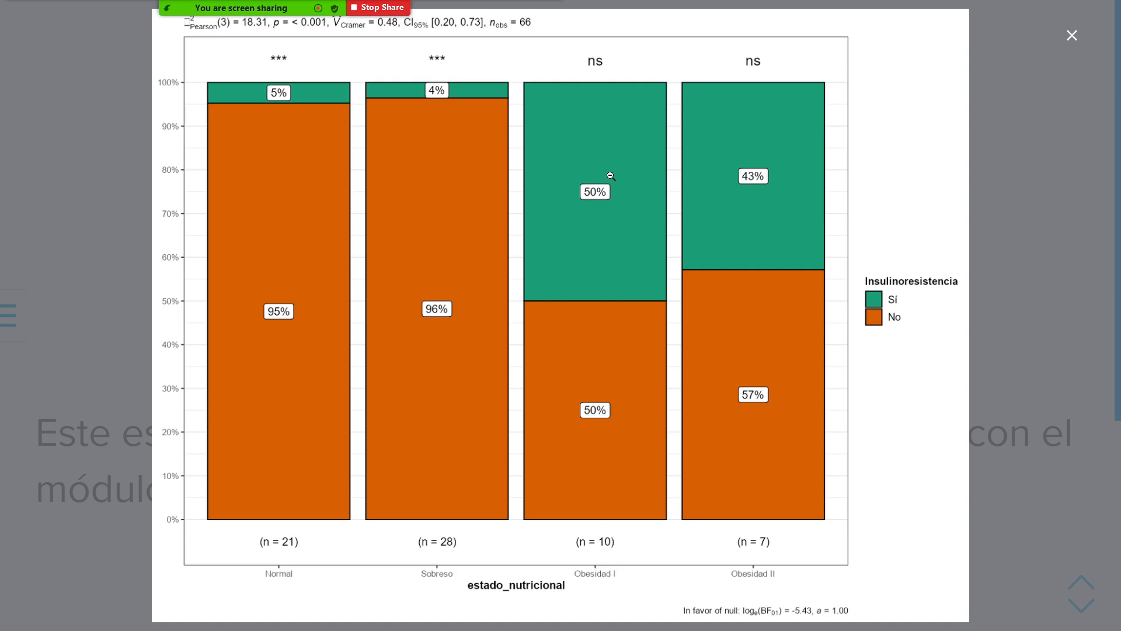
click(728, 175)
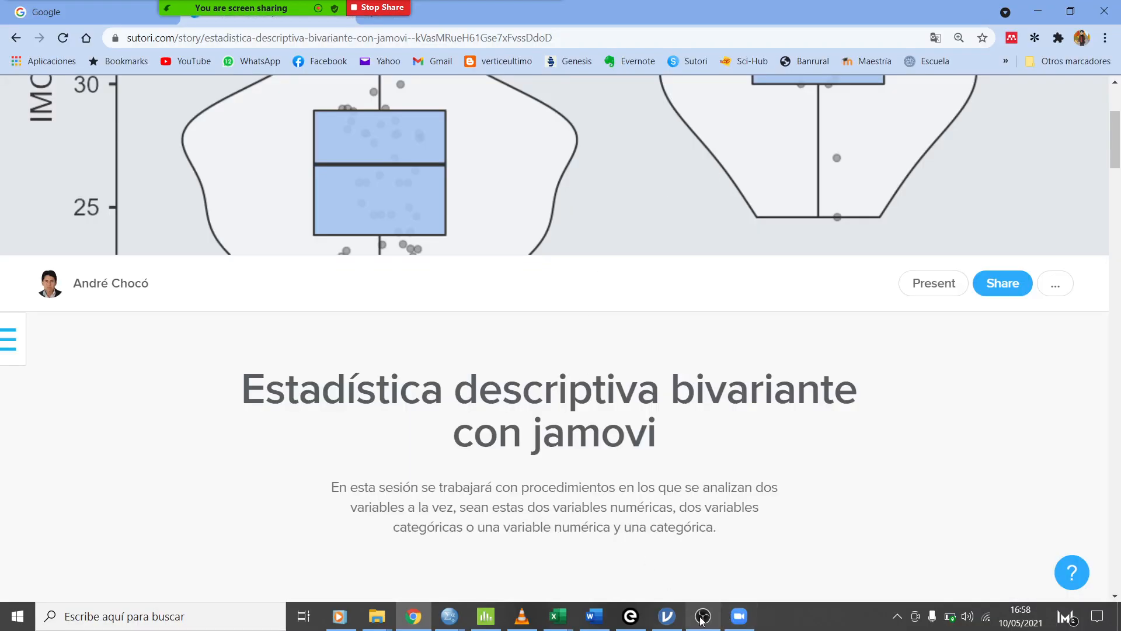
Switch to jamovi to view the generated Insulinoresistencia bar chart, and return to the Sutori story in Chrome.
click(667, 616)
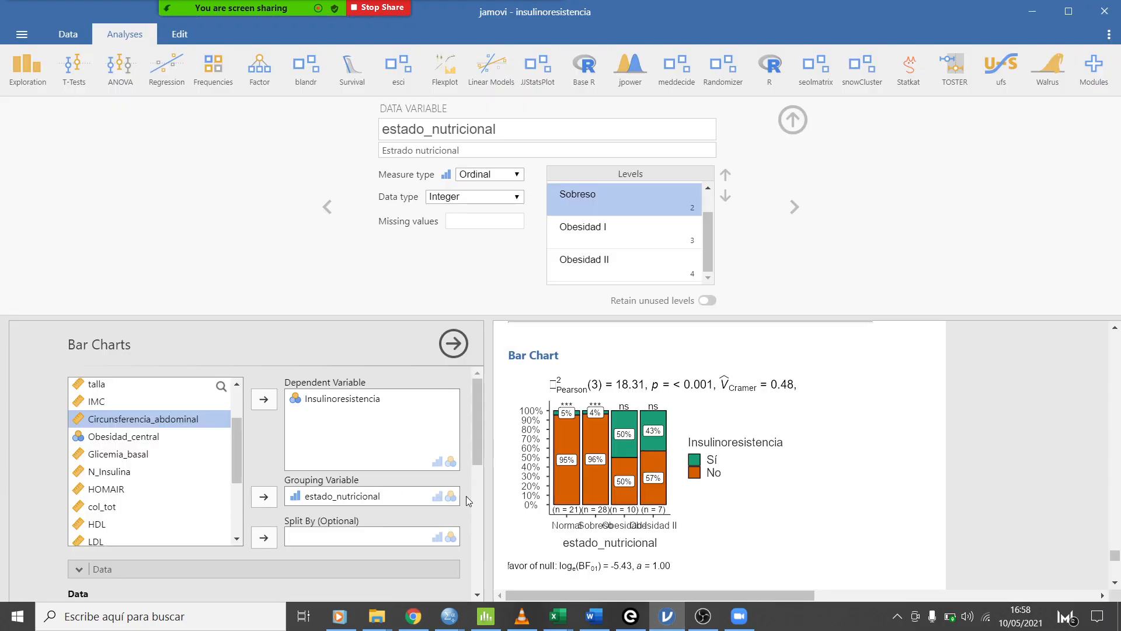
mouse_move(669, 627)
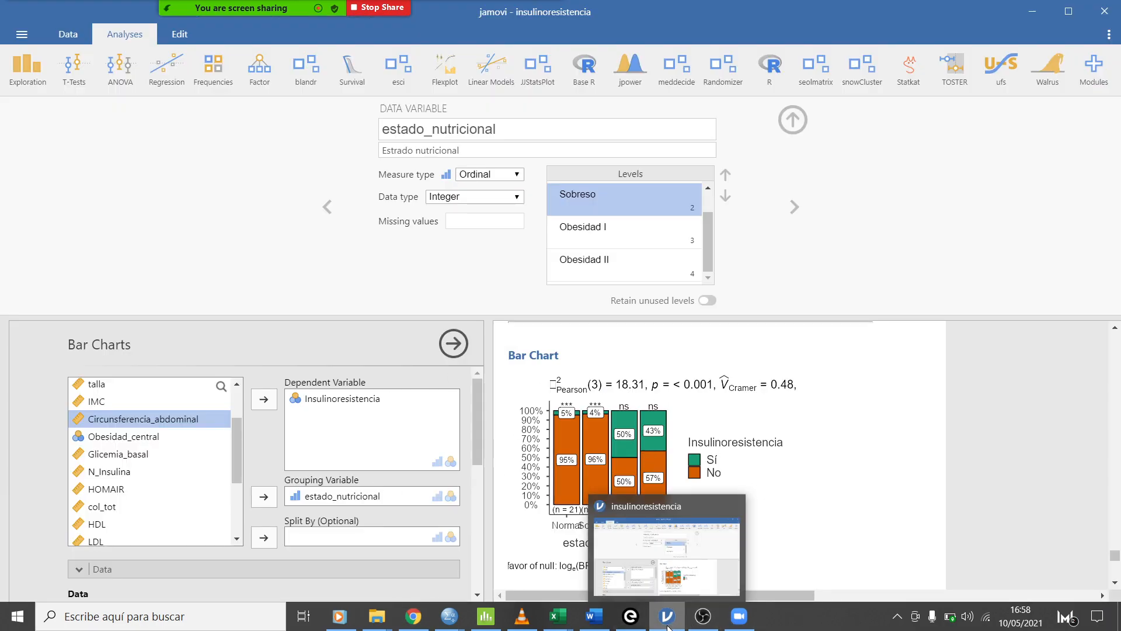
click(413, 621)
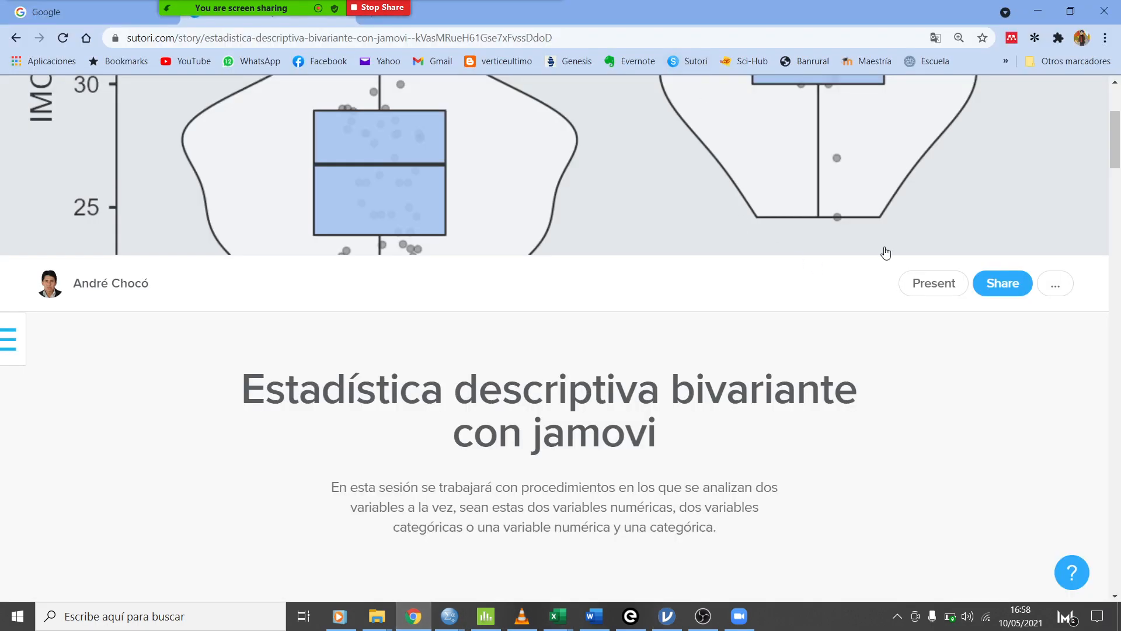
Present the Sutori slides on difference analysis up to the HOMA-IR Q-Q plots by nutritional status, and exit the presentation.
click(932, 284)
scroll(934, 287, down, 10)
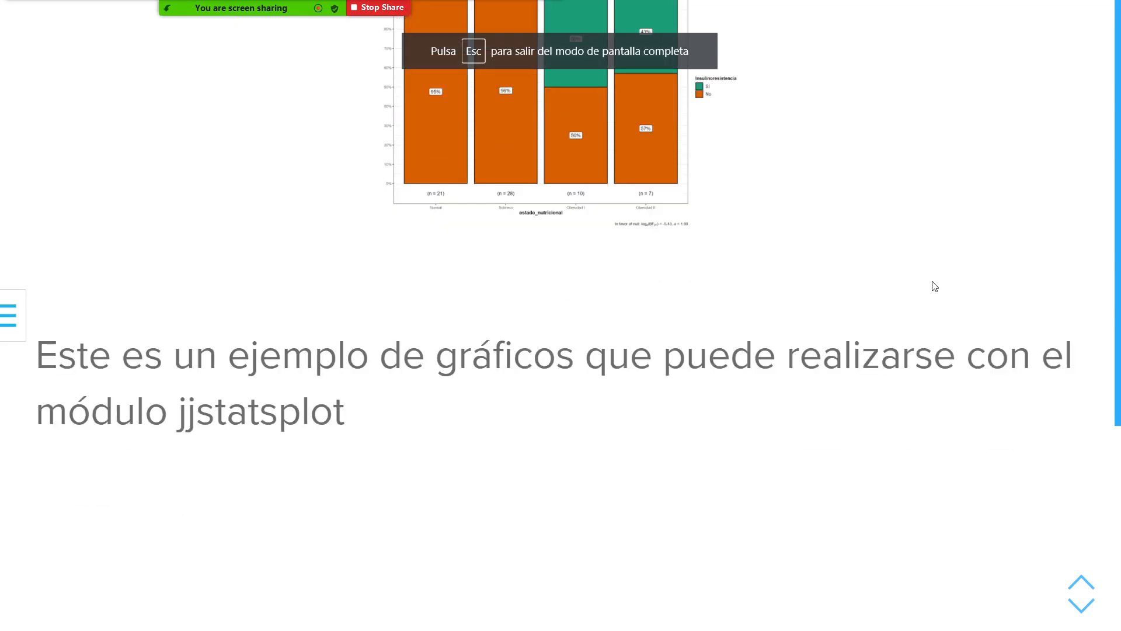
scroll(934, 286, down, 3)
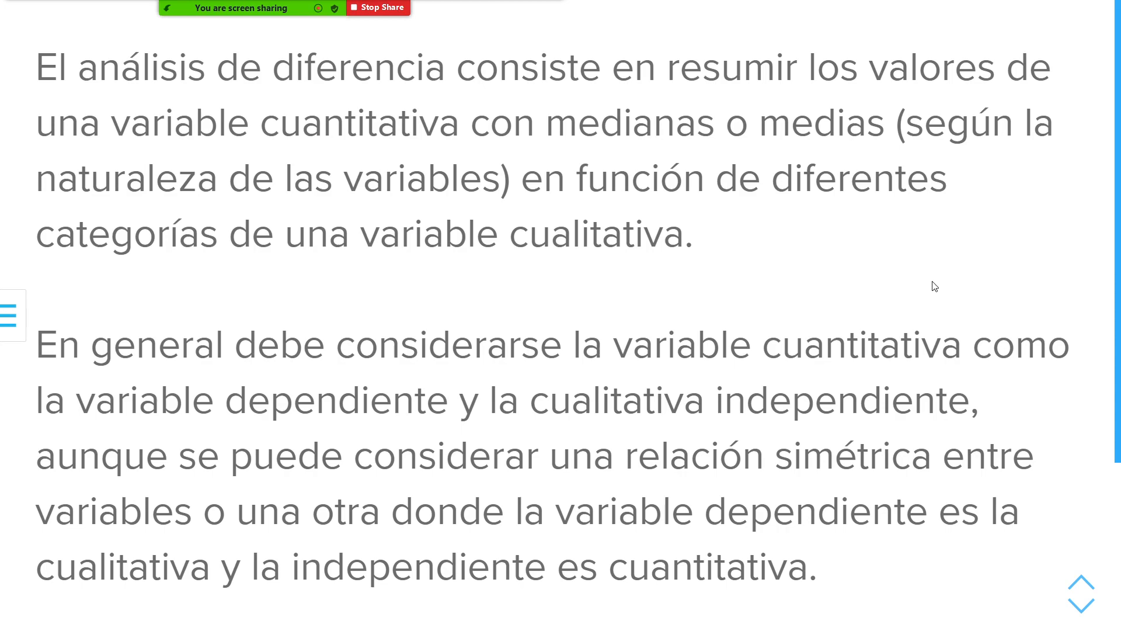
scroll(935, 286, down, 3)
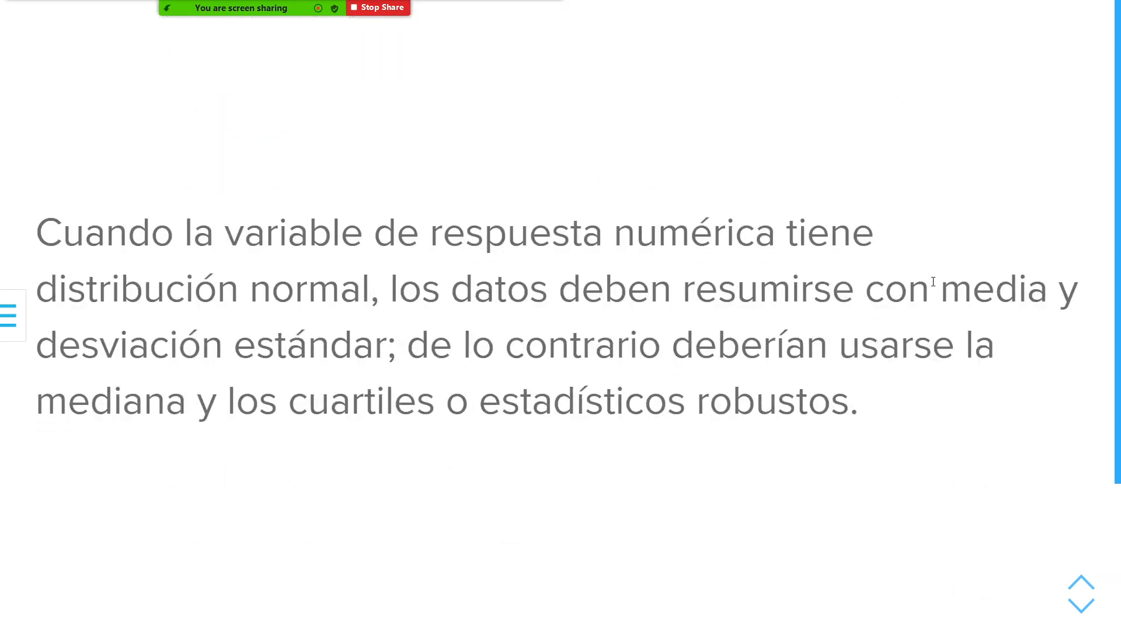
scroll(933, 282, down, 3)
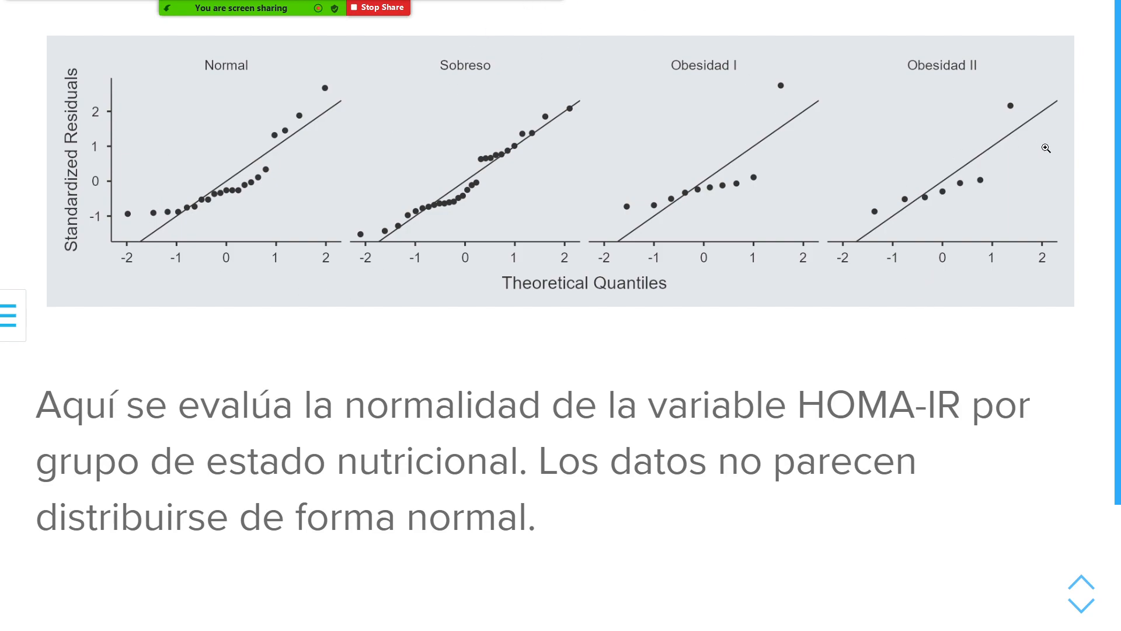
key(Escape)
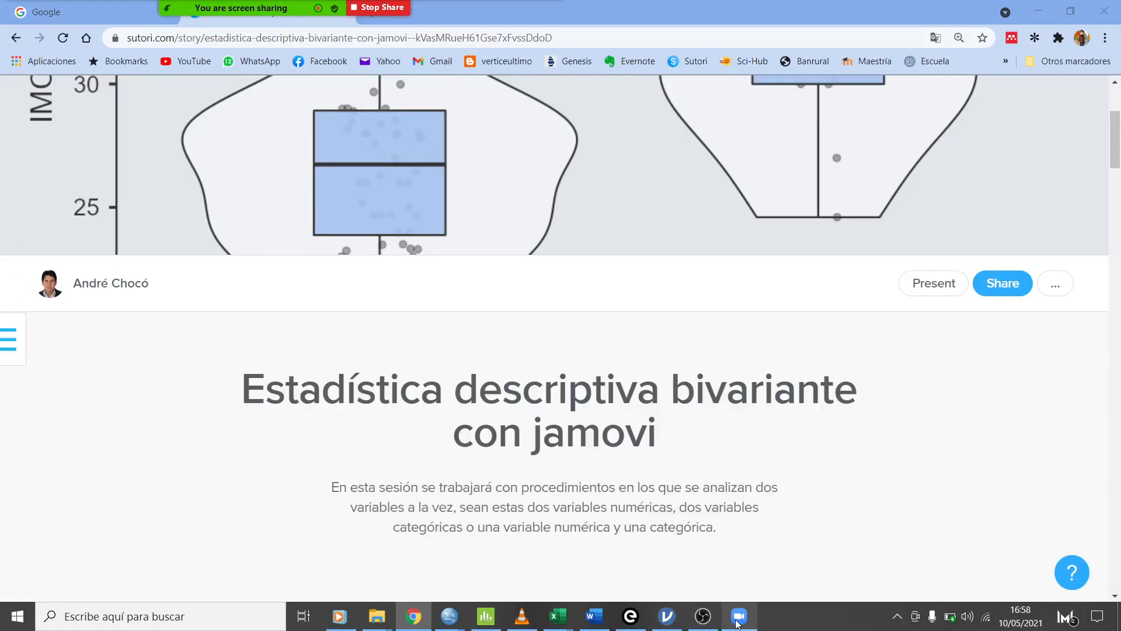
Switch to jamovi and create a Descriptives analysis of HOMAIR split by estado_nutricional.
click(666, 616)
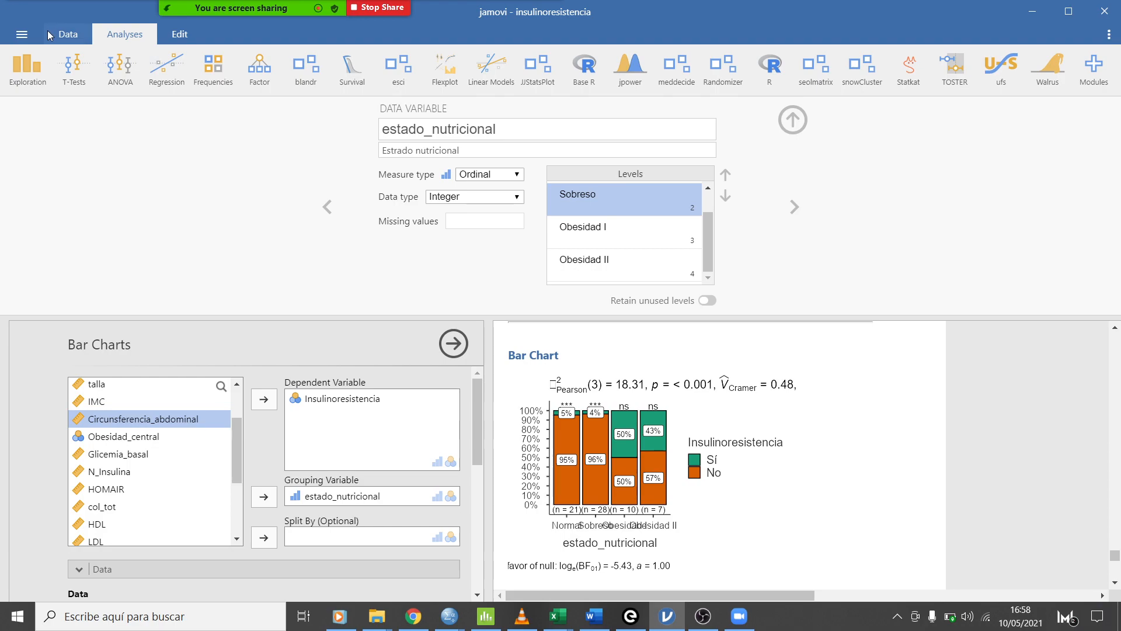
click(26, 65)
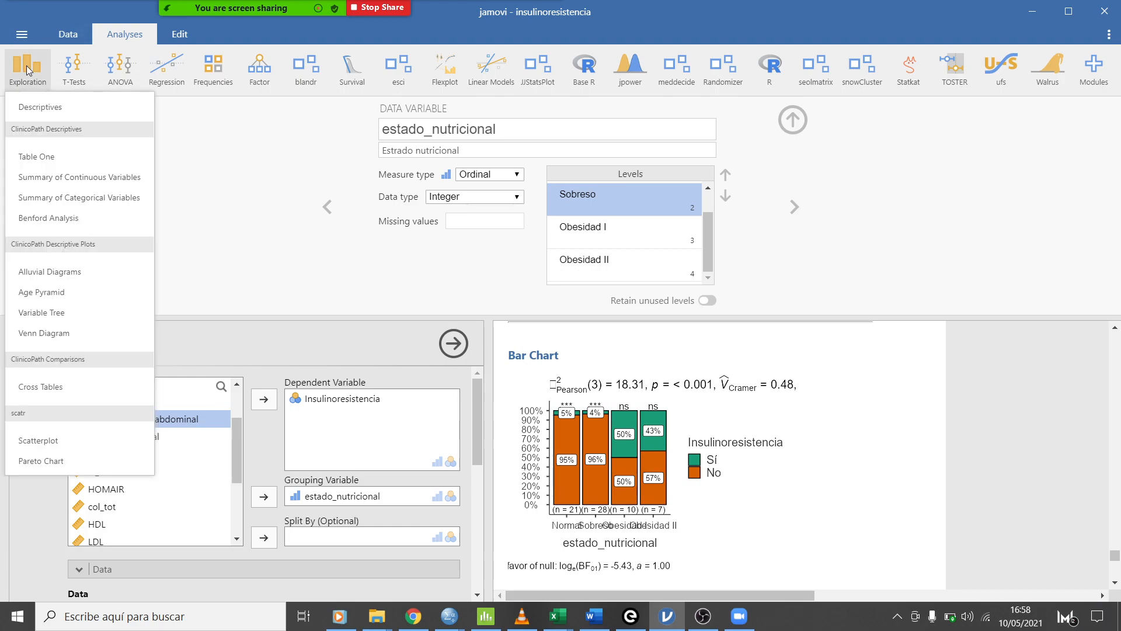
click(48, 108)
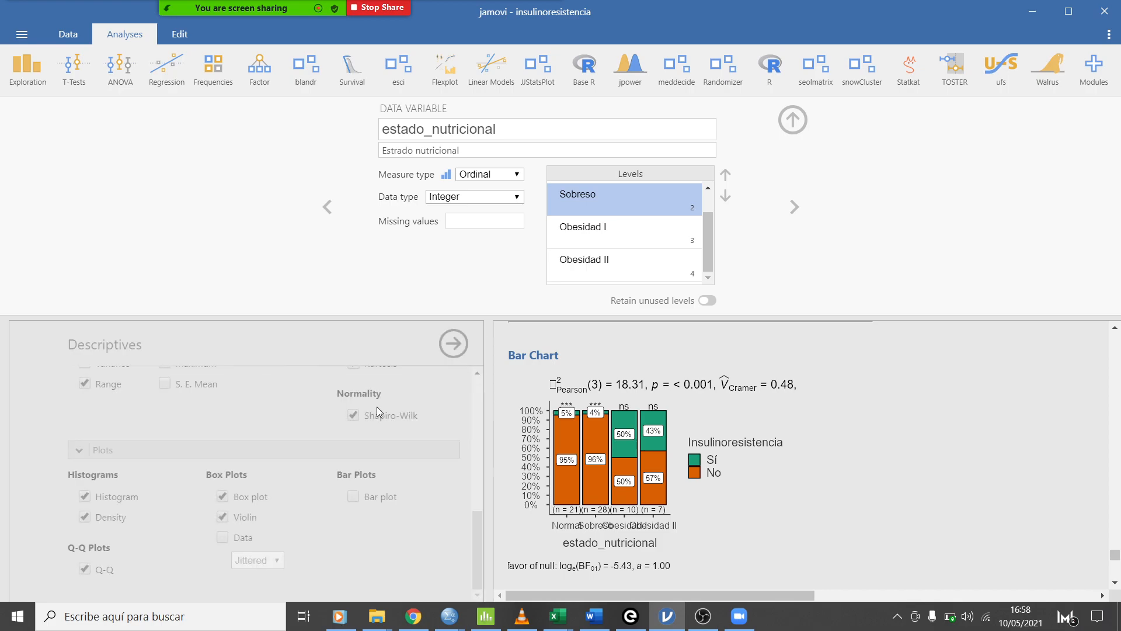
scroll(217, 450, up, 7)
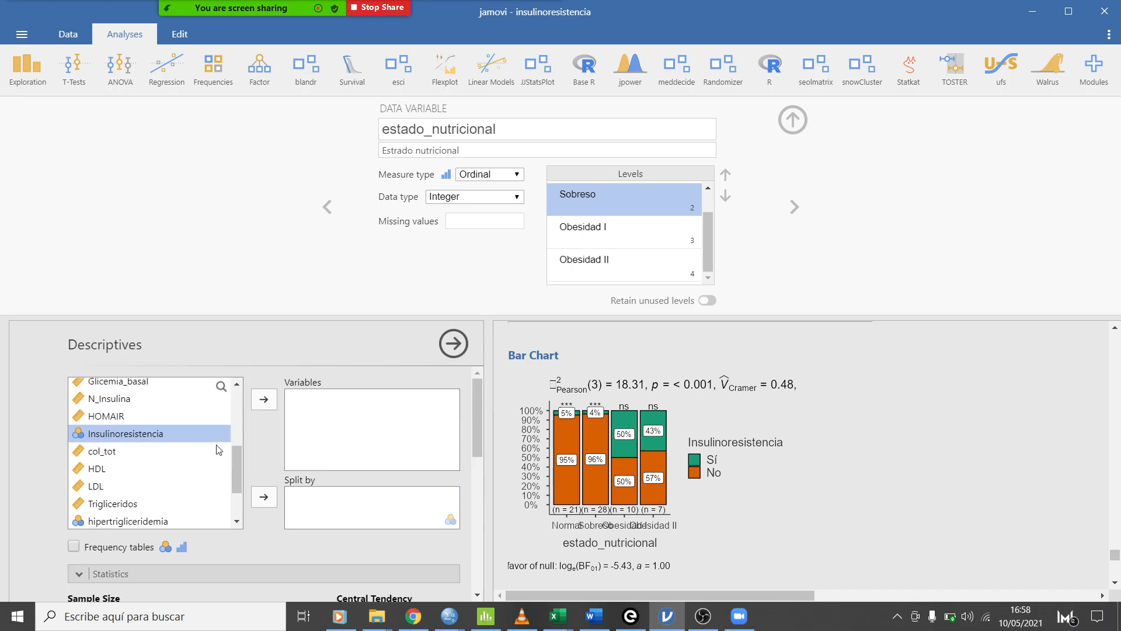
scroll(193, 451, up, 5)
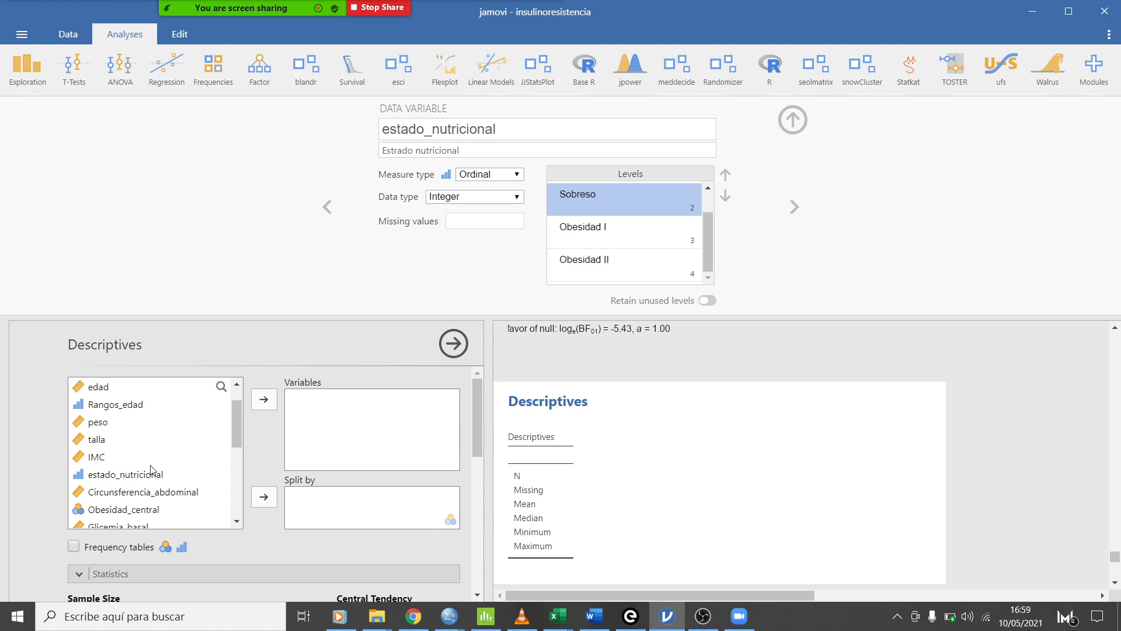
scroll(151, 470, down, 3)
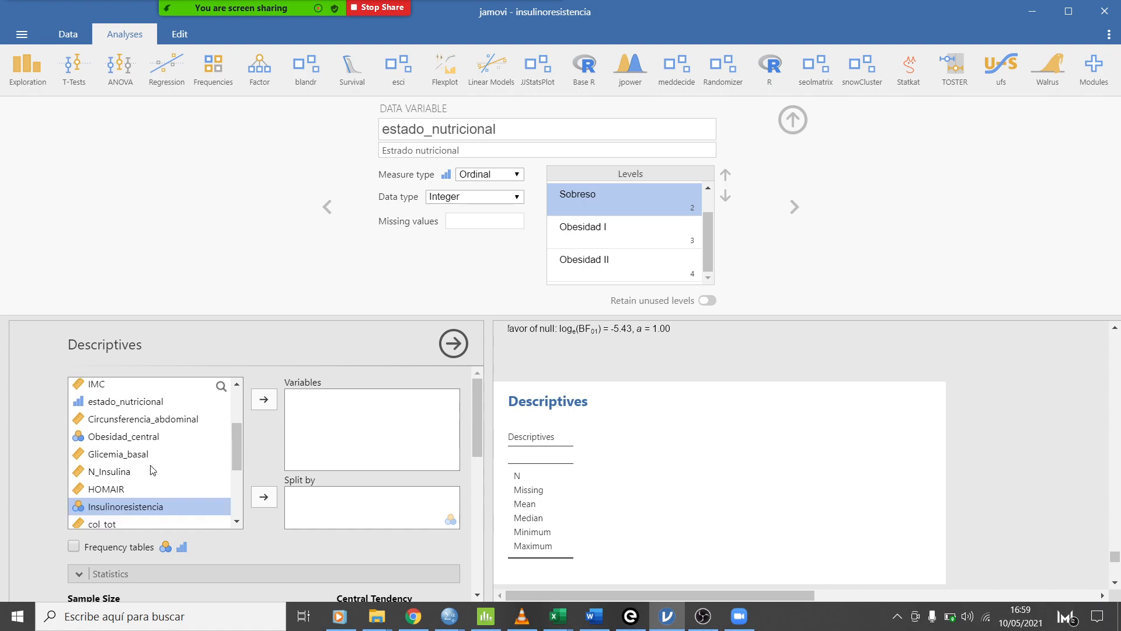
click(114, 491)
click(263, 399)
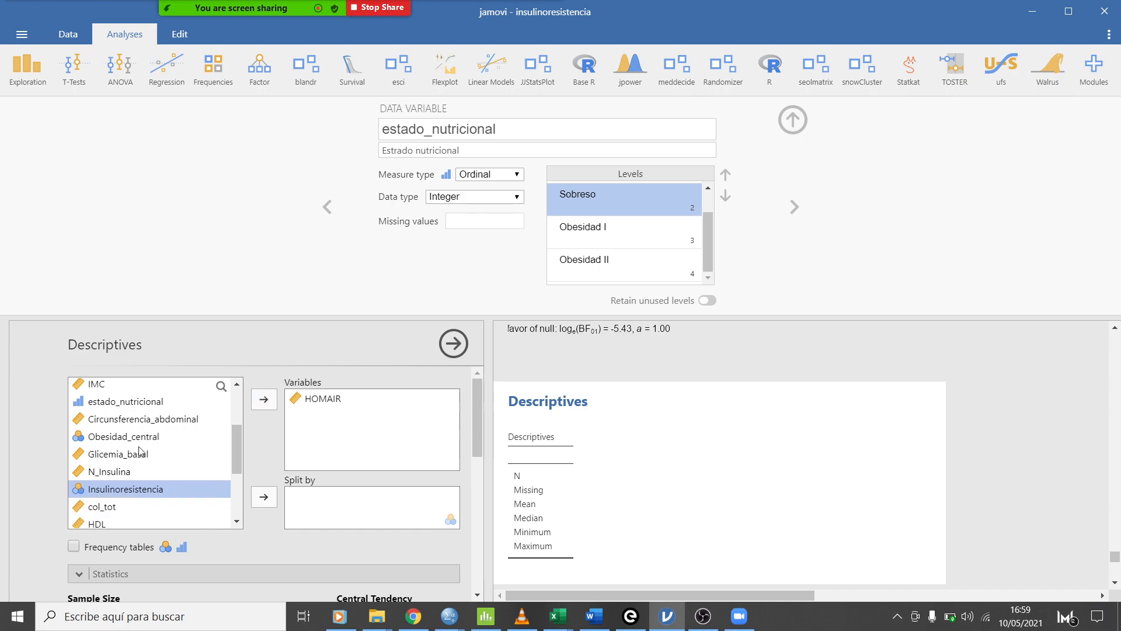
click(119, 403)
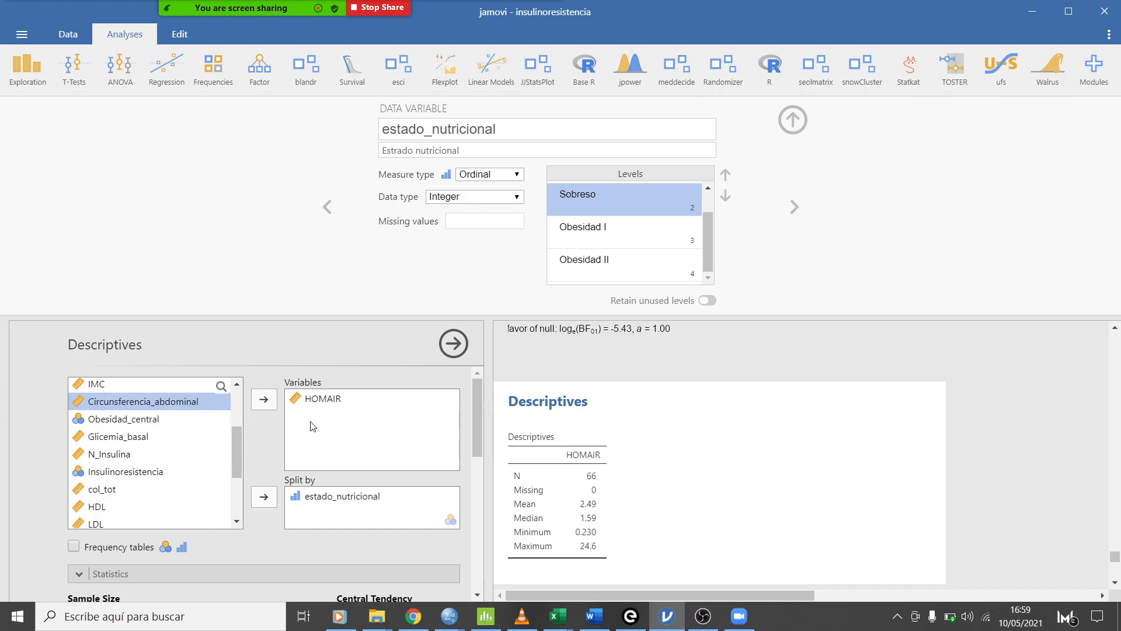
Add Q-Q plots, histograms, skewness and kurtosis to the HOMAIR descriptives.
scroll(36, 573, down, 4)
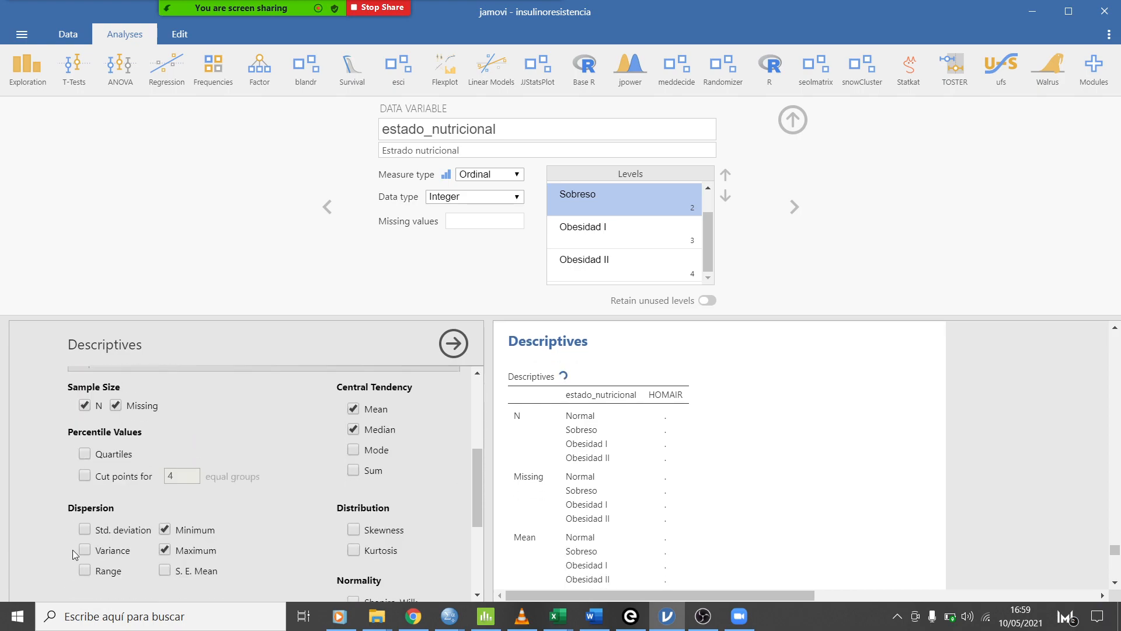
scroll(82, 550, down, 5)
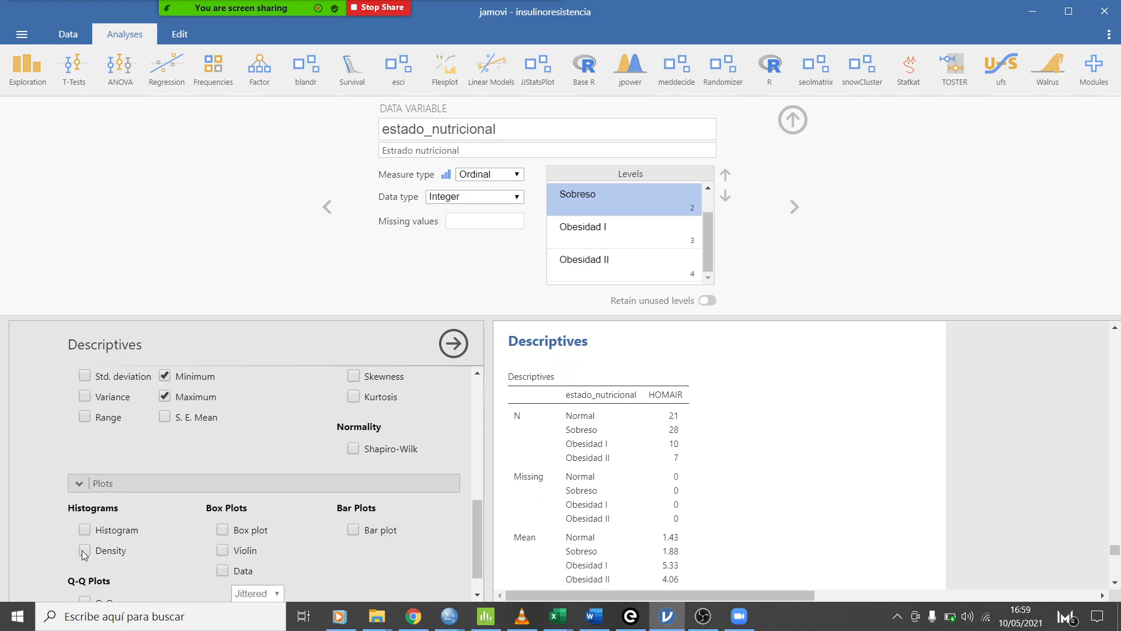
scroll(81, 550, down, 1)
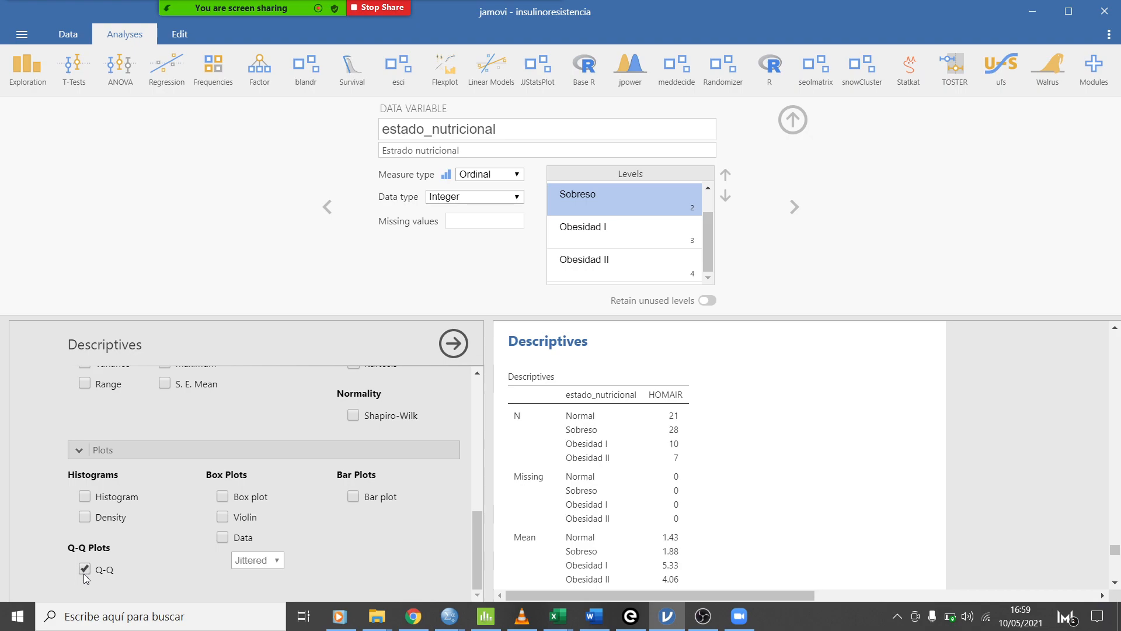
click(84, 496)
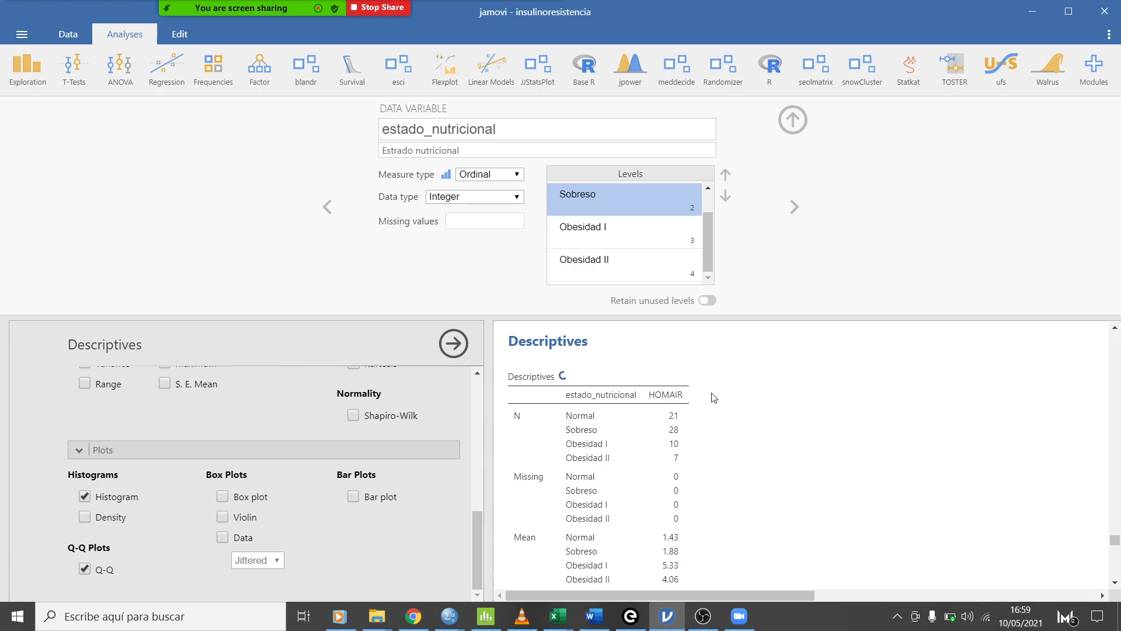
scroll(447, 466, up, 3)
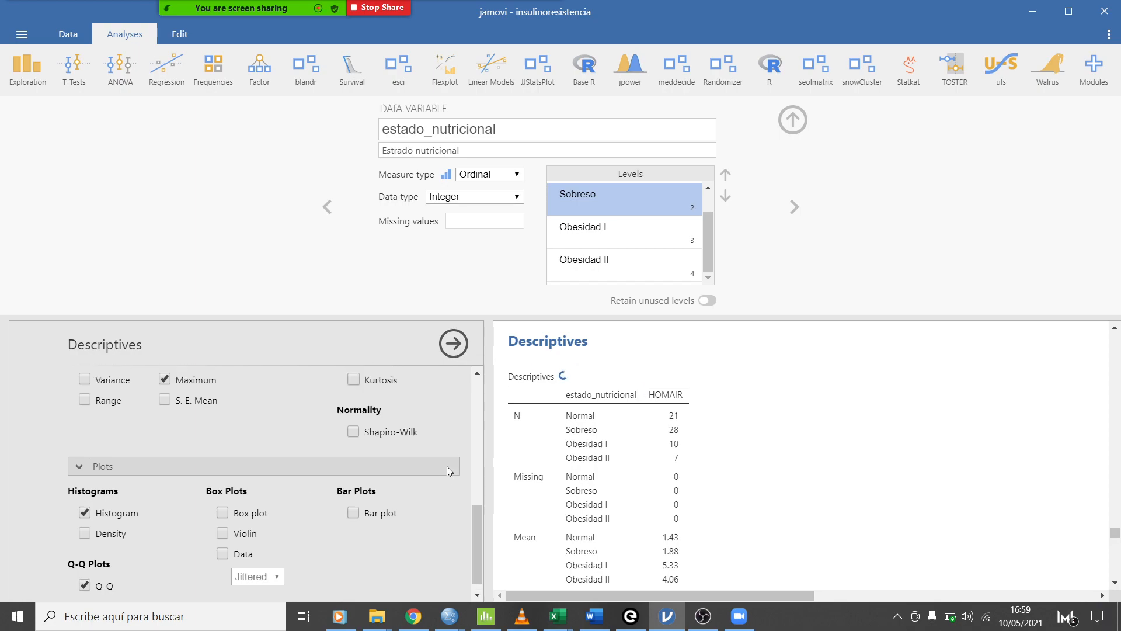
click(353, 489)
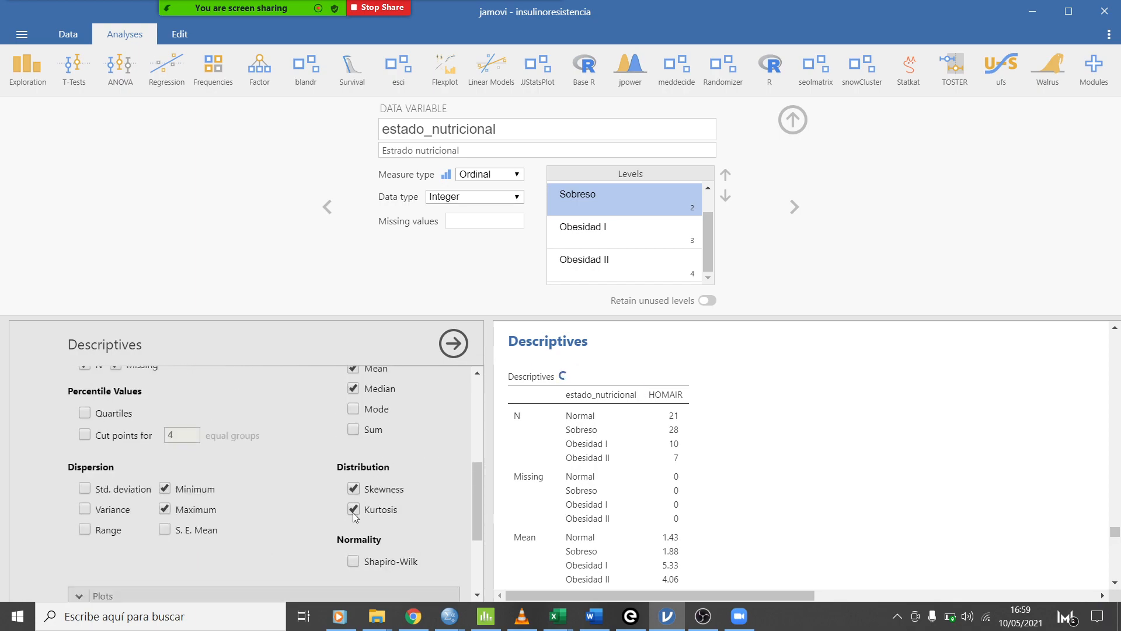
scroll(1023, 453, down, 10)
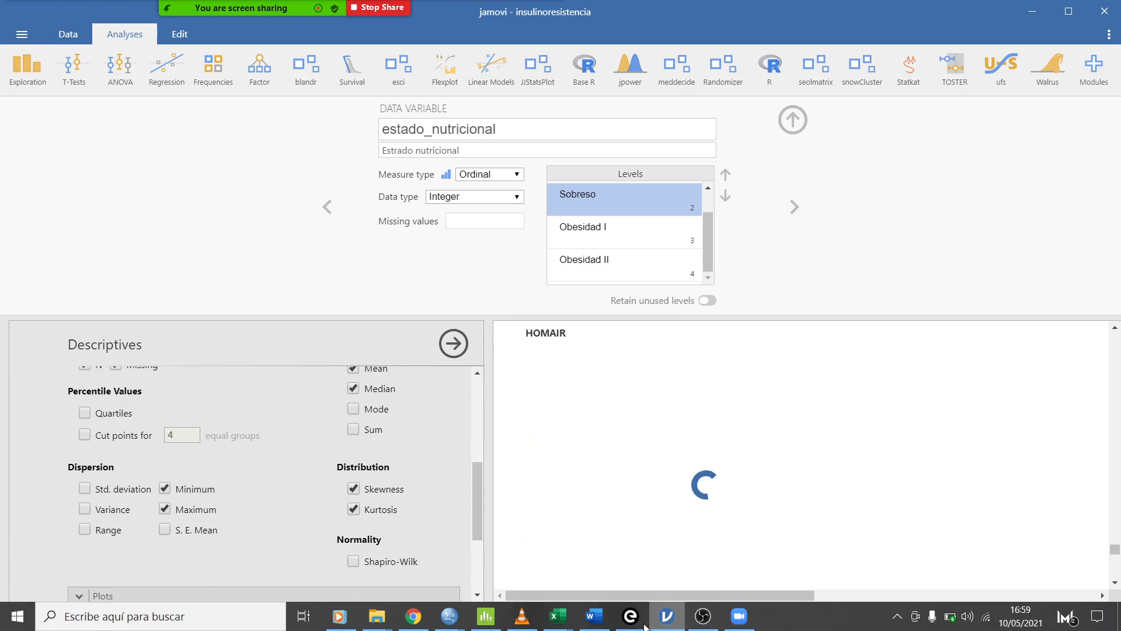
Switch to the Sutori story in Chrome, present the HOMA-IR normality and median-and-quartile slides, and exit the presentation.
click(413, 616)
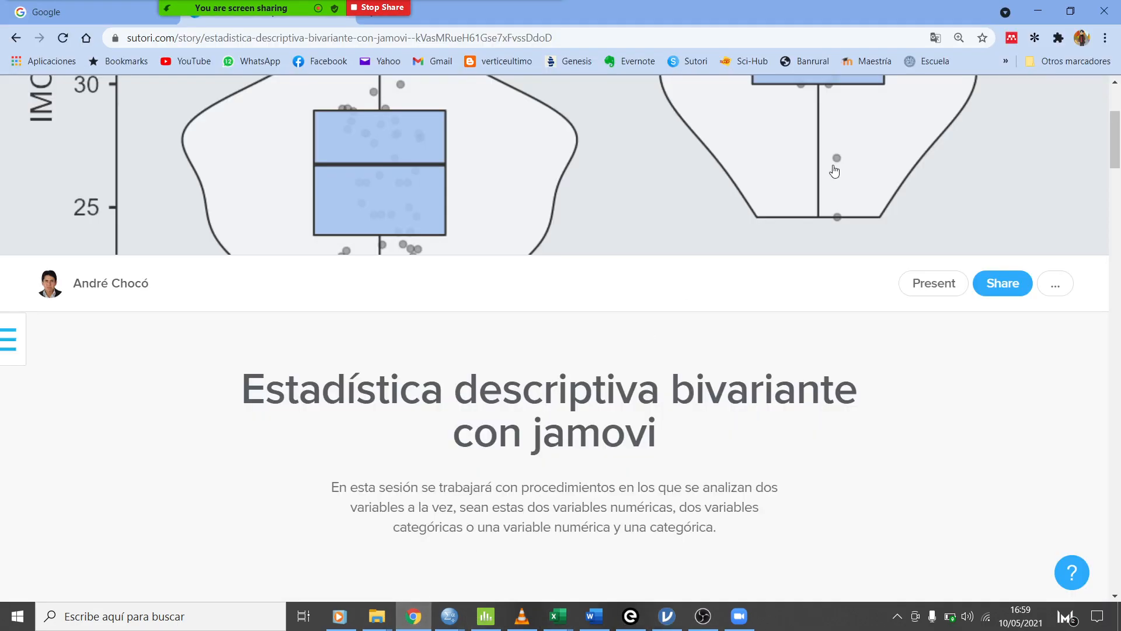
click(937, 289)
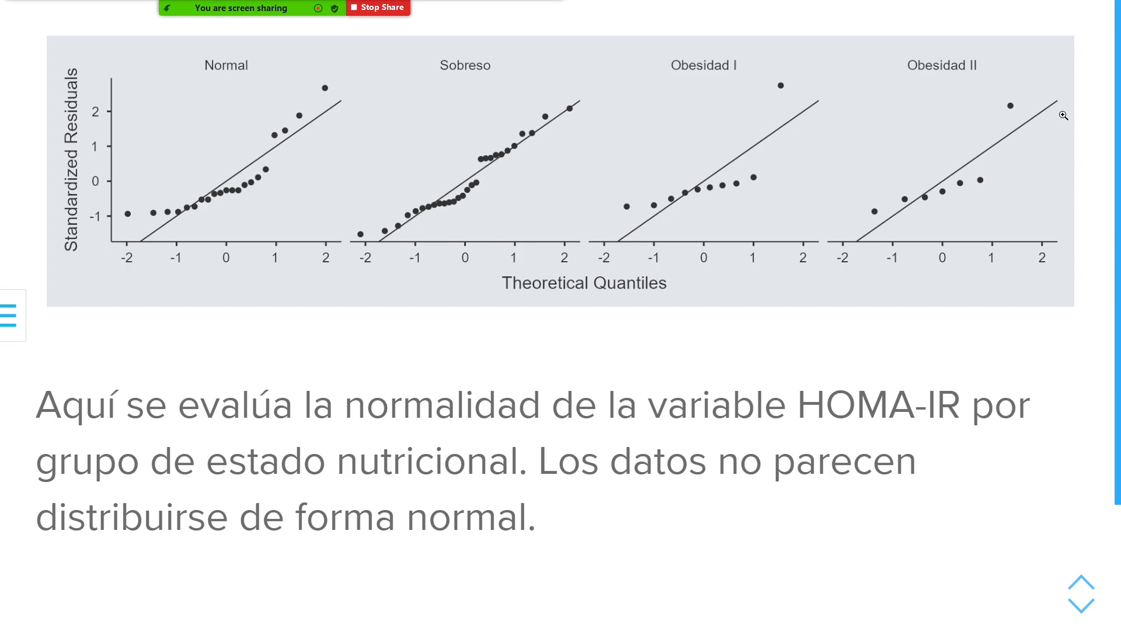
click(1080, 607)
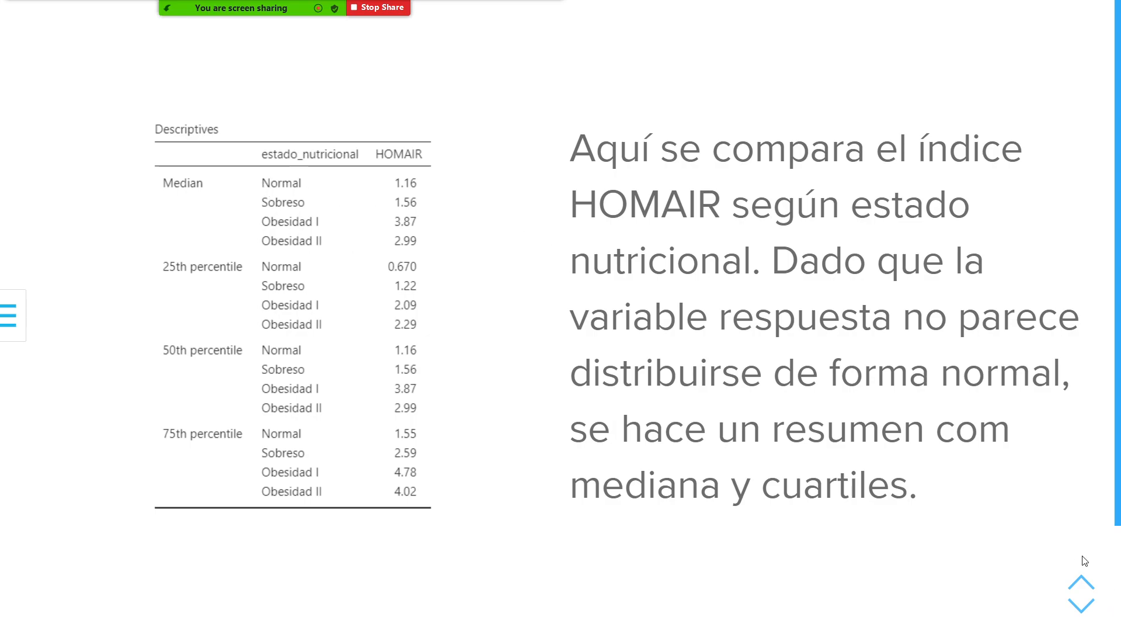
key(Escape)
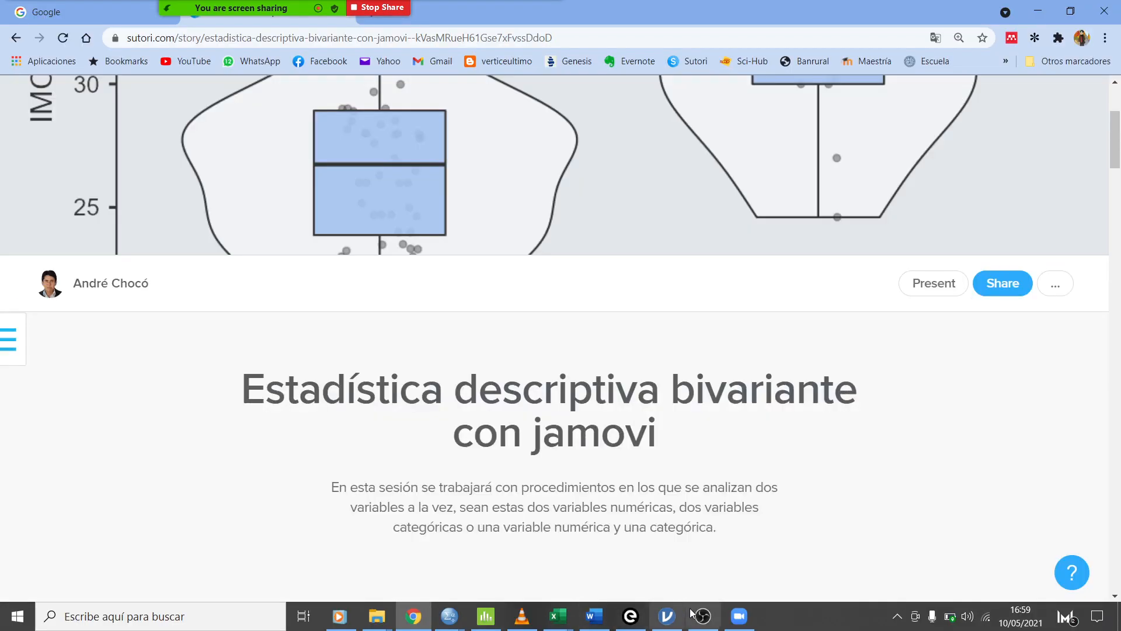
Switch to jamovi and examine the HOMAIR descriptives table, histograms and Q-Q plots for each estado_nutricional group.
click(667, 623)
scroll(679, 457, up, 5)
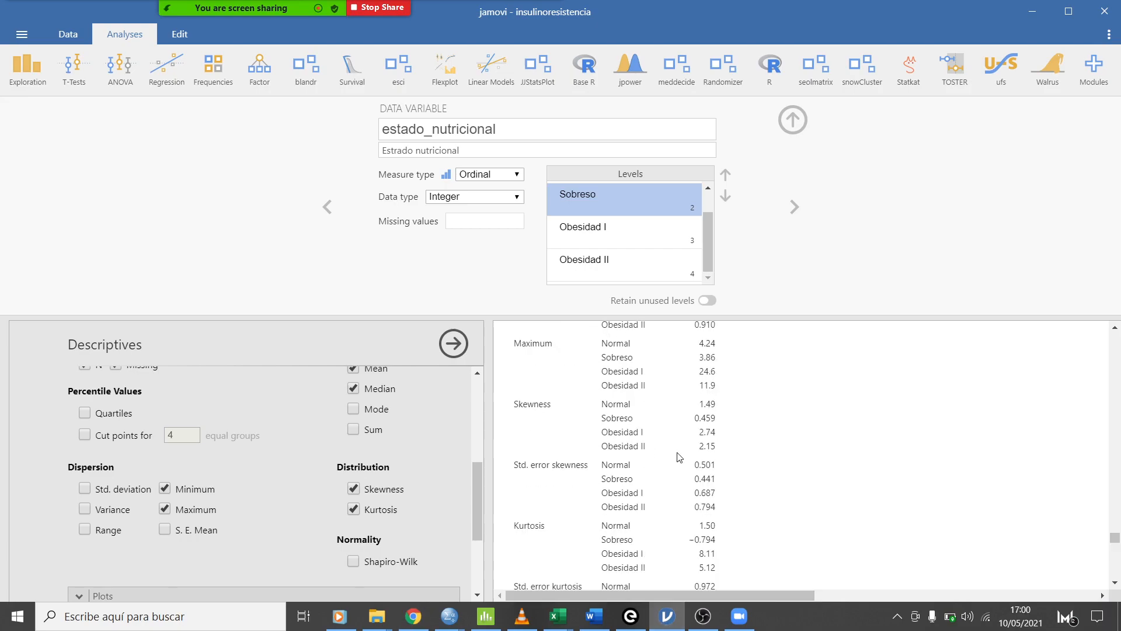
scroll(677, 456, up, 5)
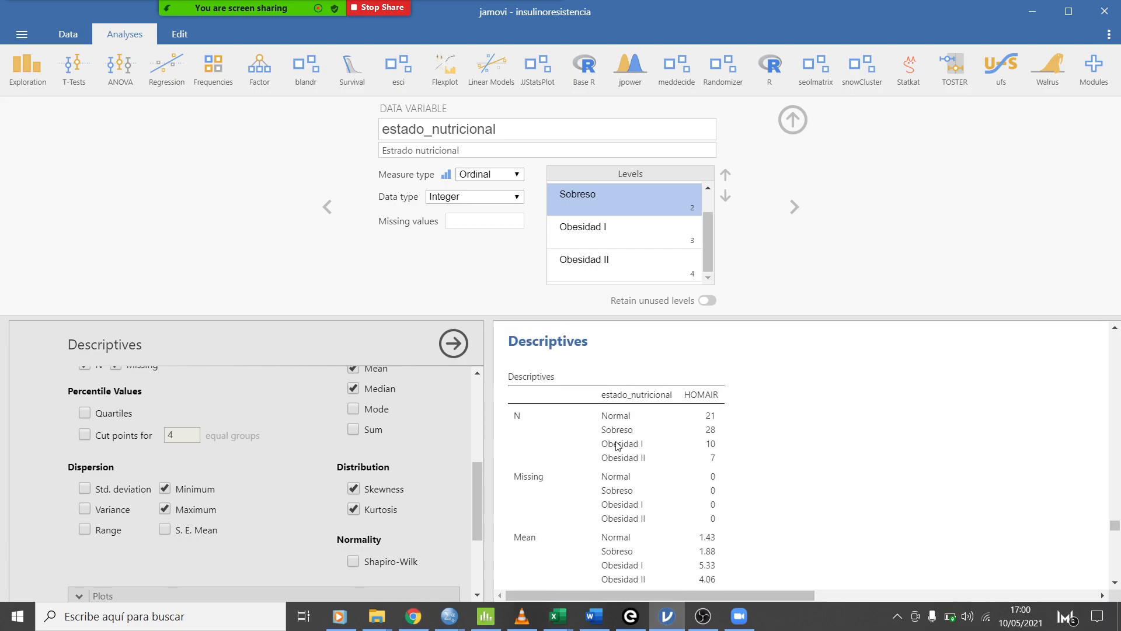
scroll(642, 450, down, 1)
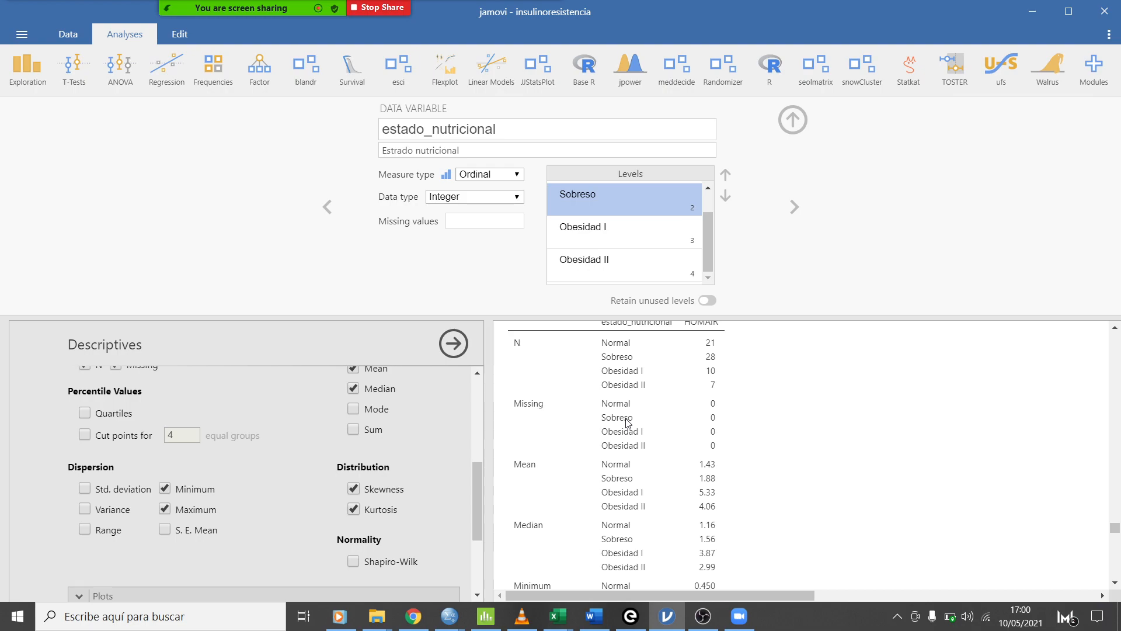
scroll(627, 422, up, 1)
scroll(626, 422, down, 5)
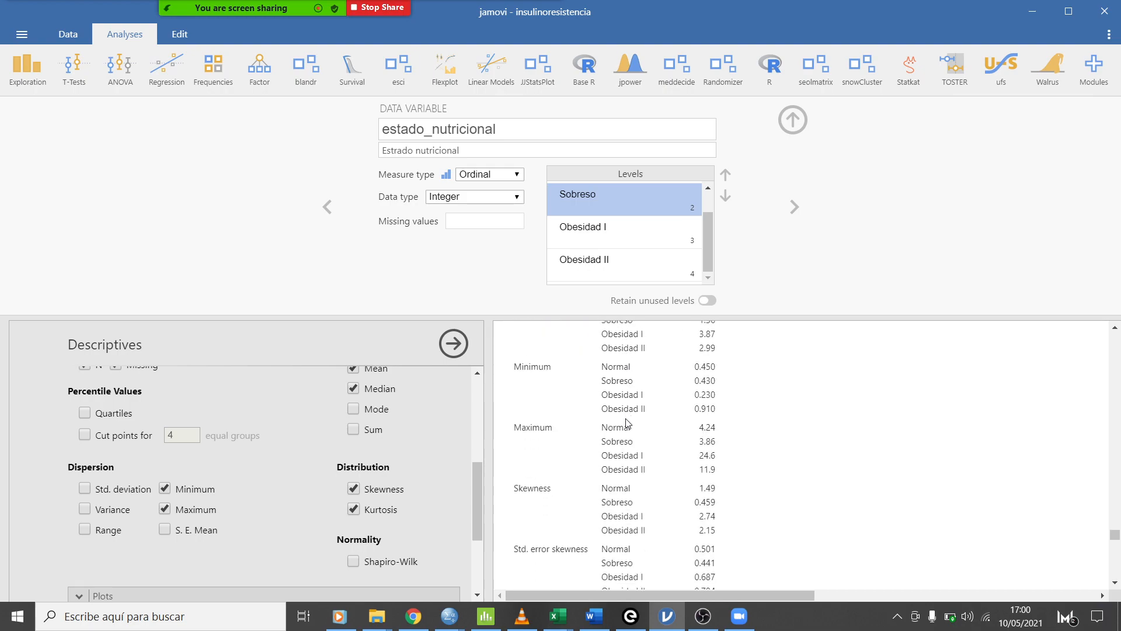
scroll(627, 422, up, 3)
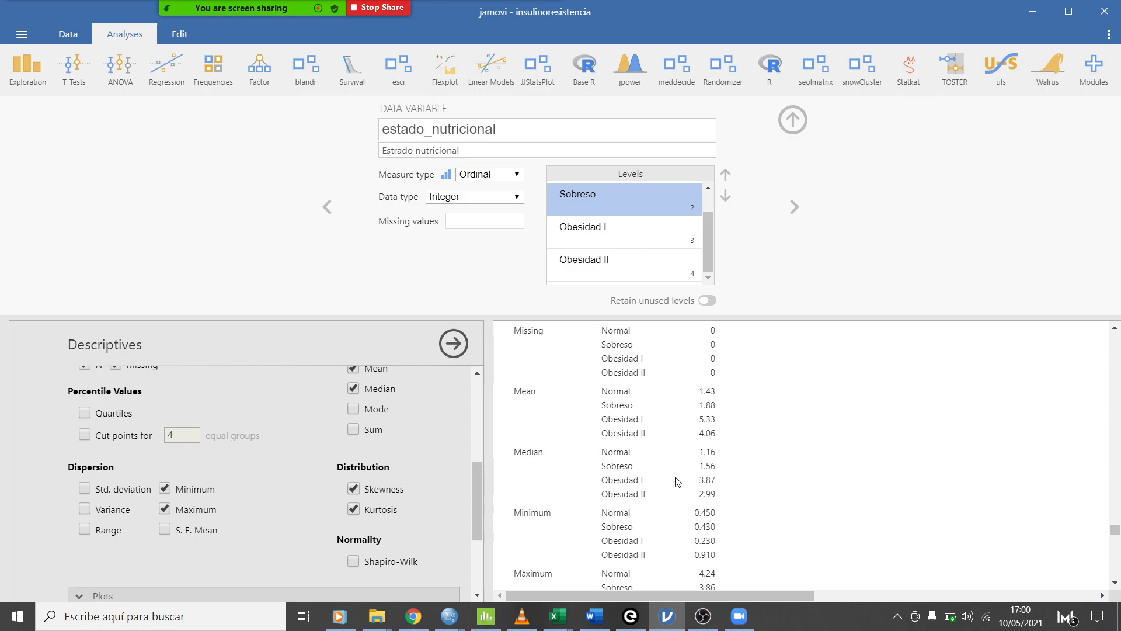
scroll(677, 481, down, 10)
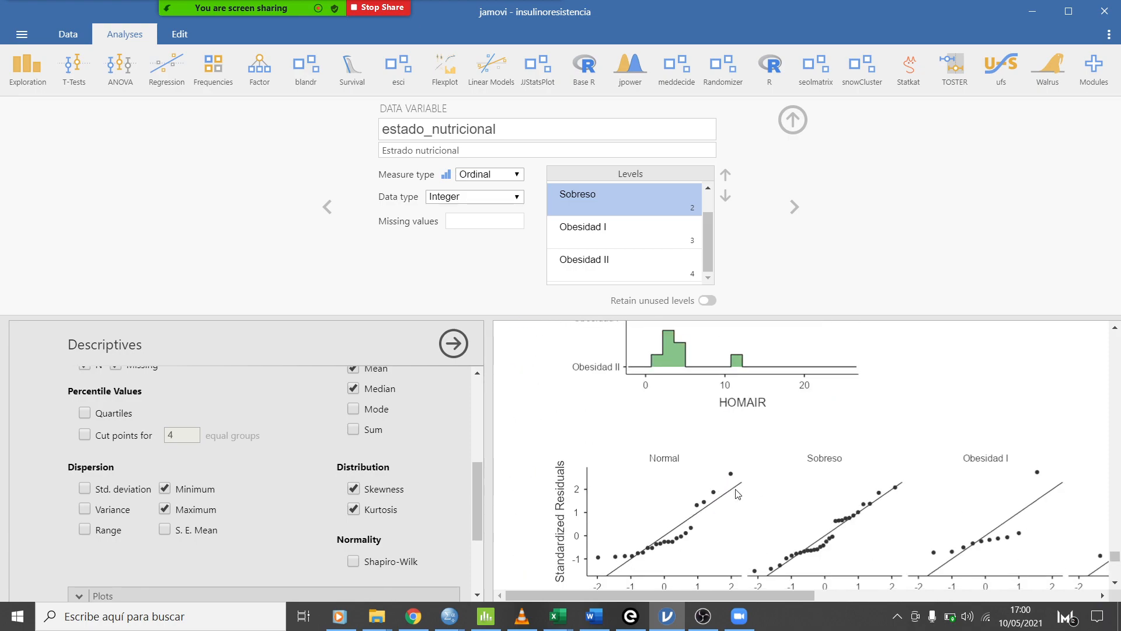
scroll(737, 494, up, 2)
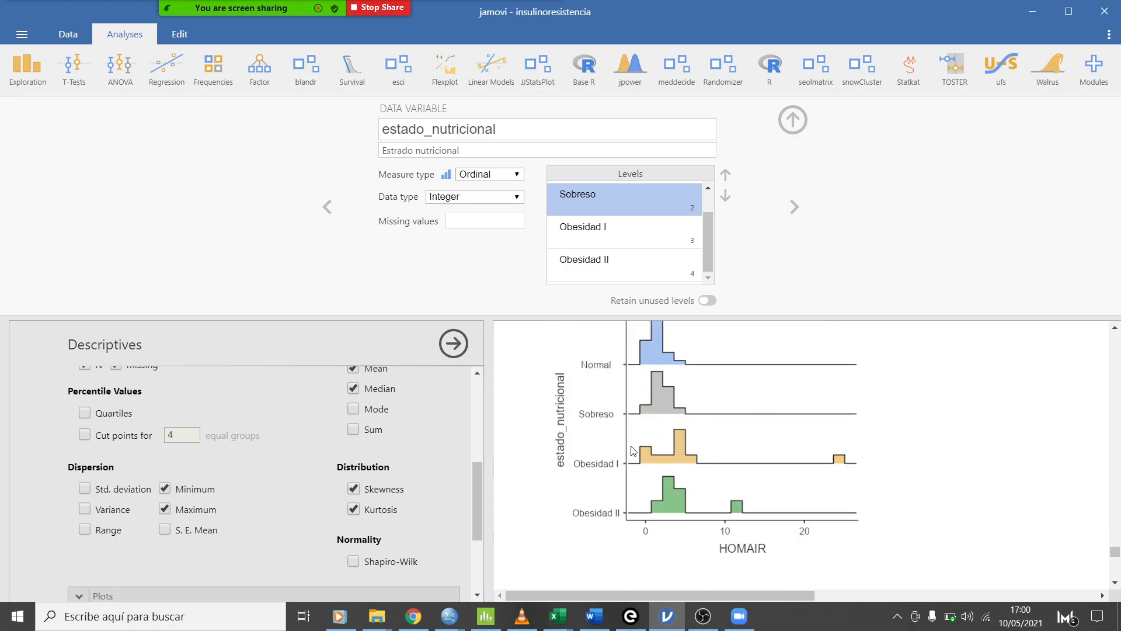
scroll(619, 401, up, 1)
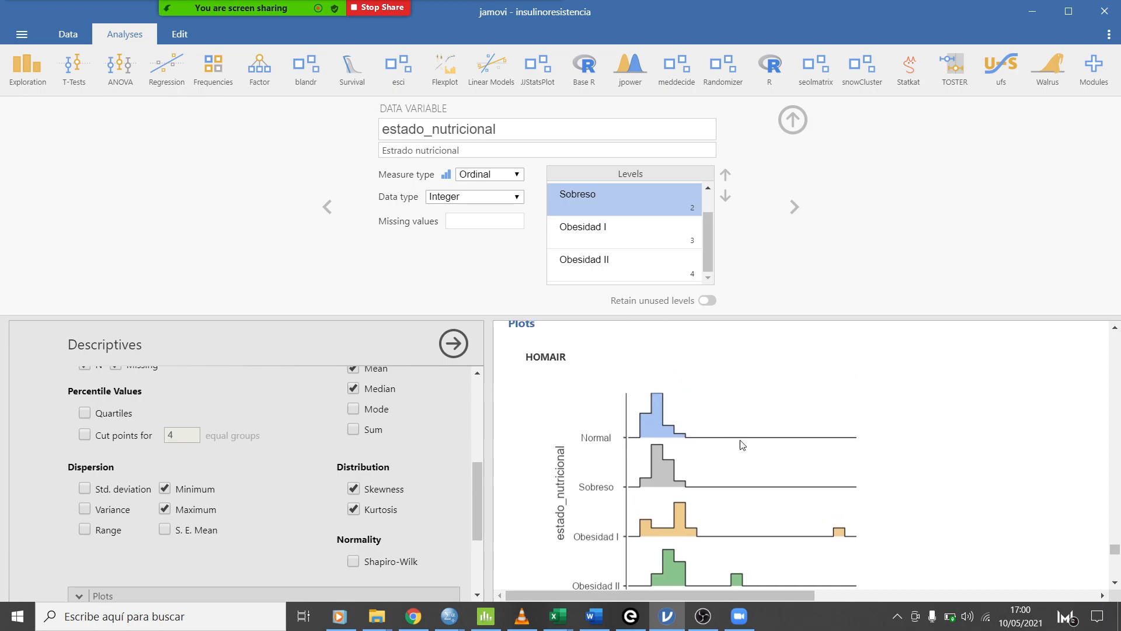
scroll(765, 525, down, 3)
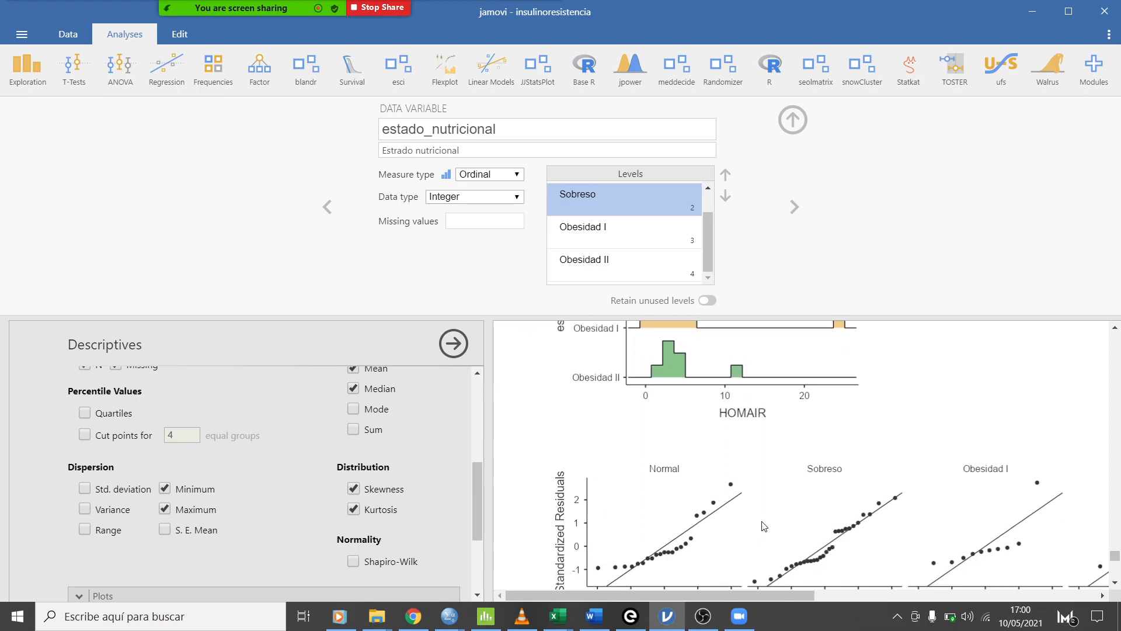
scroll(675, 466, up, 10)
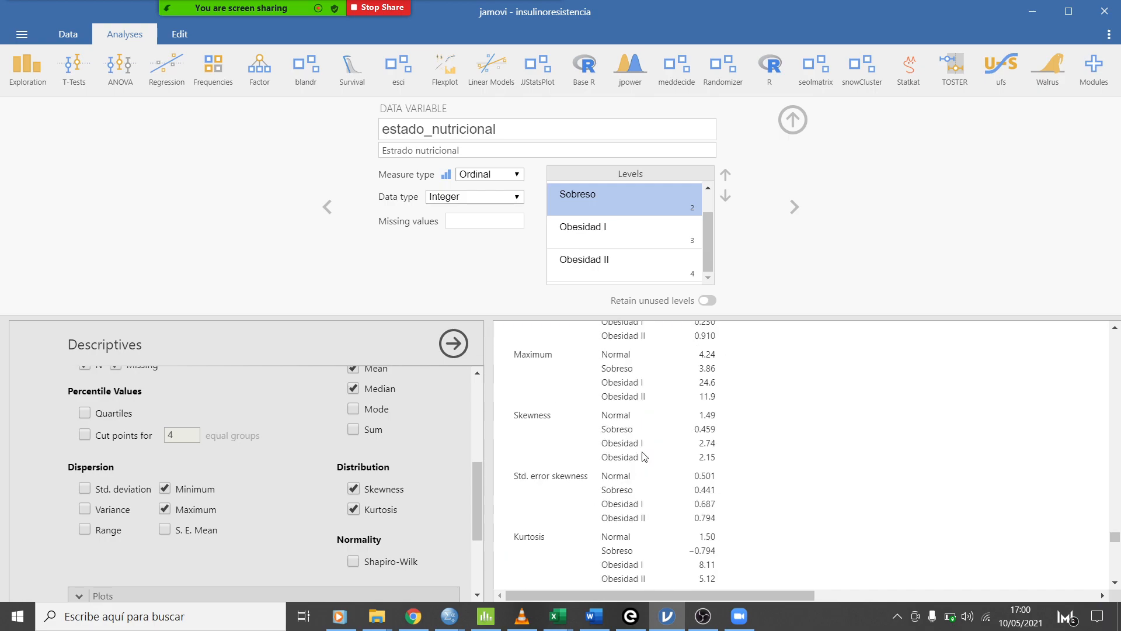
scroll(643, 456, up, 2)
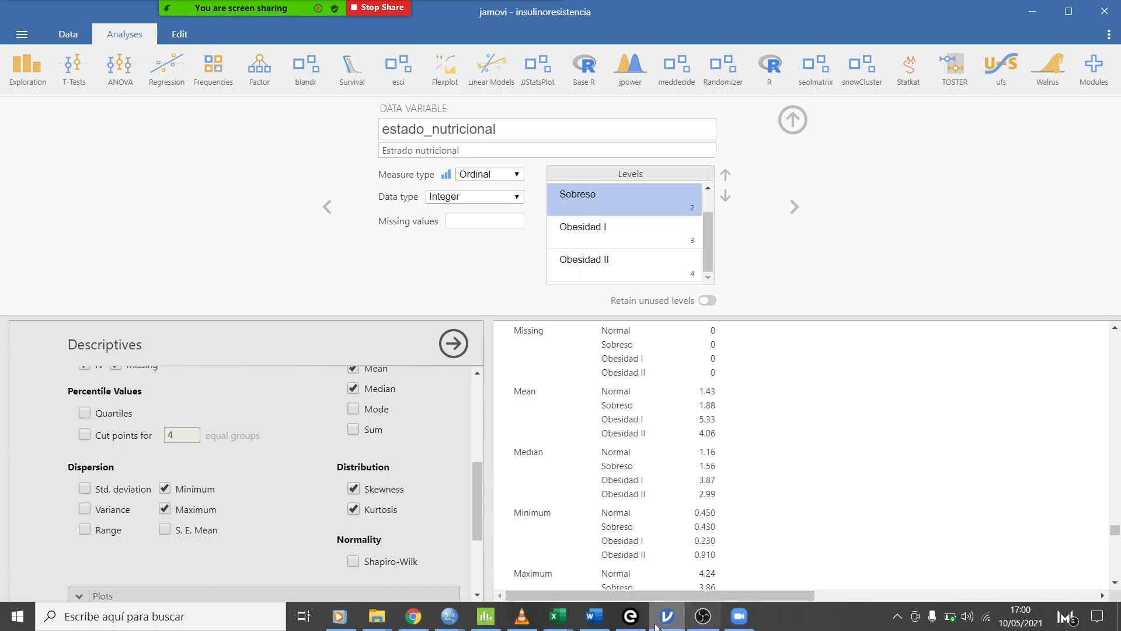
Switch to the Sutori story in Chrome, present the HOMAIR median-and-quartile and boxplot-violin slides, and exit the presentation.
click(422, 621)
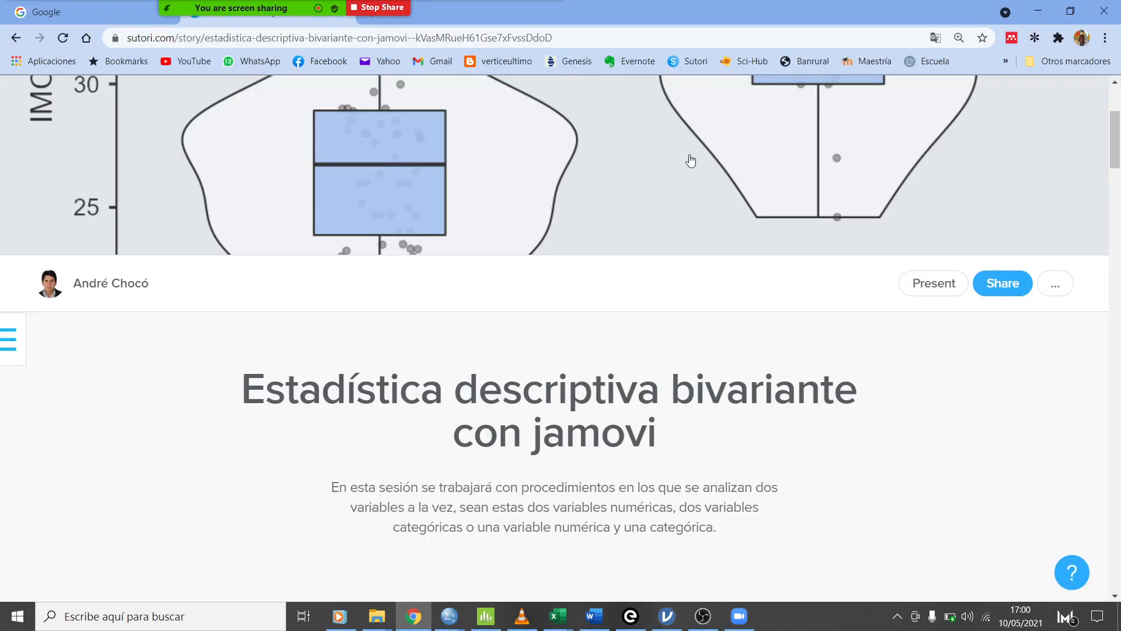
click(926, 287)
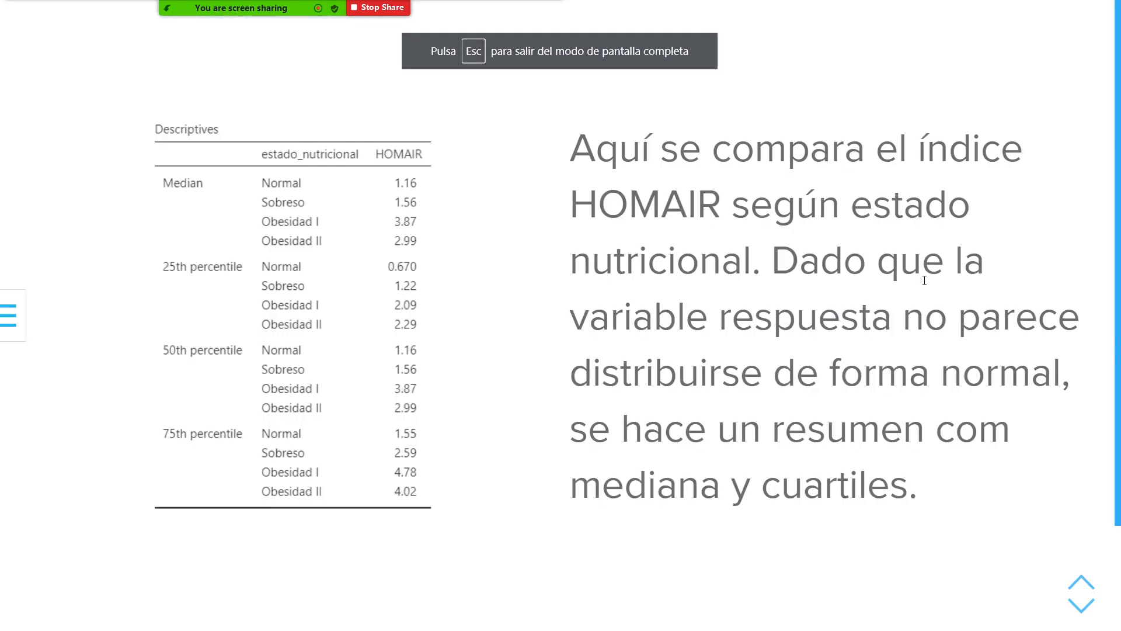
scroll(924, 281, down, 5)
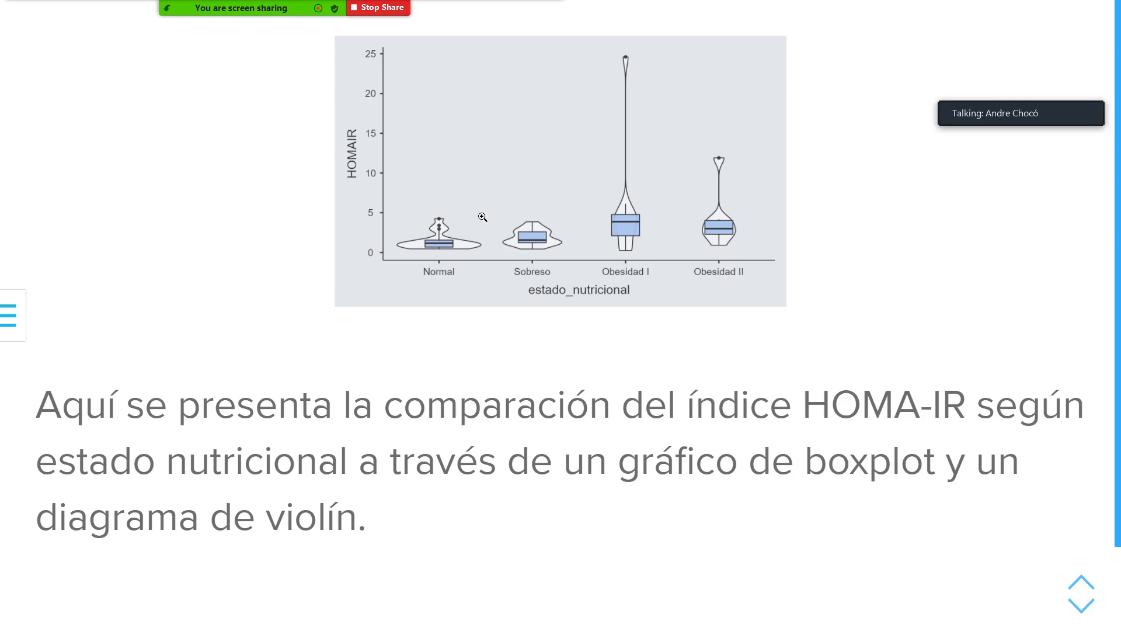
key(Escape)
Switch to jamovi and add box plots with violins to the HOMAIR descriptives.
click(667, 616)
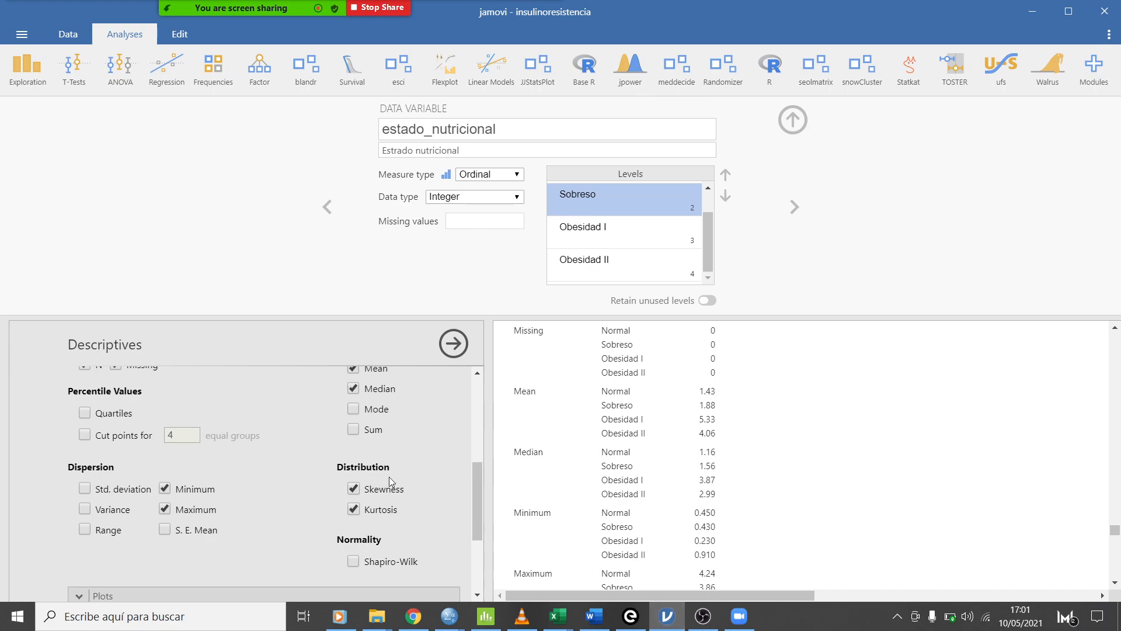
scroll(146, 514, down, 3)
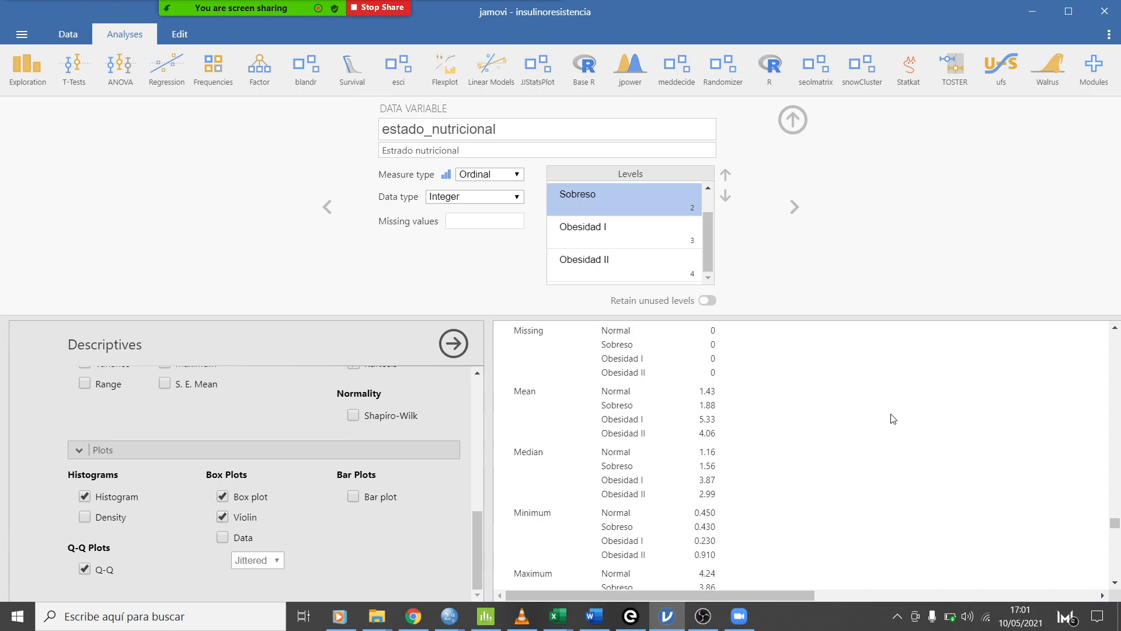
scroll(893, 418, down, 10)
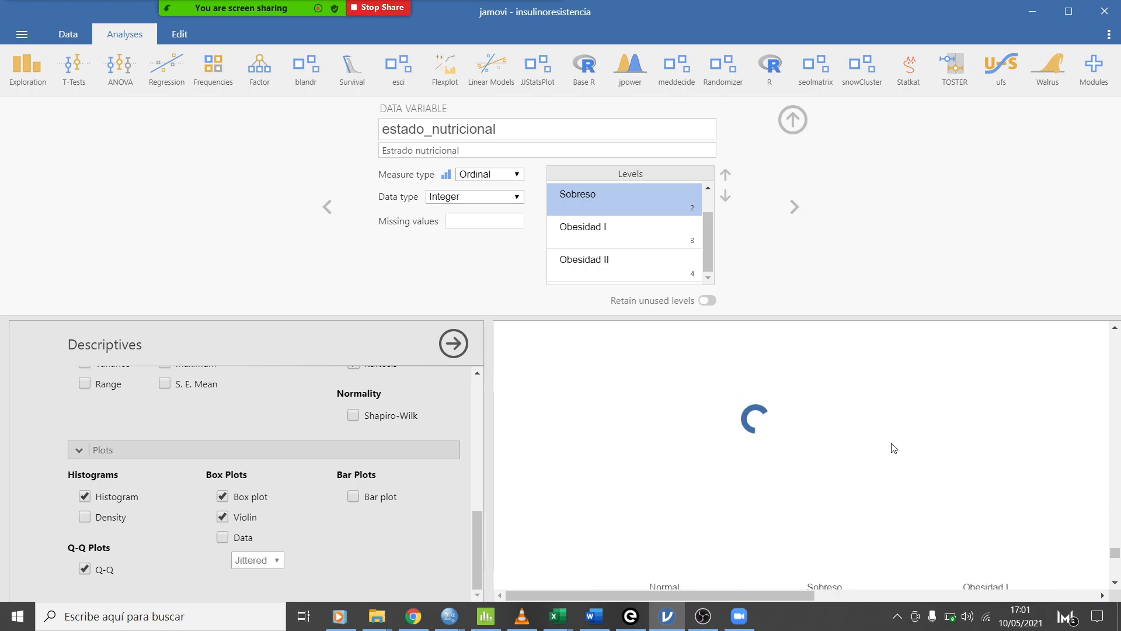
Switch to the Sutori story in Chrome, present the boxplot-violin slide and the two closing video slides, and exit the presentation.
click(412, 618)
click(929, 285)
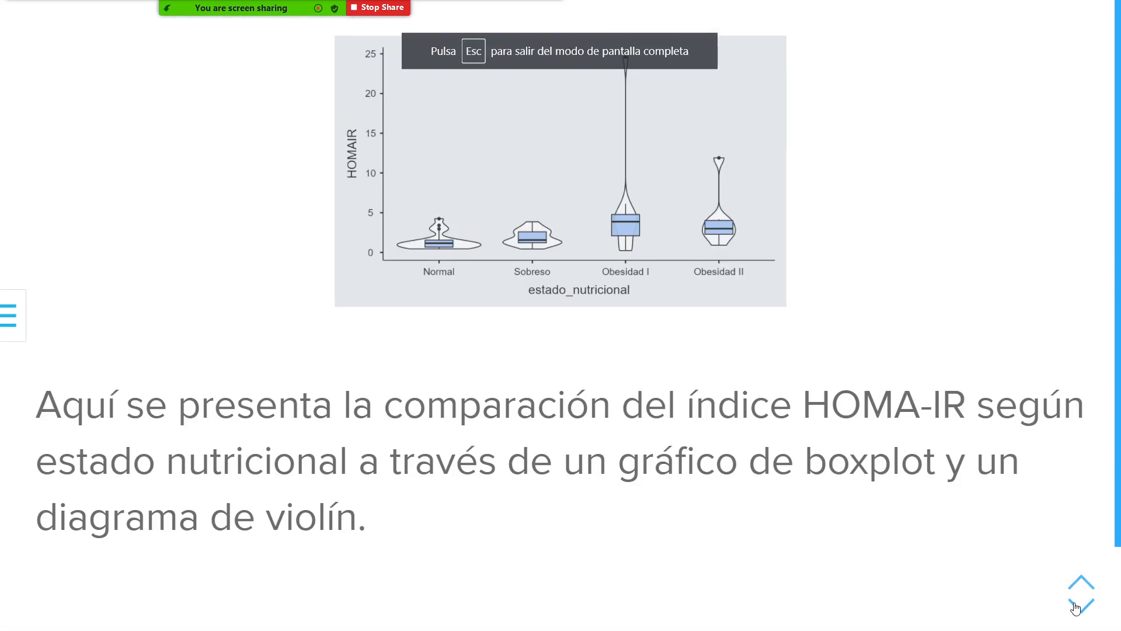
click(1080, 604)
click(1080, 604)
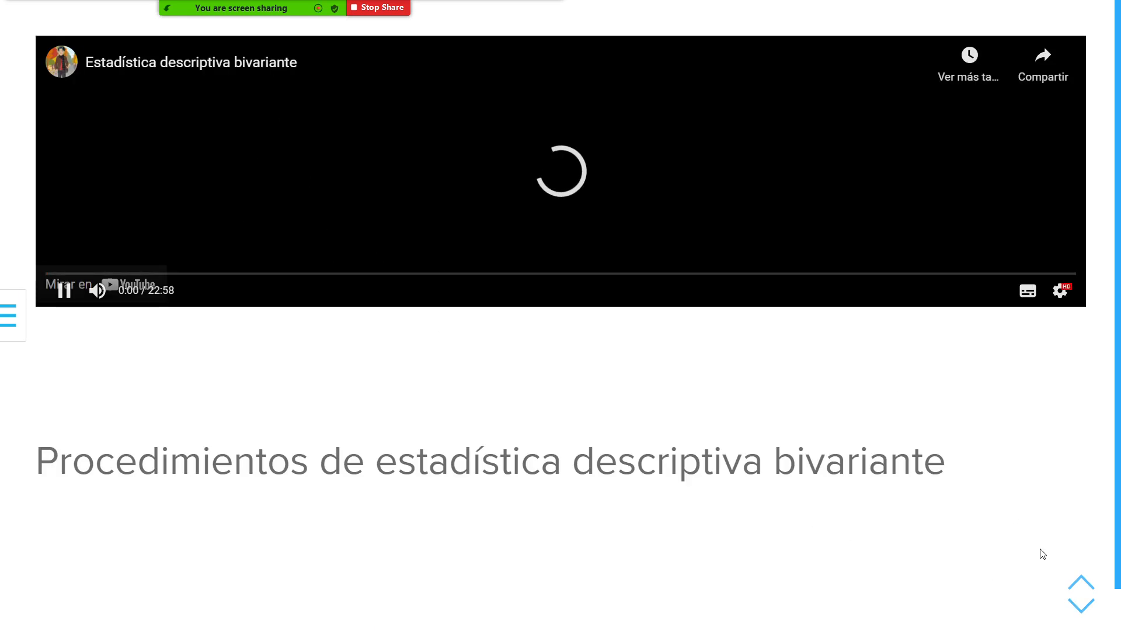
click(1079, 606)
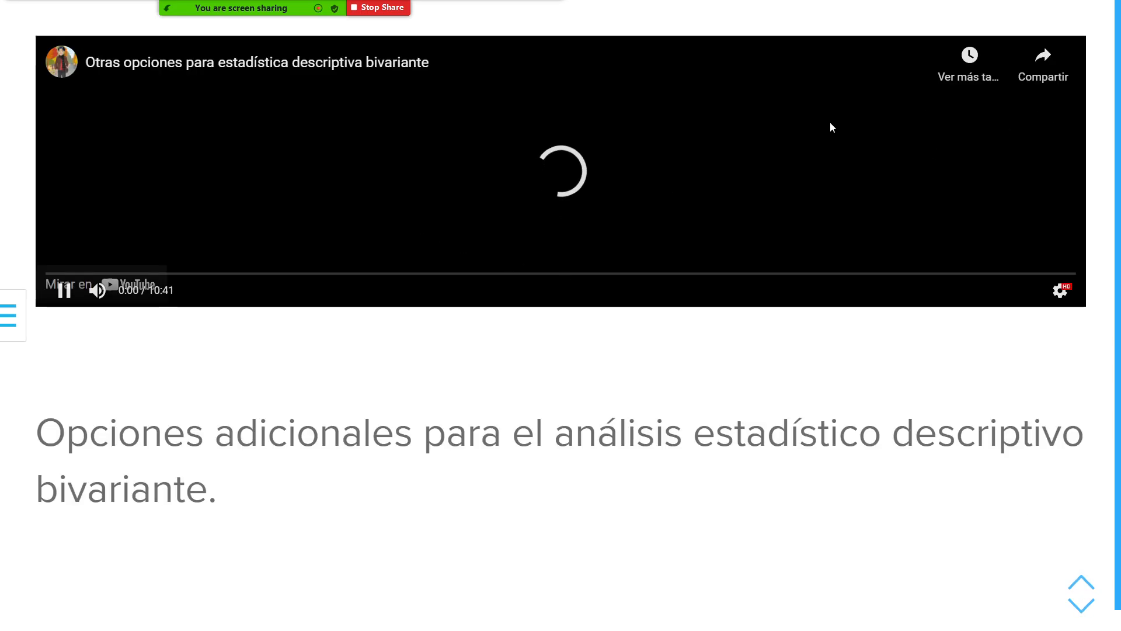
key(Escape)
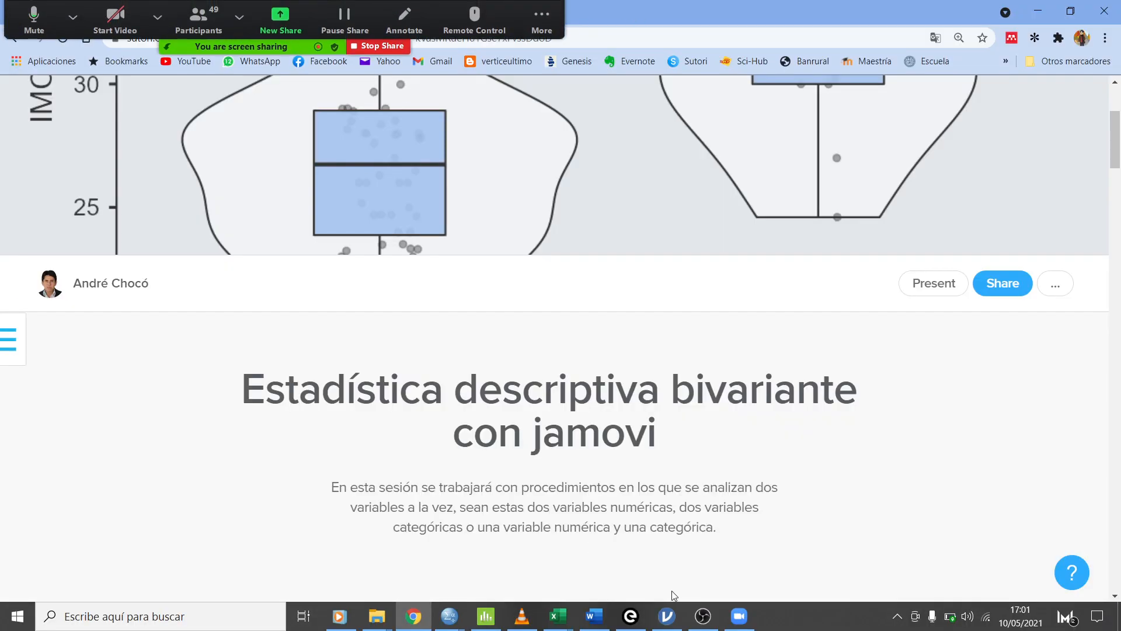
Switch to jamovi and examine the HOMAIR box and violin plots across the estado_nutricional groups.
click(667, 615)
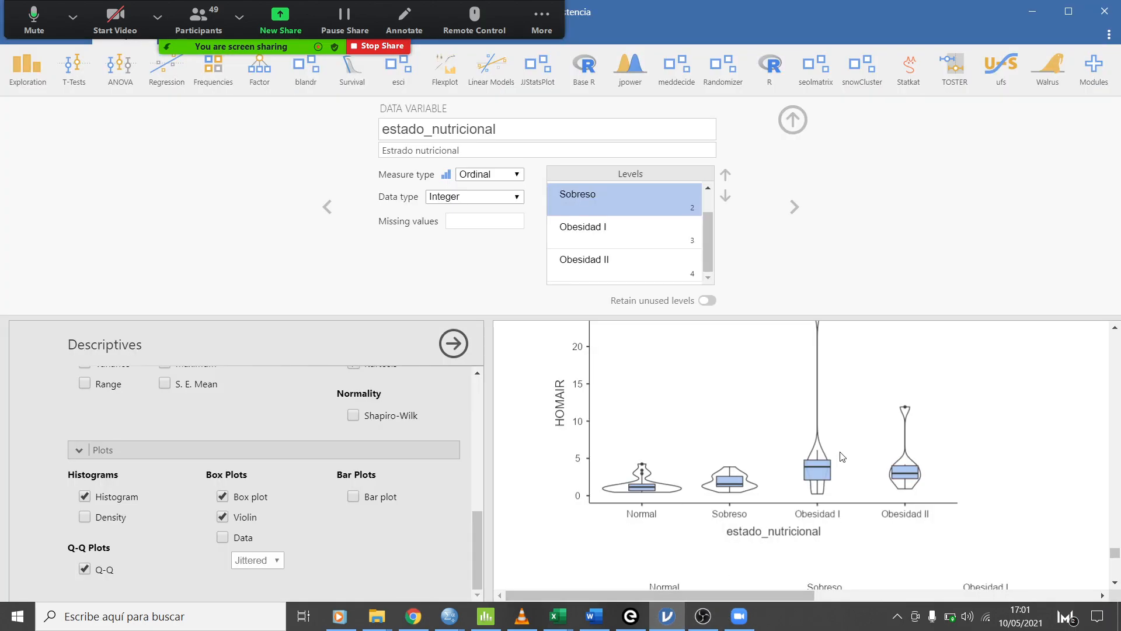
scroll(848, 451, down, 1)
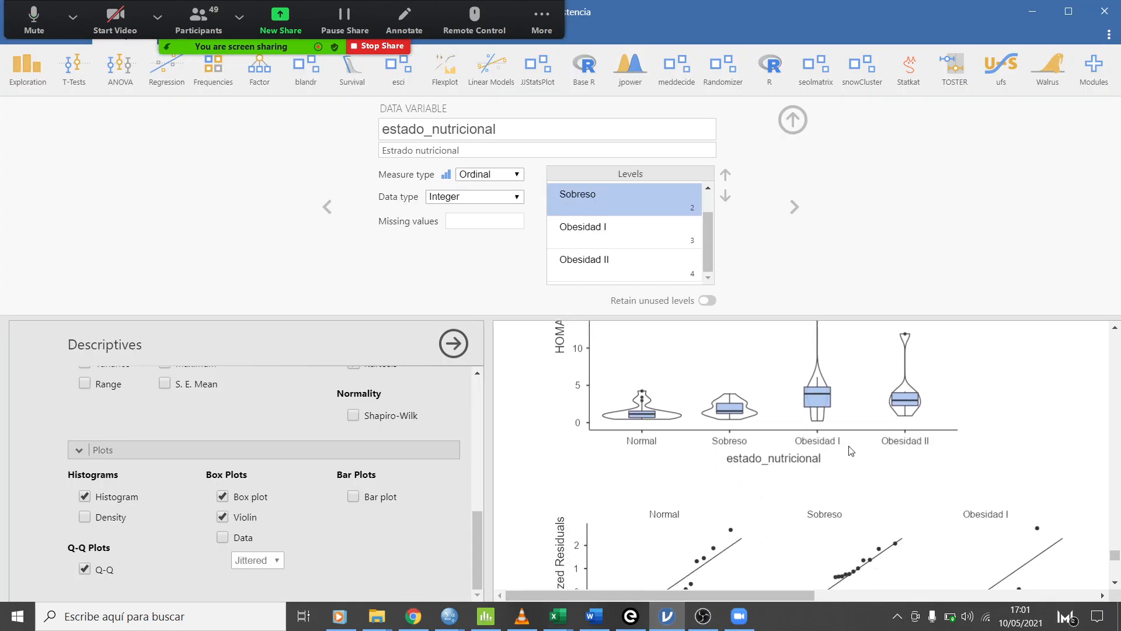
scroll(850, 453, down, 1)
scroll(849, 453, up, 2)
scroll(728, 432, up, 2)
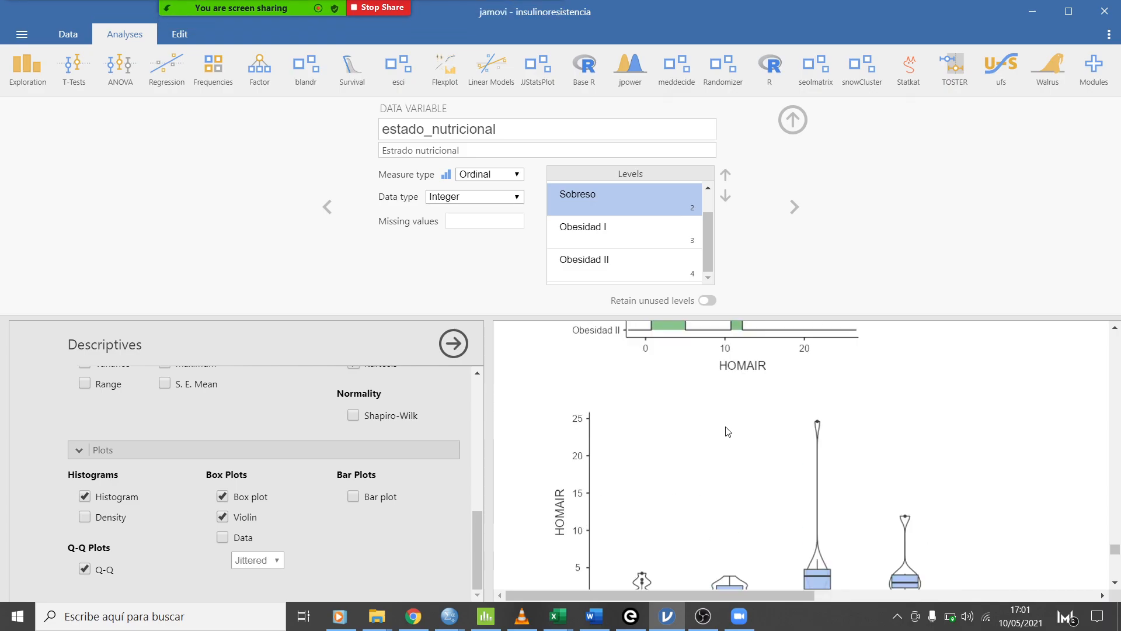
Export the HOMAIR Descriptives analysis to the Escritorio folder as an HTML file named "analisis diferencia".
scroll(728, 432, up, 10)
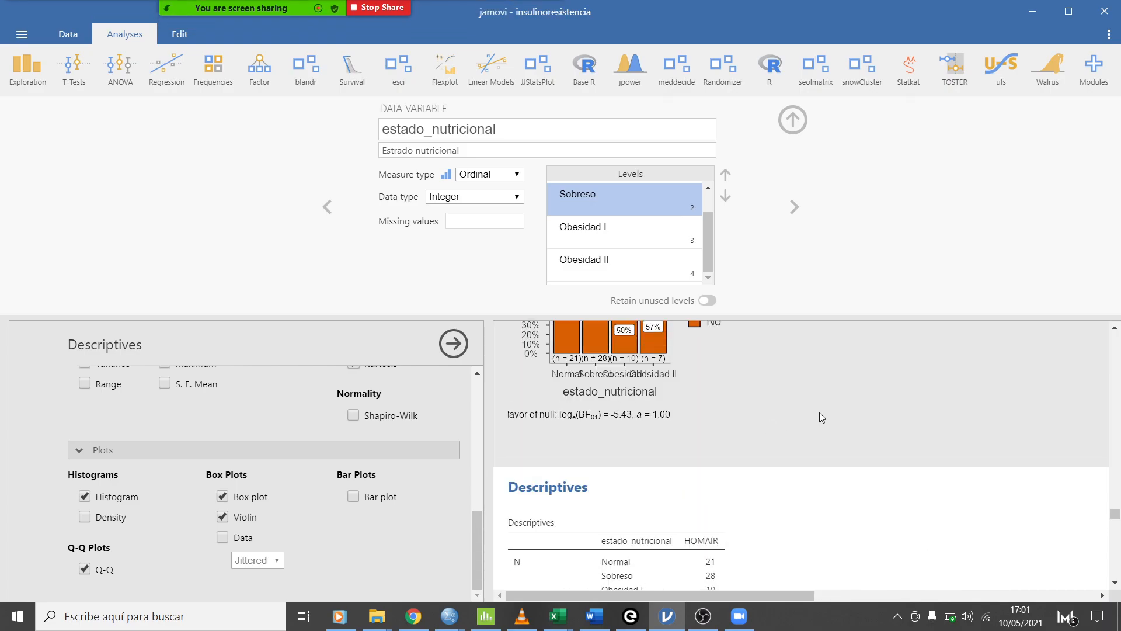
click(819, 413)
right_click(787, 481)
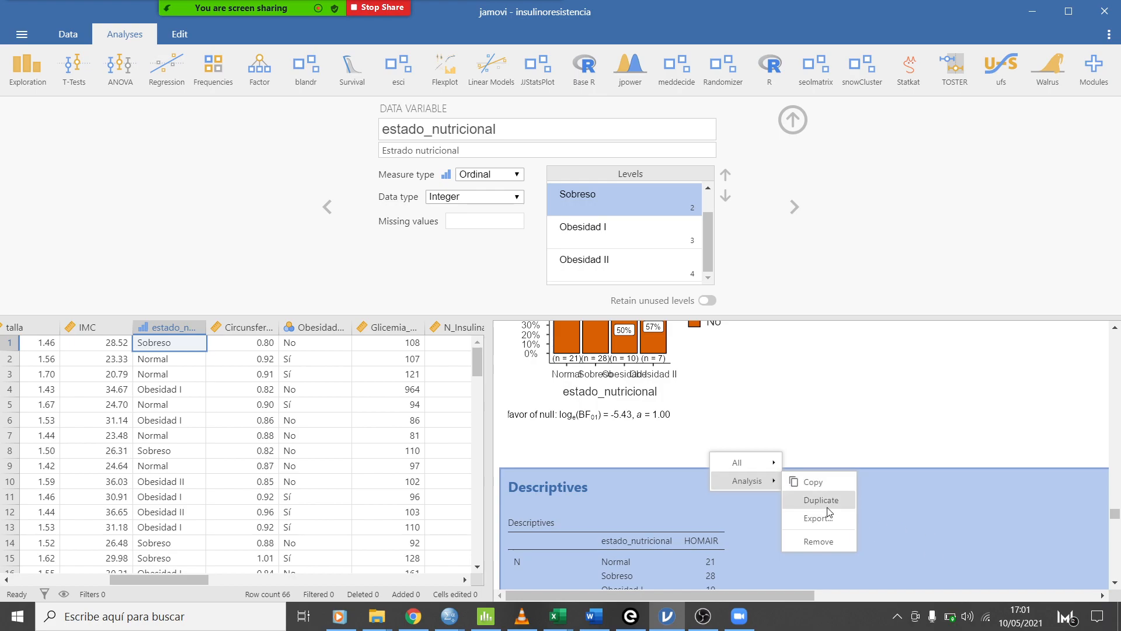
click(672, 443)
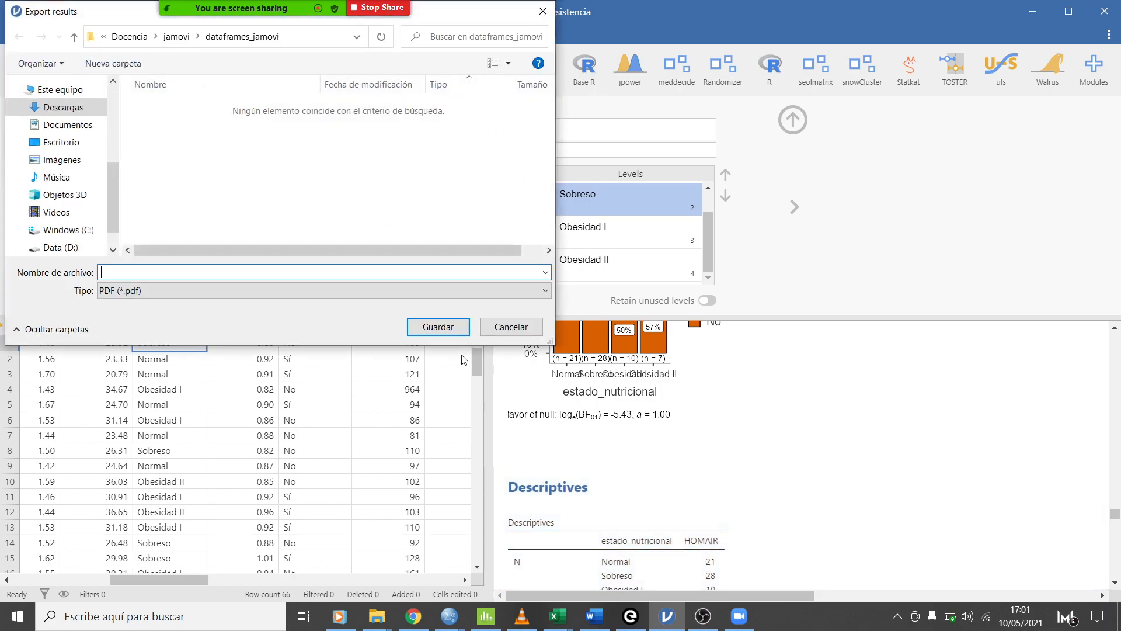
click(59, 142)
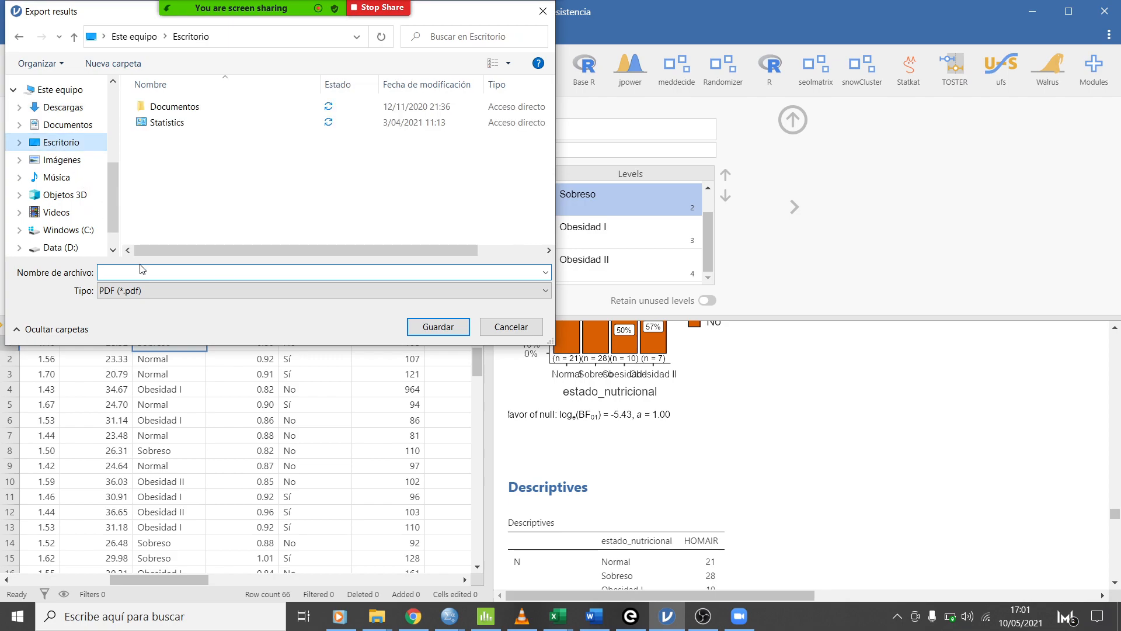
click(140, 291)
click(140, 315)
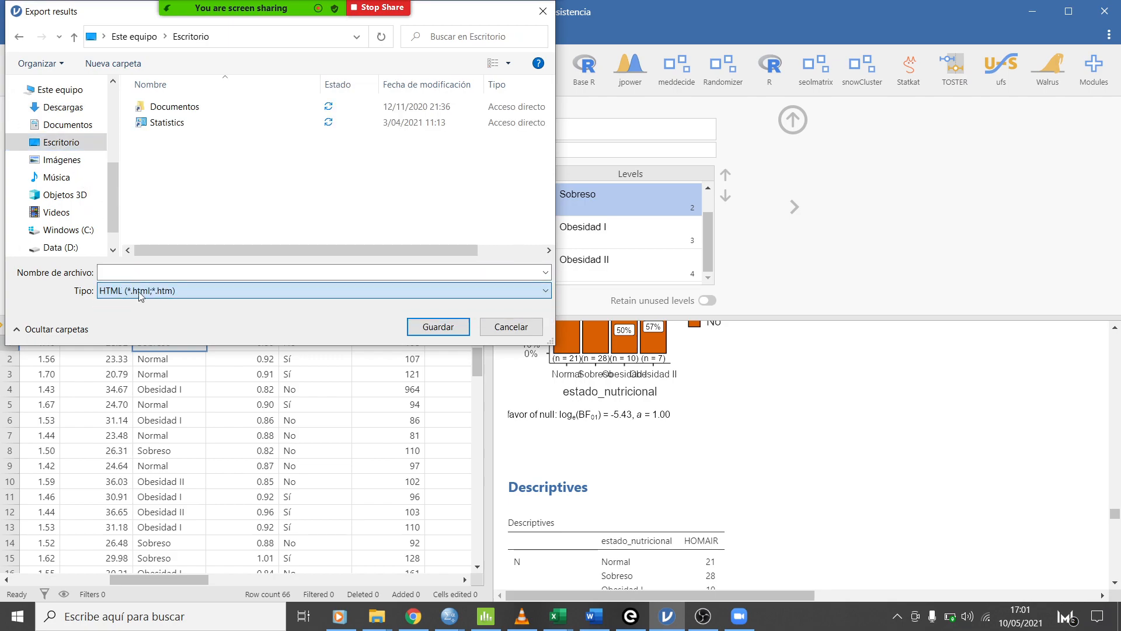
click(151, 271)
text(analisis diferencia)
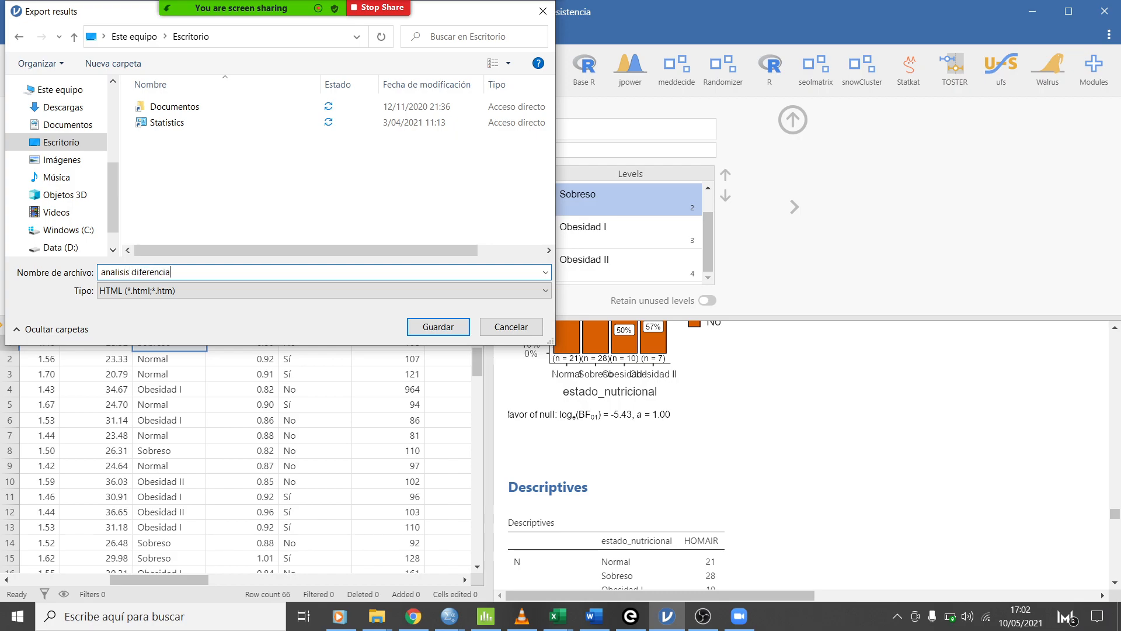
click(438, 327)
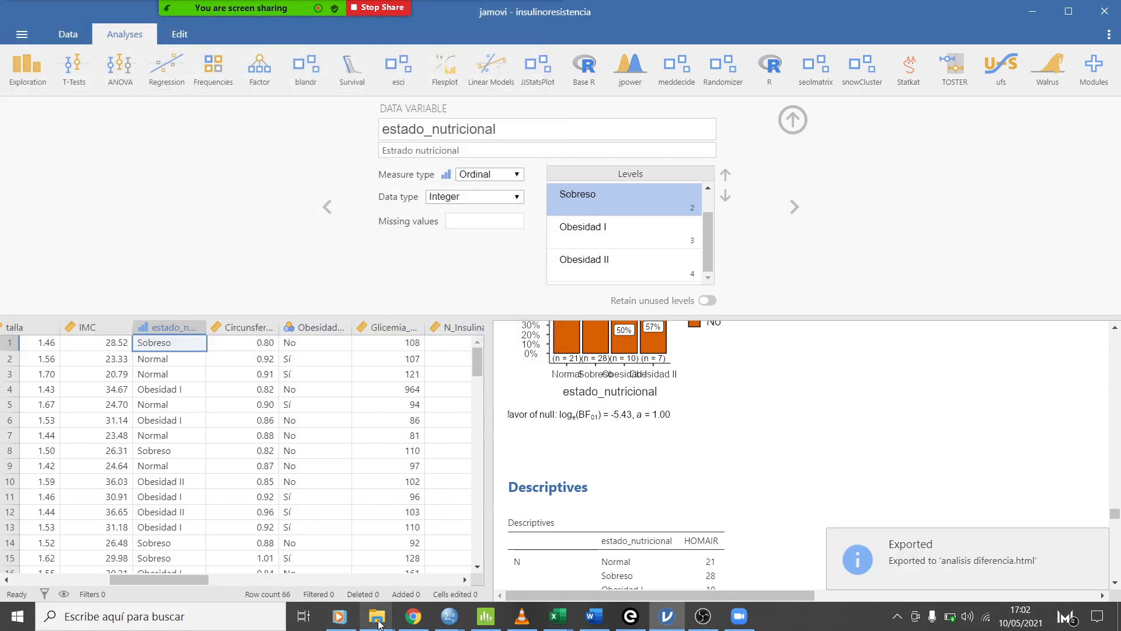
Switch to File Explorer and open analisis diferencia.html from the Escritorio folder in Chrome.
mouse_move(378, 623)
click(439, 578)
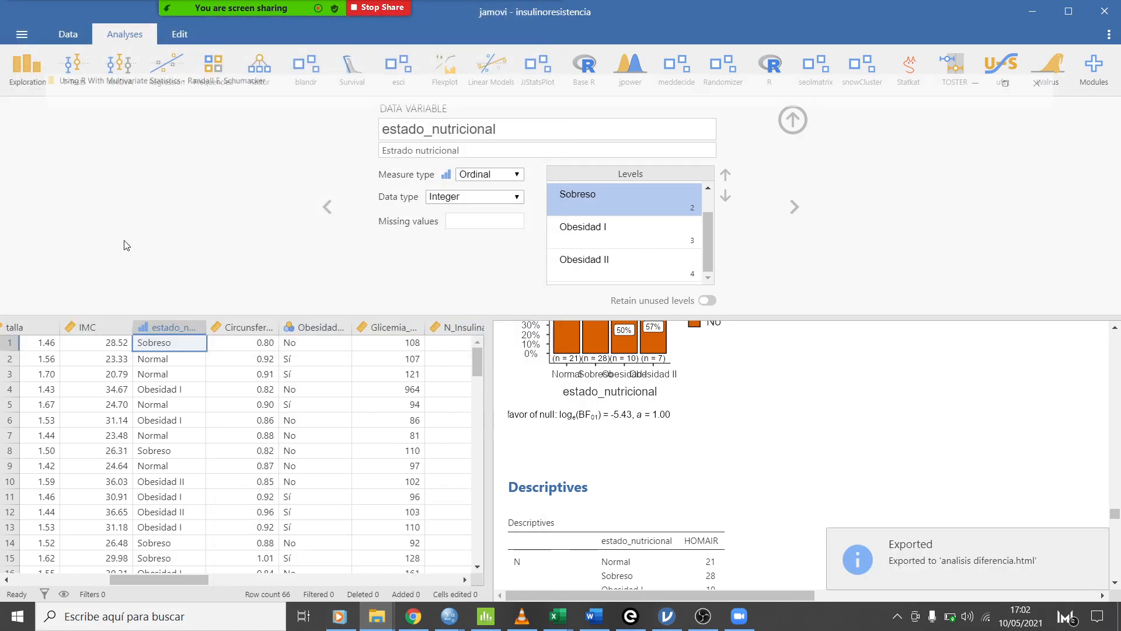
click(64, 169)
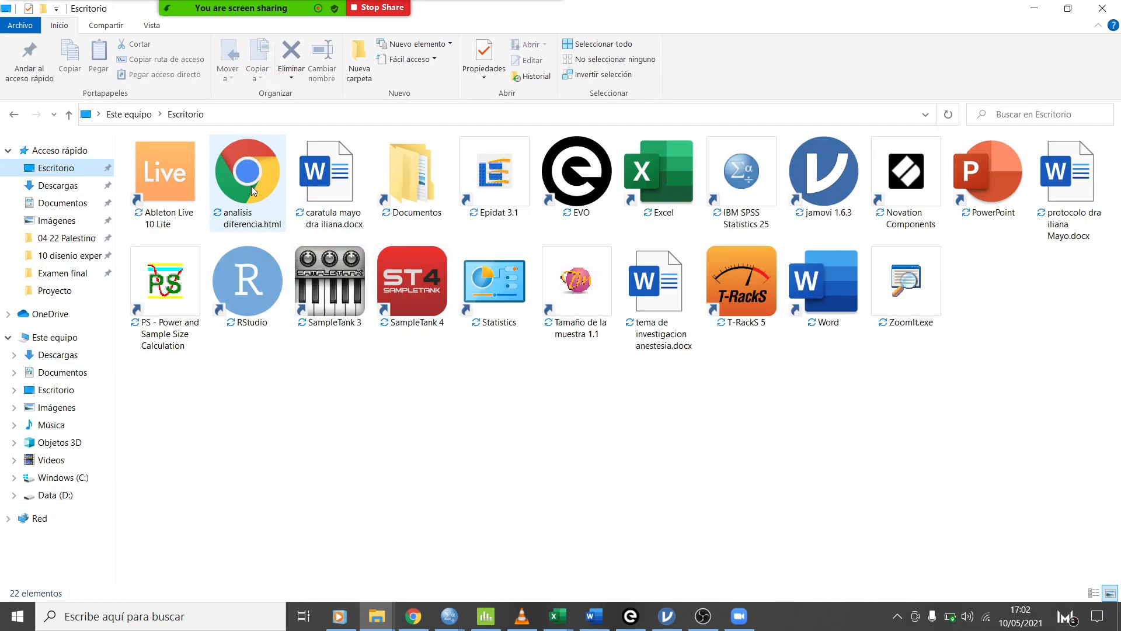
double_click(250, 183)
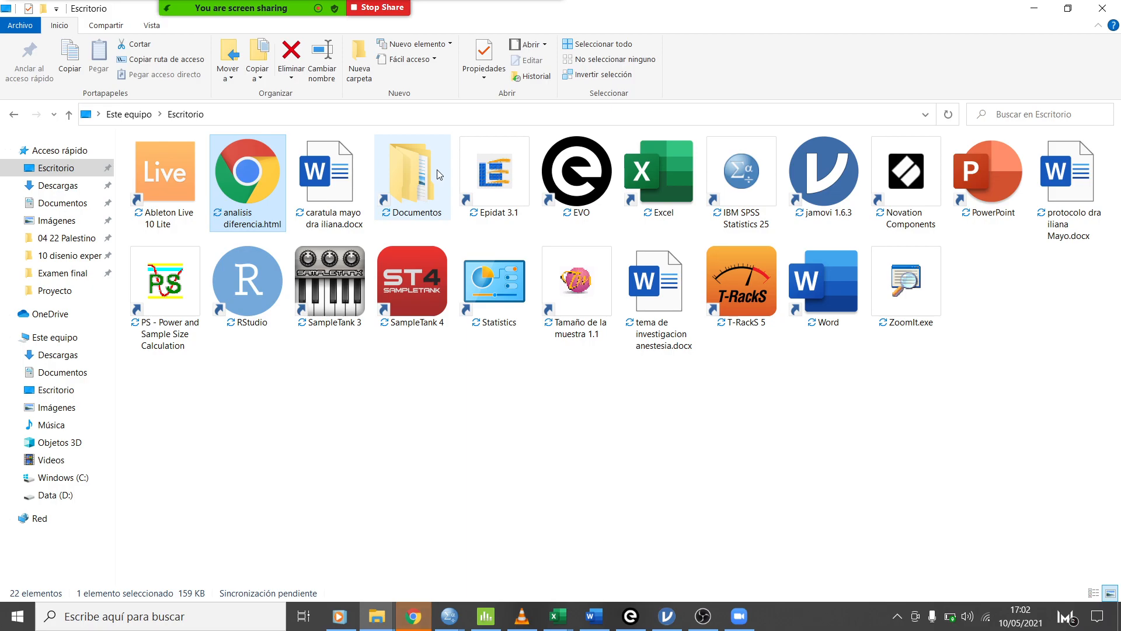
click(414, 613)
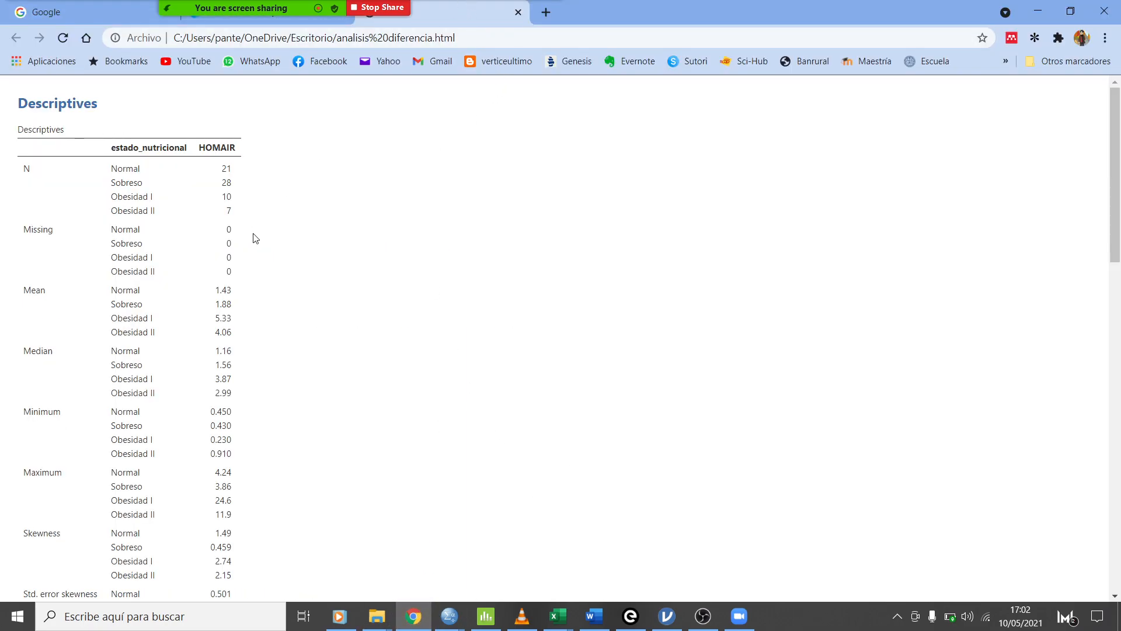
Review the exported HOMAIR descriptives table and plots in the HTML report, returning to its beginning.
scroll(212, 252, down, 7)
scroll(212, 252, down, 10)
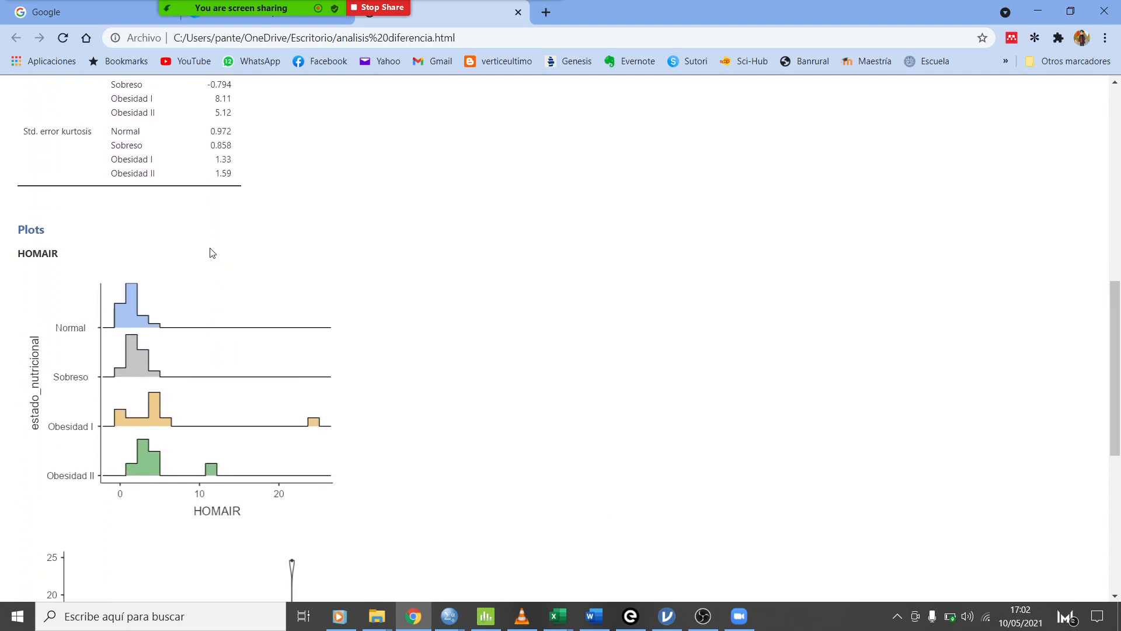
scroll(211, 252, up, 20)
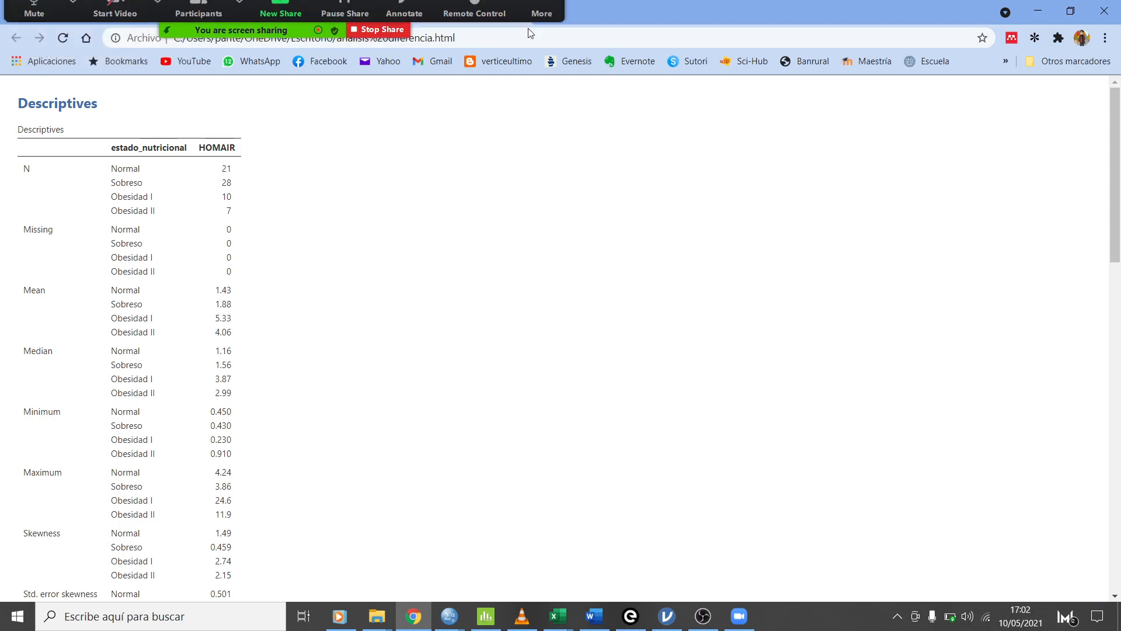
click(542, 18)
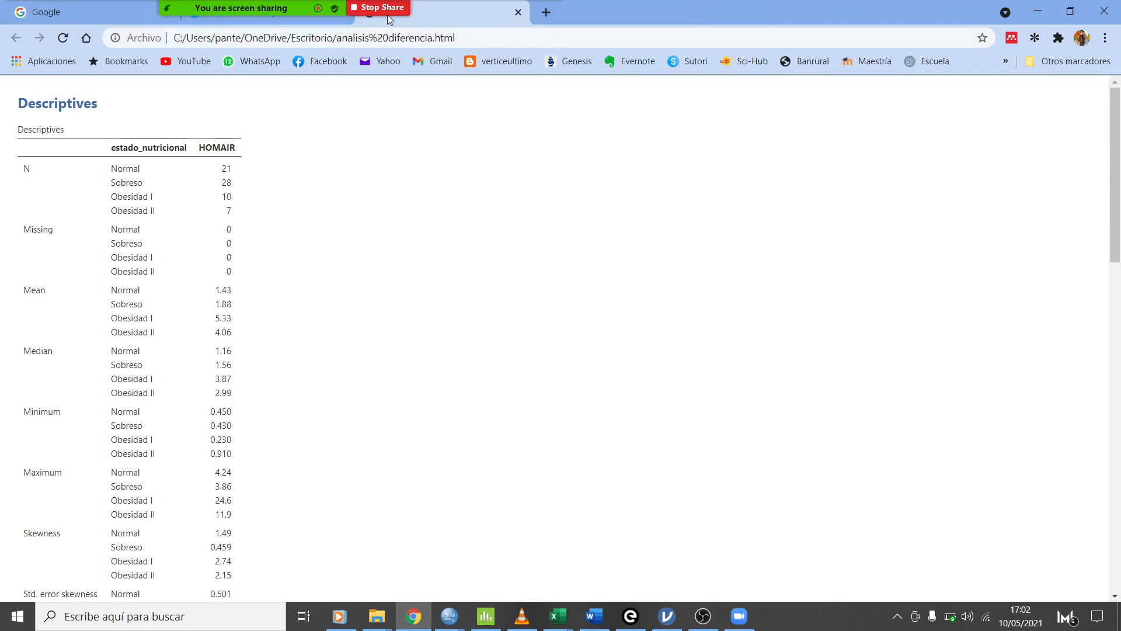